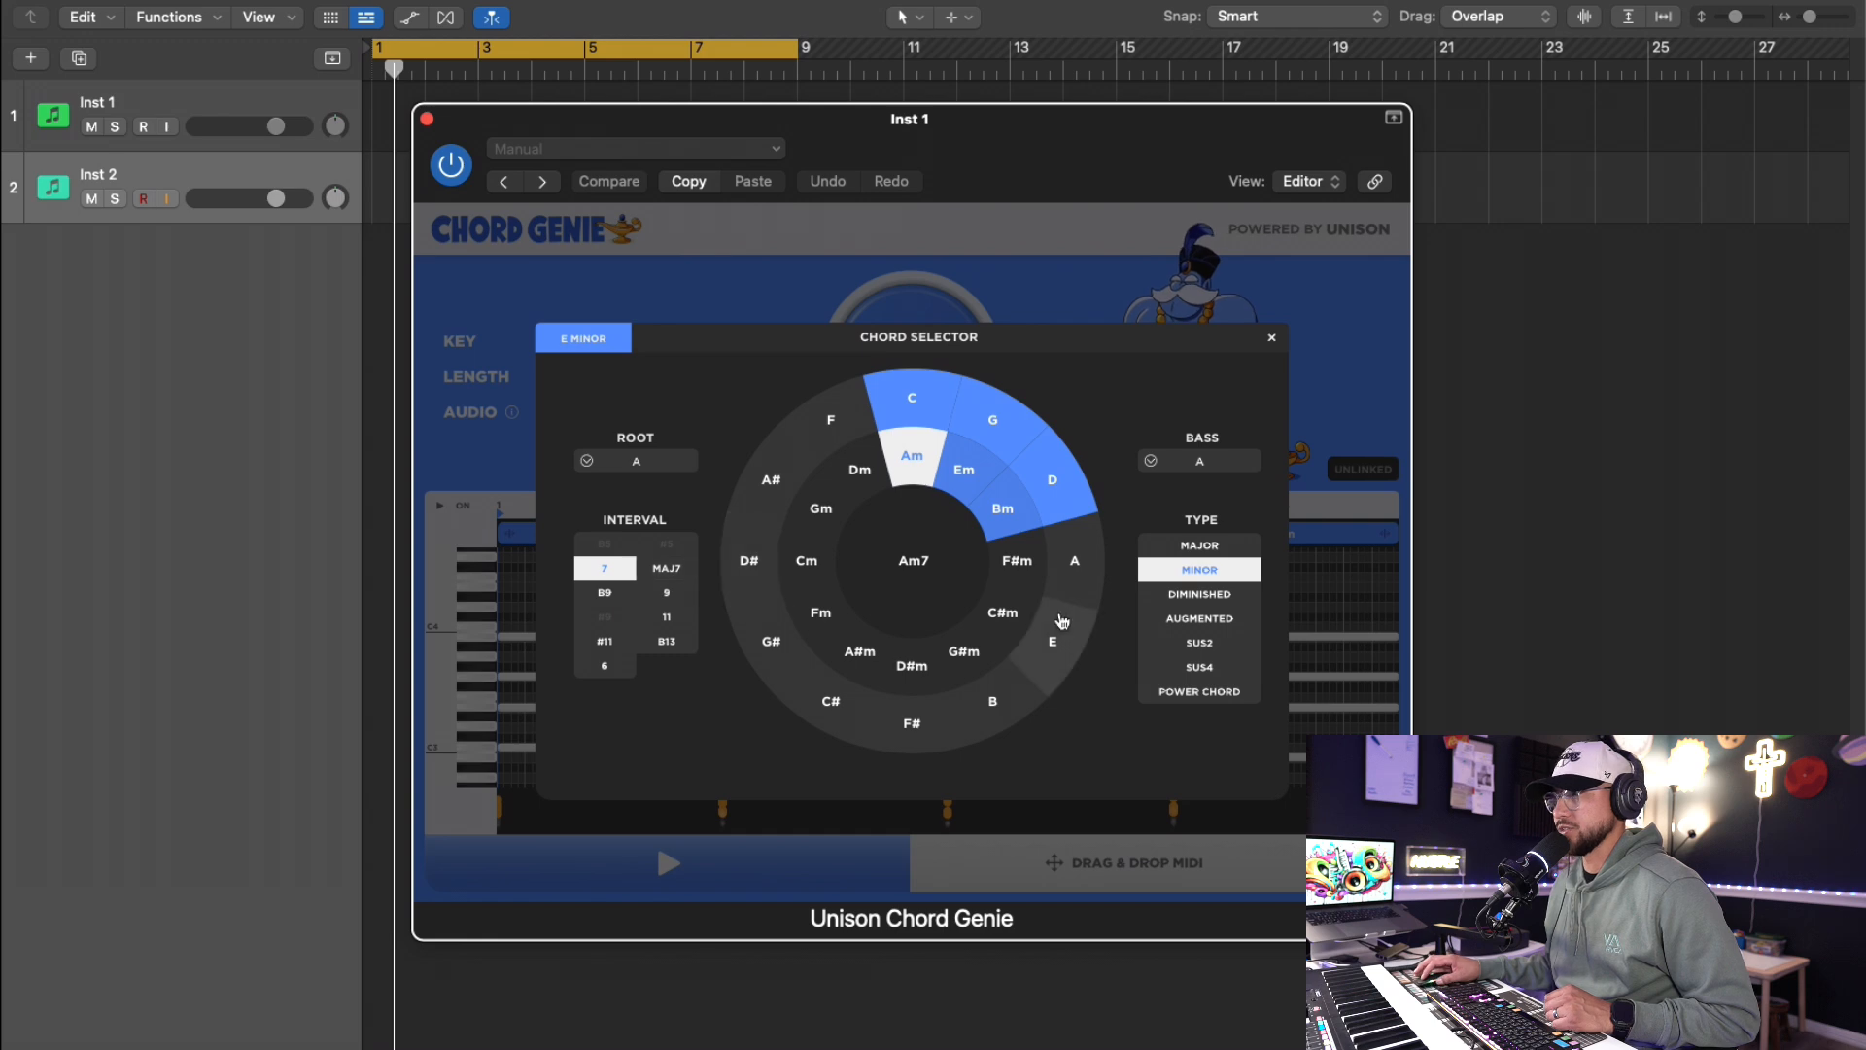
- Change the selected chord to an A7 power chord, and switch the progression length to 4 bars and back to 8 bars
{"action": "scroll", "coordinate": [1230, 614], "scroll_direction": "down", "scroll_amount": 5}
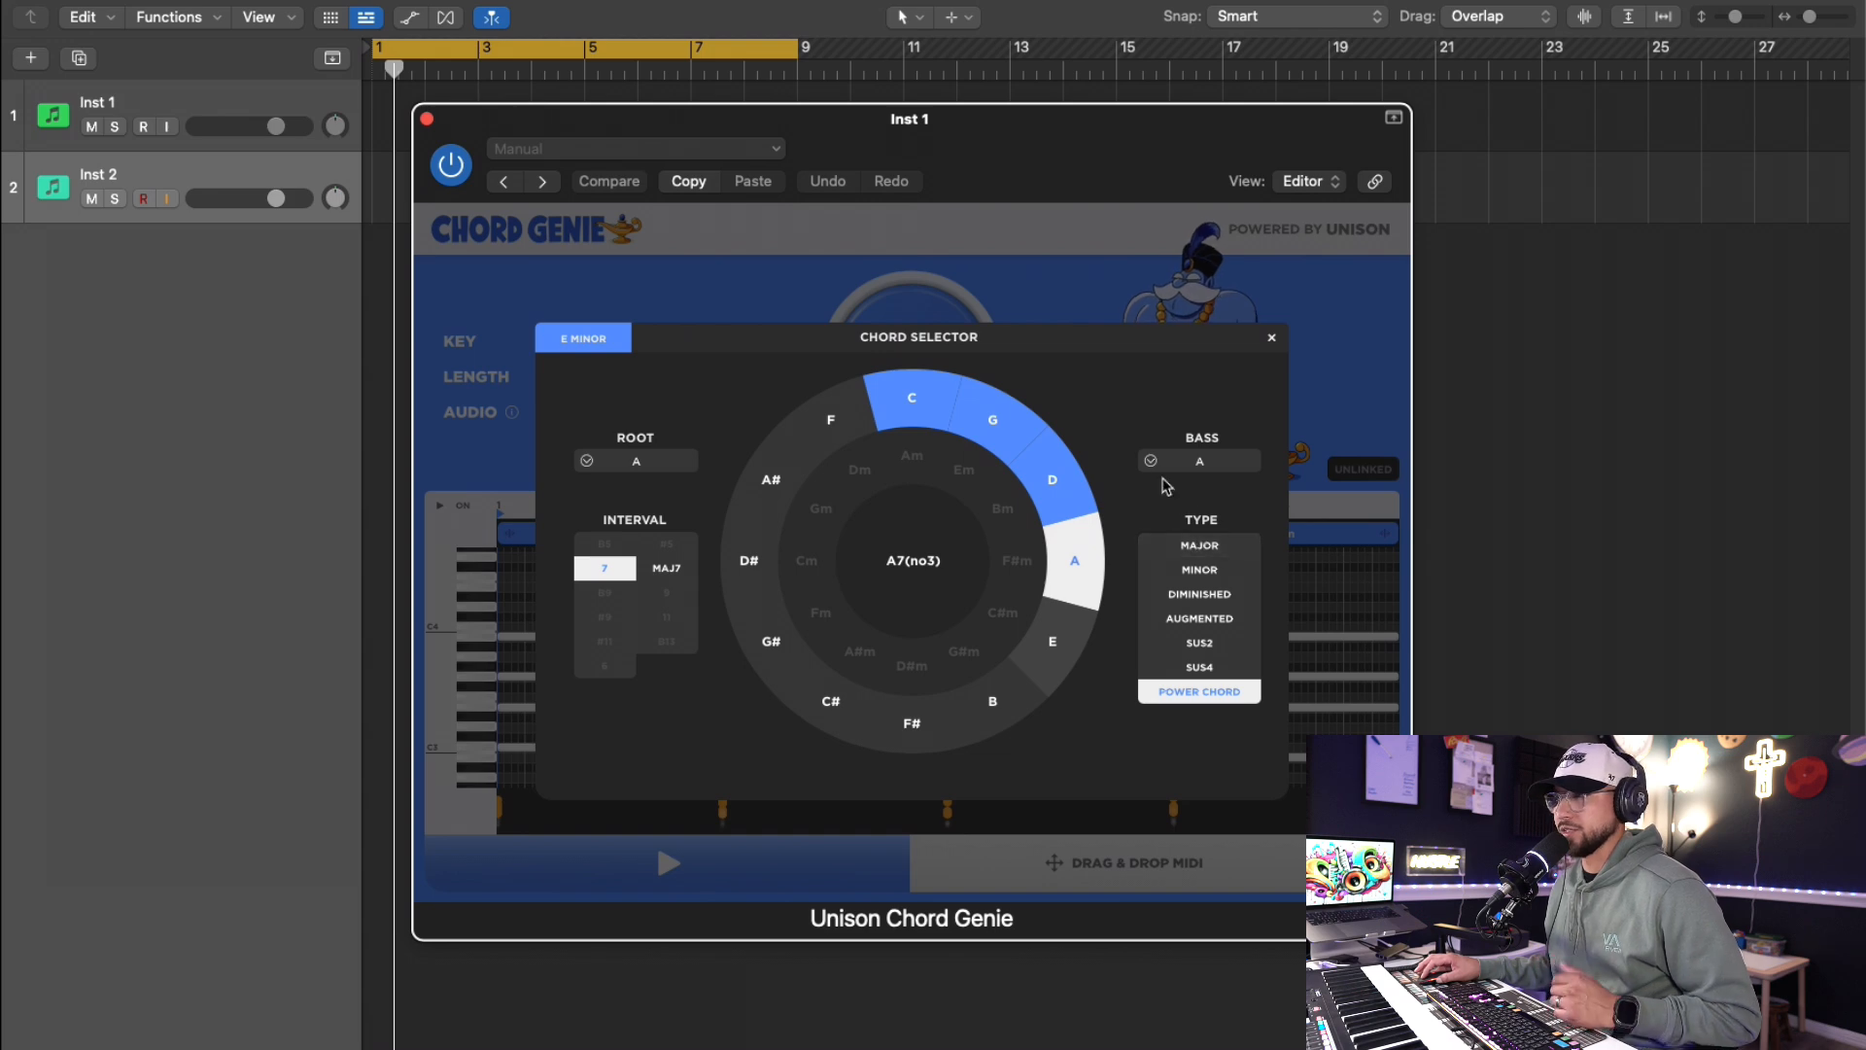
{"action": "left_click", "coordinate": [1271, 337]}
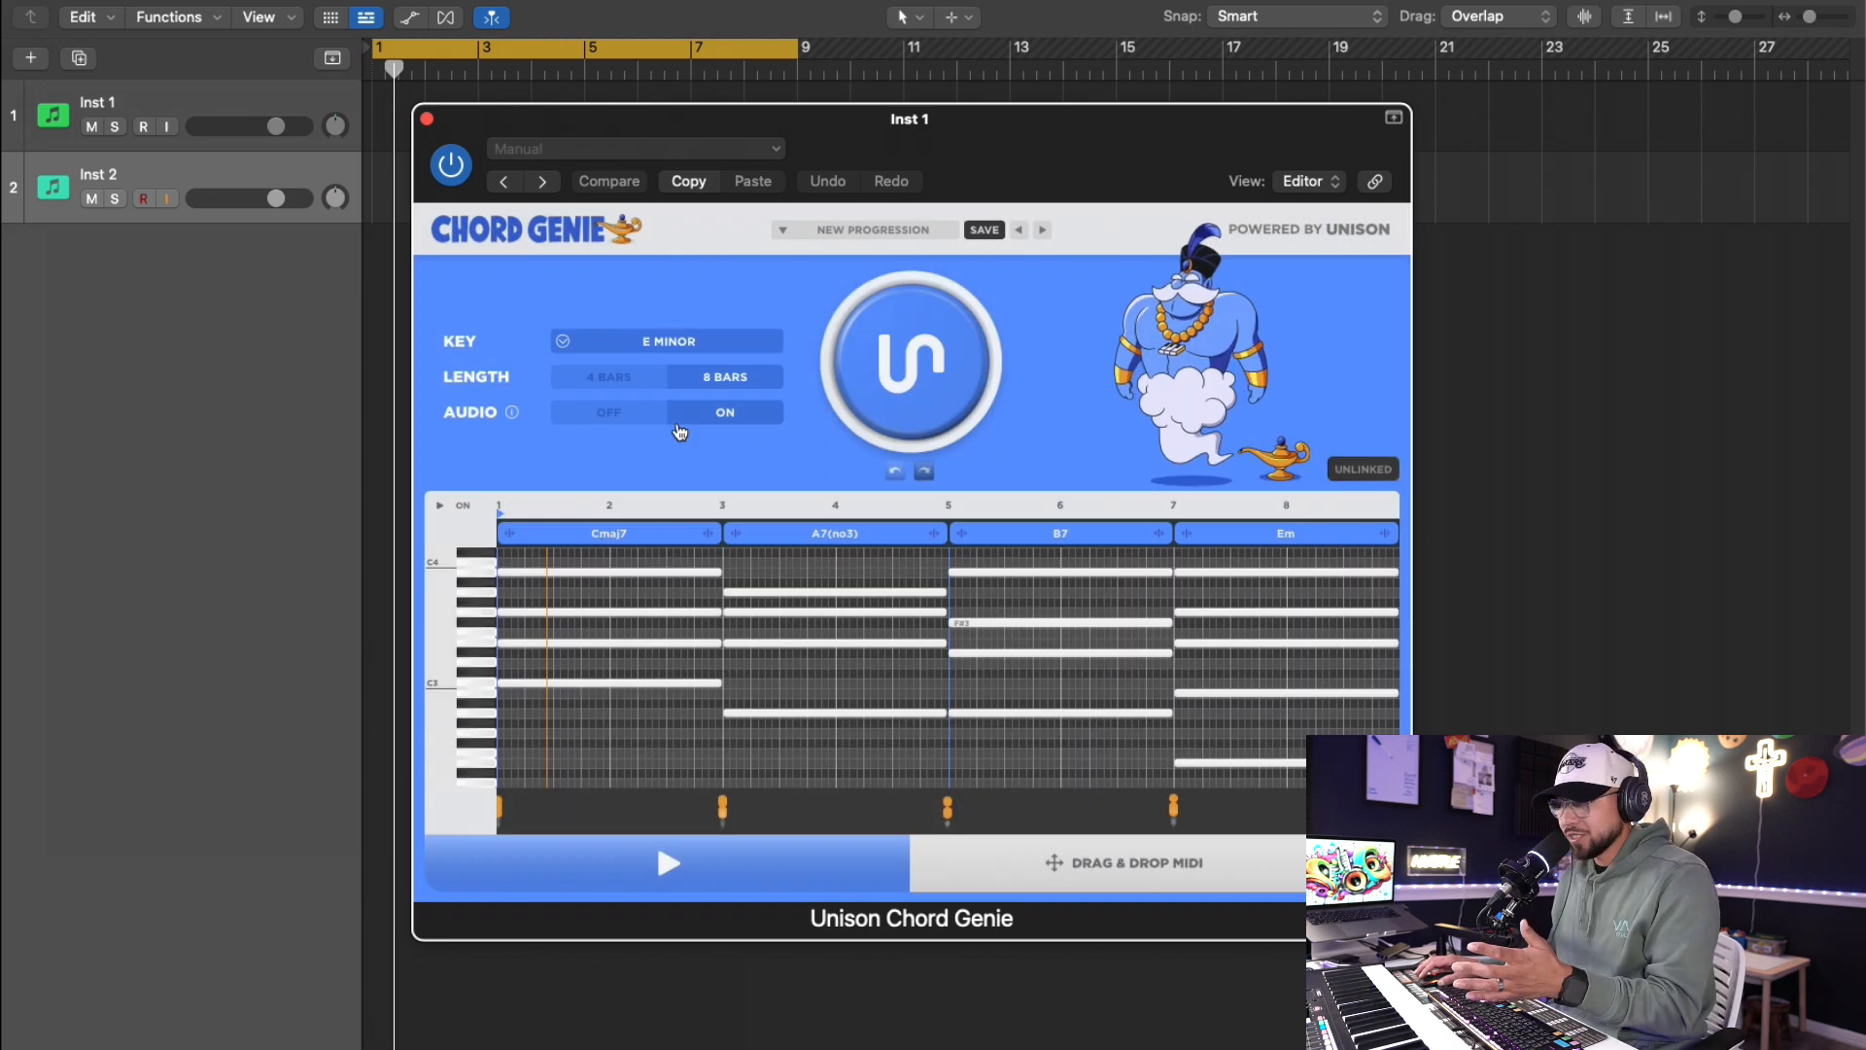
{"action": "left_click", "coordinate": [627, 380]}
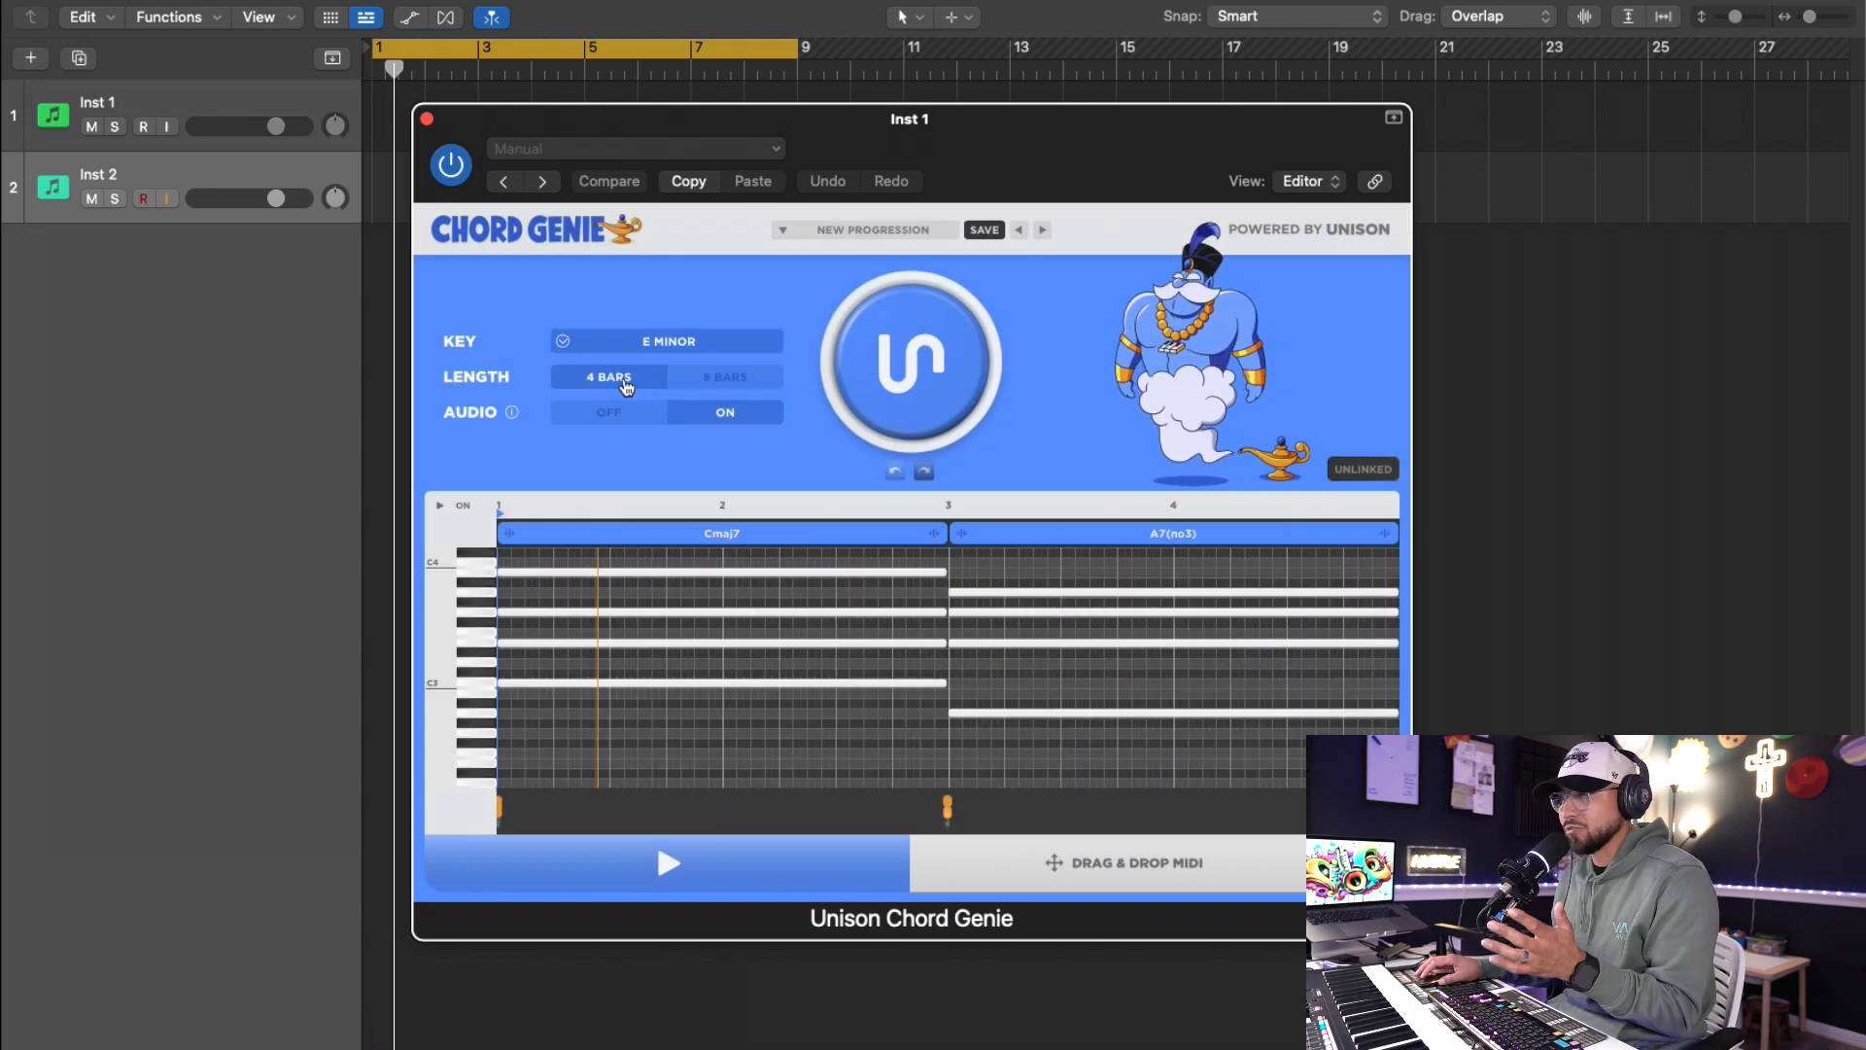
{"action": "left_click", "coordinate": [709, 381]}
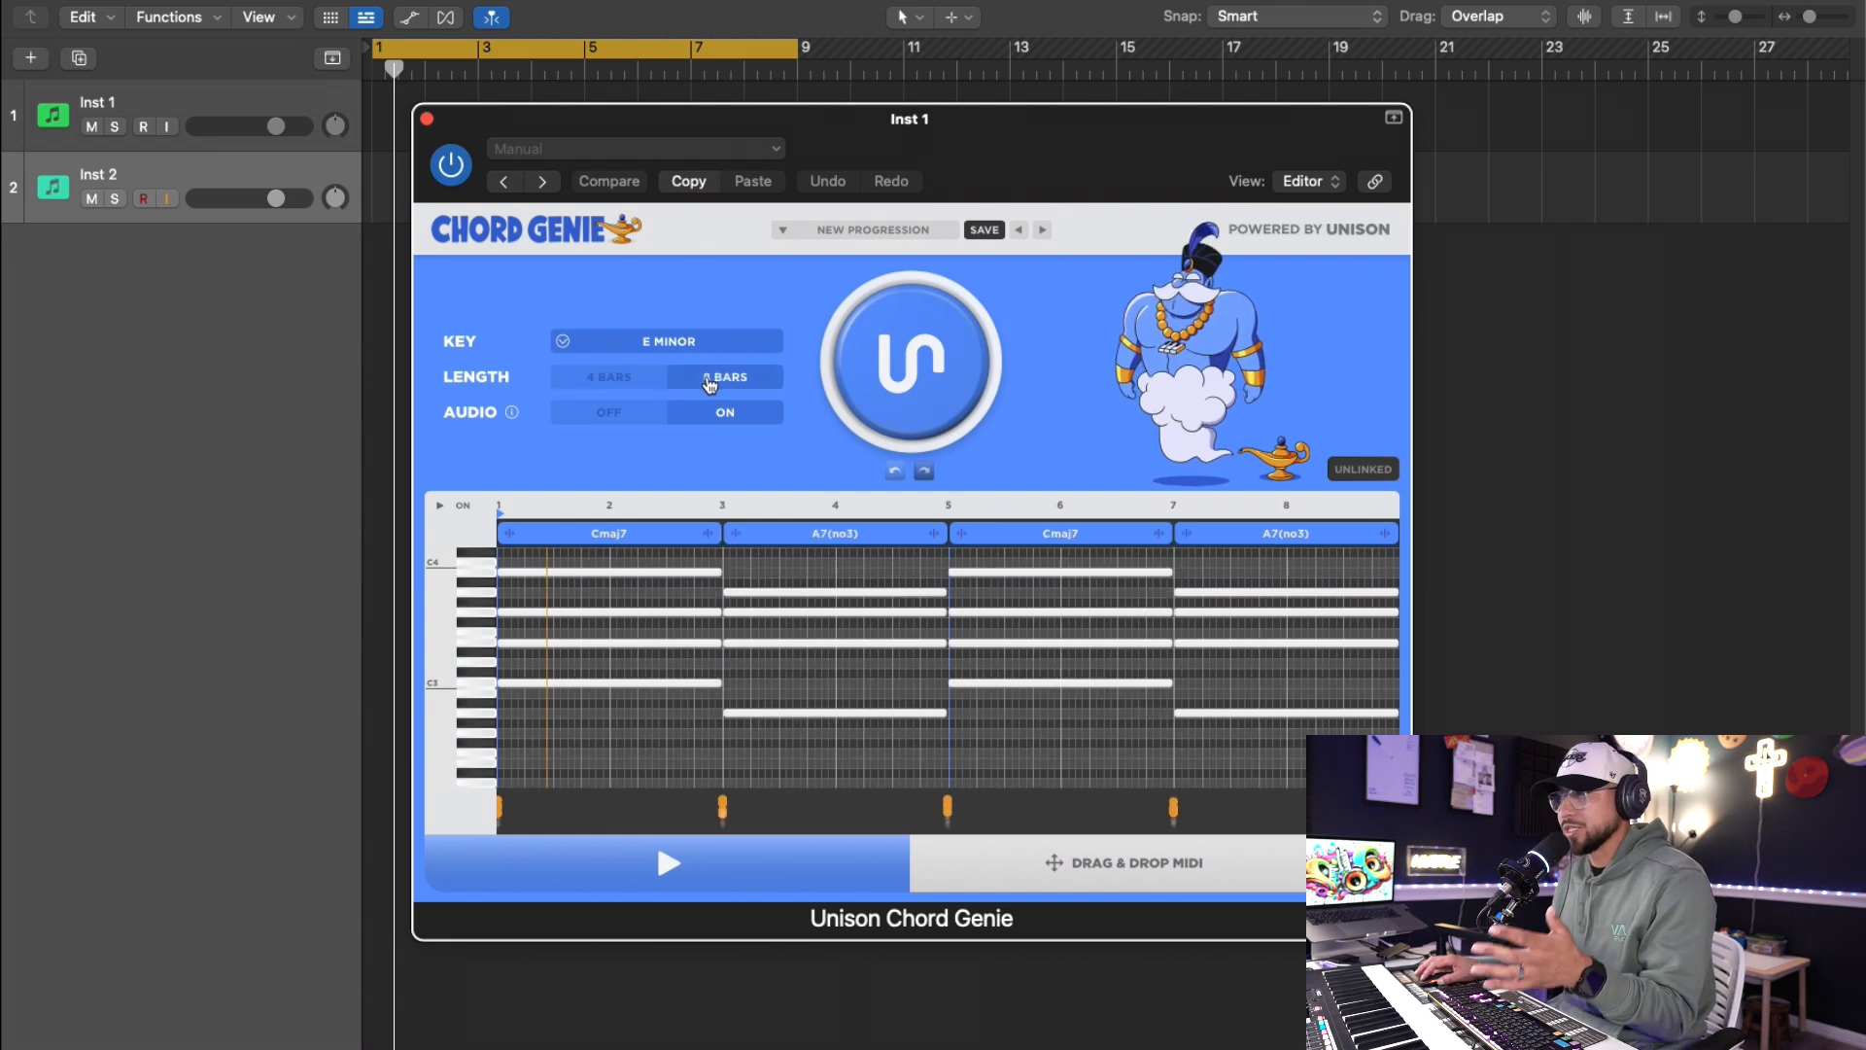
- Generate a new 8-bar E minor progression and play it back with the Inst 1 track selected
{"action": "left_click", "coordinate": [936, 443]}
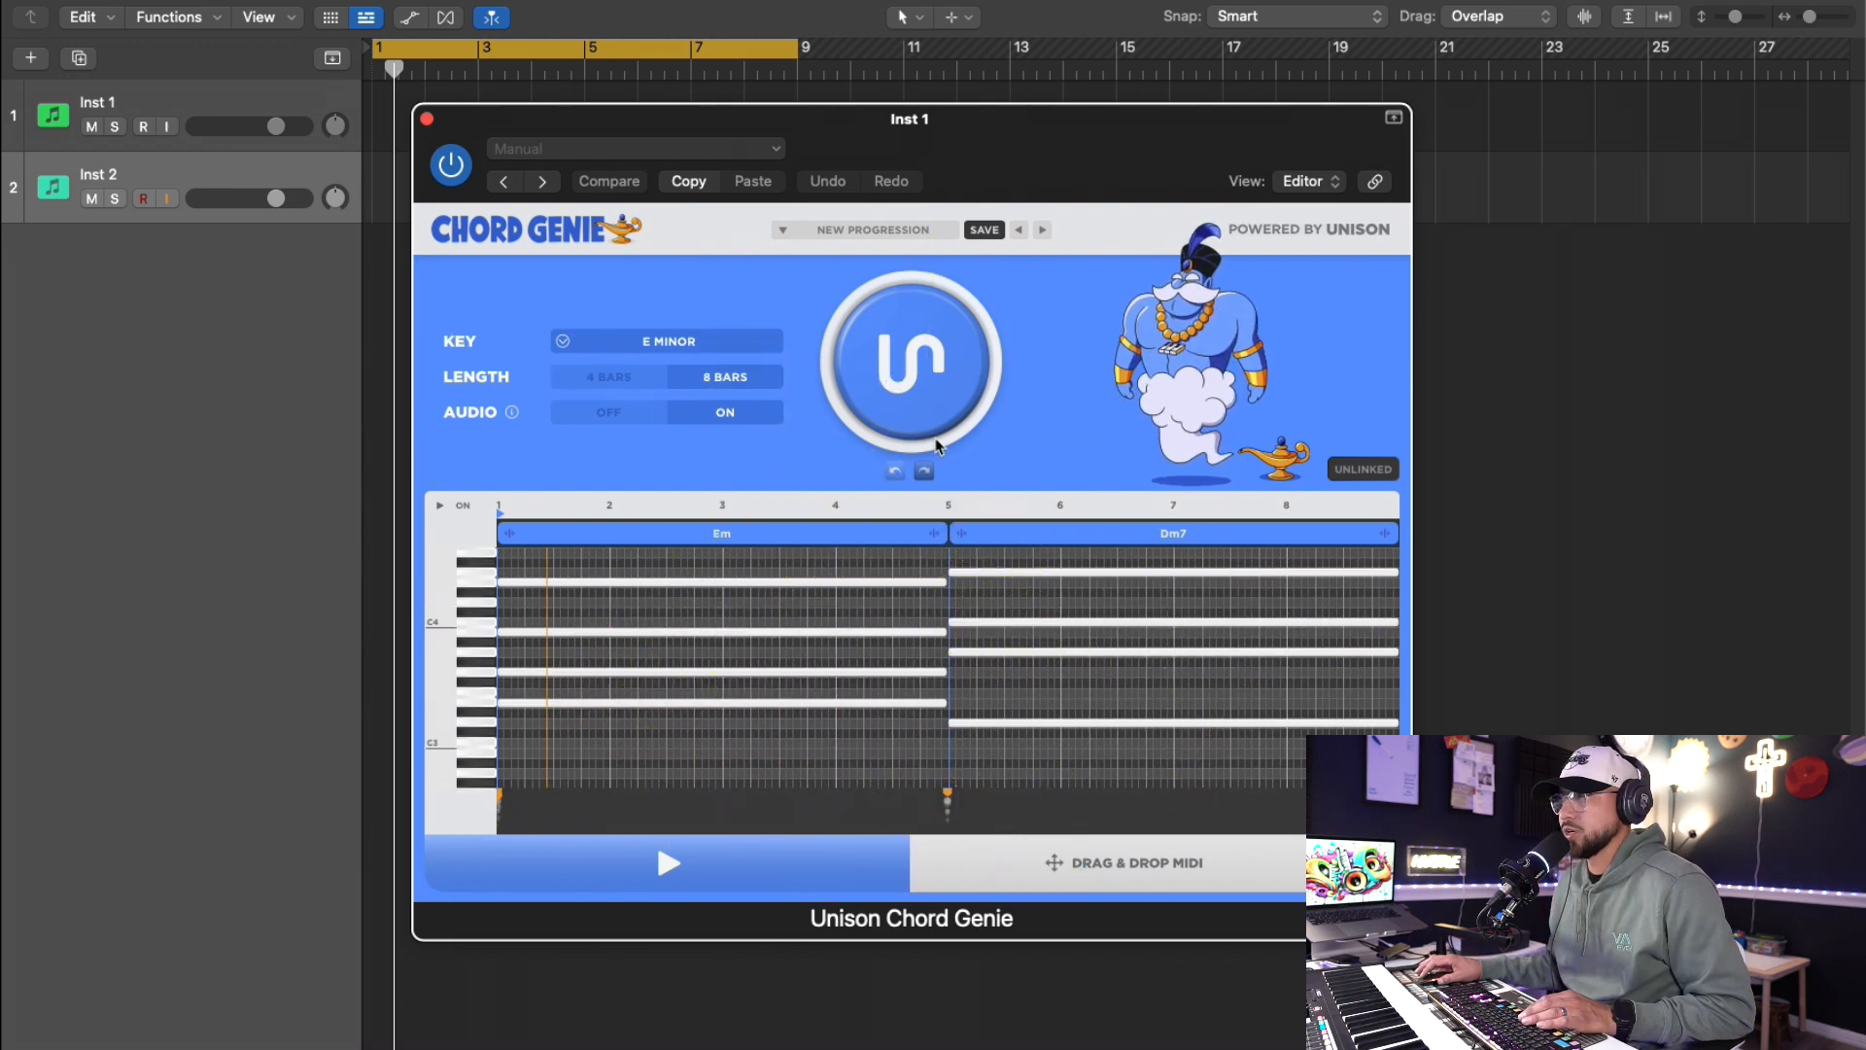
{"action": "key", "text": "space"}
{"action": "left_click_drag", "start_coordinate": [984, 127], "coordinate": [981, 140]}
{"action": "left_click", "coordinate": [286, 95]}
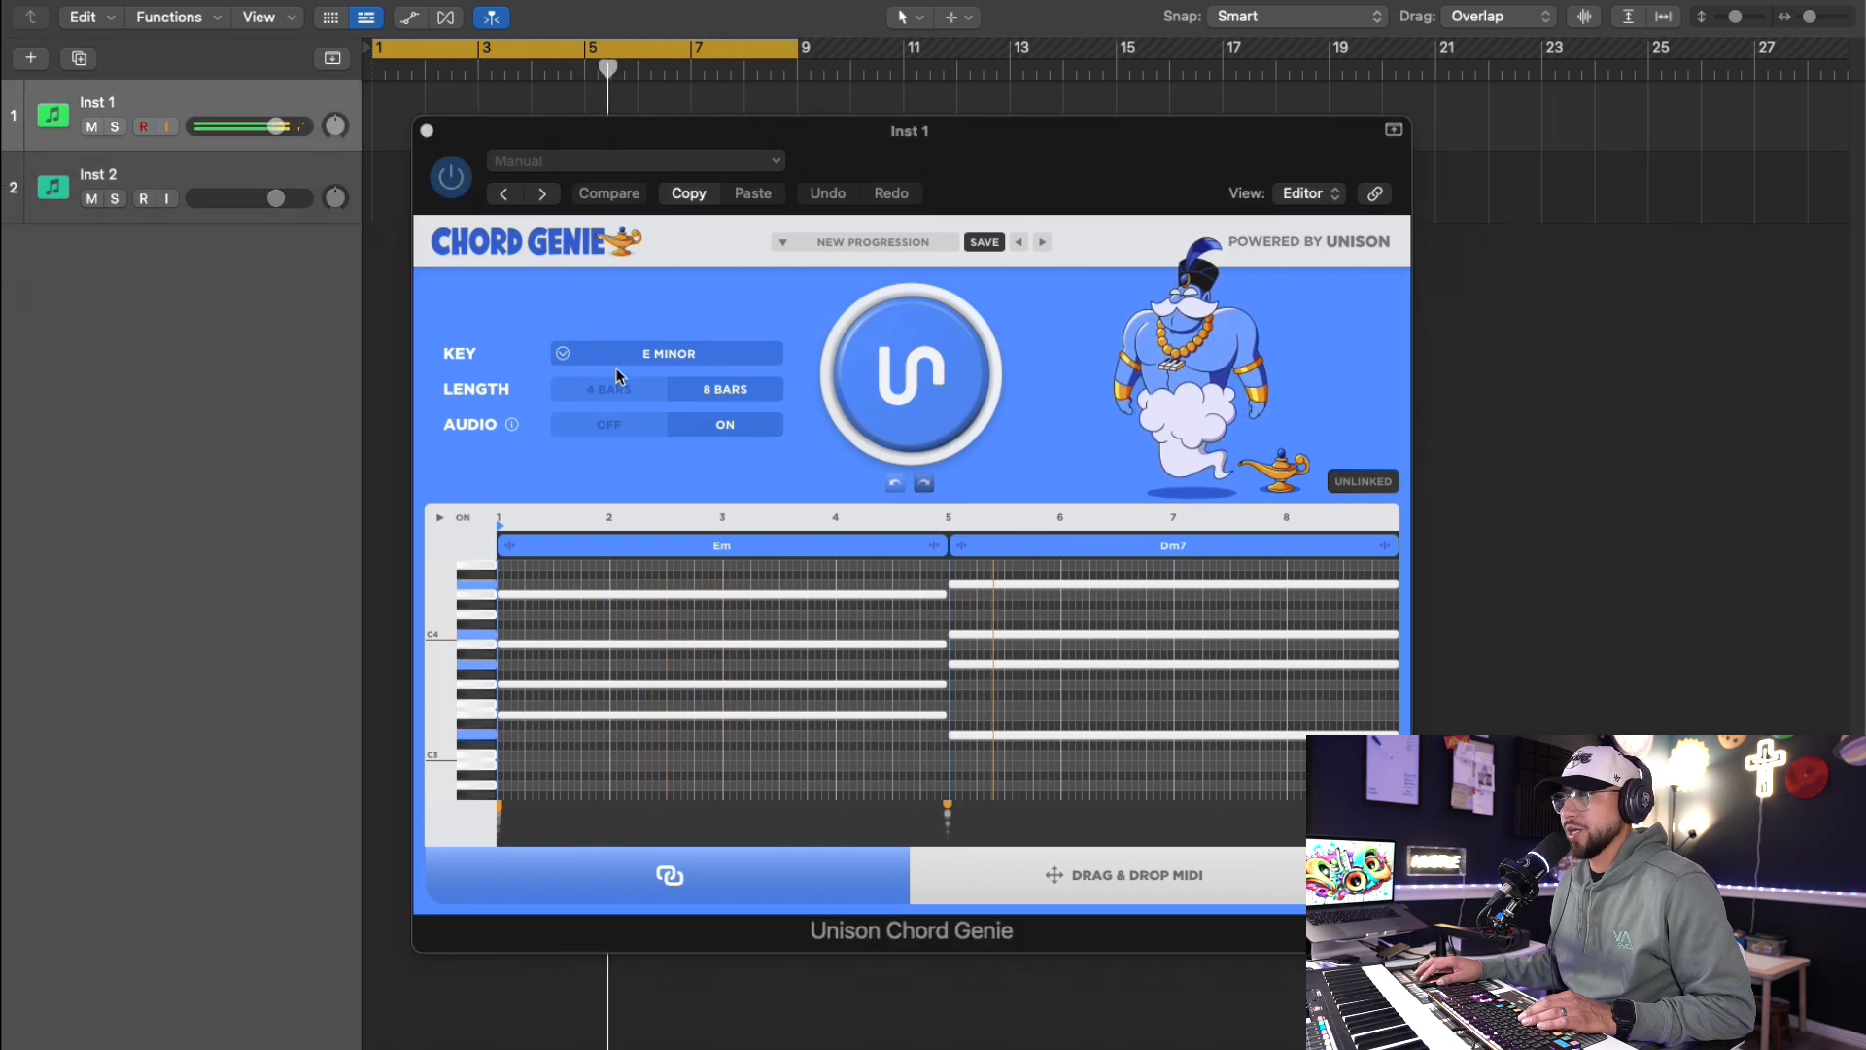
- Generate several more E minor progressions on Inst 1, auditioning them before stopping playback
{"action": "left_click", "coordinate": [895, 406]}
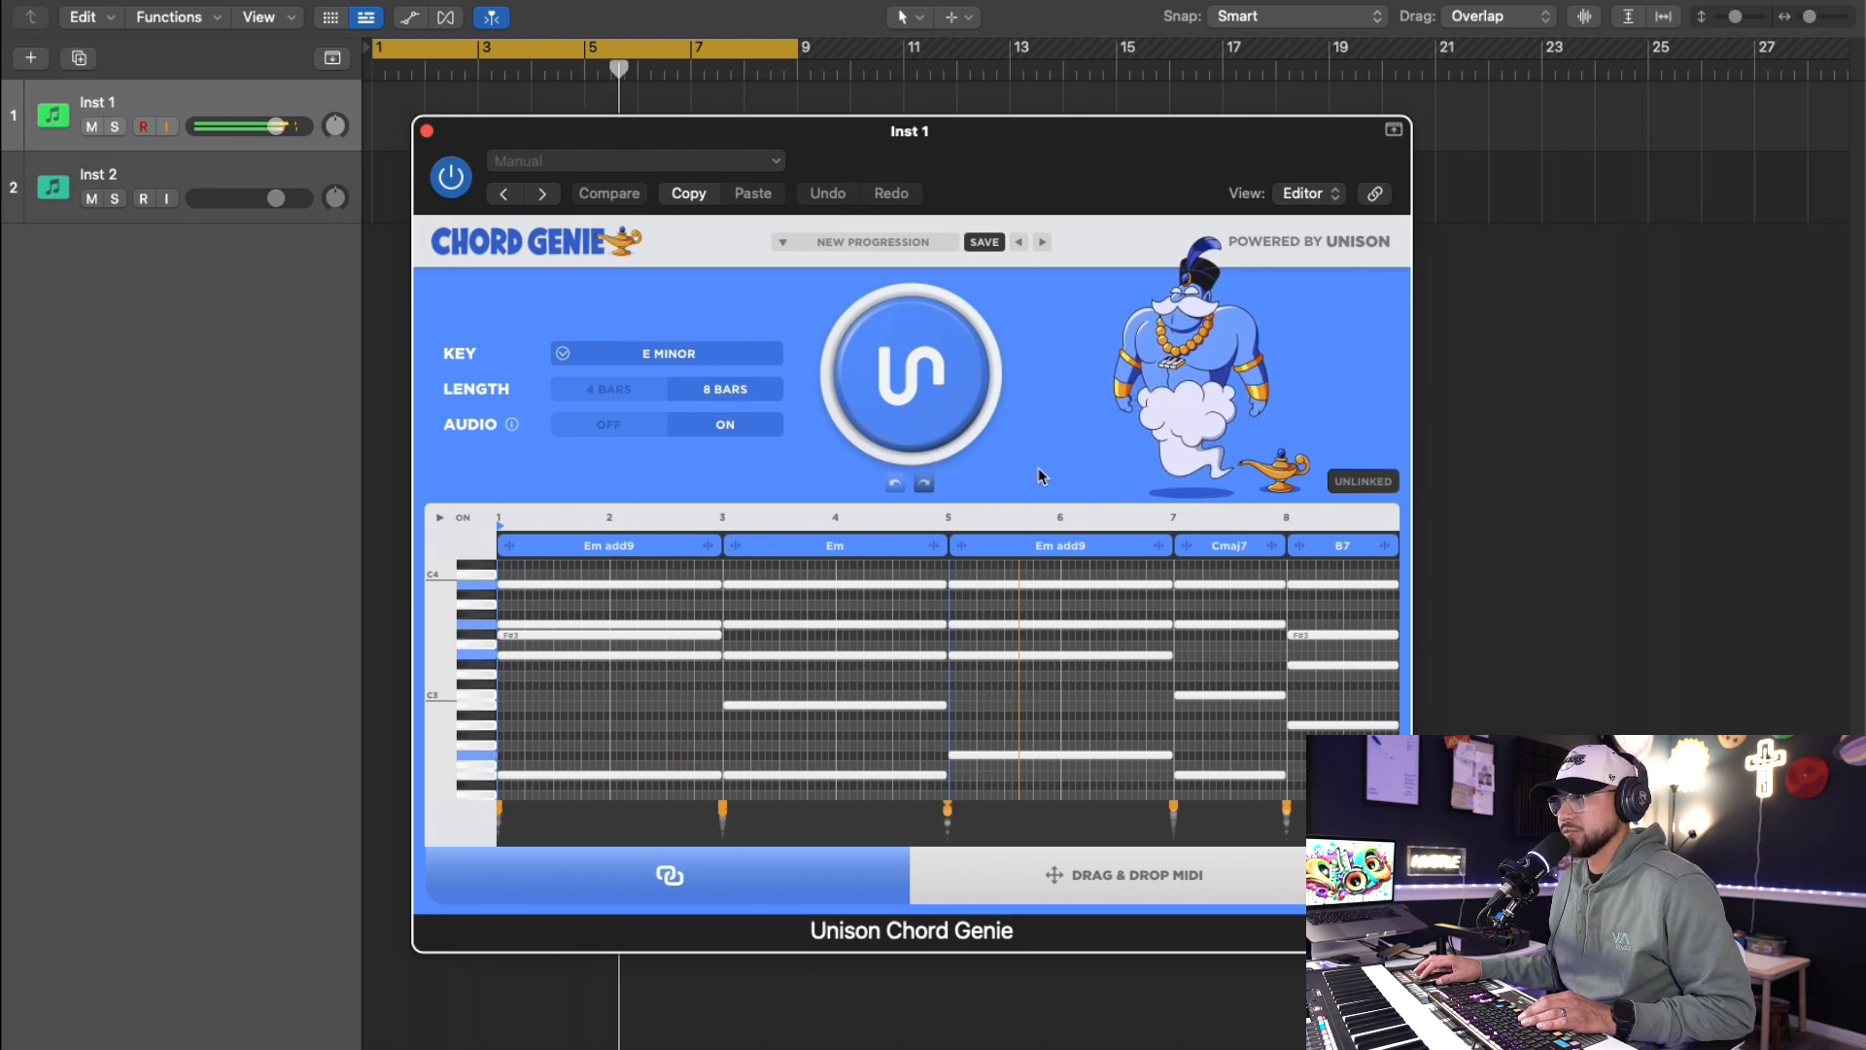
{"action": "left_click", "coordinate": [902, 413]}
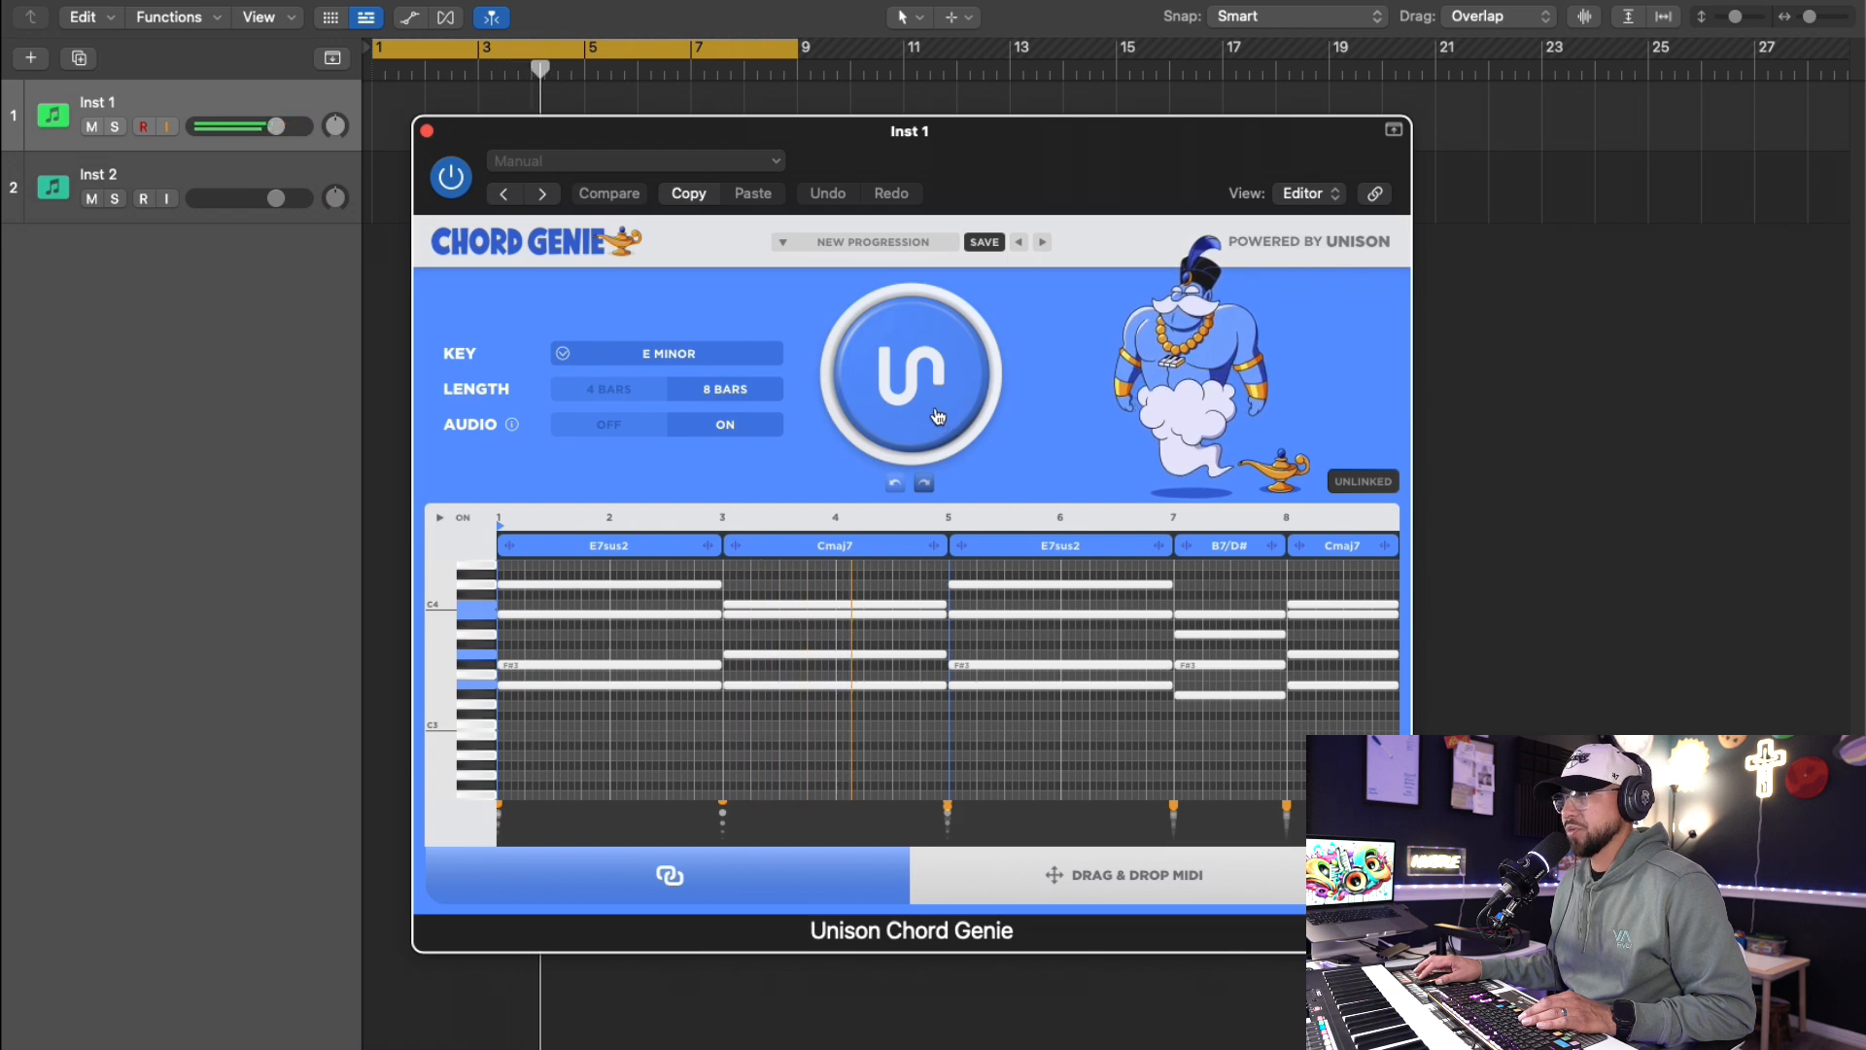
{"action": "left_click", "coordinate": [926, 408]}
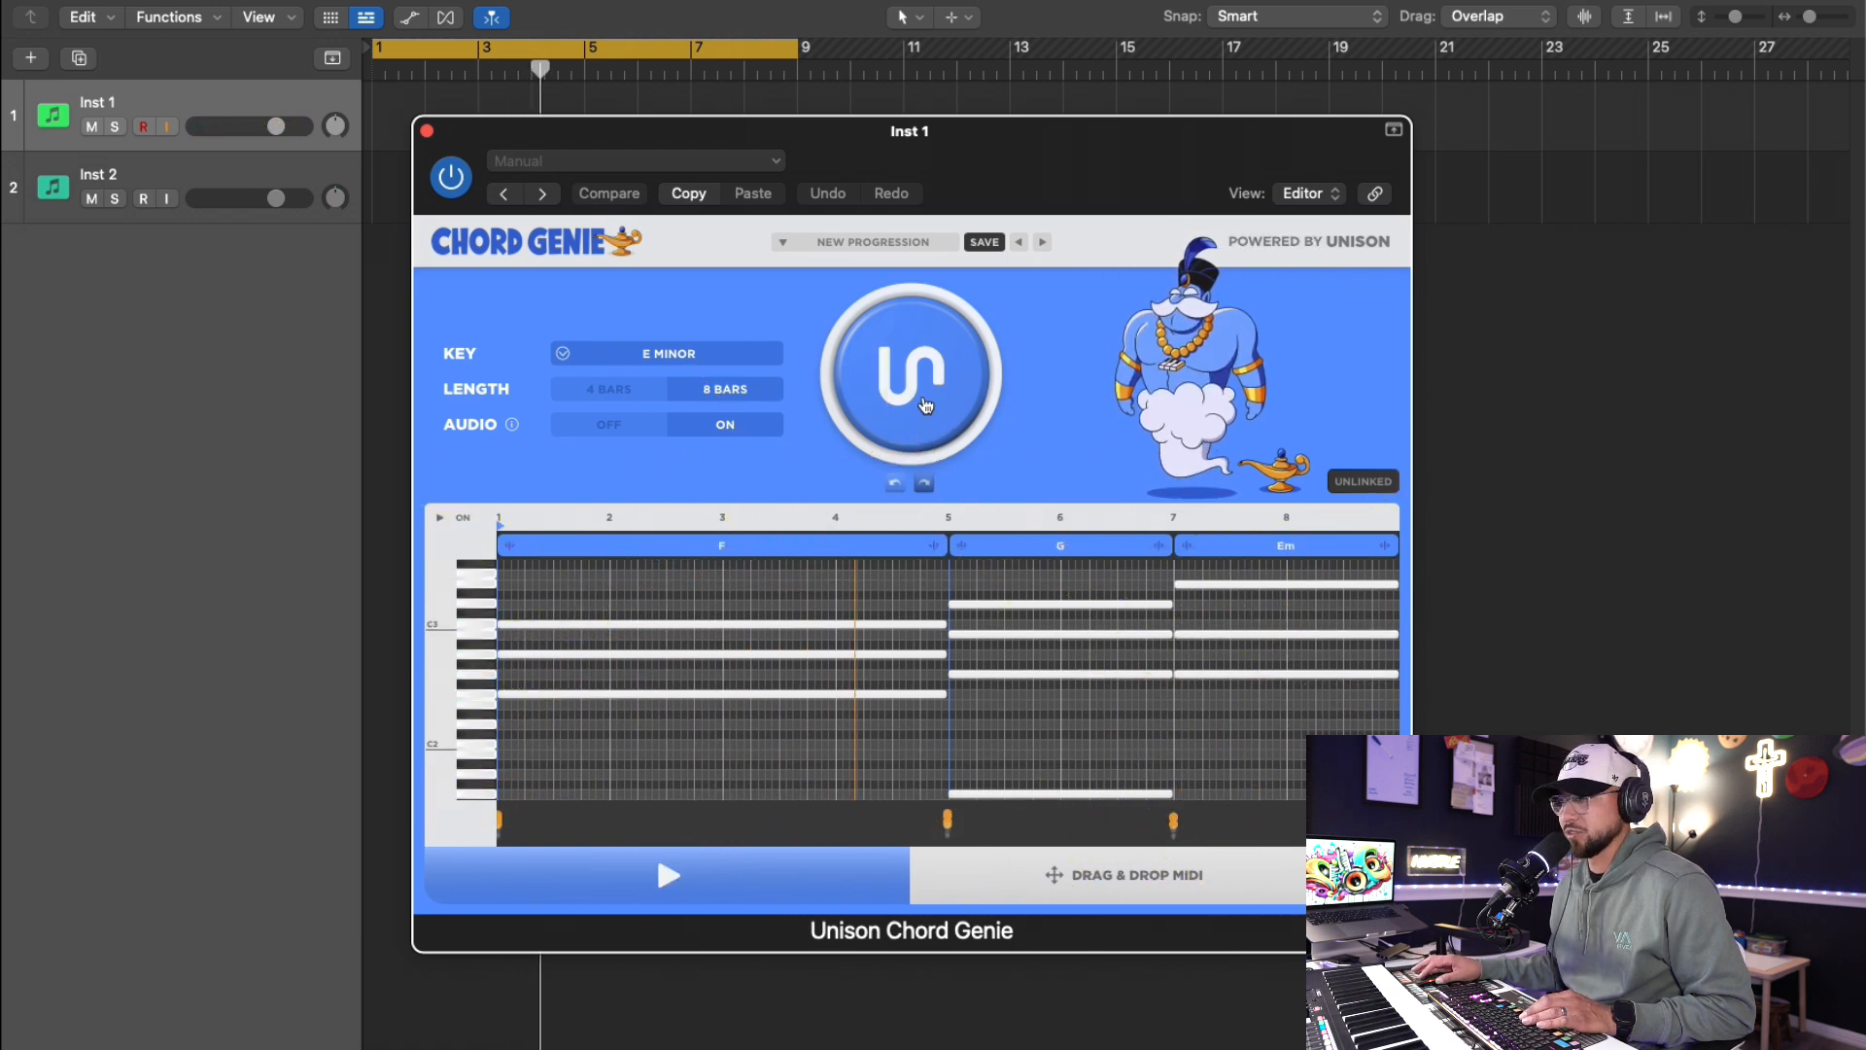
{"action": "left_click", "coordinate": [925, 406]}
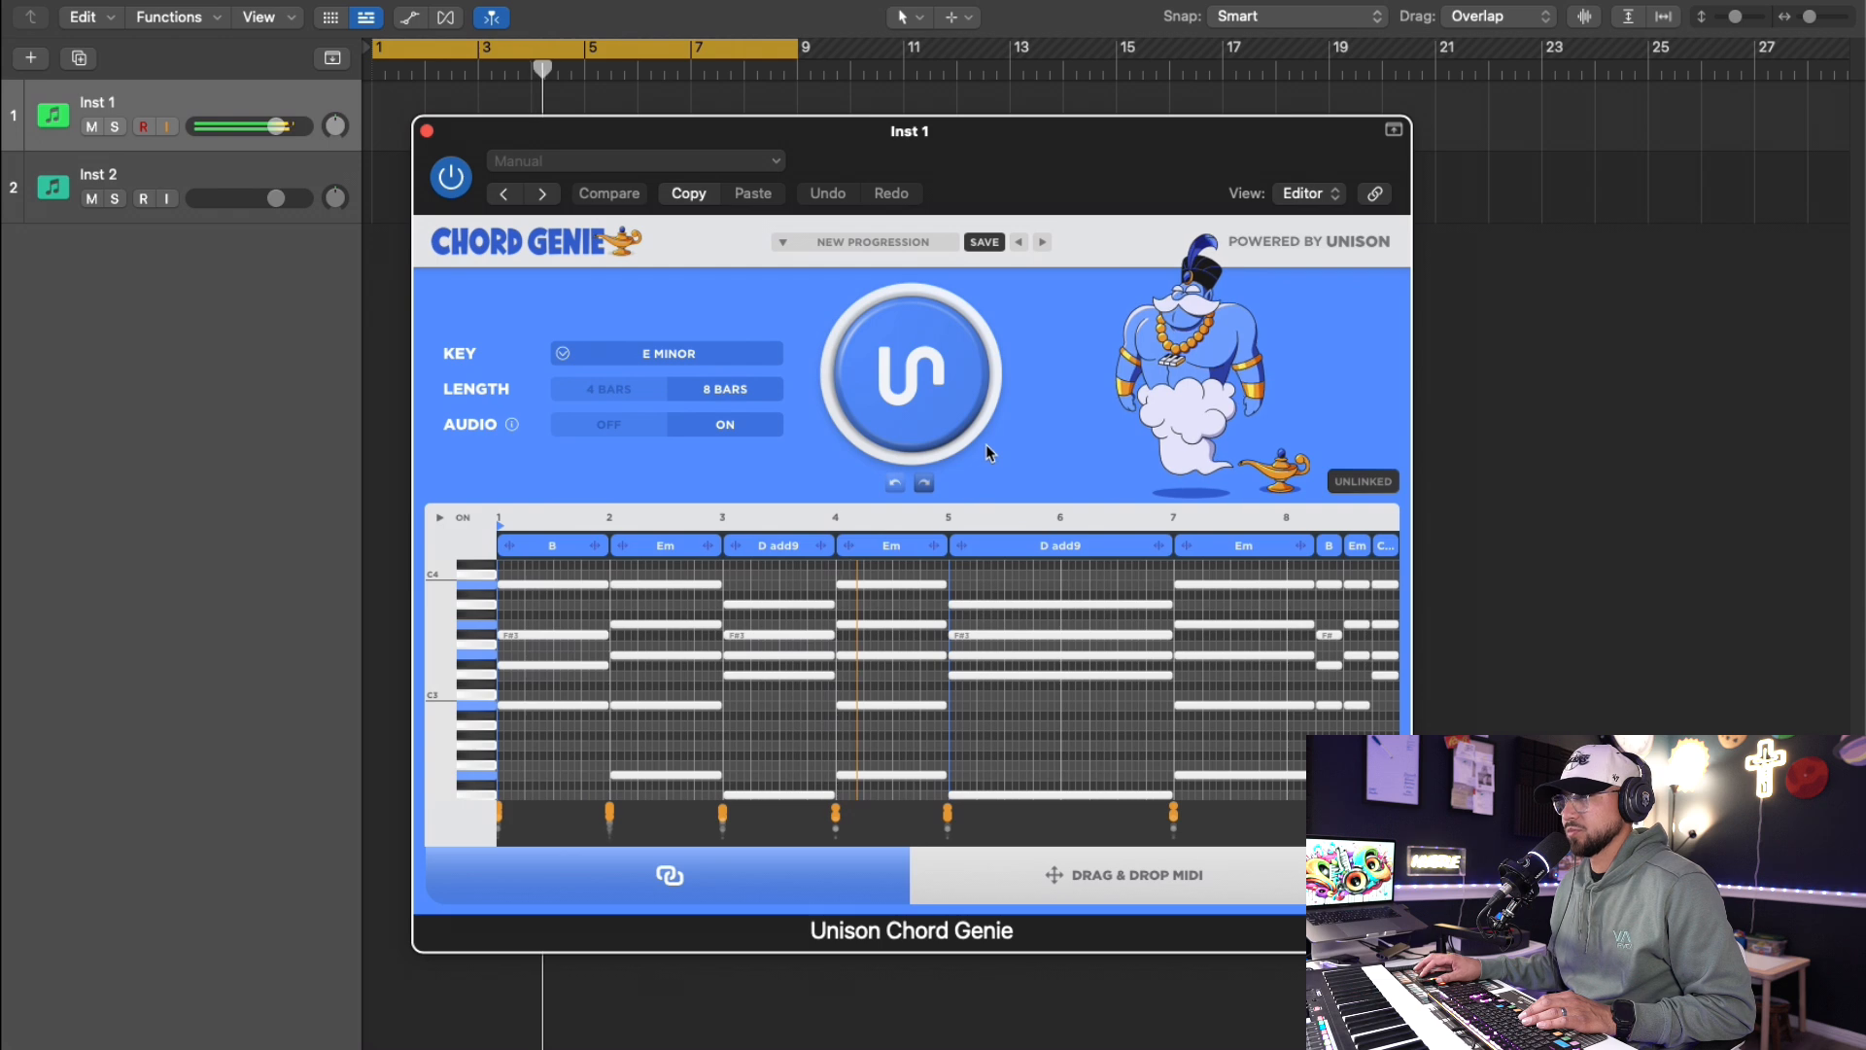
{"action": "left_click", "coordinate": [939, 416]}
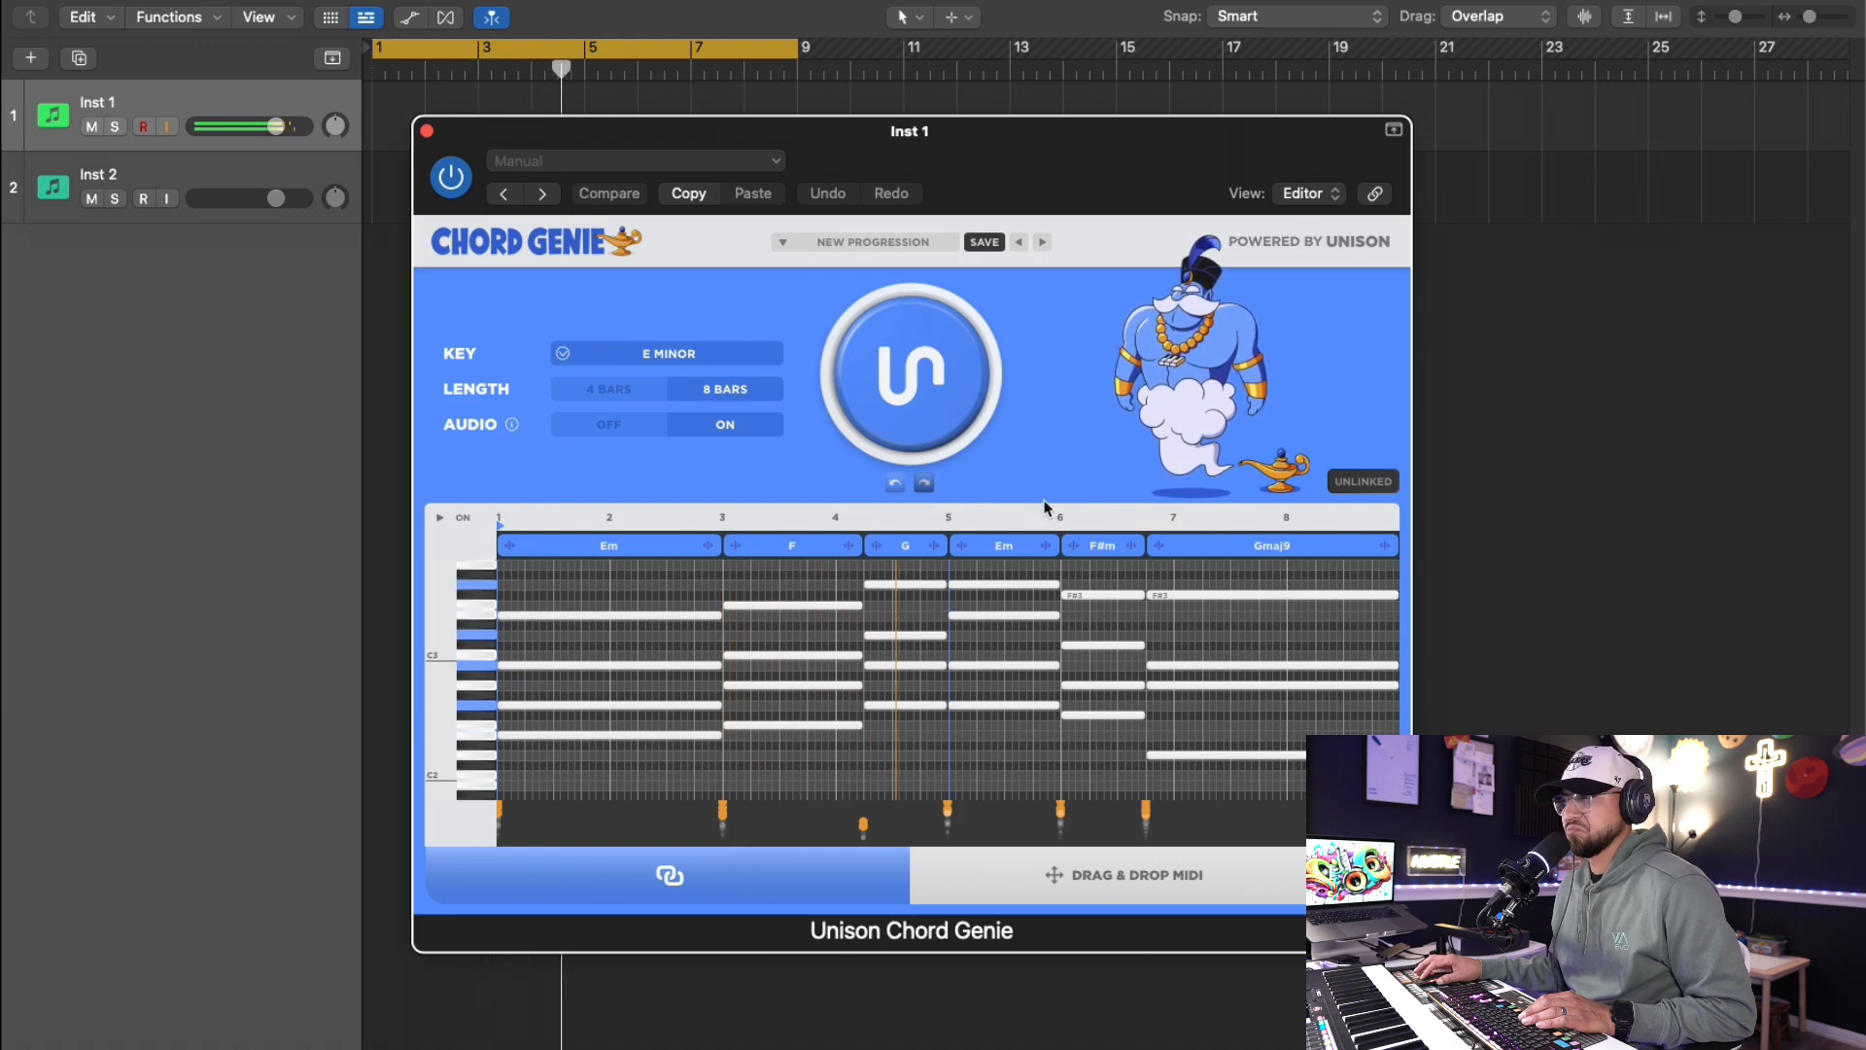
{"action": "key", "text": "space"}
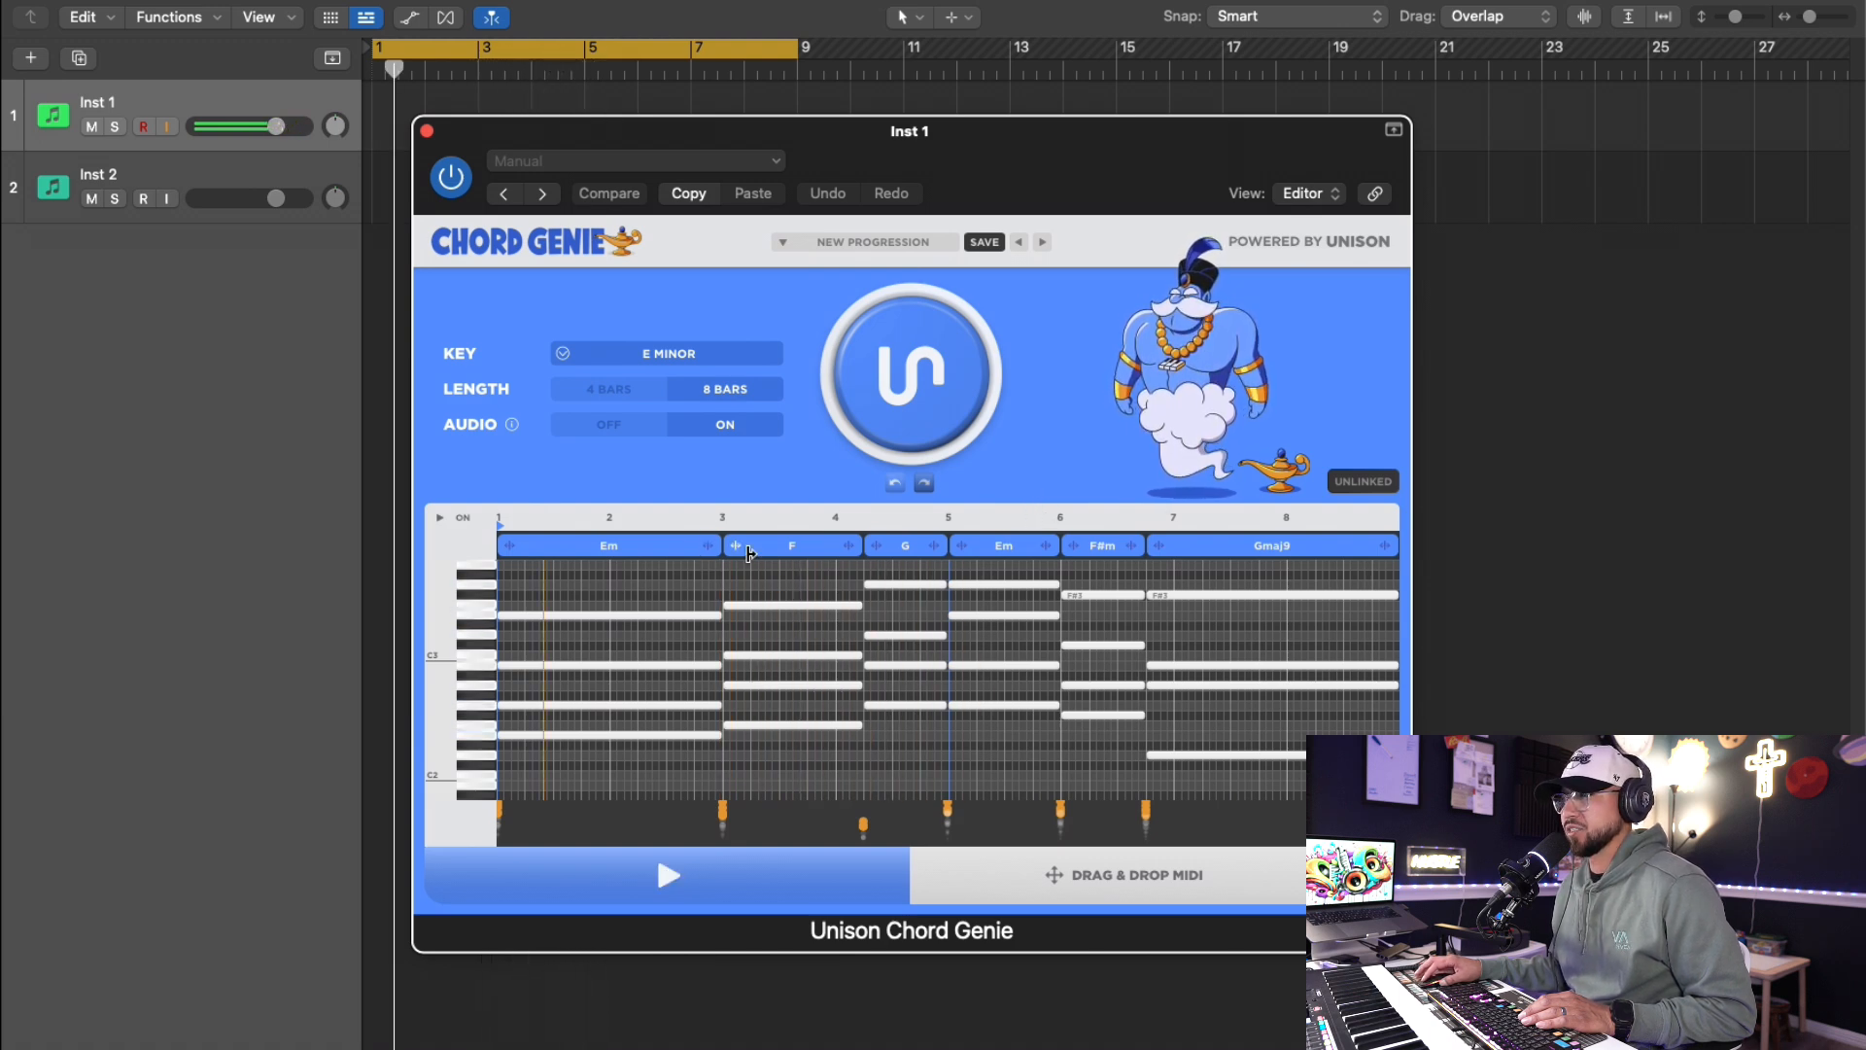
- Select the Inst 2 track, audition two newly generated progressions, and step back through the previously generated ones
{"action": "left_click", "coordinate": [272, 166]}
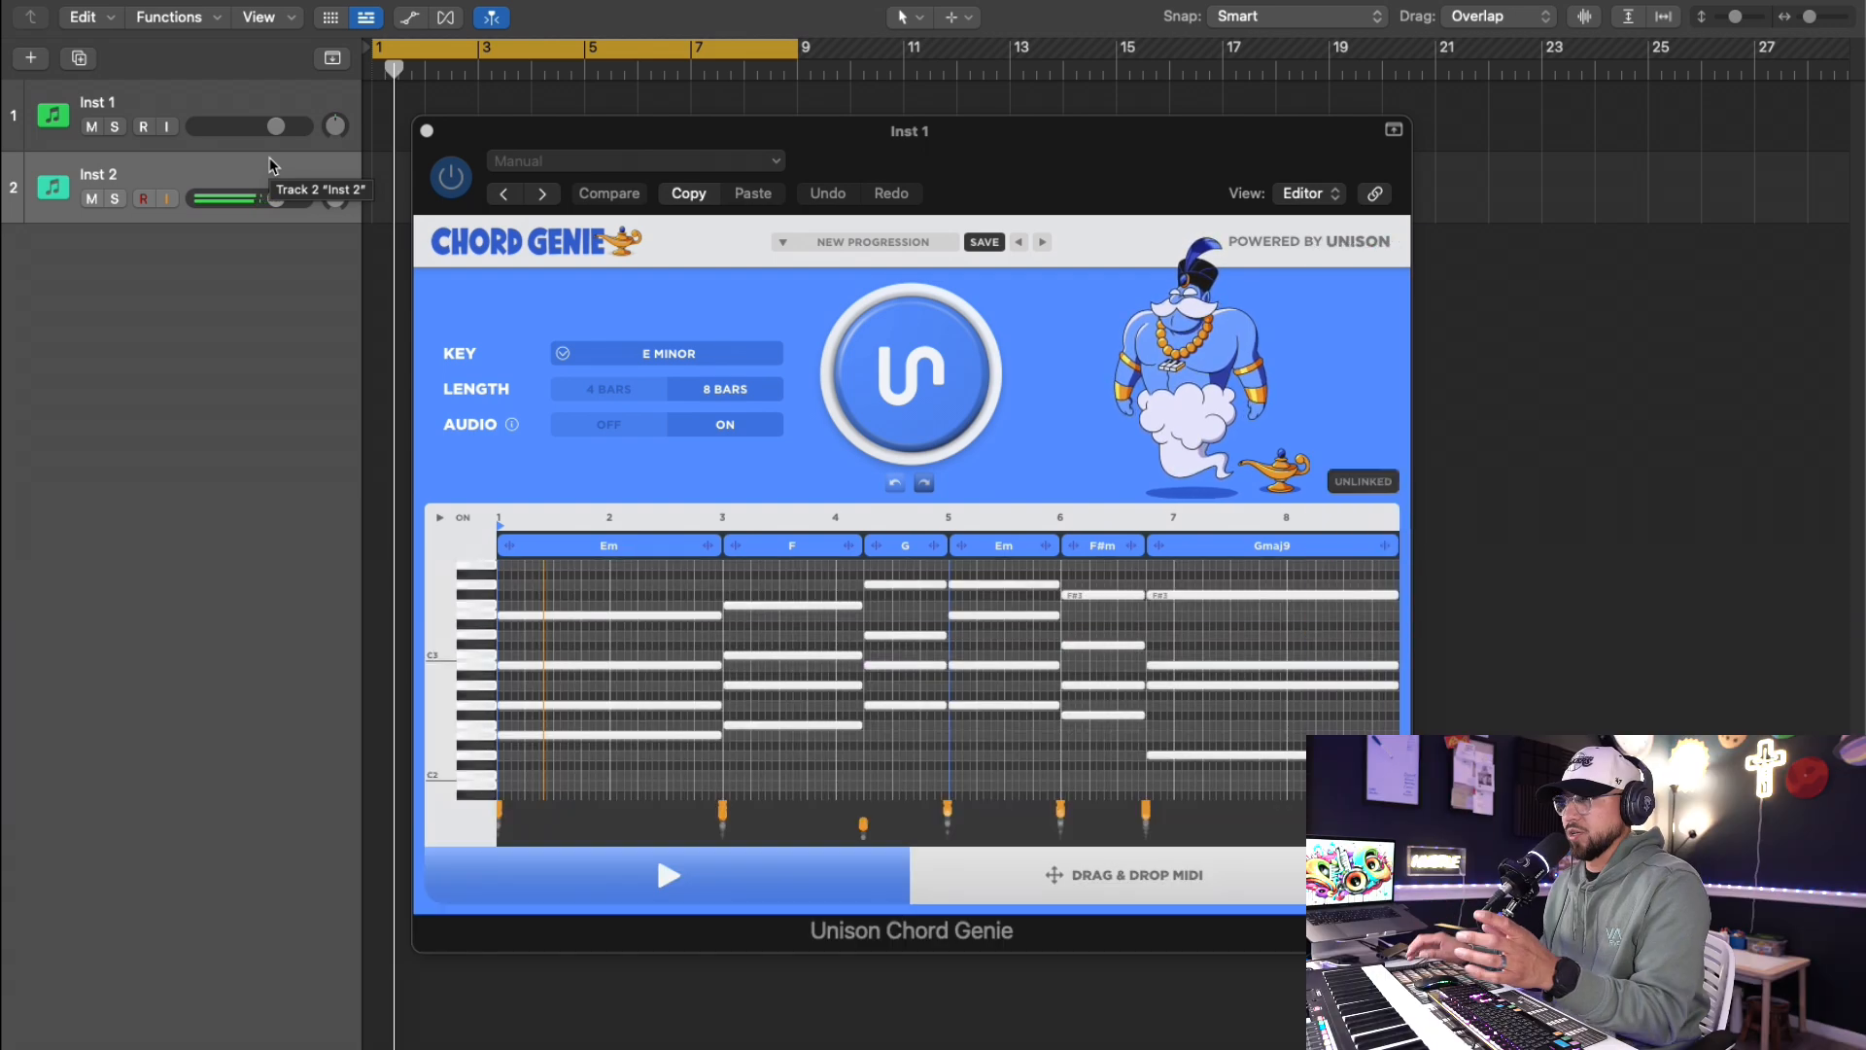
{"action": "left_click", "coordinate": [924, 450]}
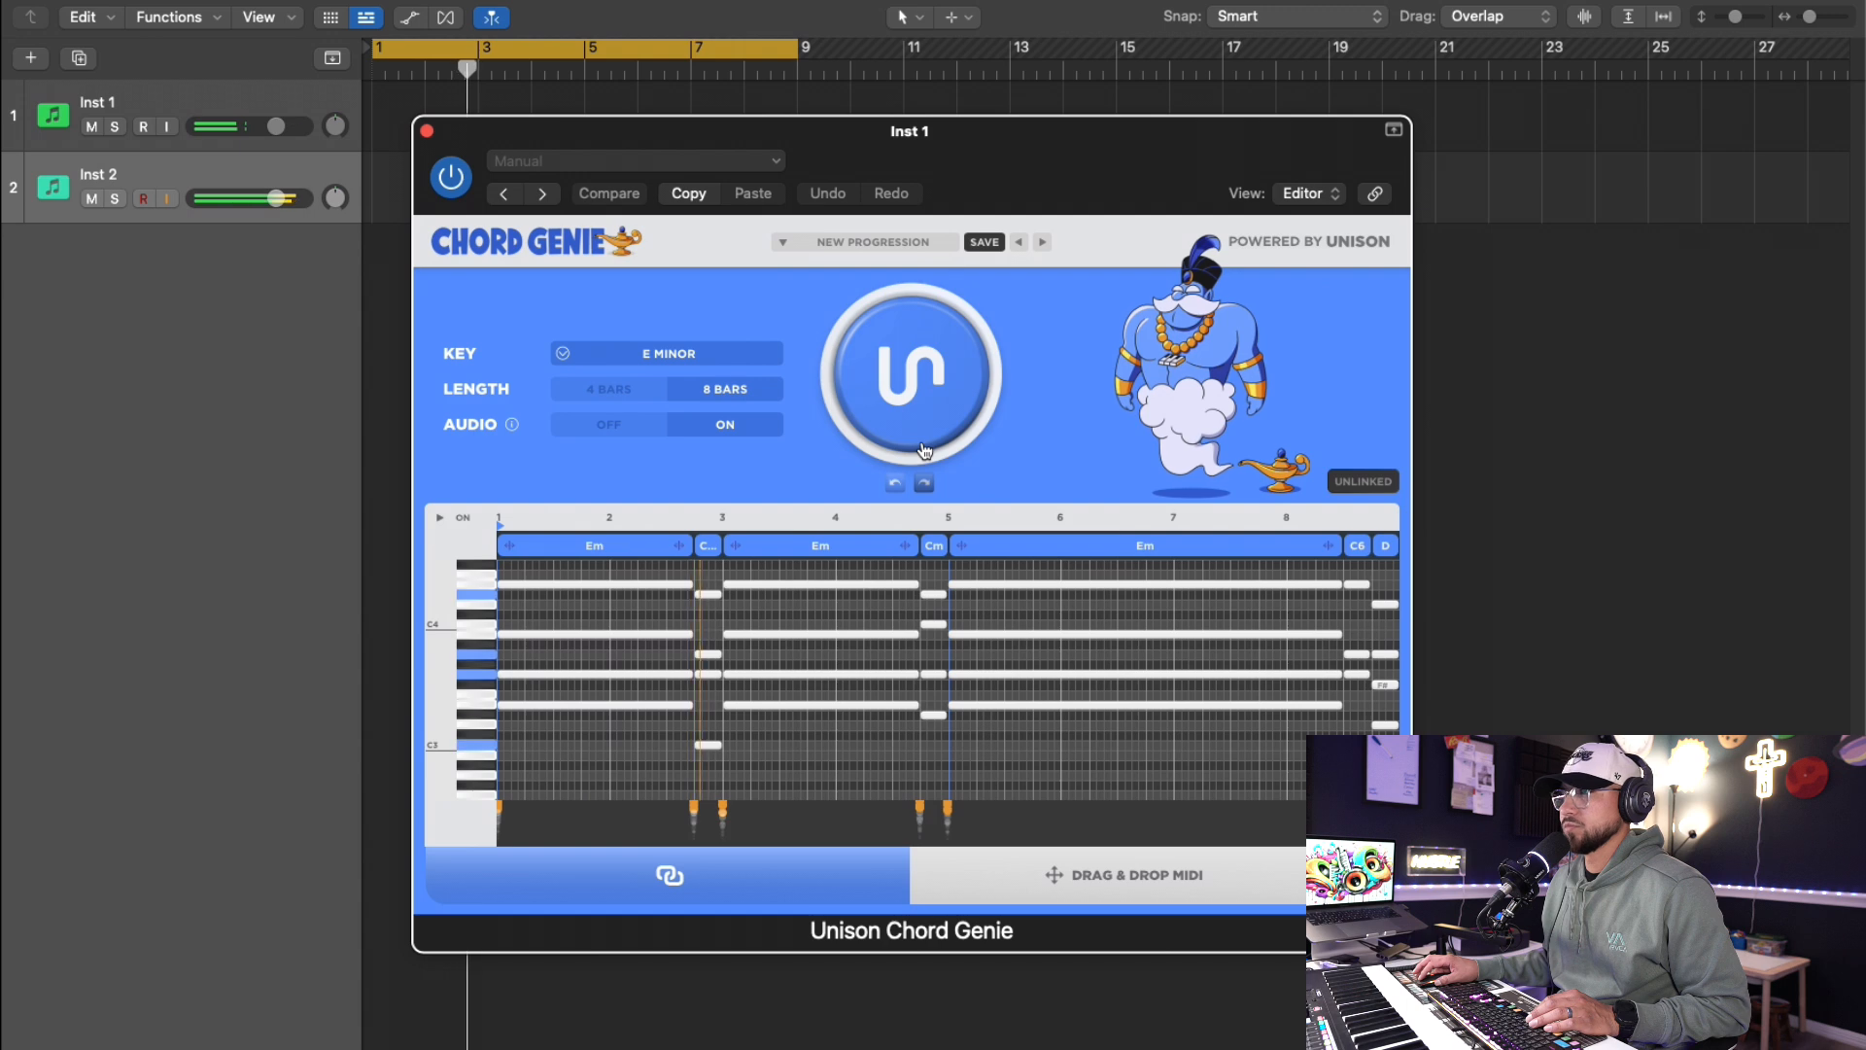
{"action": "left_click", "coordinate": [919, 407]}
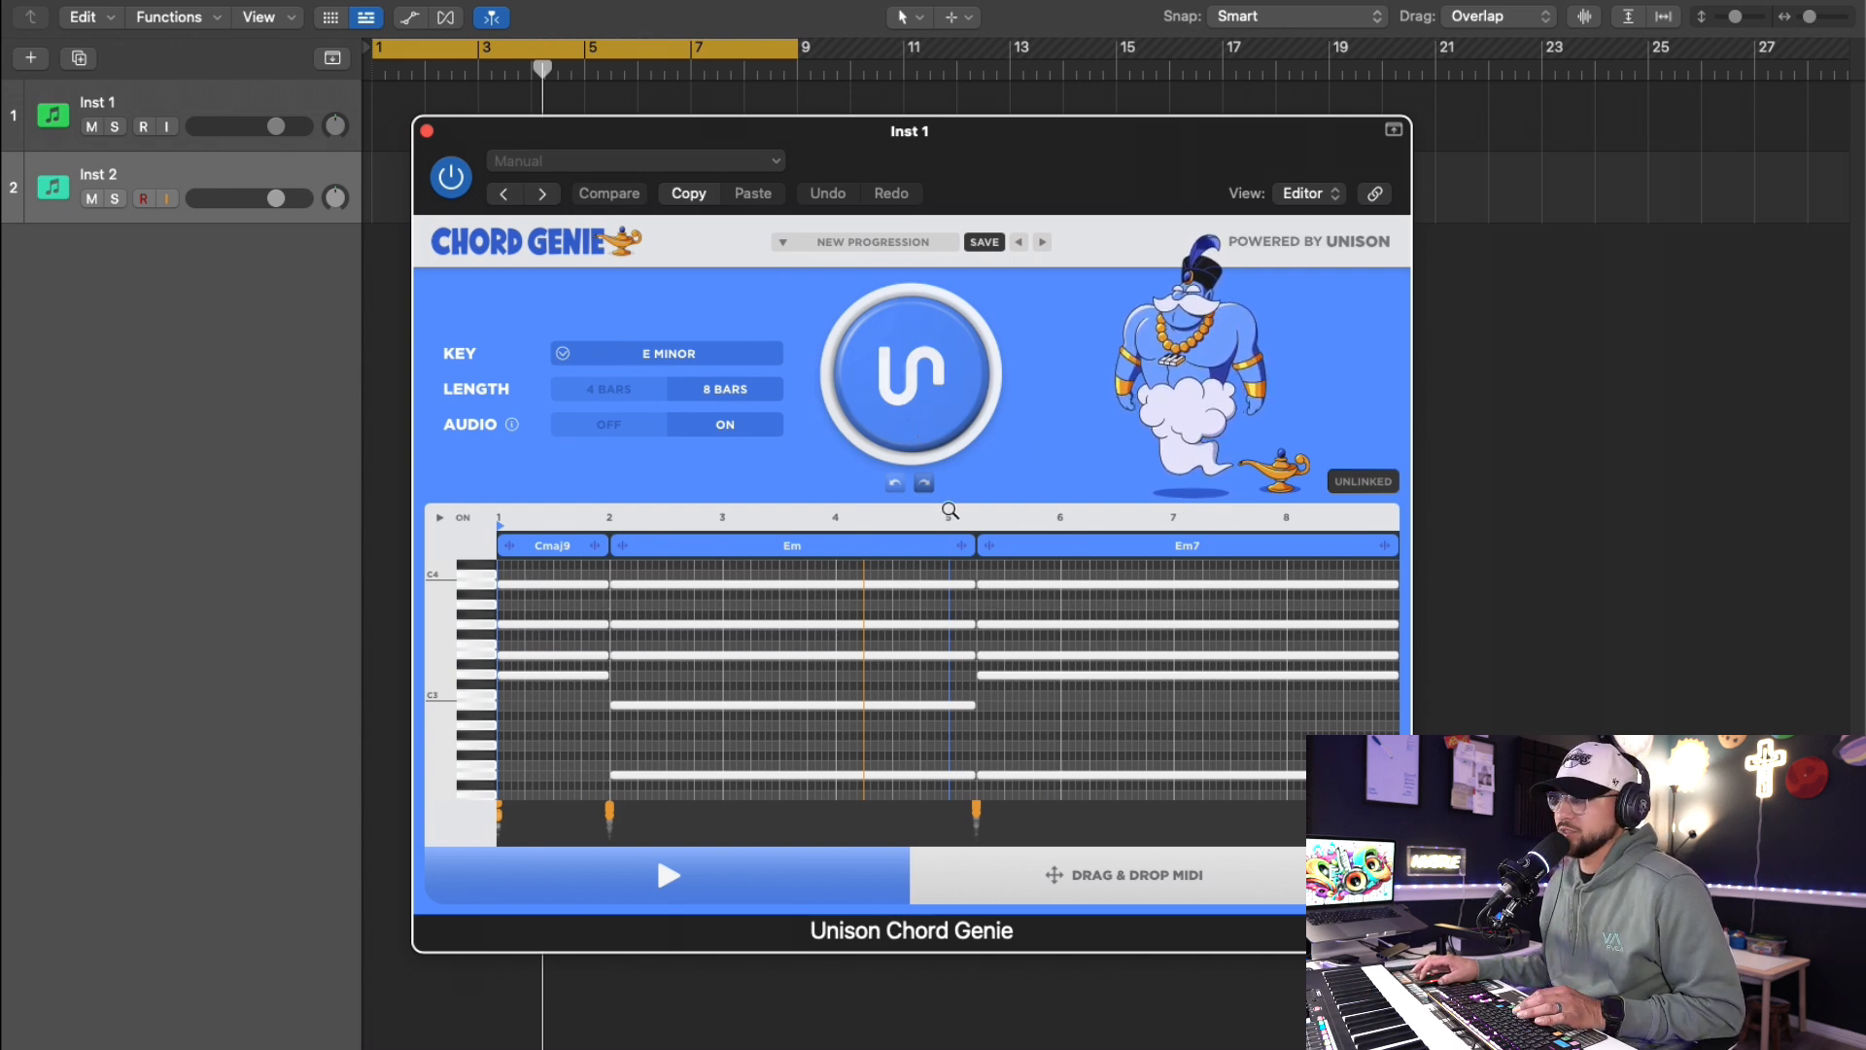
{"action": "left_click", "coordinate": [894, 486]}
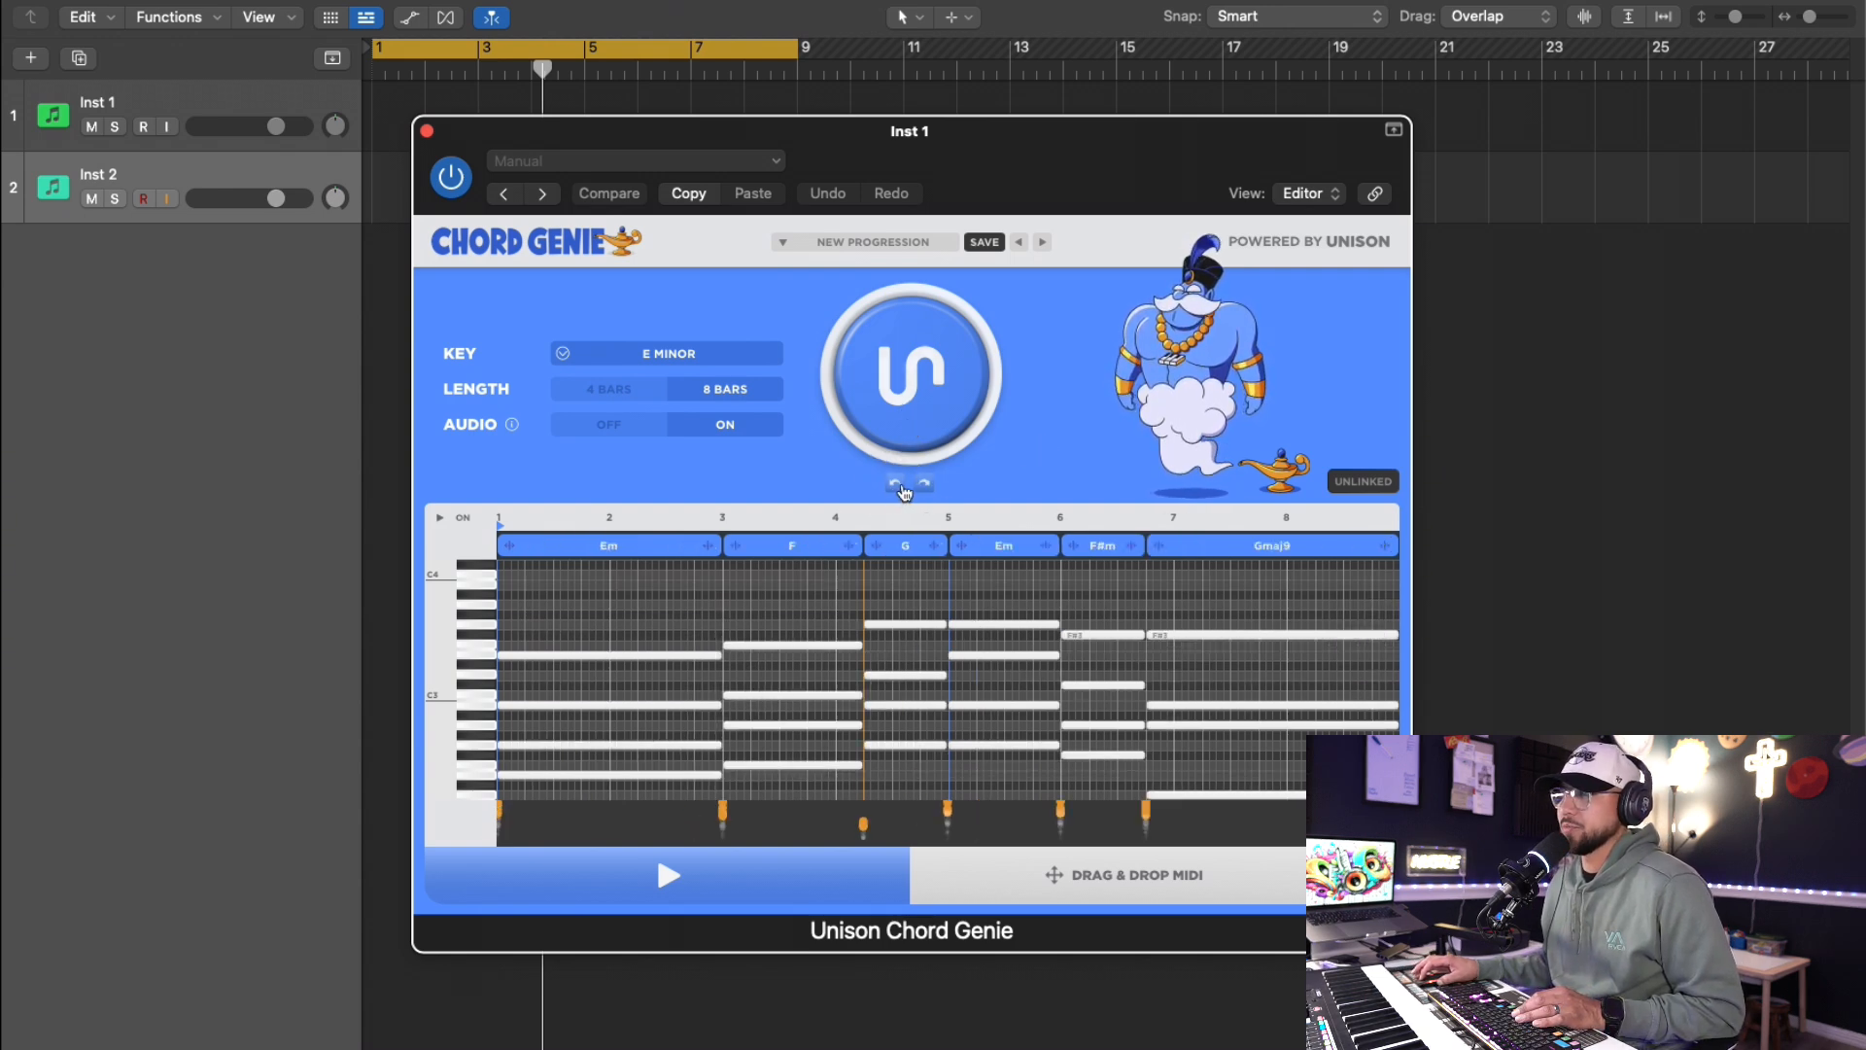
{"action": "left_click", "coordinate": [895, 486]}
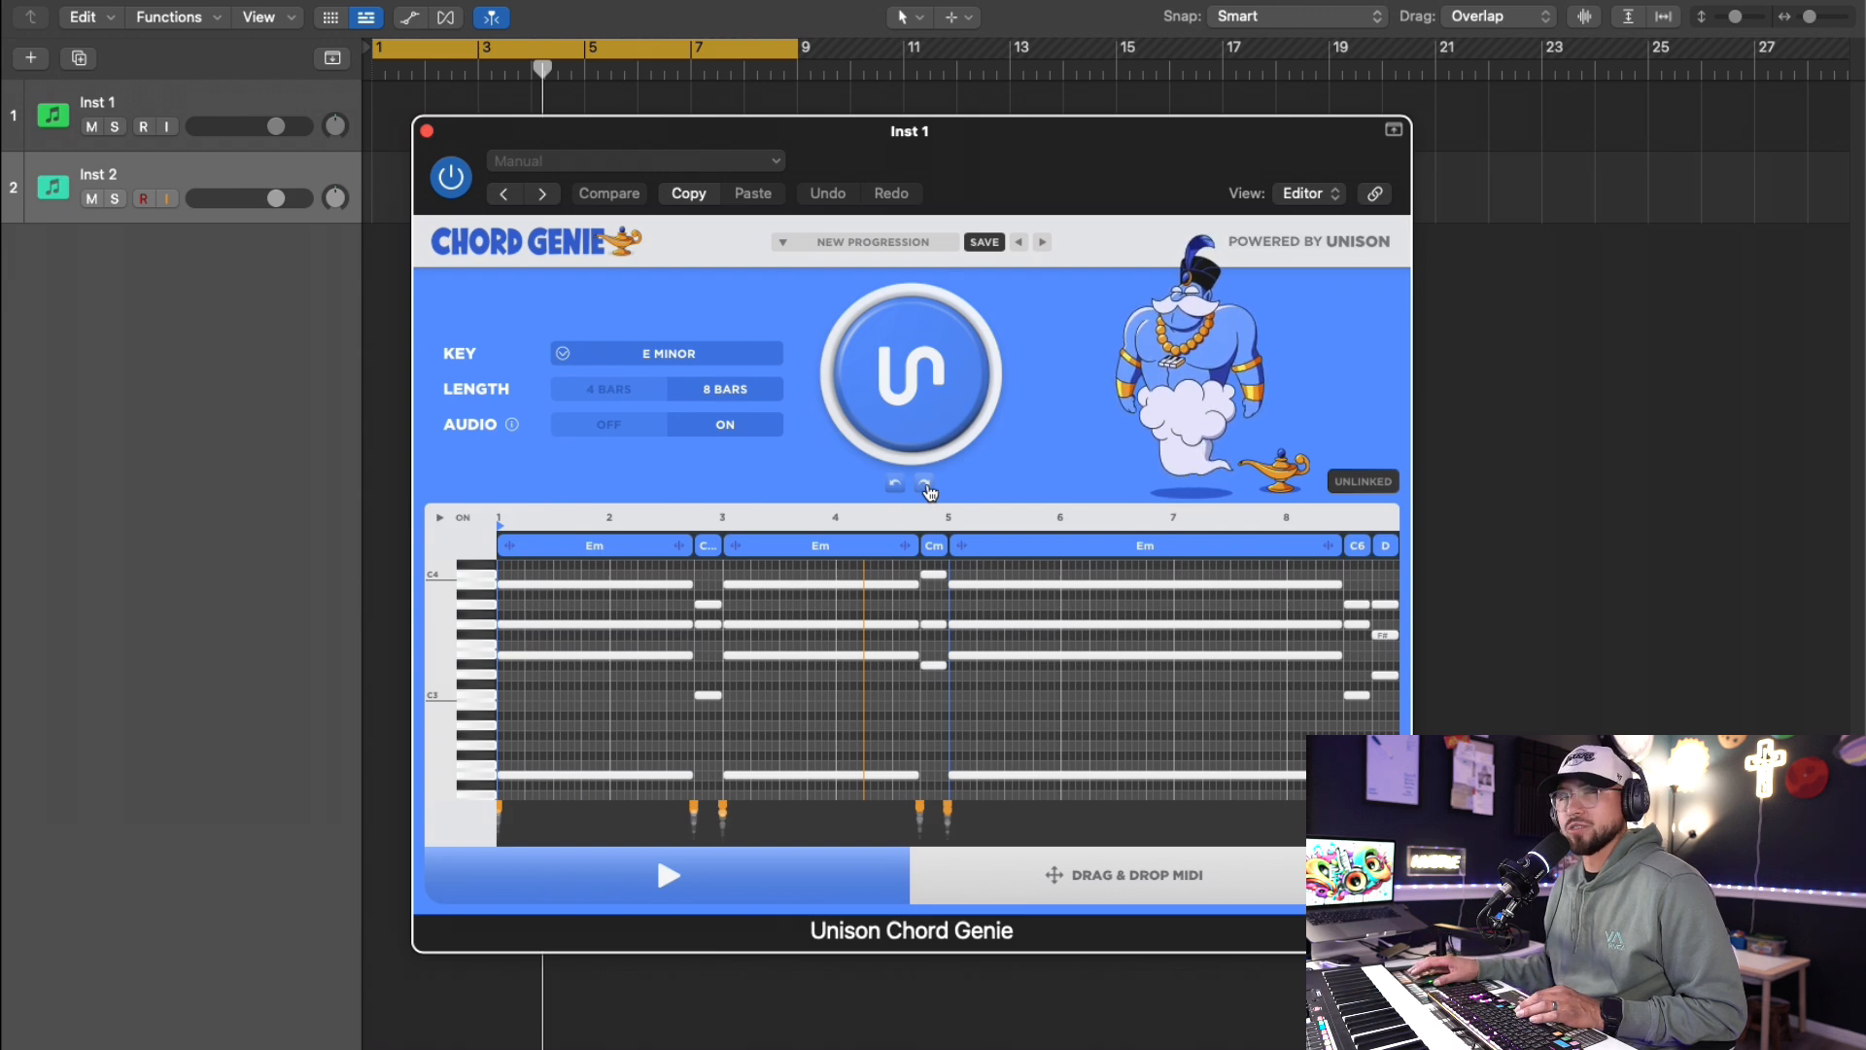
- Generate another progression, resize its Em, D and first Cmaj7 chords to 1.5 bars each, and audition it
{"action": "left_click", "coordinate": [951, 408]}
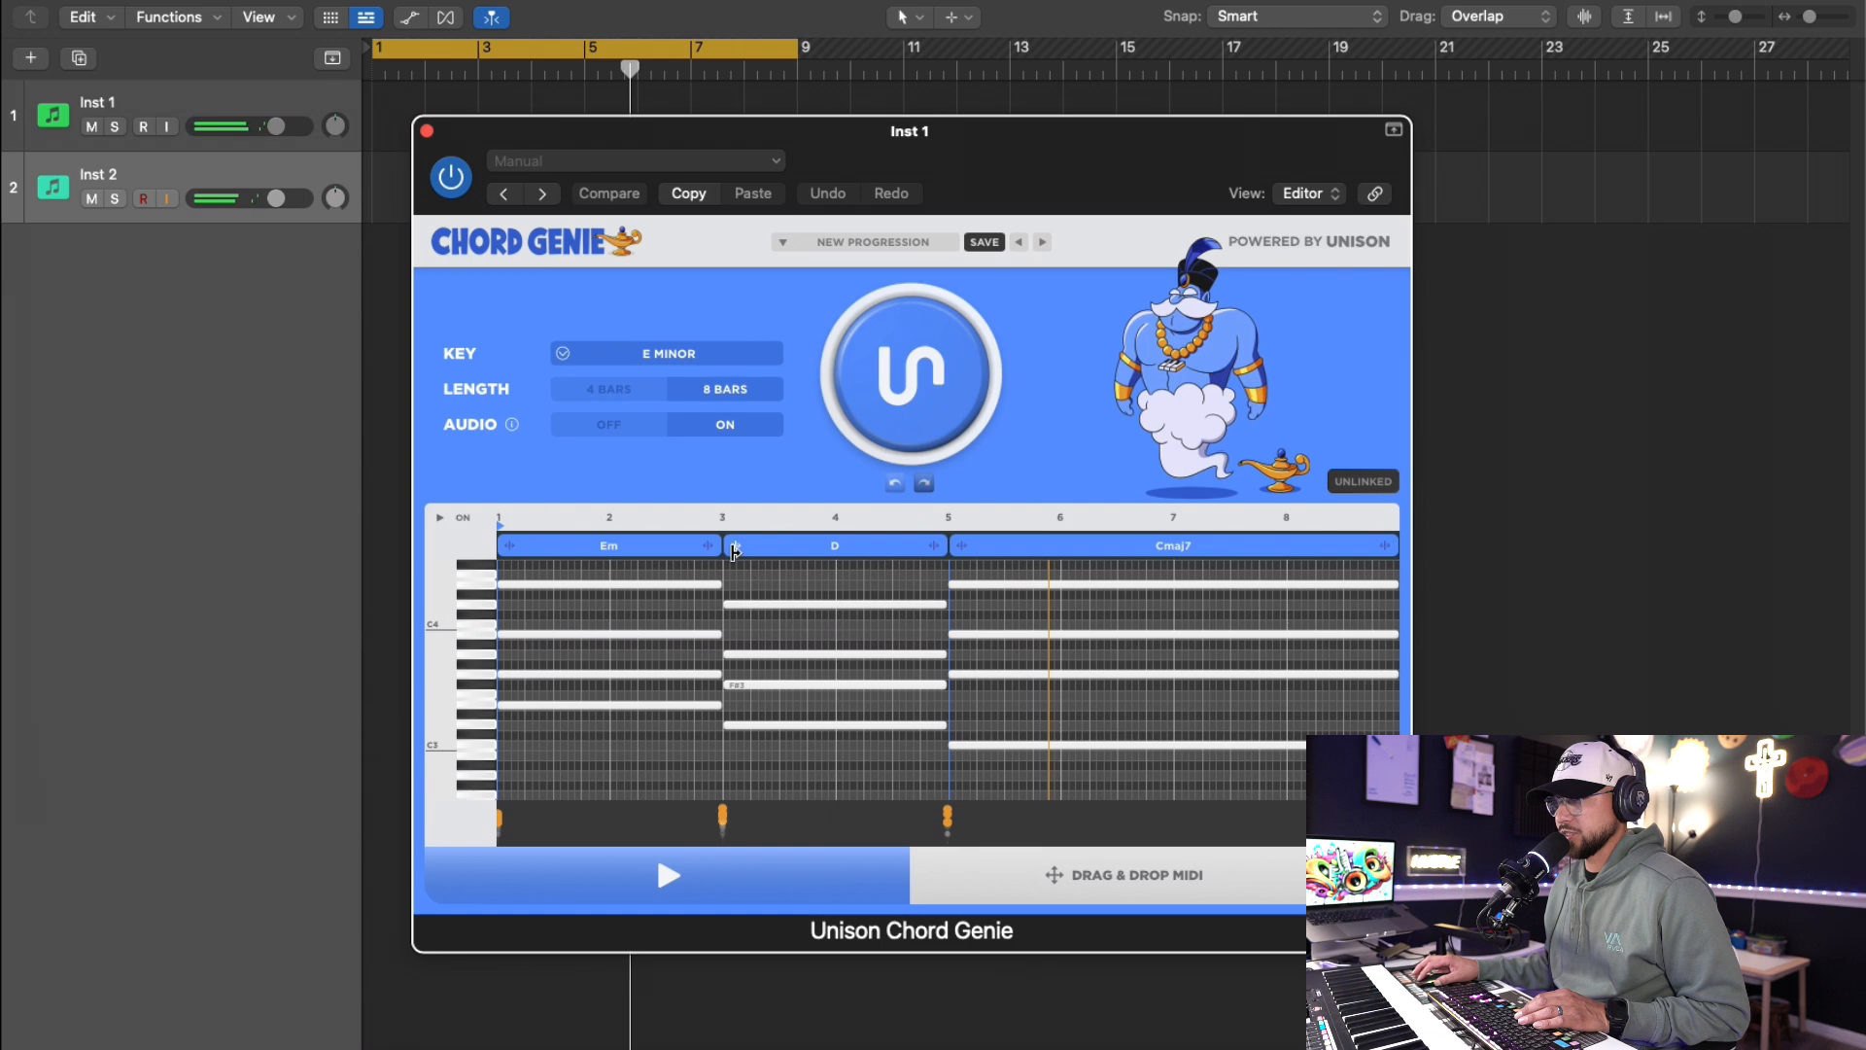
{"action": "left_click_drag", "start_coordinate": [735, 551], "coordinate": [667, 552]}
{"action": "left_click_drag", "start_coordinate": [949, 552], "coordinate": [833, 573]}
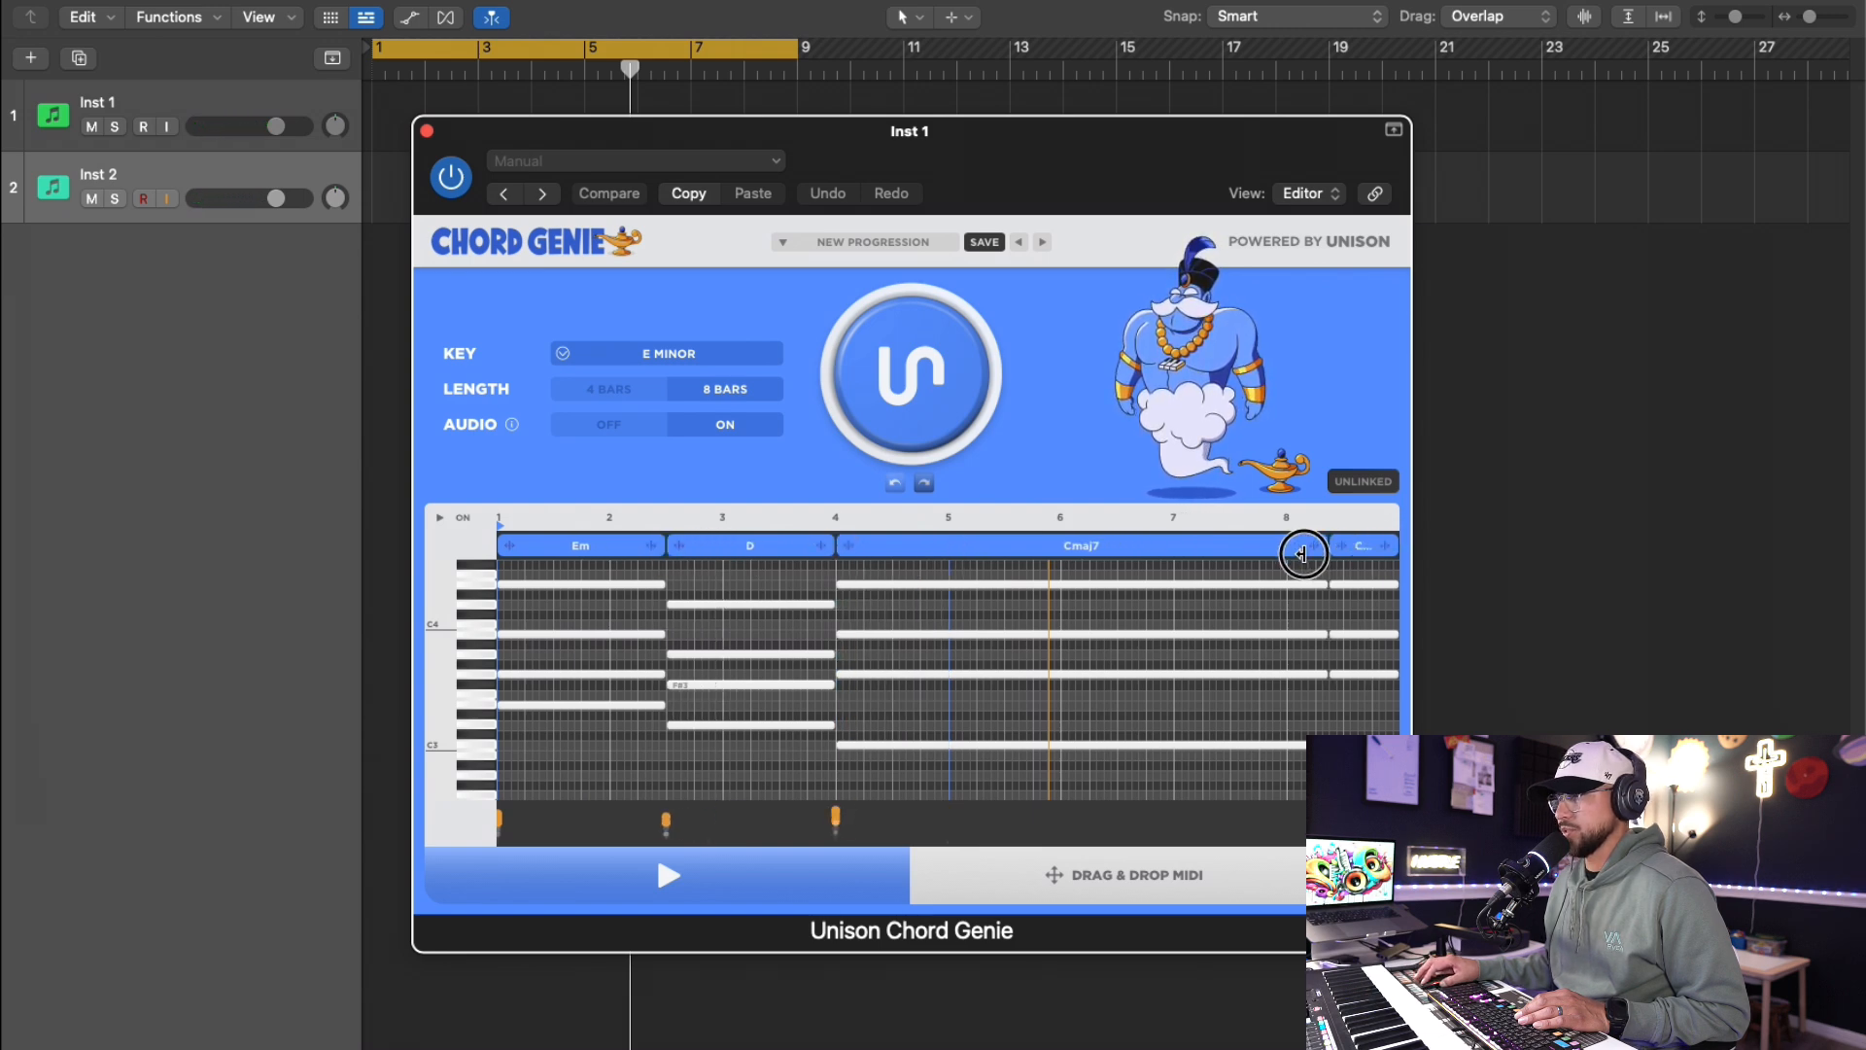
{"action": "left_click_drag", "start_coordinate": [1304, 553], "coordinate": [1024, 636]}
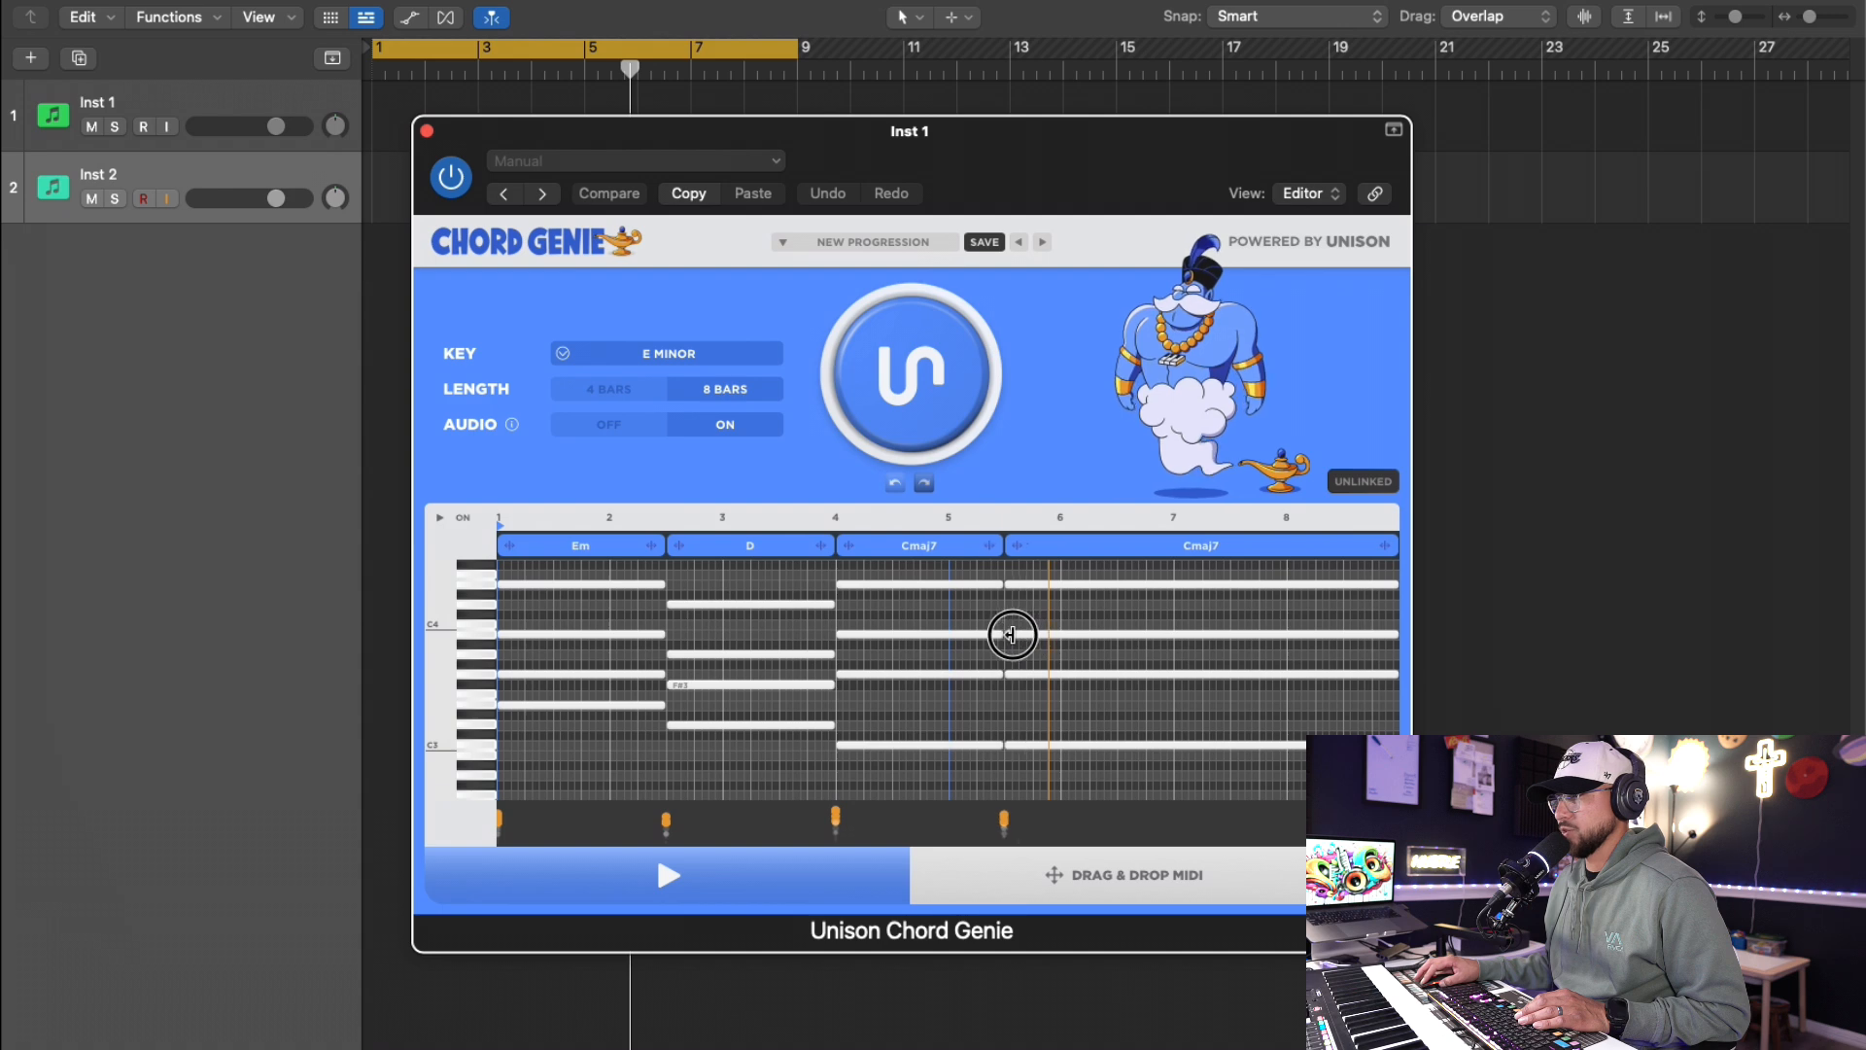
{"action": "key", "text": "space"}
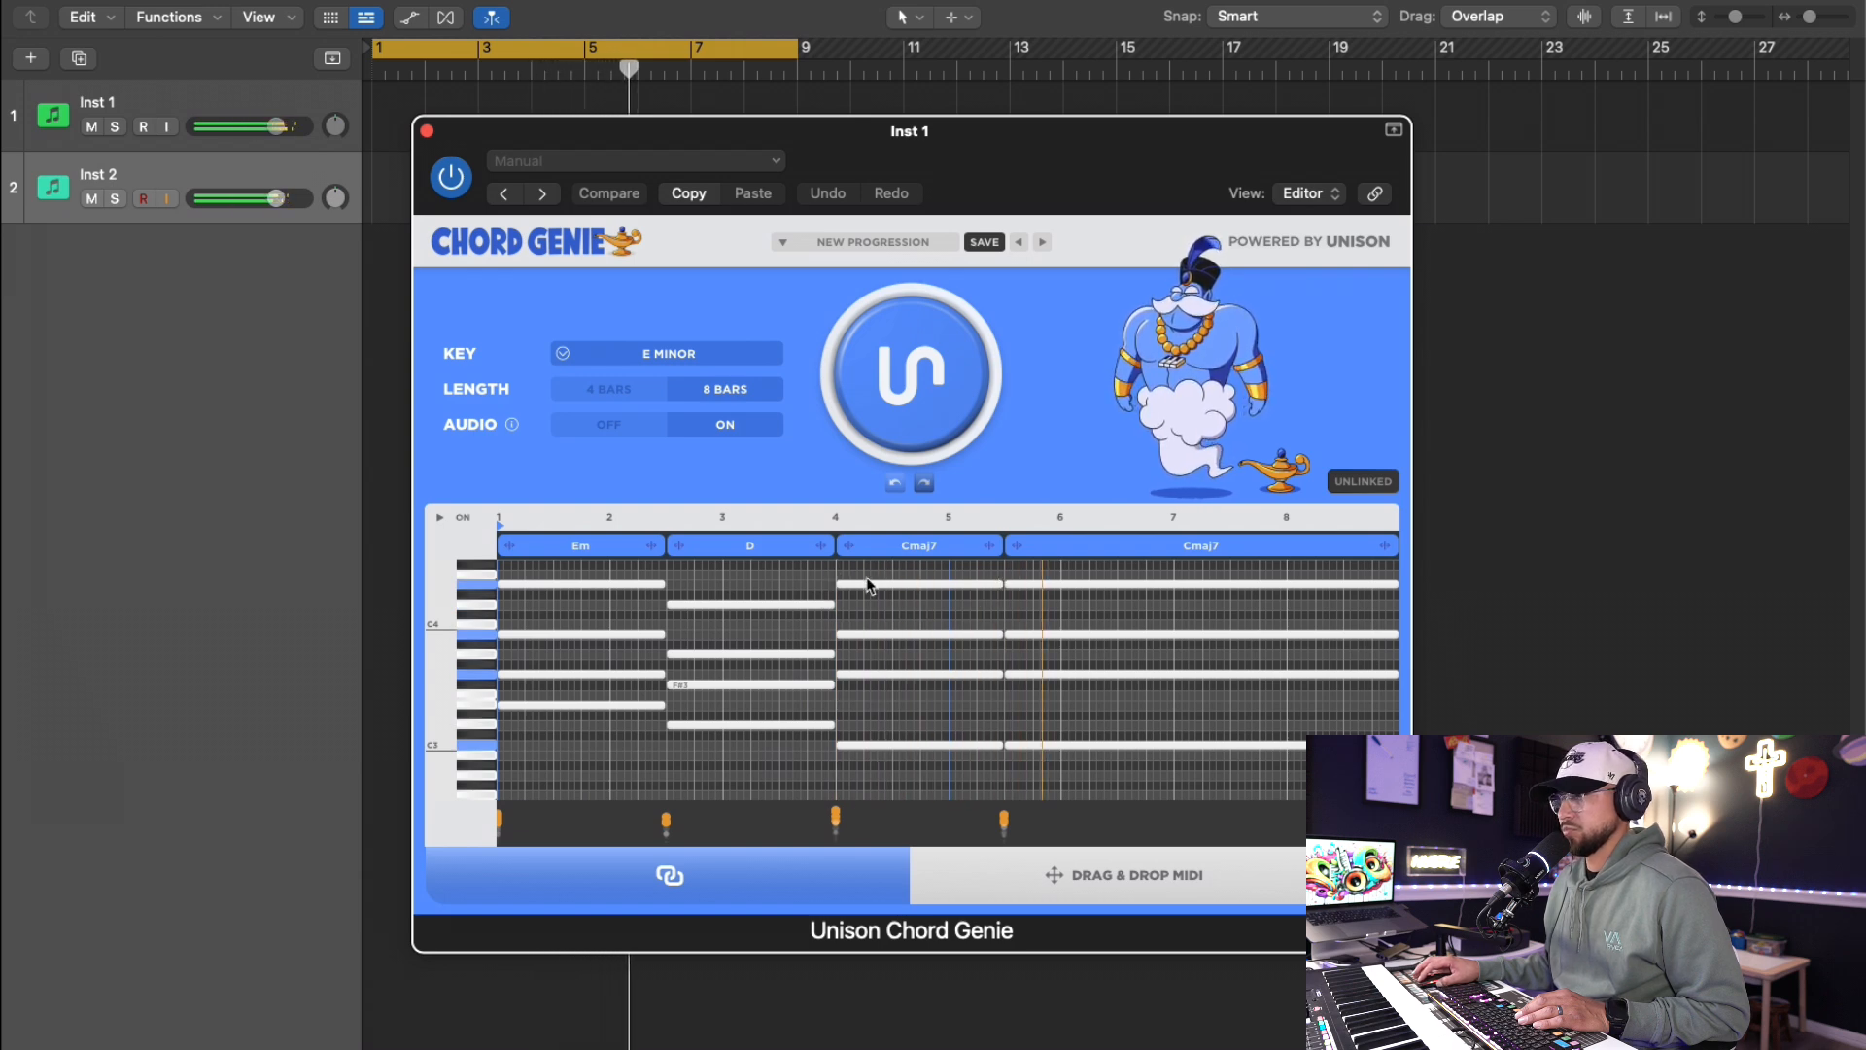
{"action": "key", "text": "space"}
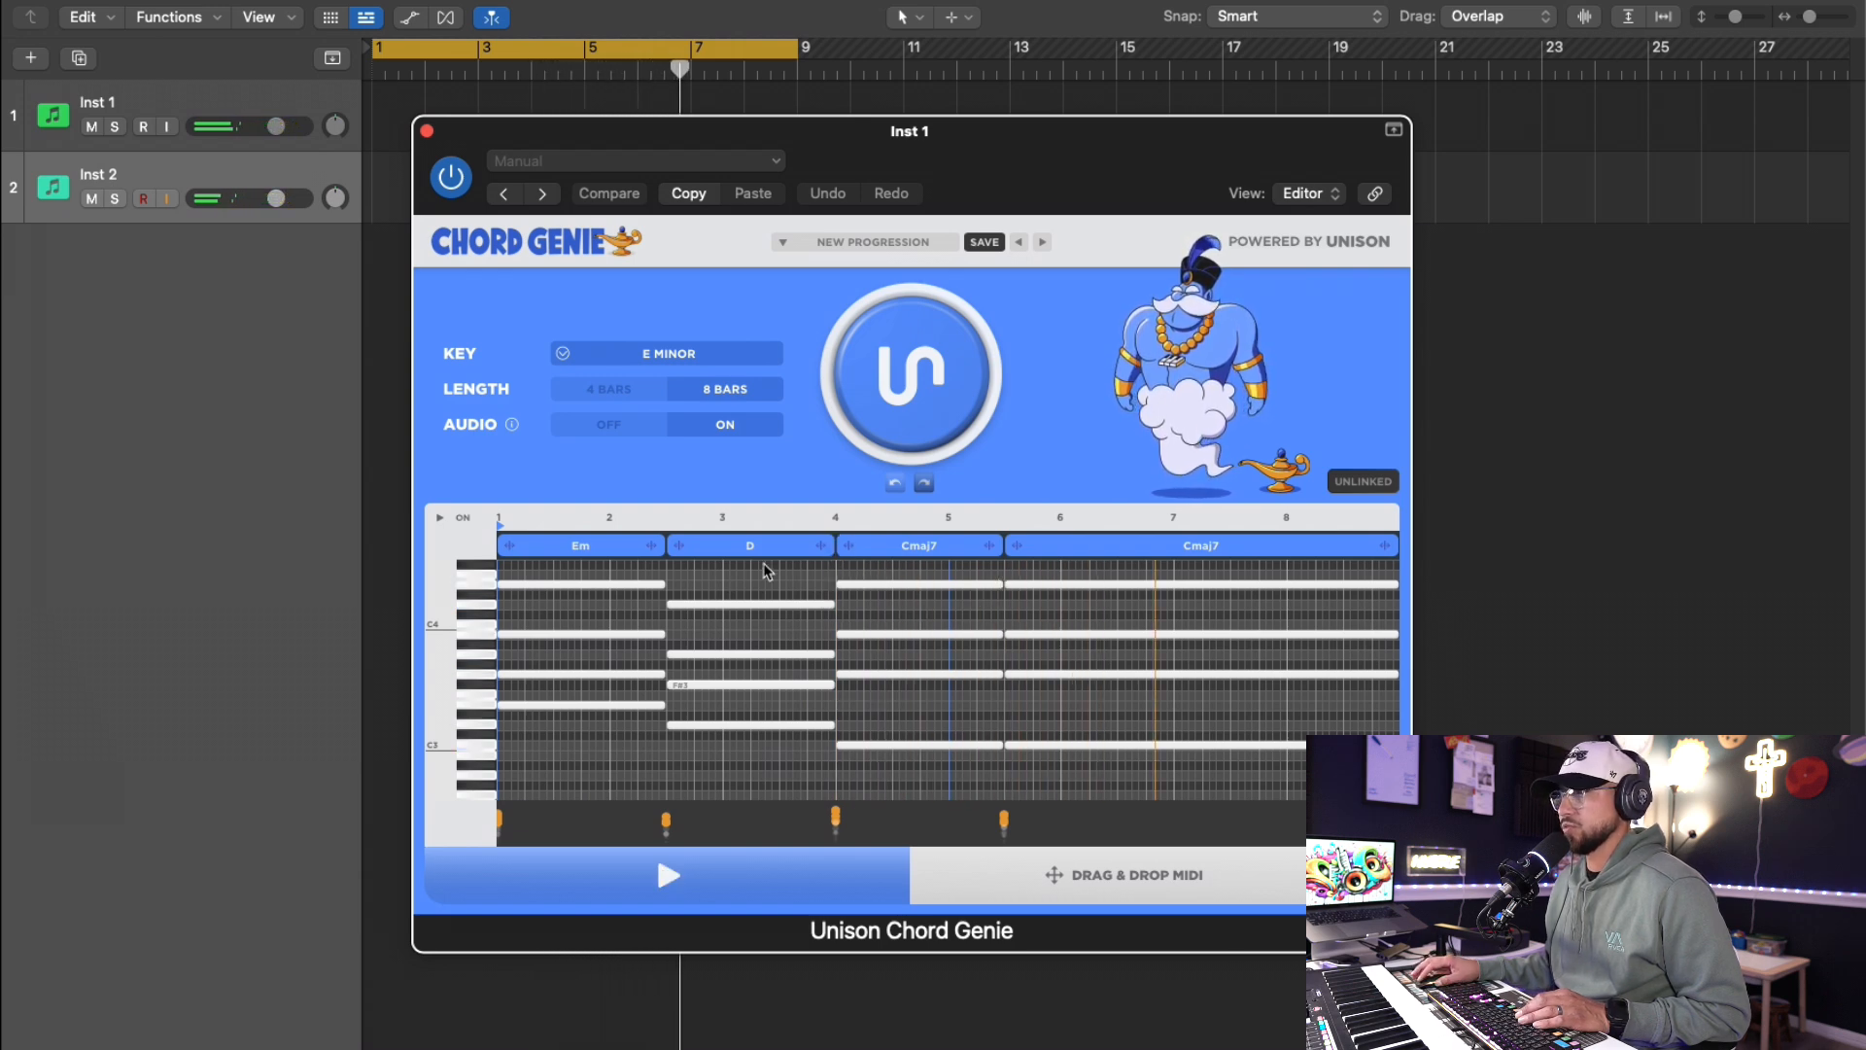
- Generate further E minor progressions and audition them, settling on one built from C add9, D and Em7
{"action": "left_click", "coordinate": [942, 340]}
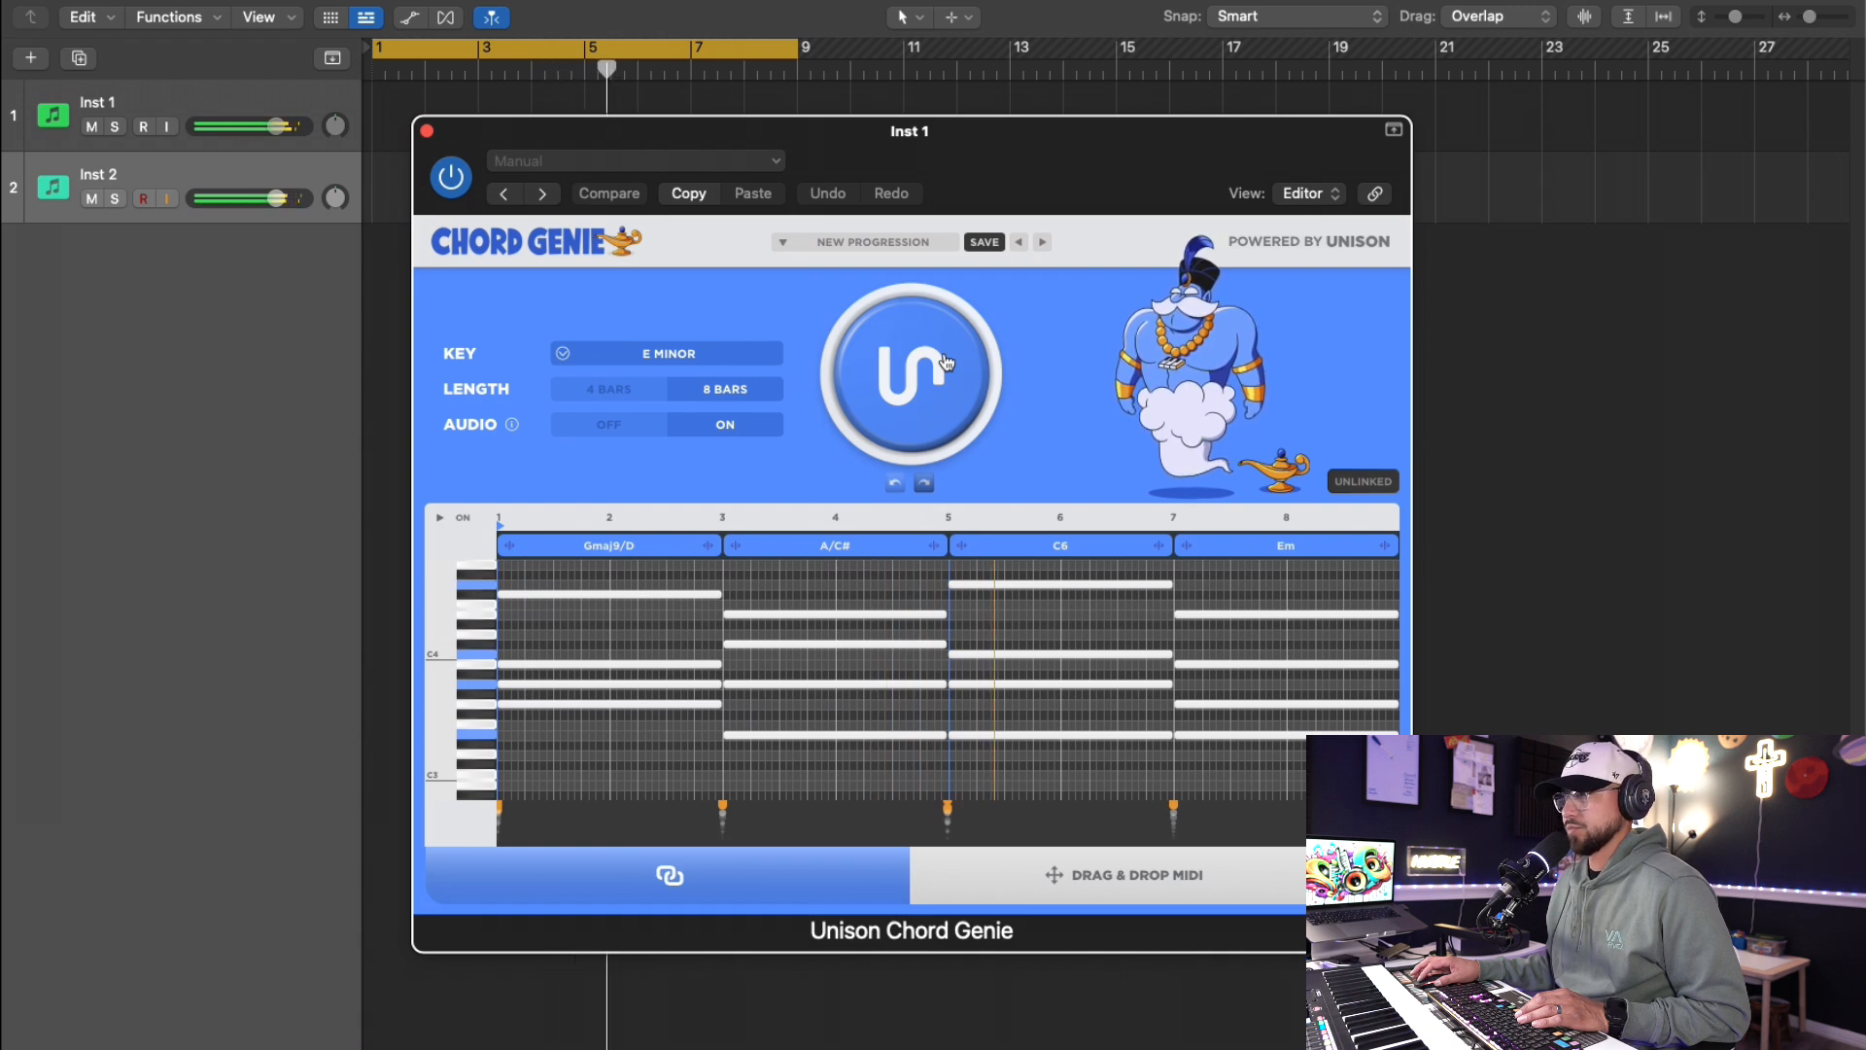
{"action": "left_click", "coordinate": [946, 362]}
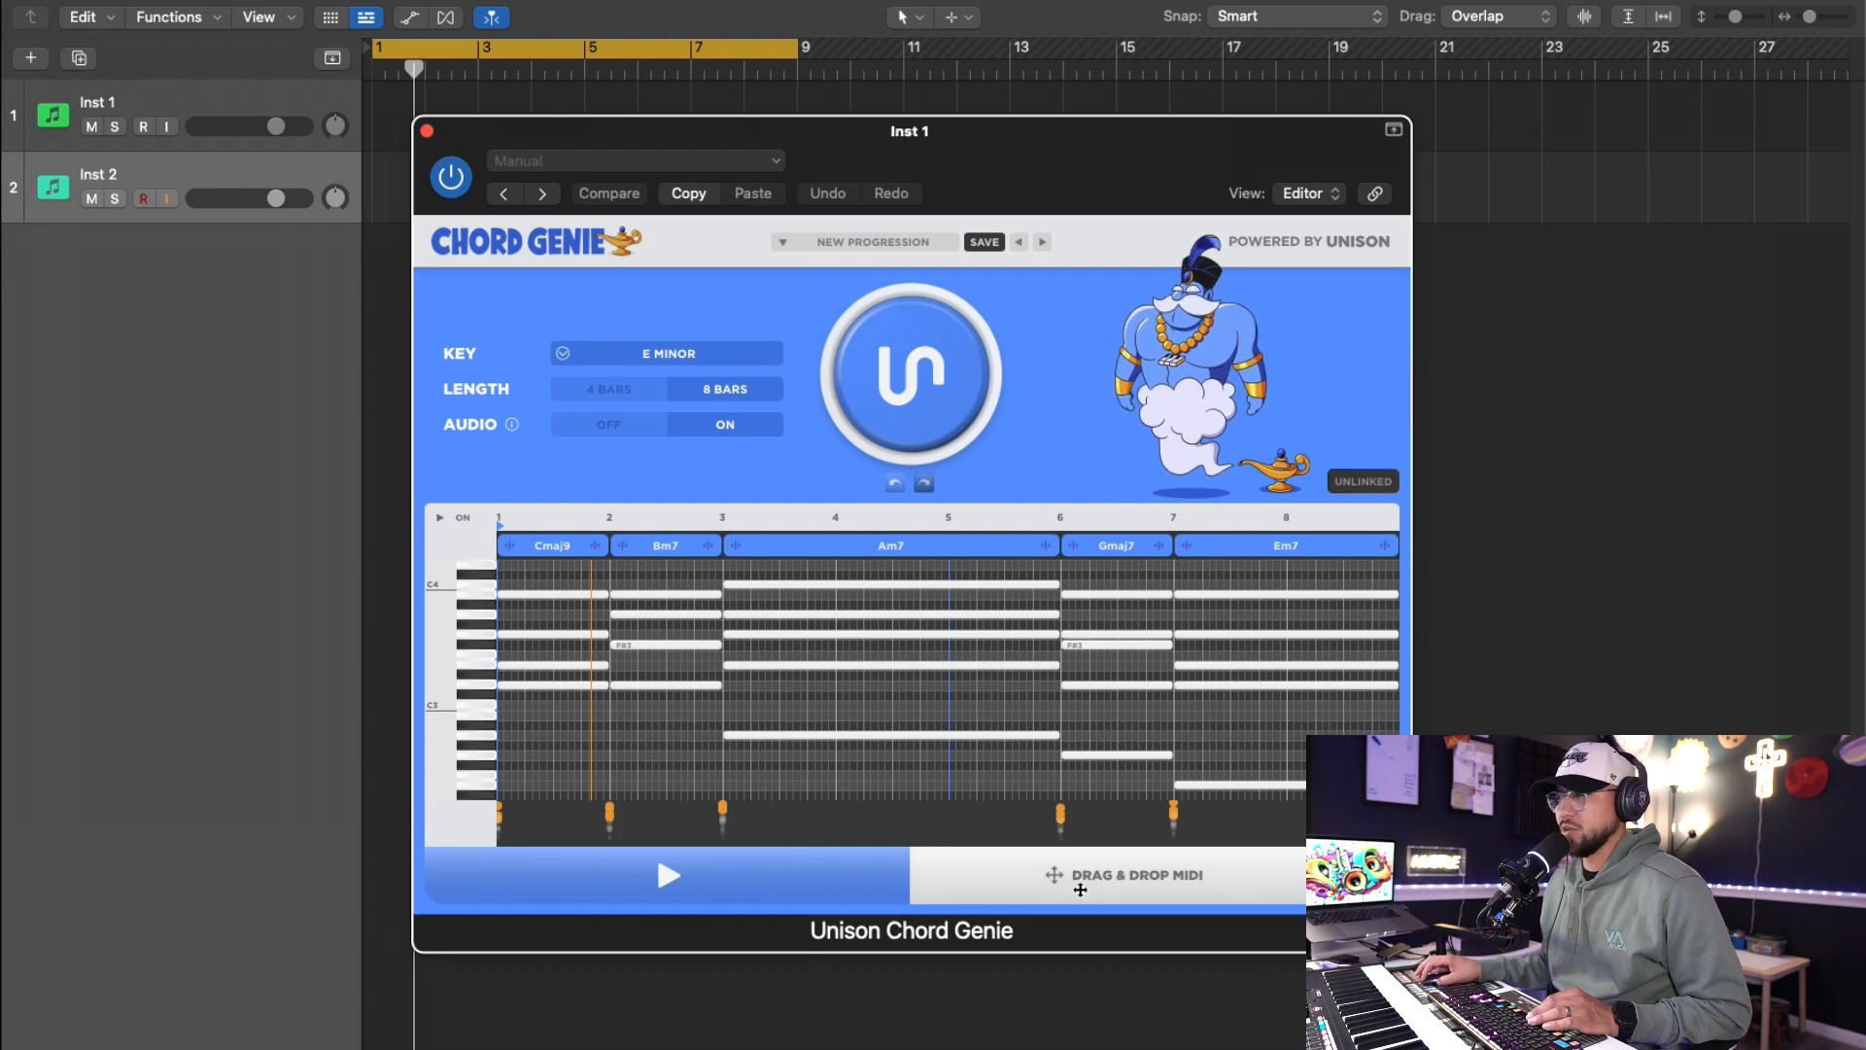
{"action": "left_click_drag", "start_coordinate": [1075, 886], "coordinate": [1064, 887]}
{"action": "left_click_drag", "start_coordinate": [819, 833], "coordinate": [1040, 889]}
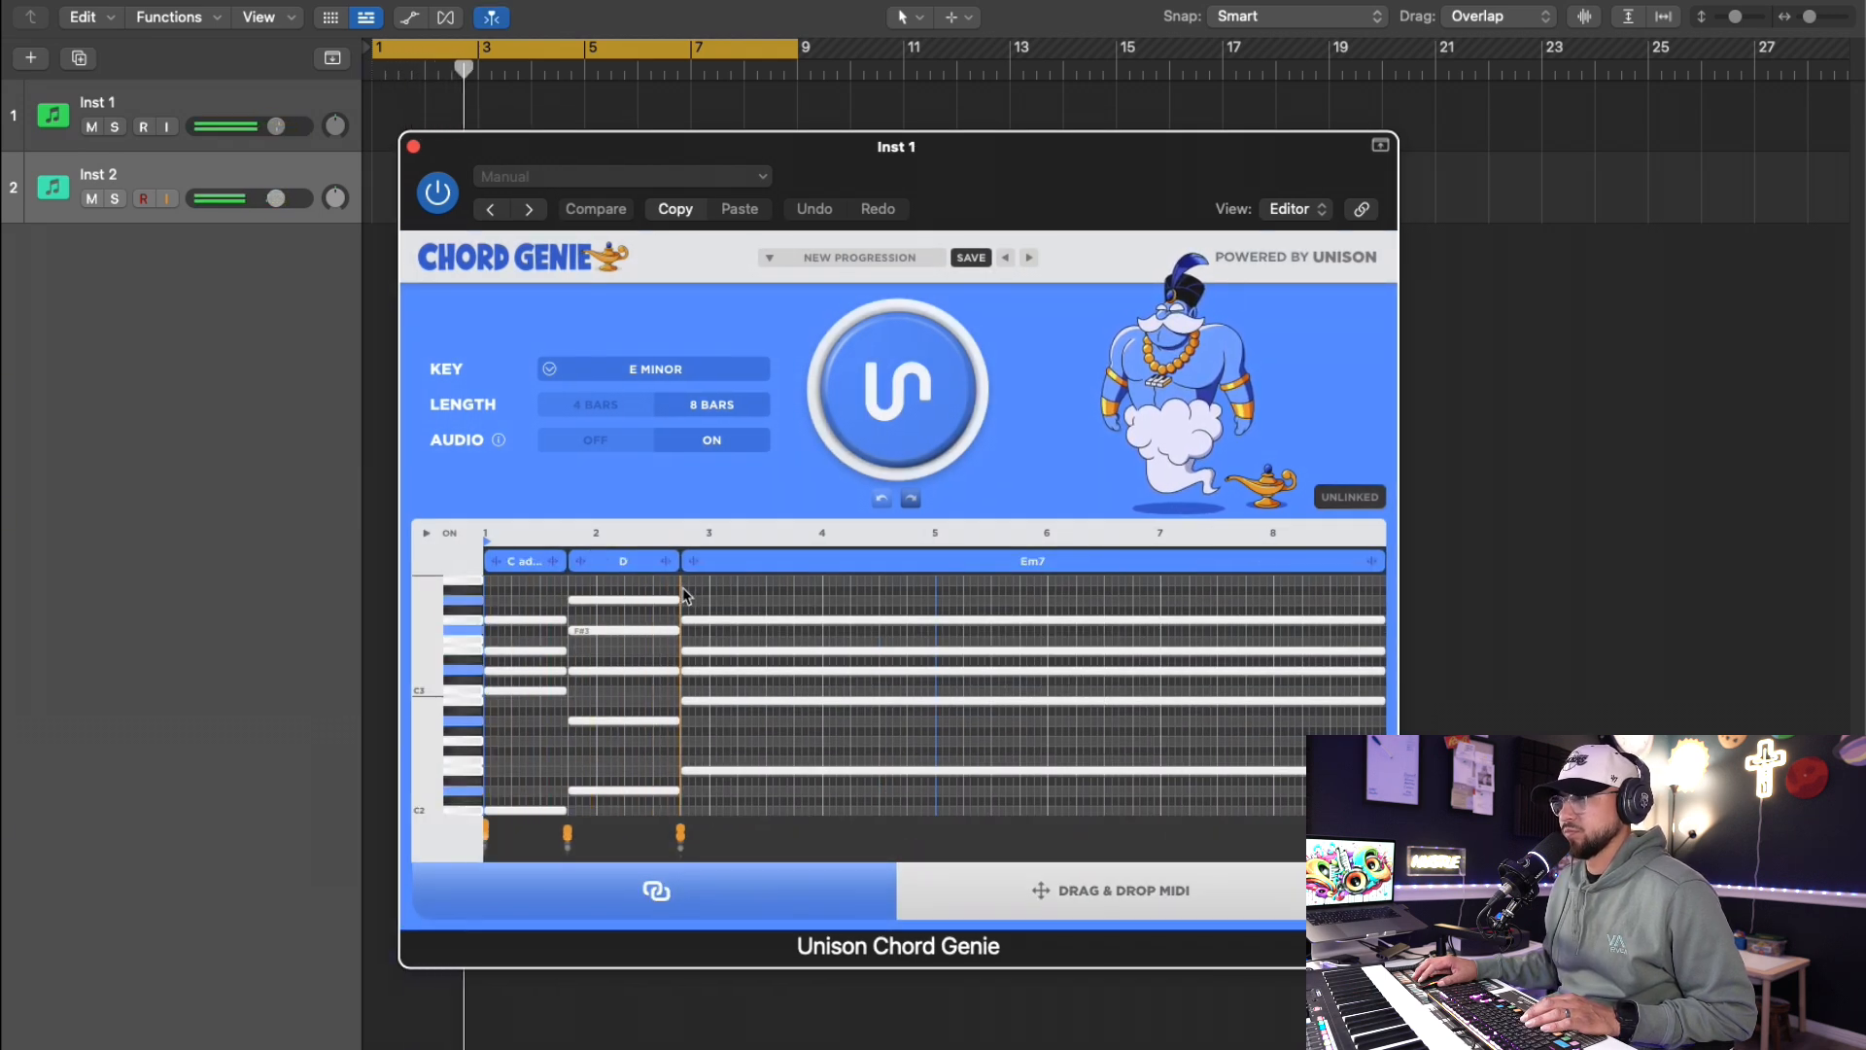
- Split the long Em7 chord at bar 4.5 into two consecutive Em7 chords
{"action": "left_click", "coordinate": [1379, 557]}
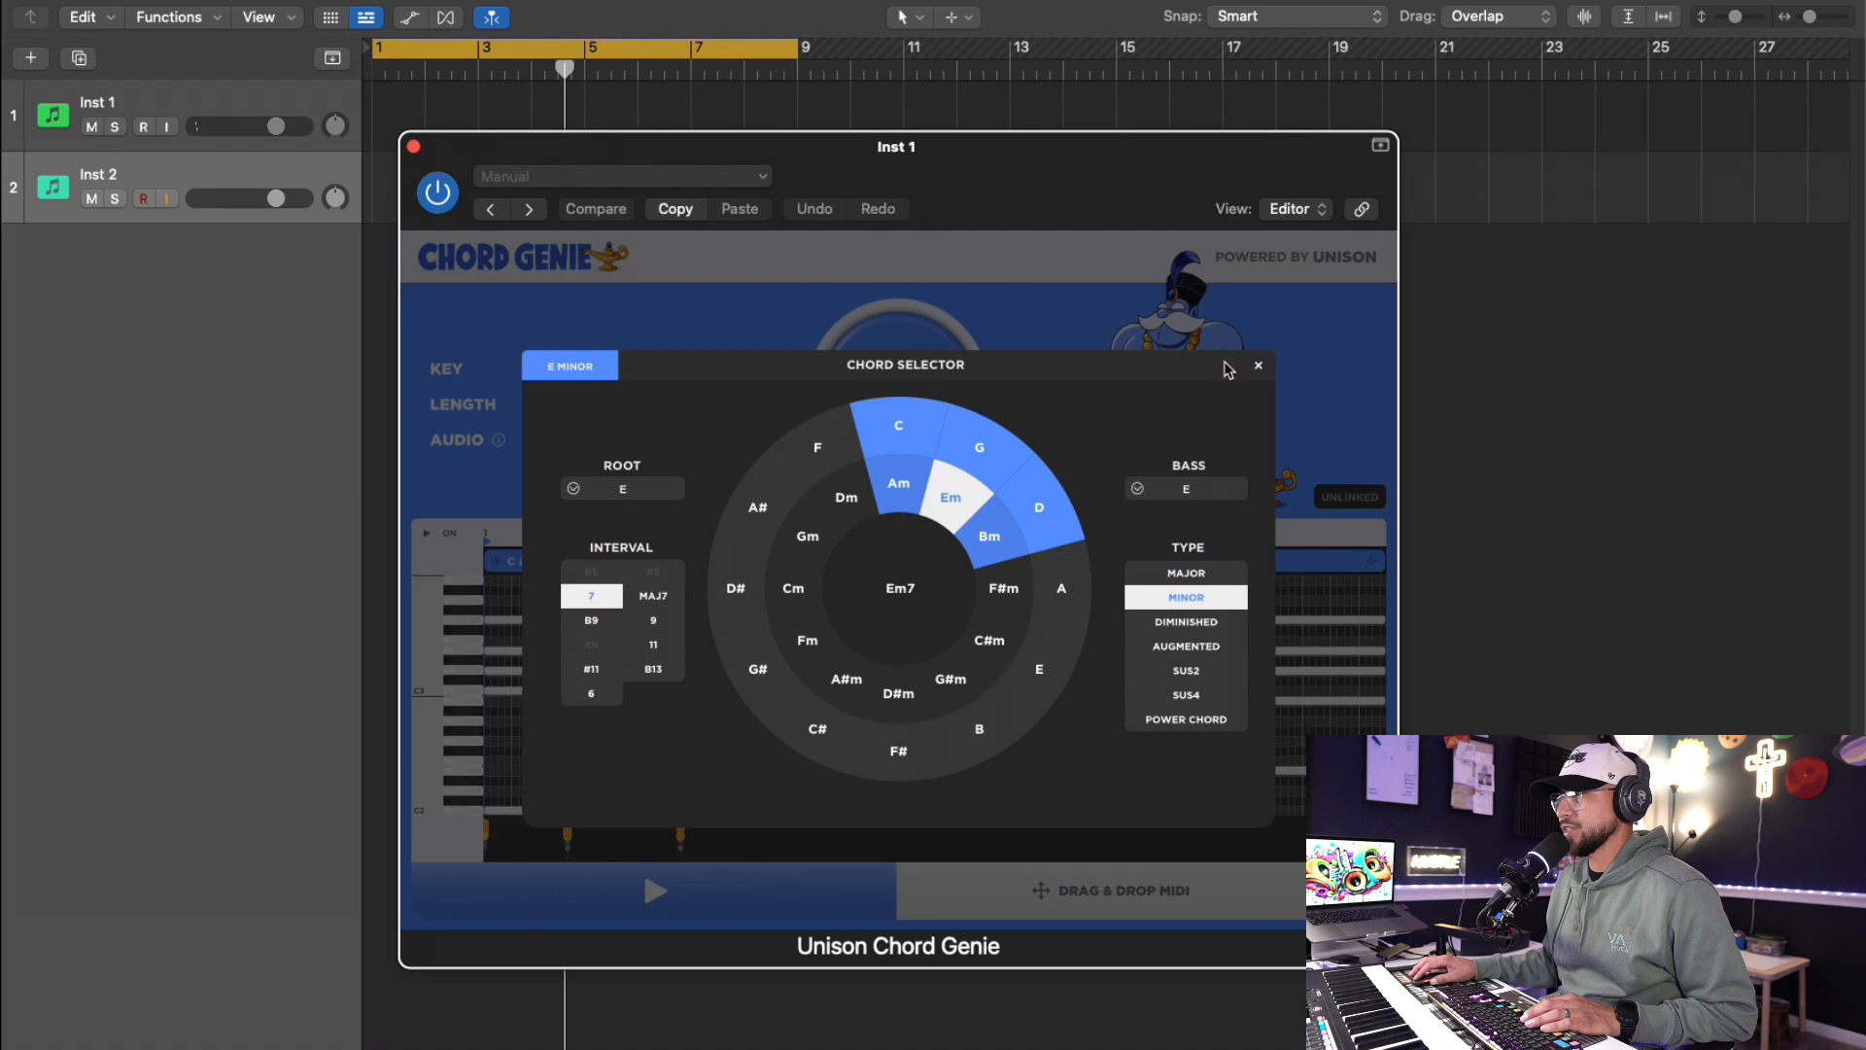
{"action": "left_click", "coordinate": [1378, 557]}
{"action": "left_click_drag", "start_coordinate": [1379, 563], "coordinate": [882, 623]}
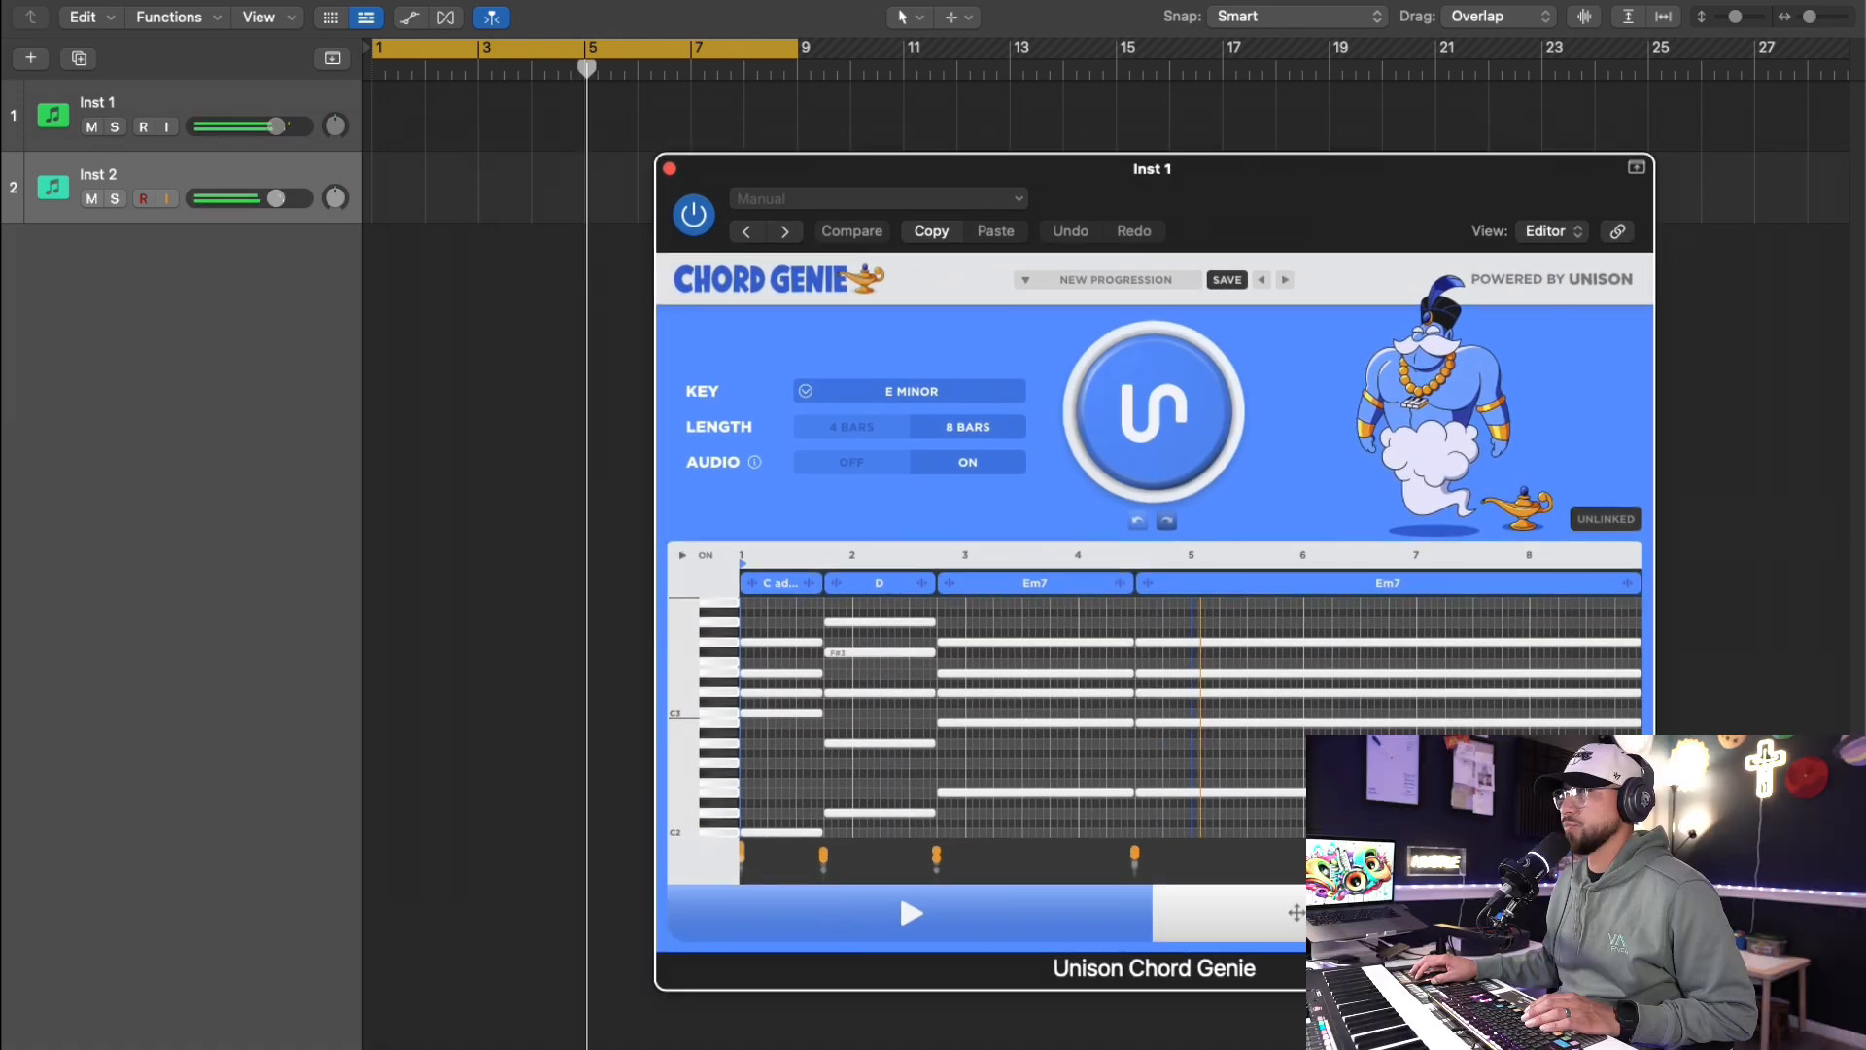
- Place the progression's MIDI at bar 1 of the Inst 2 track, import its tempo information, and close the plugin window
{"action": "left_click_drag", "start_coordinate": [1254, 912], "coordinate": [379, 225]}
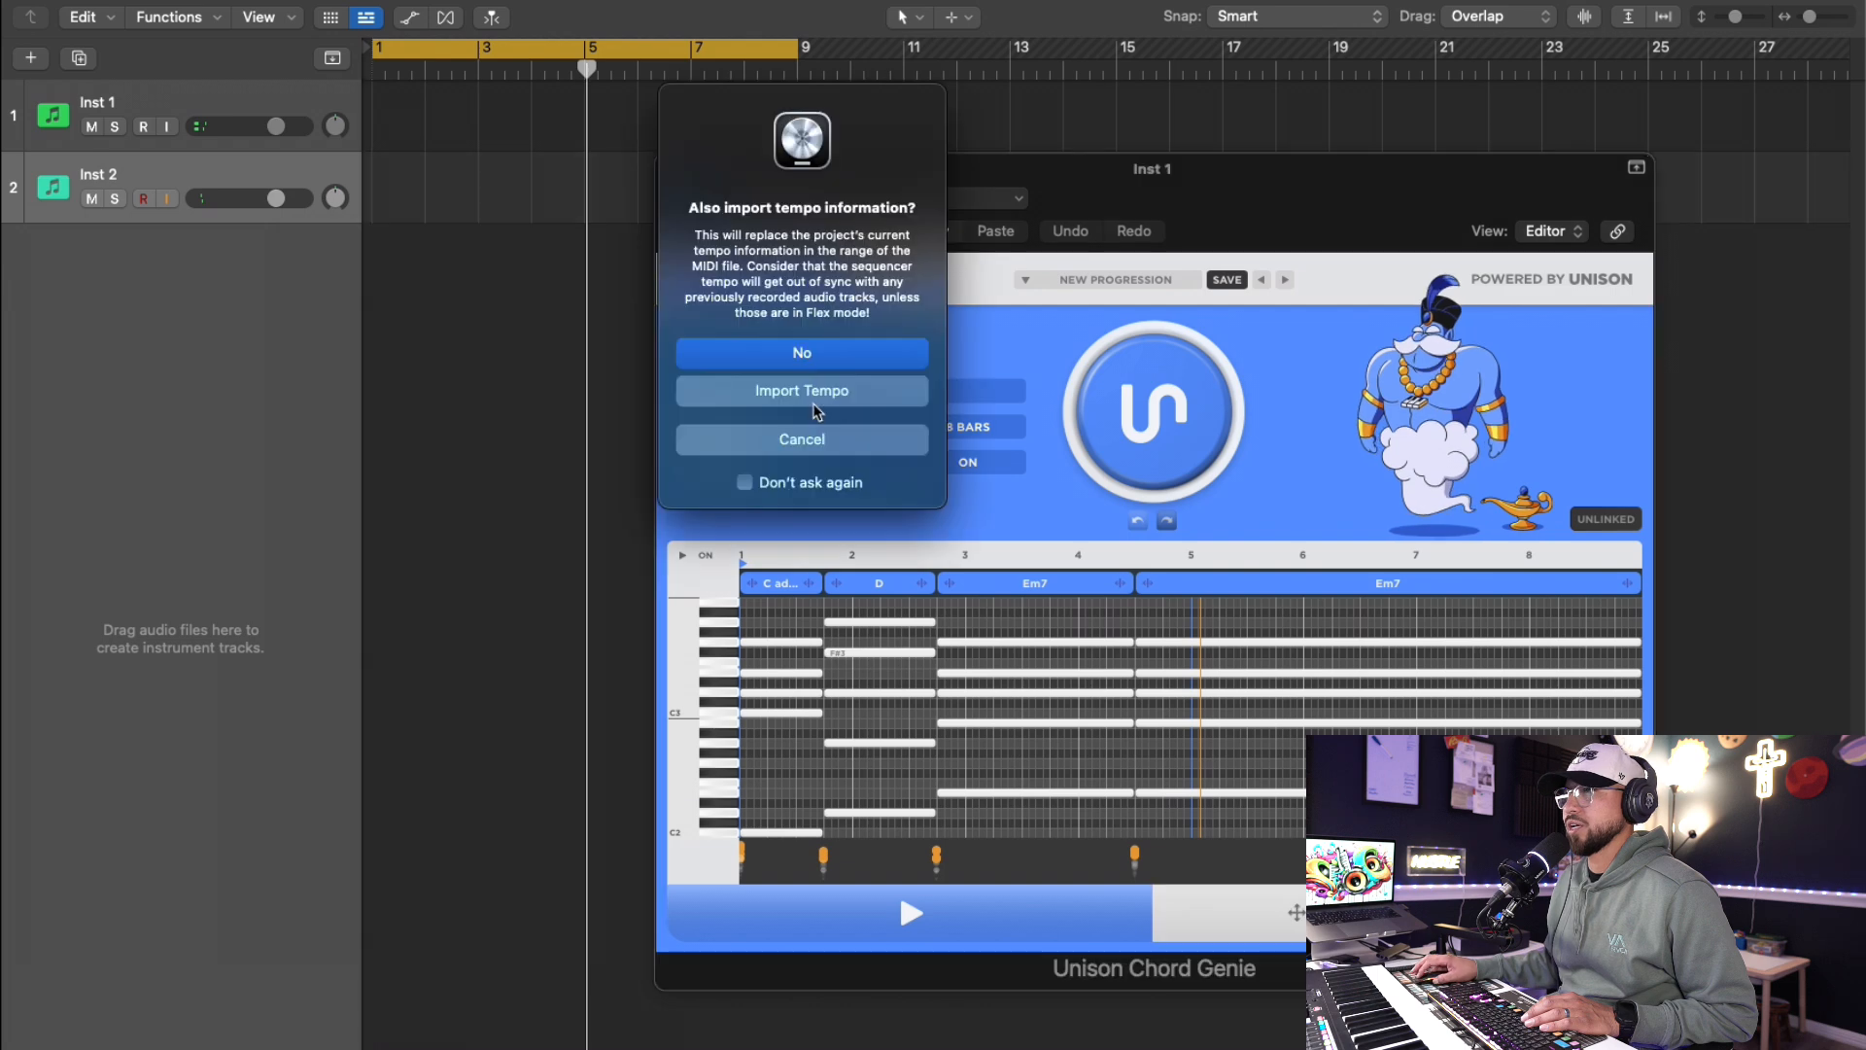
{"action": "left_click", "coordinate": [815, 400]}
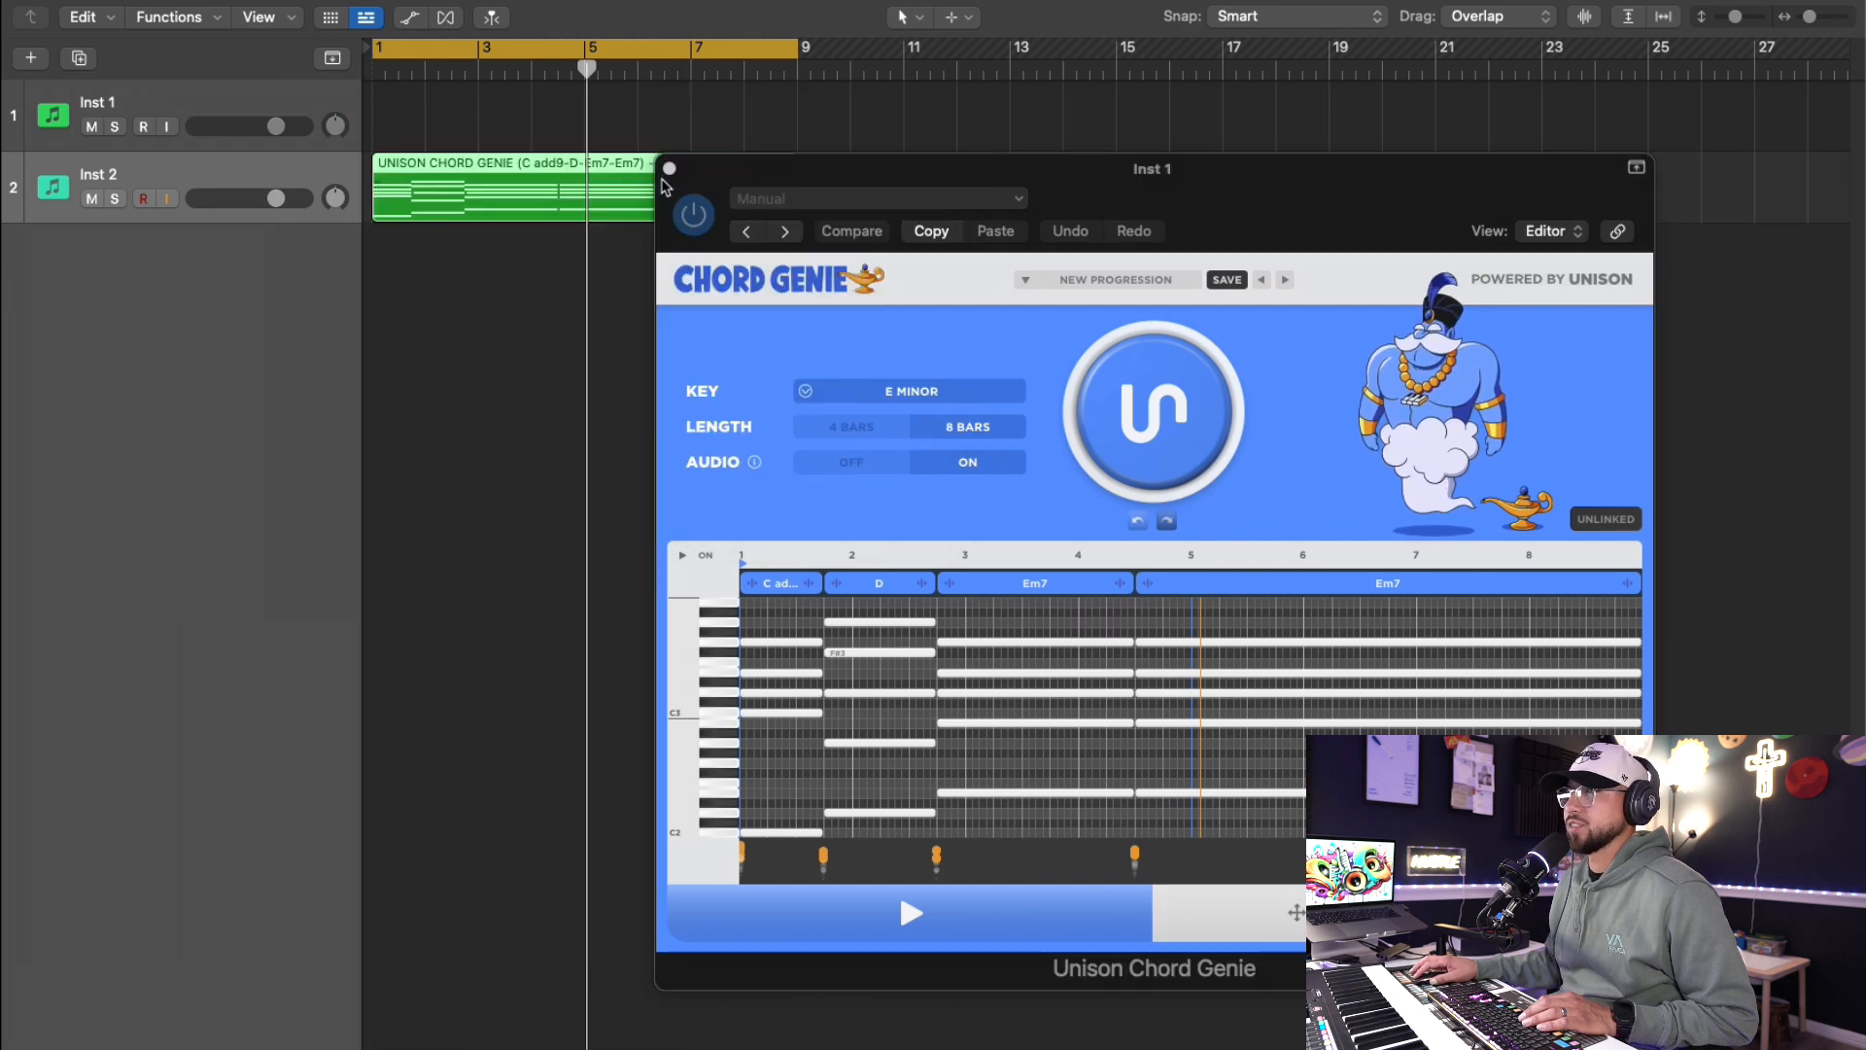
{"action": "left_click", "coordinate": [668, 169]}
- Open the imported Inst 2 region in the Piano Roll to view its chord notes
{"action": "key", "text": "p"}
{"action": "scroll", "coordinate": [653, 581], "scroll_direction": "up", "scroll_amount": 4}
{"action": "scroll", "coordinate": [653, 581], "scroll_direction": "down", "scroll_amount": 2}
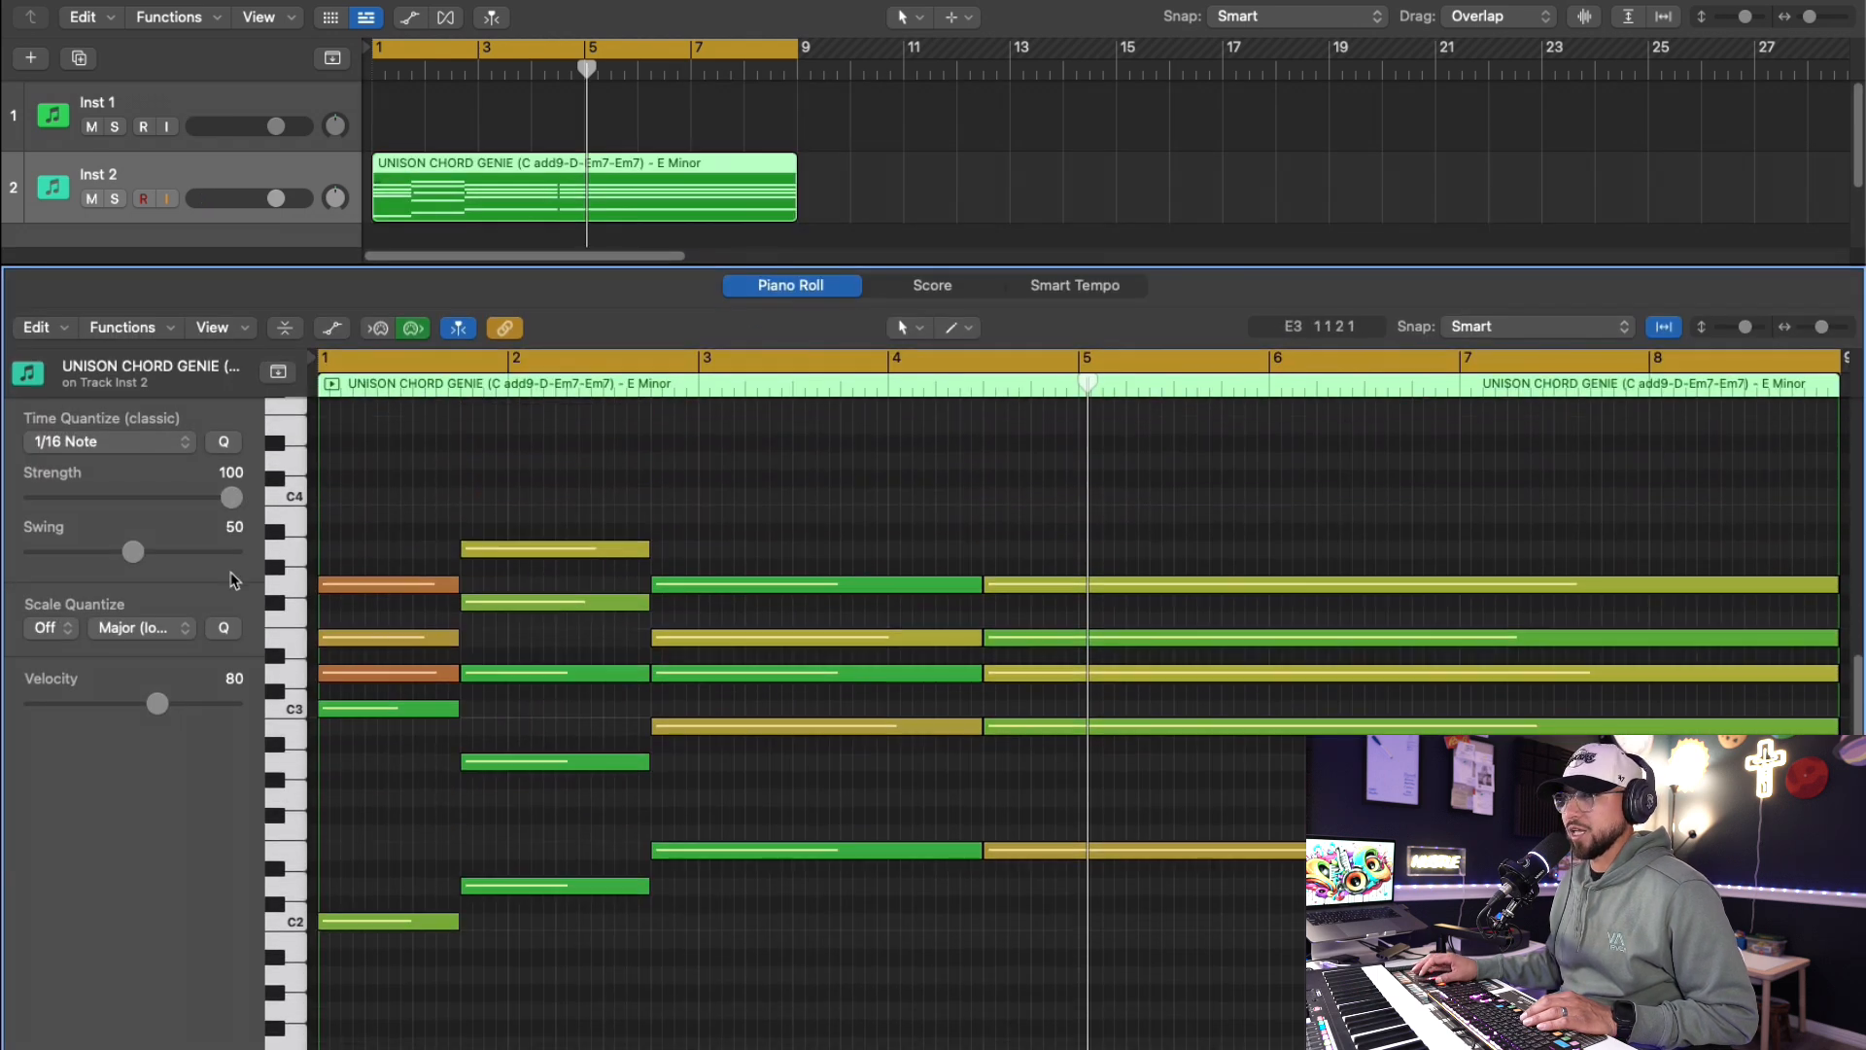
- Select the Inst 1 track and reopen its Chord Genie plugin
{"action": "left_click", "coordinate": [181, 90]}
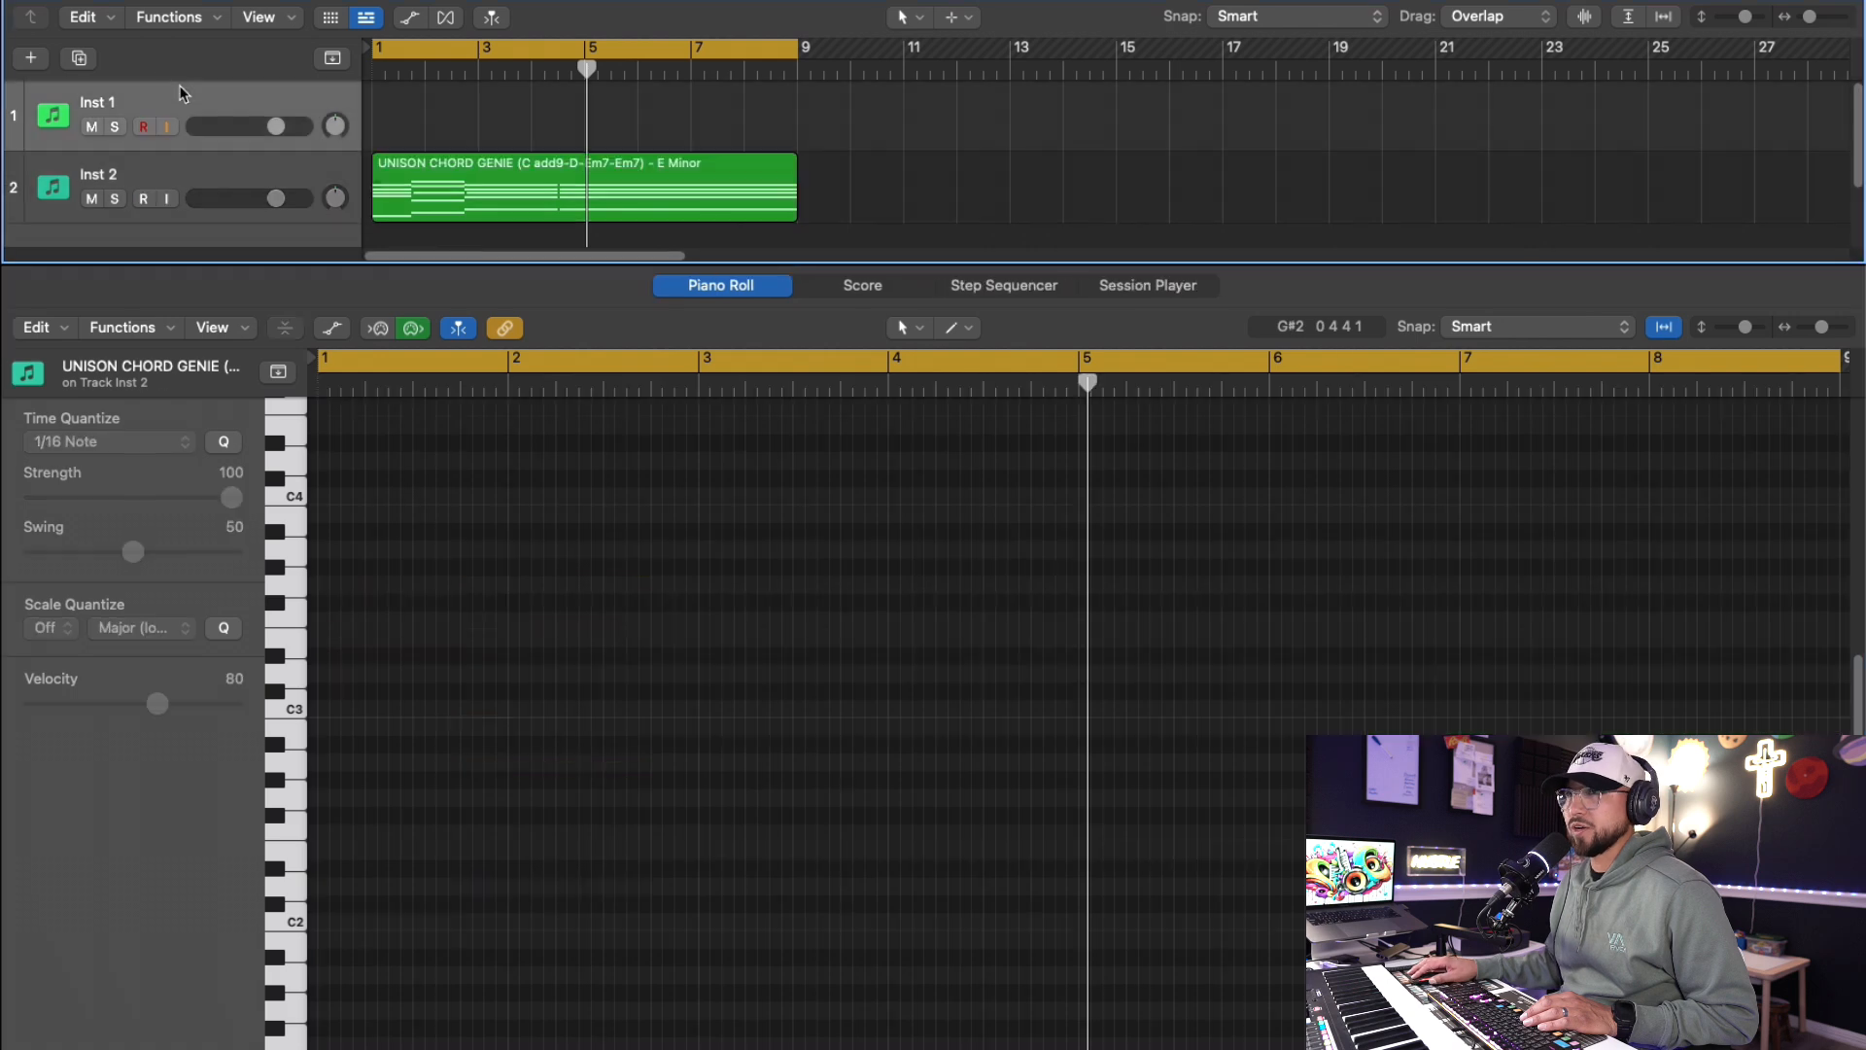
{"action": "key", "text": "i"}
{"action": "left_click", "coordinate": [70, 565]}
{"action": "key", "text": "i"}
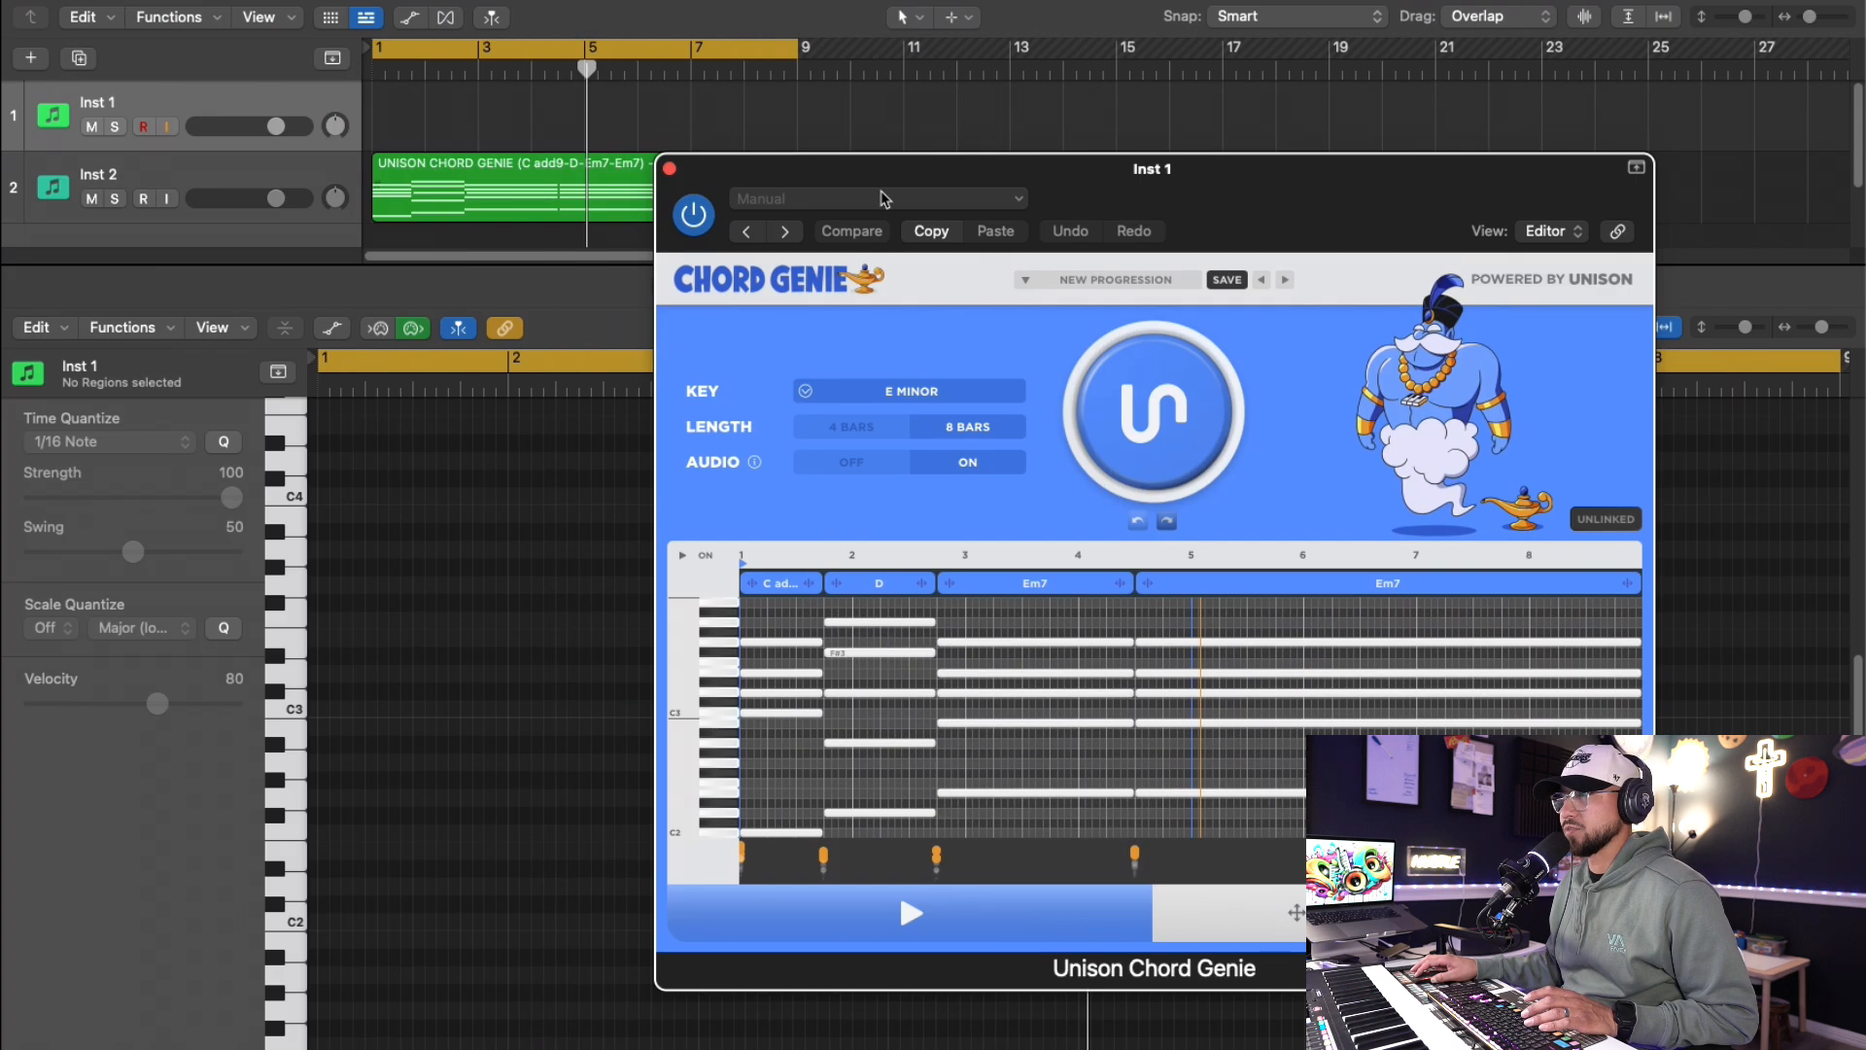
- Adjust the velocity handles beneath the two Em7 chords in Chord Genie, and return to the Inst 2 track's region
{"action": "left_click_drag", "start_coordinate": [962, 173], "coordinate": [754, 98]}
{"action": "left_click_drag", "start_coordinate": [617, 786], "coordinate": [616, 797]}
{"action": "left_click_drag", "start_coordinate": [815, 787], "coordinate": [816, 796]}
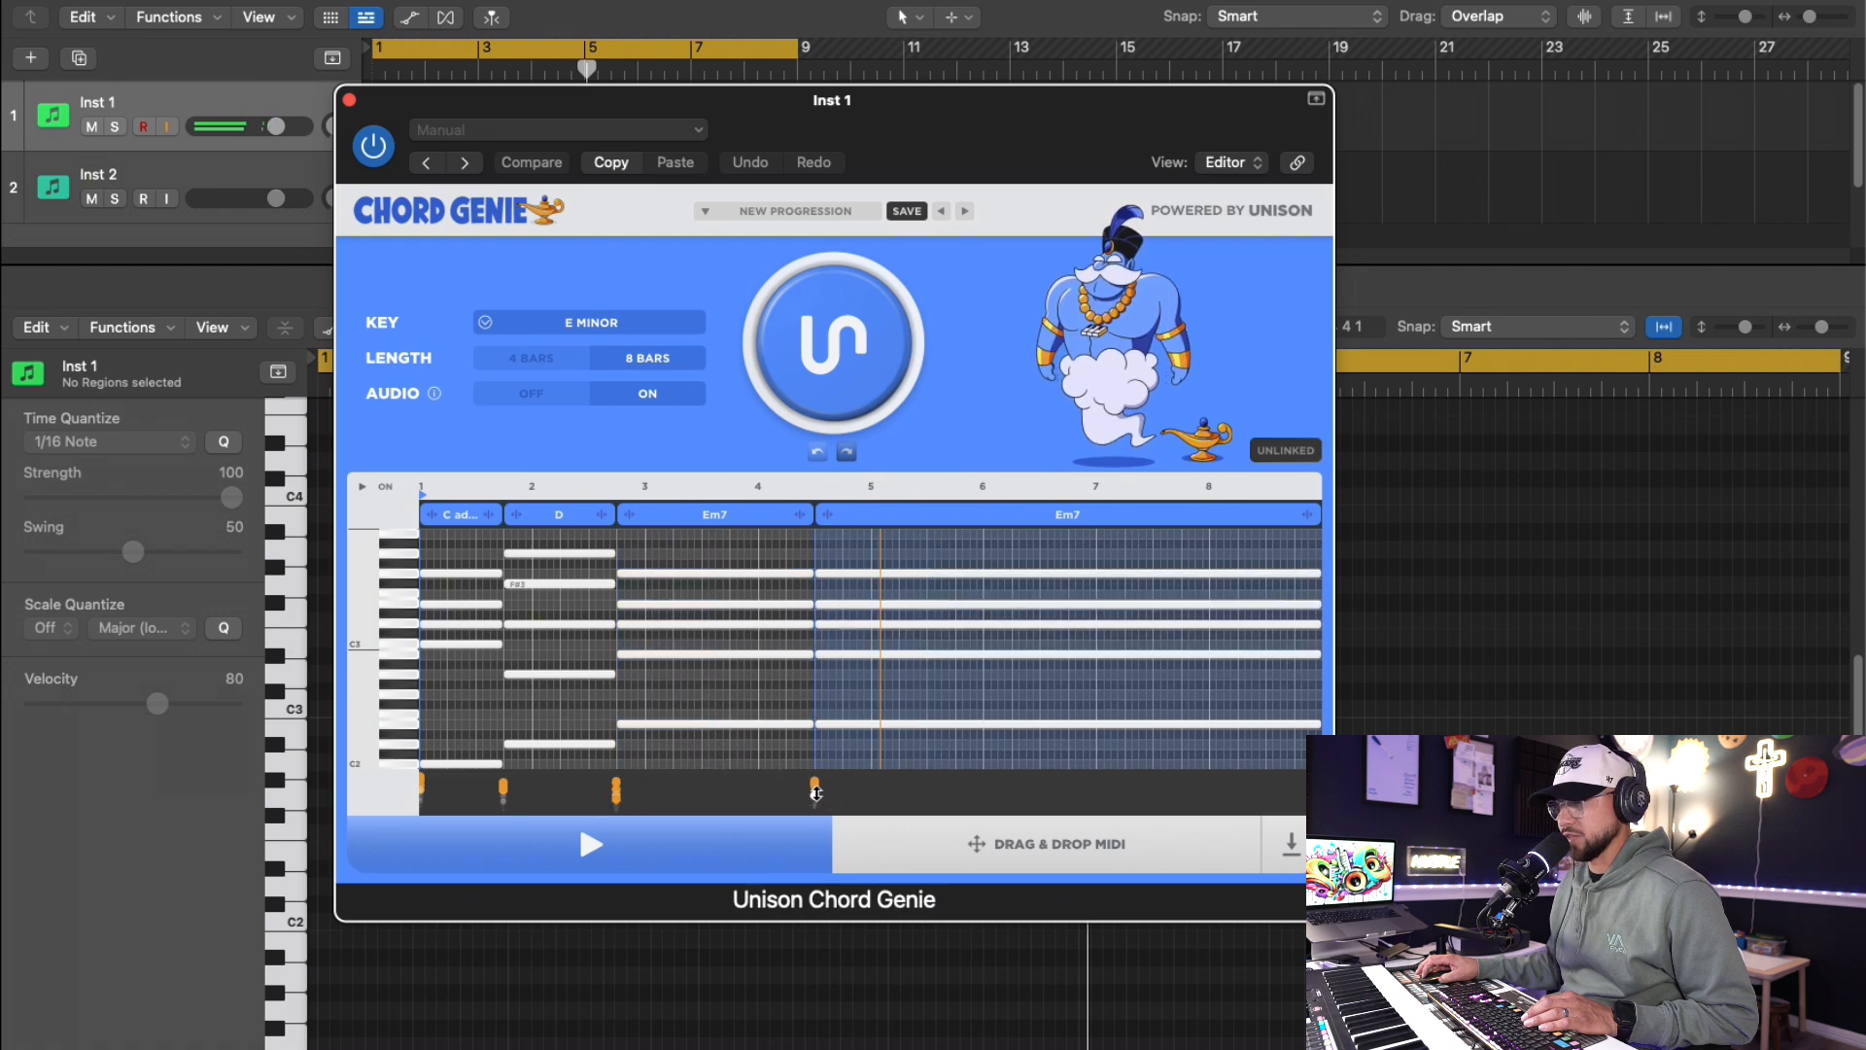
{"action": "left_click", "coordinate": [616, 789]}
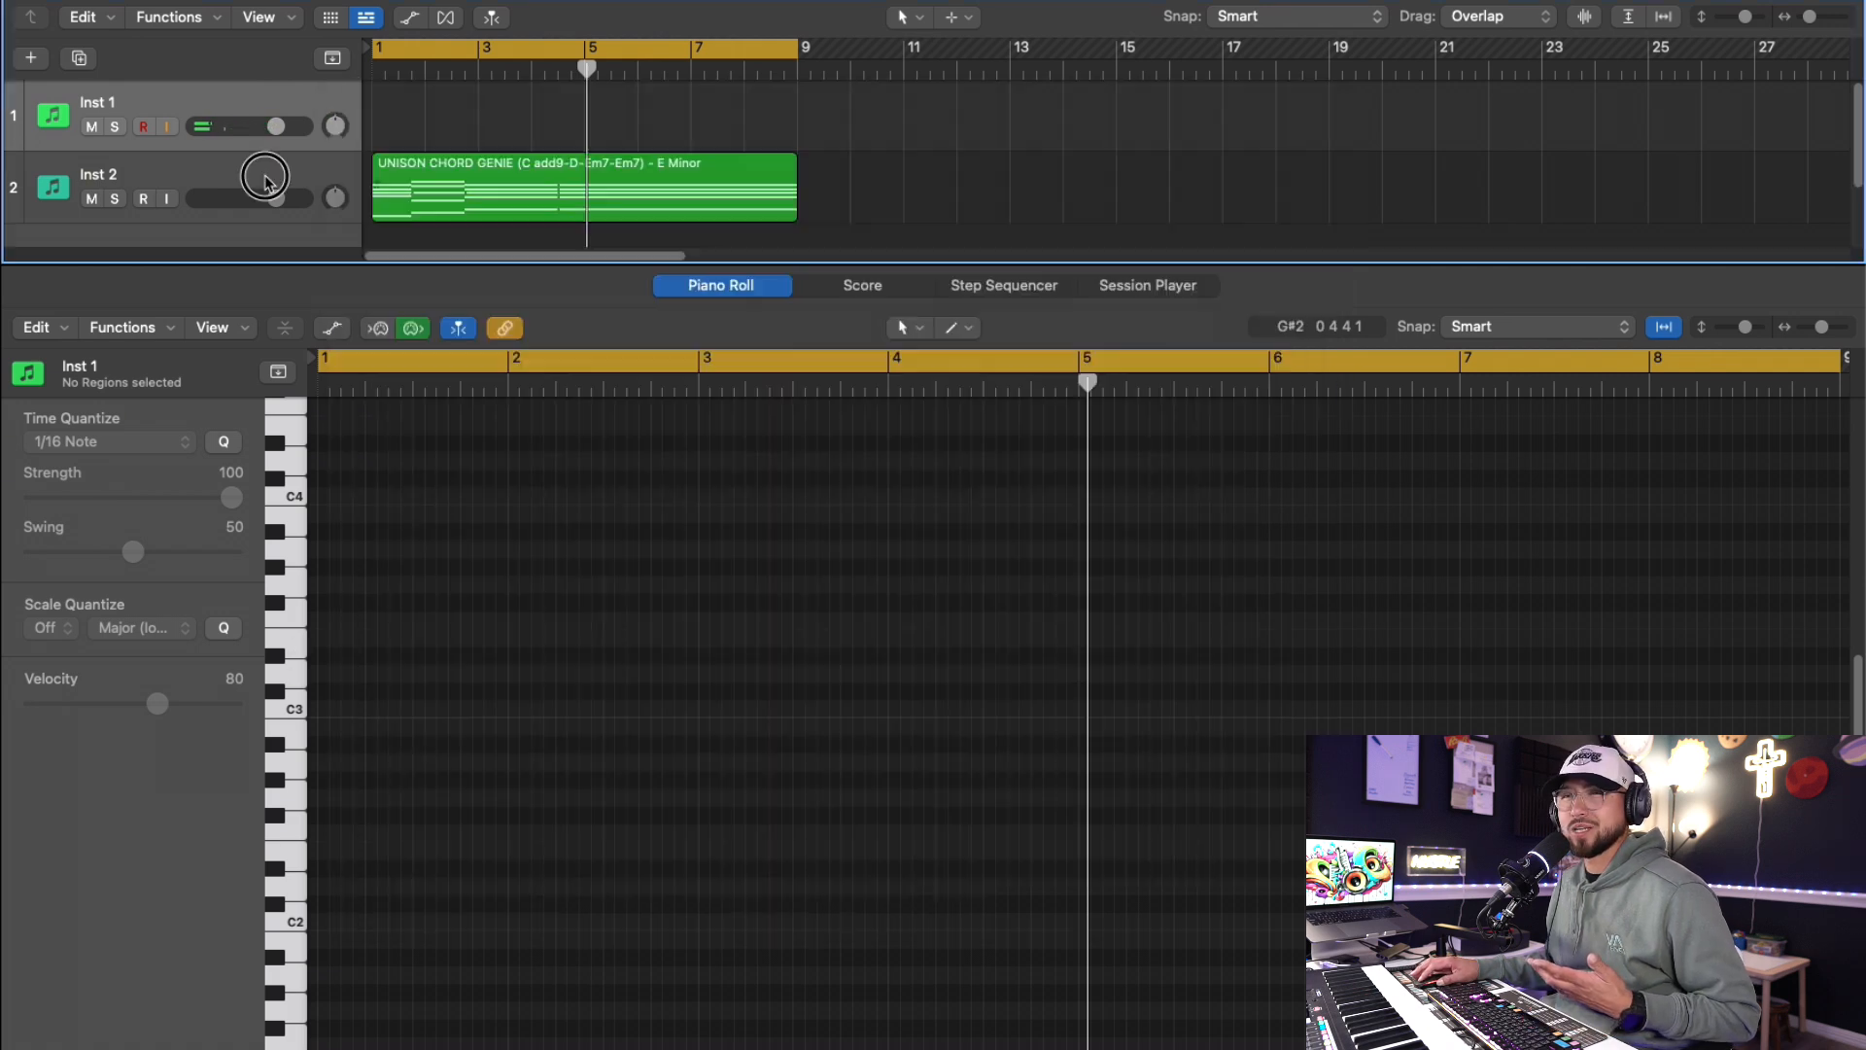
{"action": "left_click", "coordinate": [263, 177]}
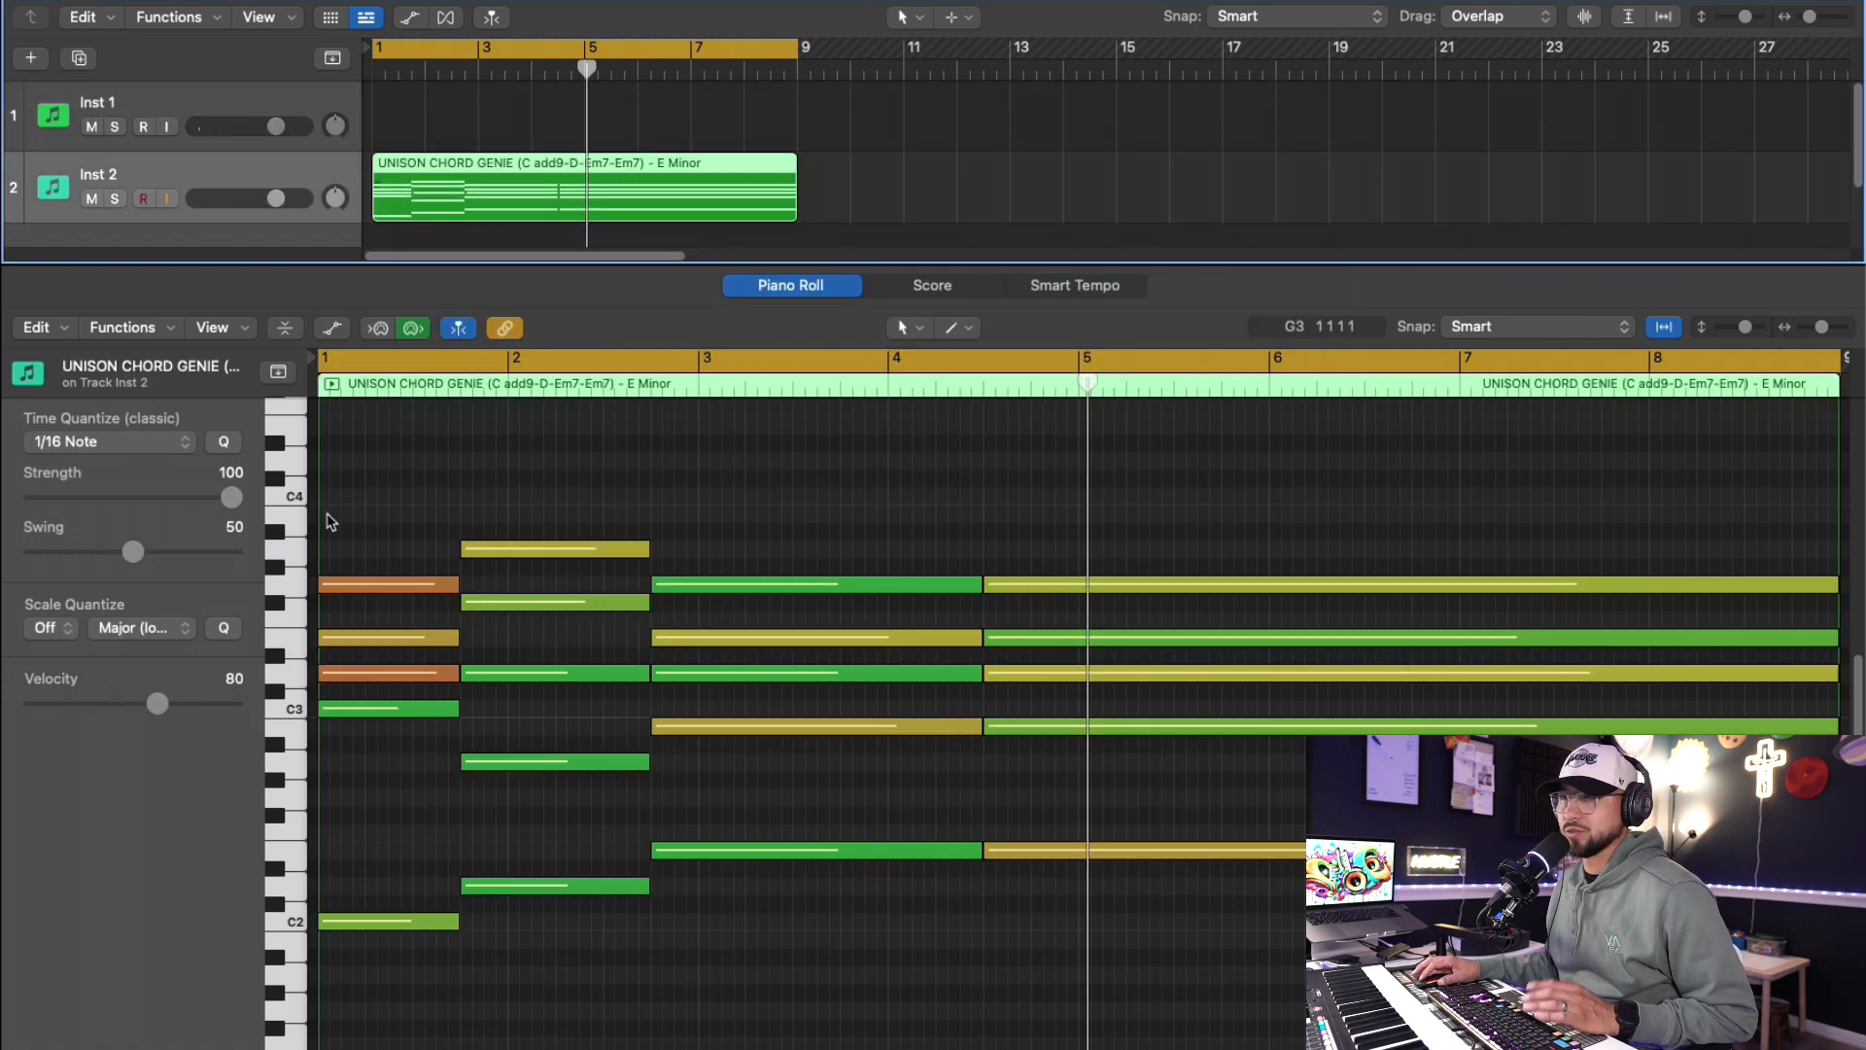
- Play the Inst 2 progression, delete the Inst 1 track, and give the Piano Roll slightly more height
{"action": "key", "text": "space"}
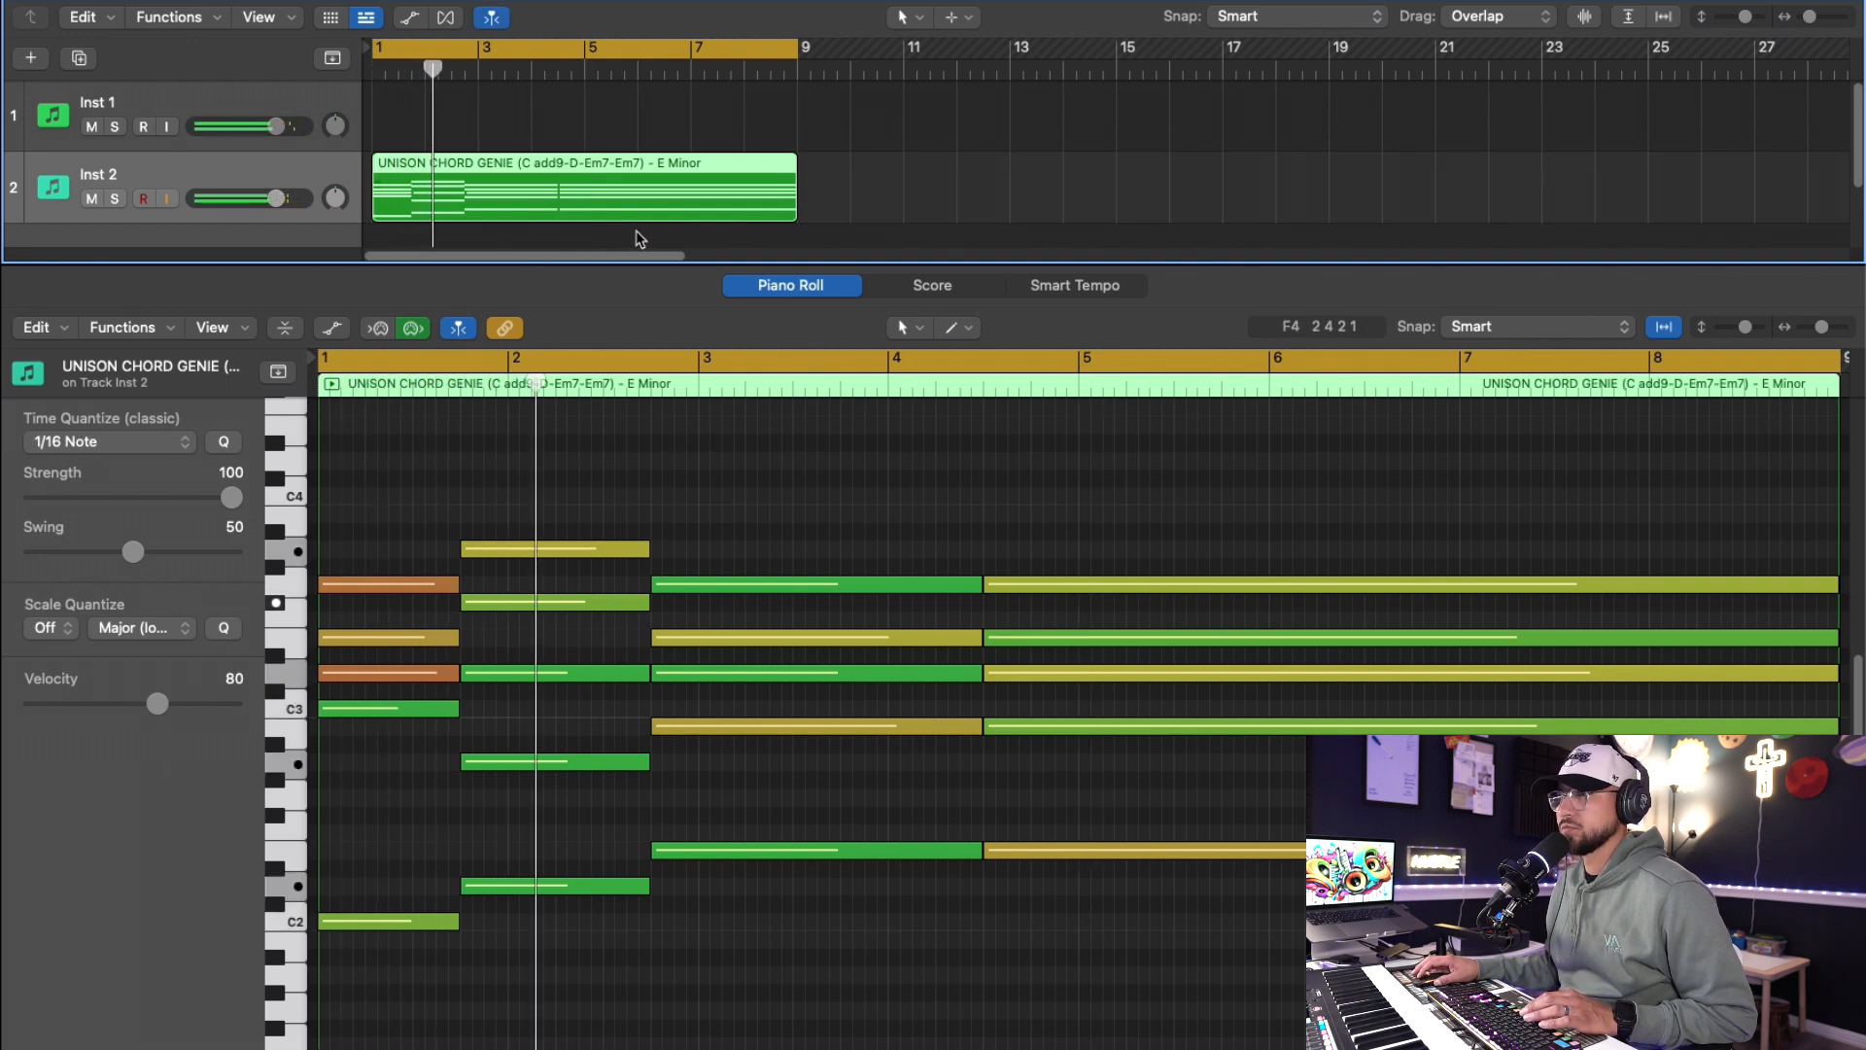
{"action": "left_click", "coordinate": [152, 92]}
{"action": "key", "text": "super+BackSpace"}
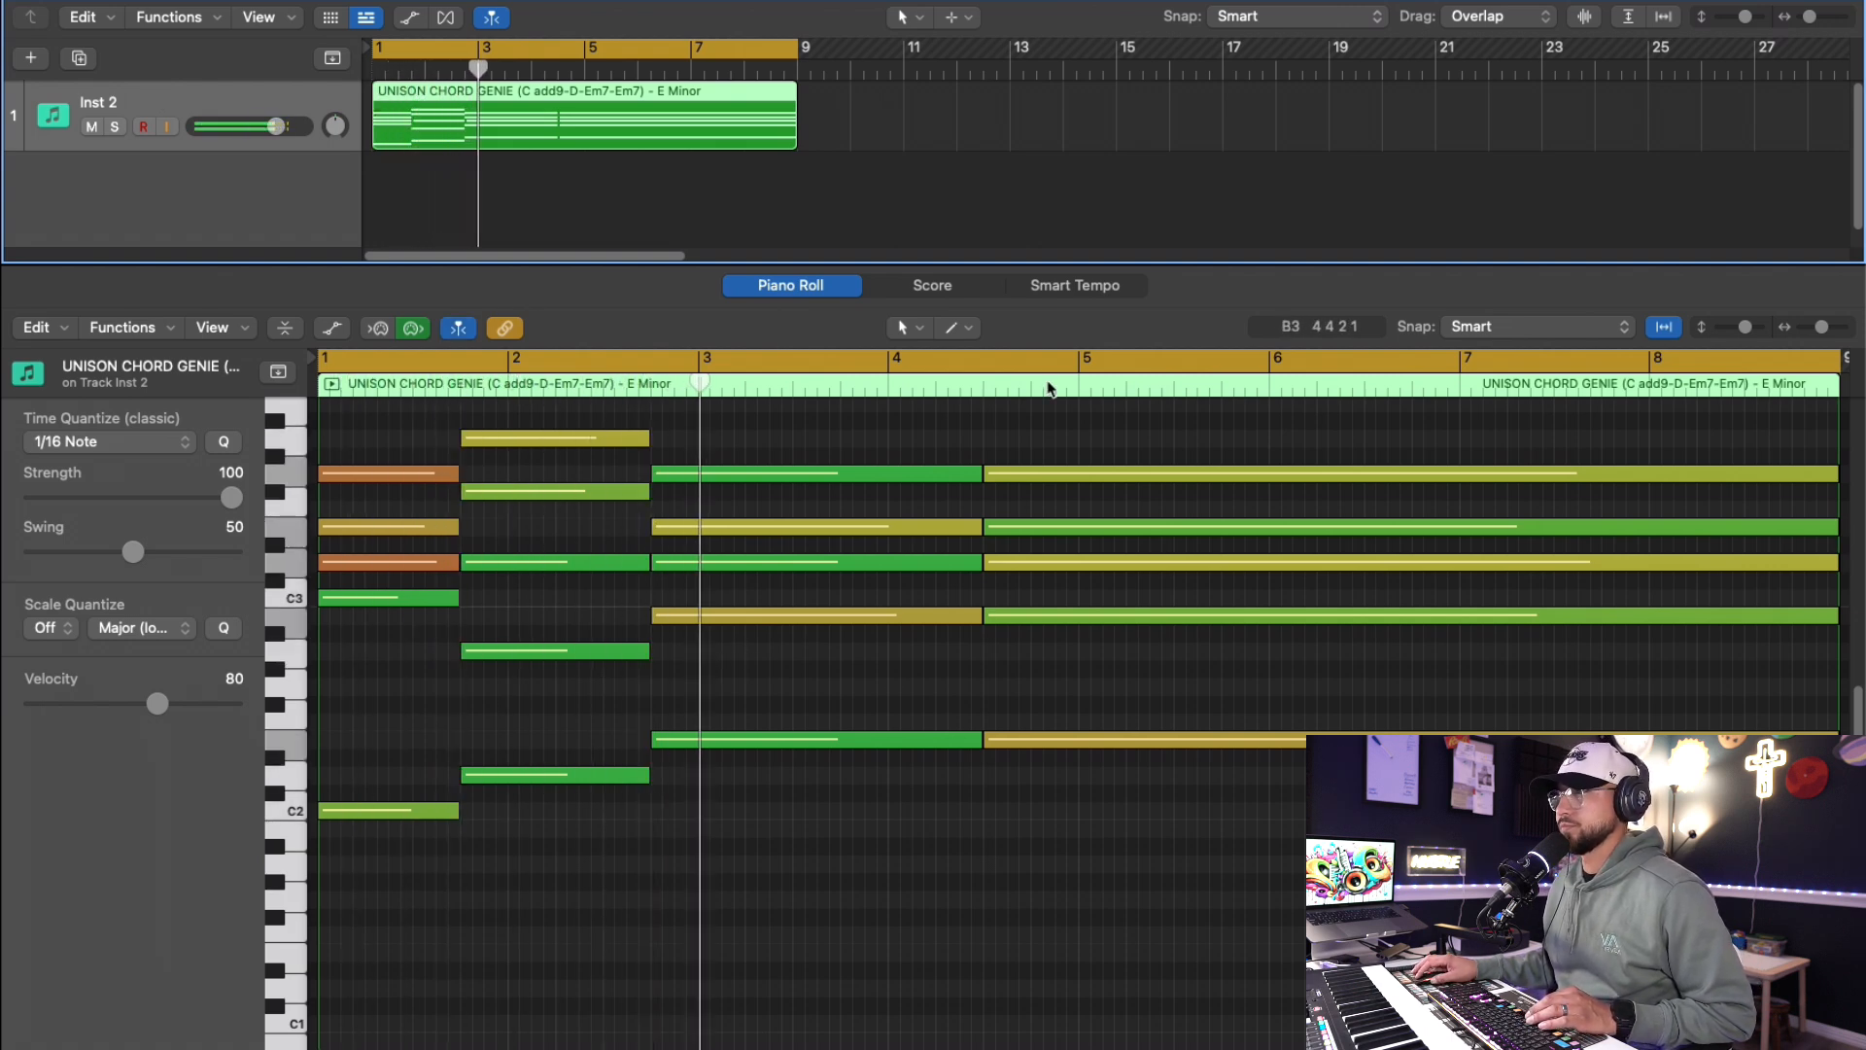
{"action": "left_click_drag", "start_coordinate": [975, 265], "coordinate": [973, 230]}
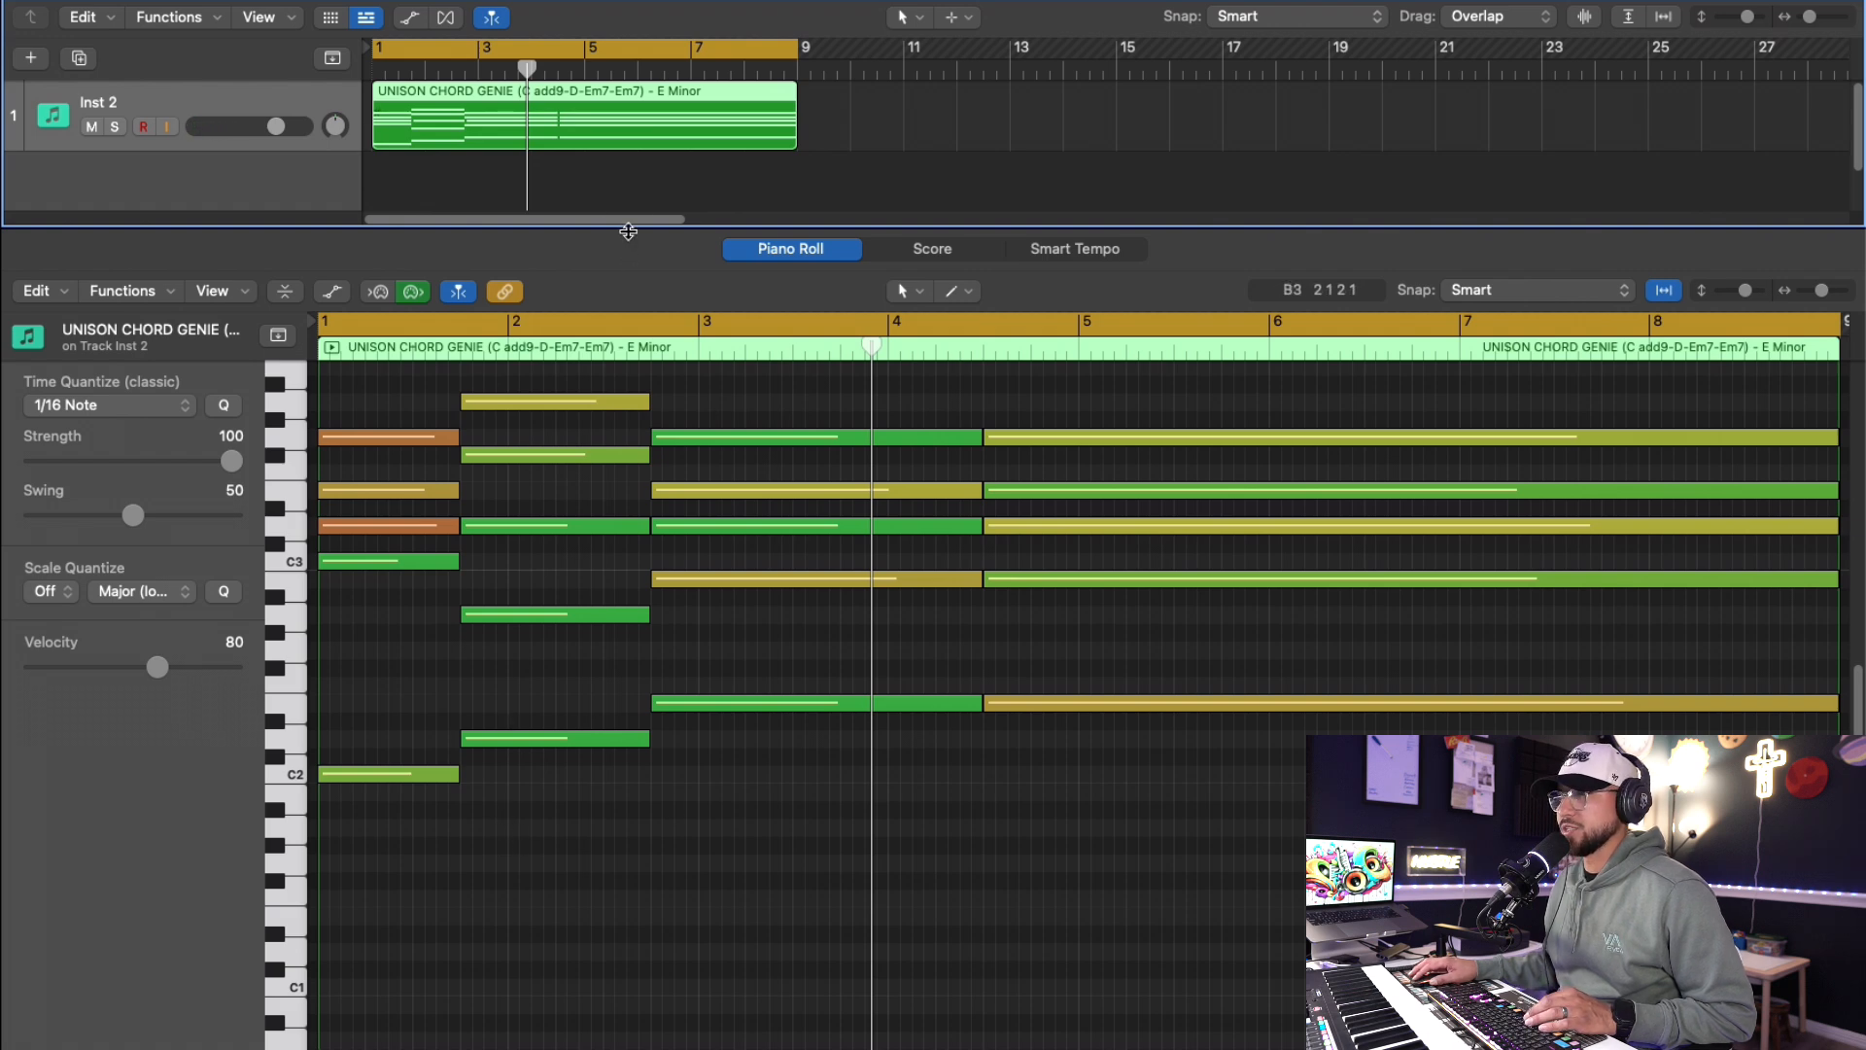
{"action": "left_click_drag", "start_coordinate": [628, 231], "coordinate": [632, 238]}
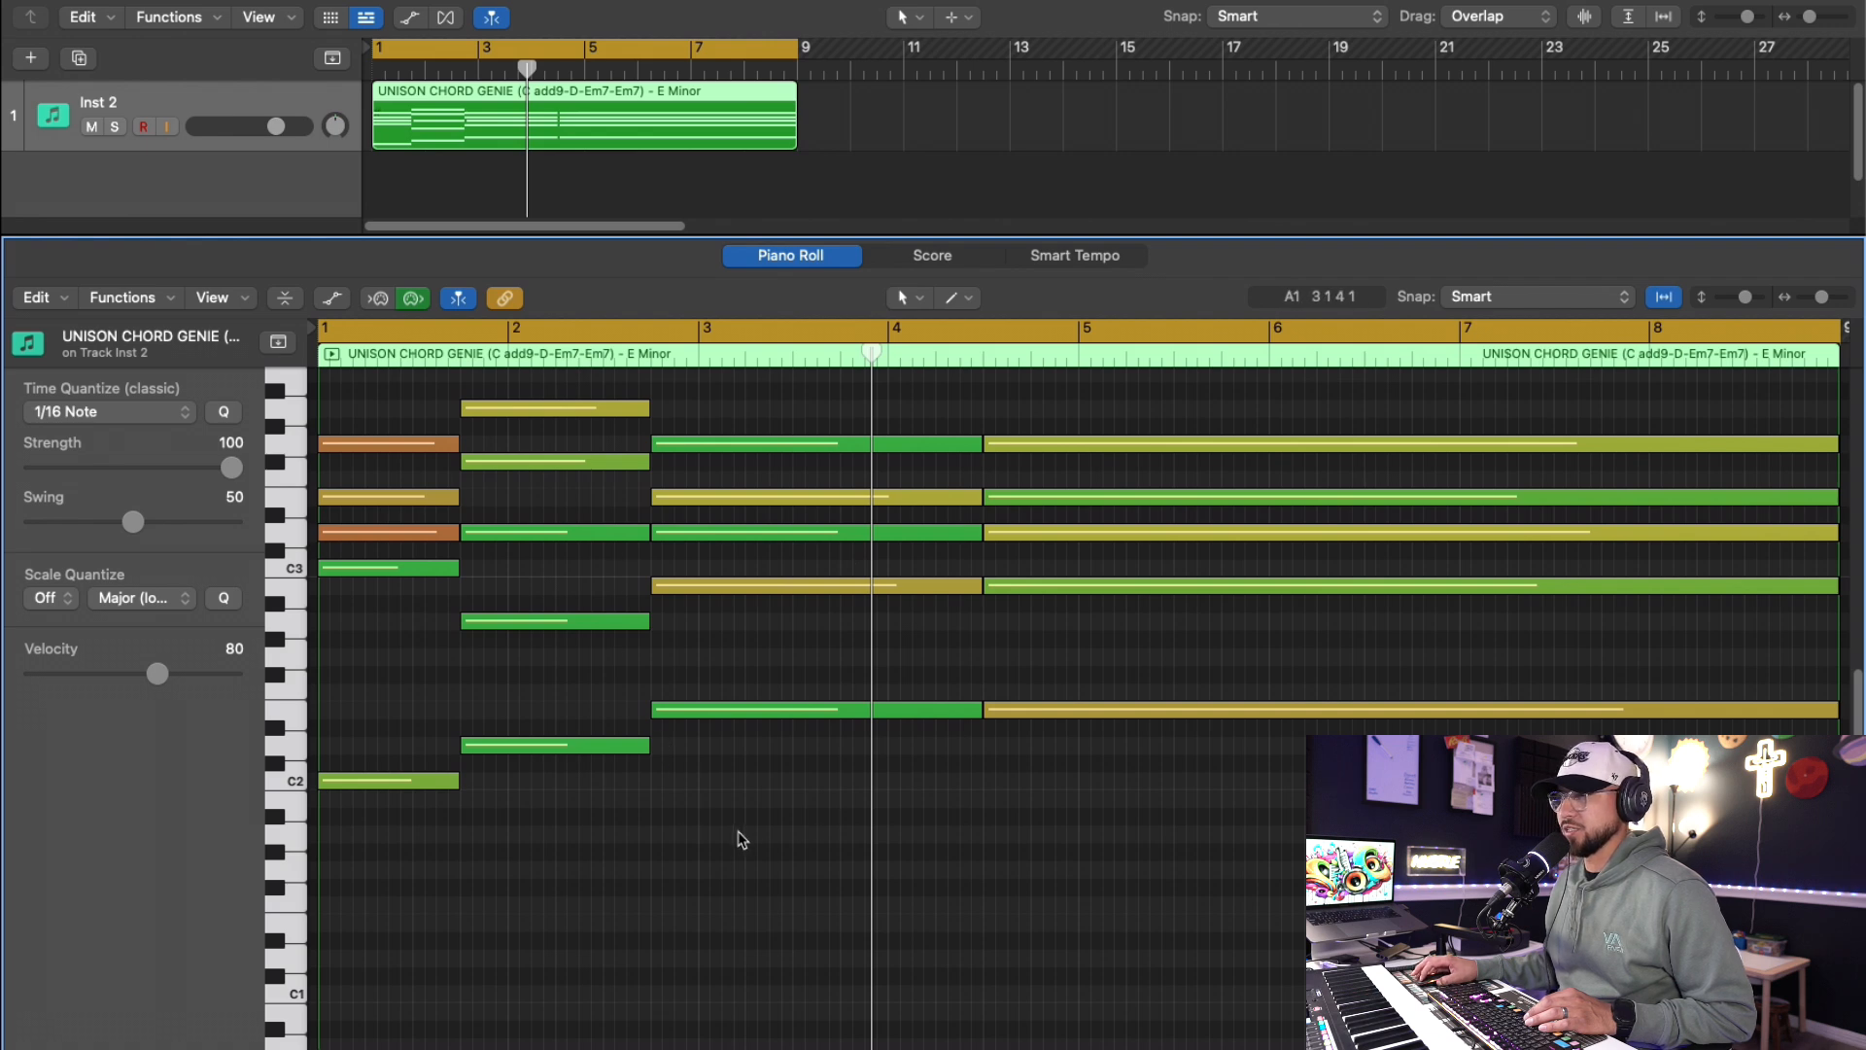
- Reorder the progression so the C add9 chord fills bar 1, the first Em7 starts at bar 2, and the D chord follows it
{"action": "left_click_drag", "start_coordinate": [580, 836], "coordinate": [1115, 408]}
{"action": "left_click_drag", "start_coordinate": [762, 937], "coordinate": [686, 447]}
{"action": "left_click_drag", "start_coordinate": [445, 857], "coordinate": [507, 443]}
{"action": "left_click", "coordinate": [883, 633]}
- Shift the D chord's notes earlier so the chord starts at bar 4
{"action": "left_click_drag", "start_coordinate": [1170, 846], "coordinate": [1117, 408]}
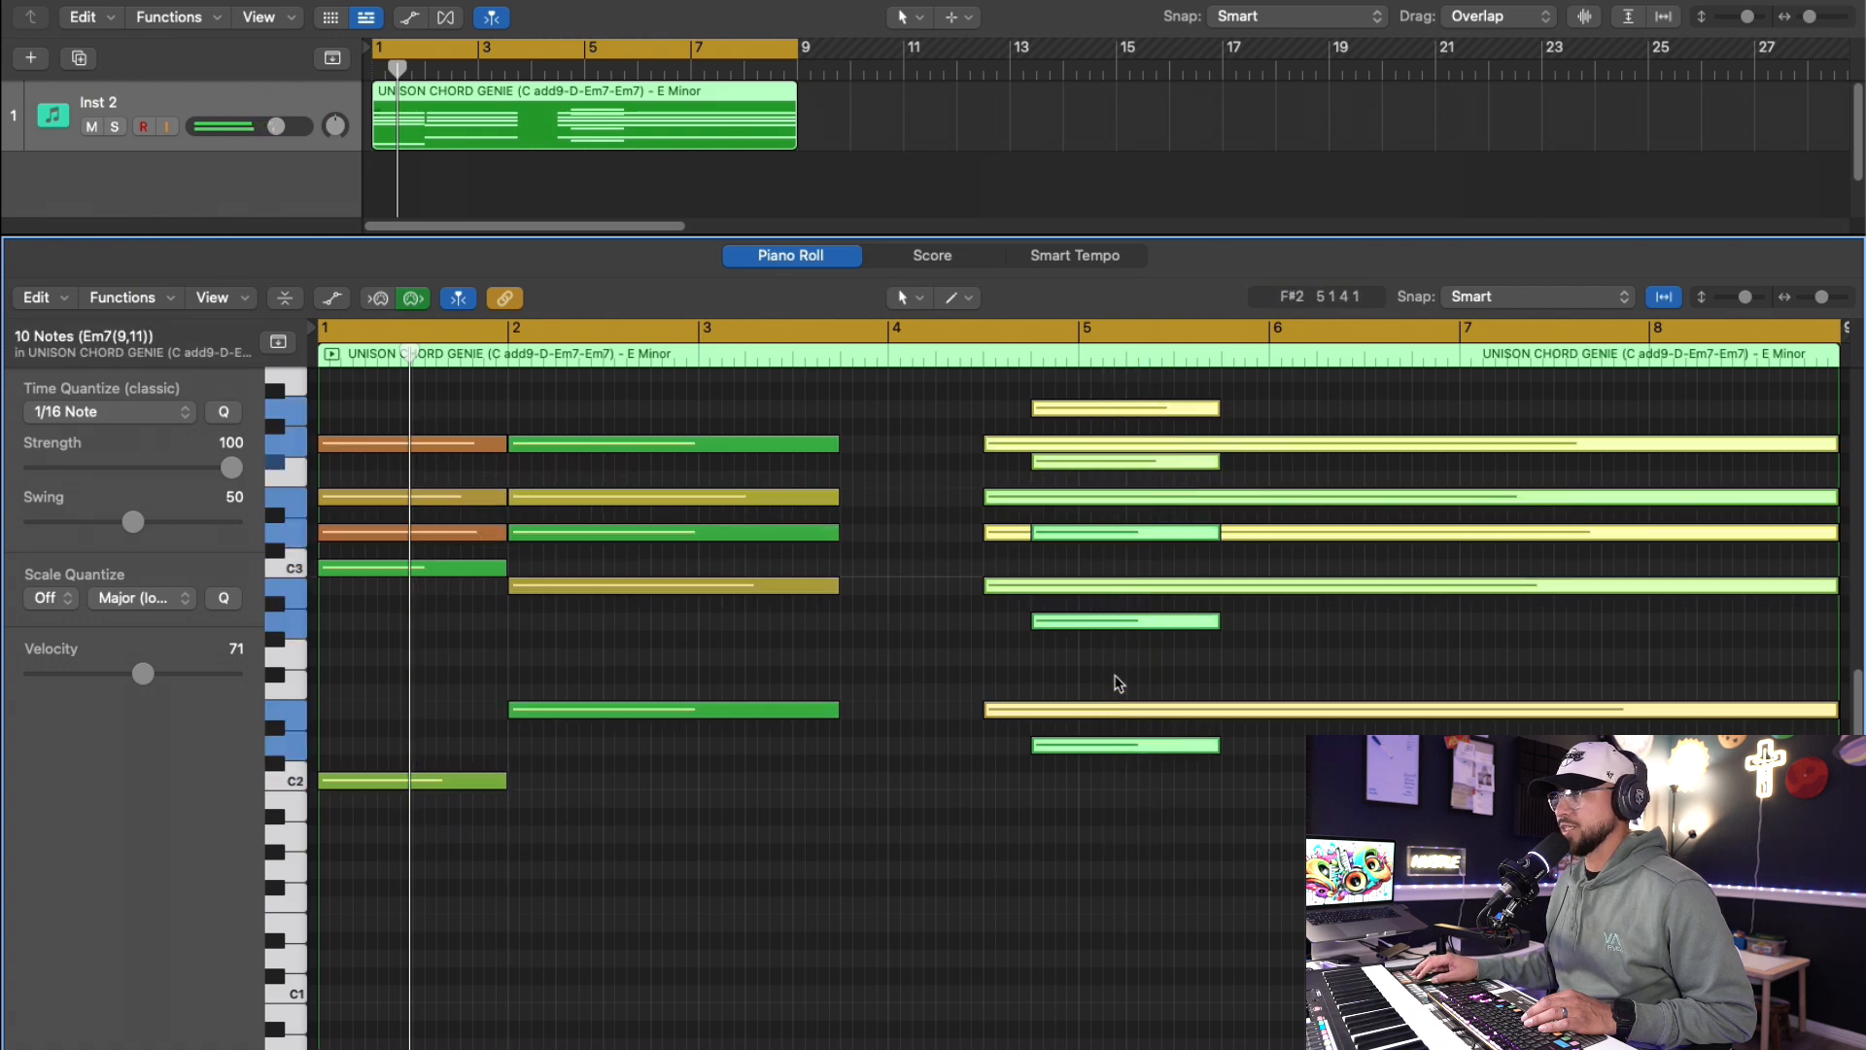
{"action": "left_click_drag", "start_coordinate": [1078, 745], "coordinate": [940, 745]}
{"action": "left_click", "coordinate": [1070, 627]}
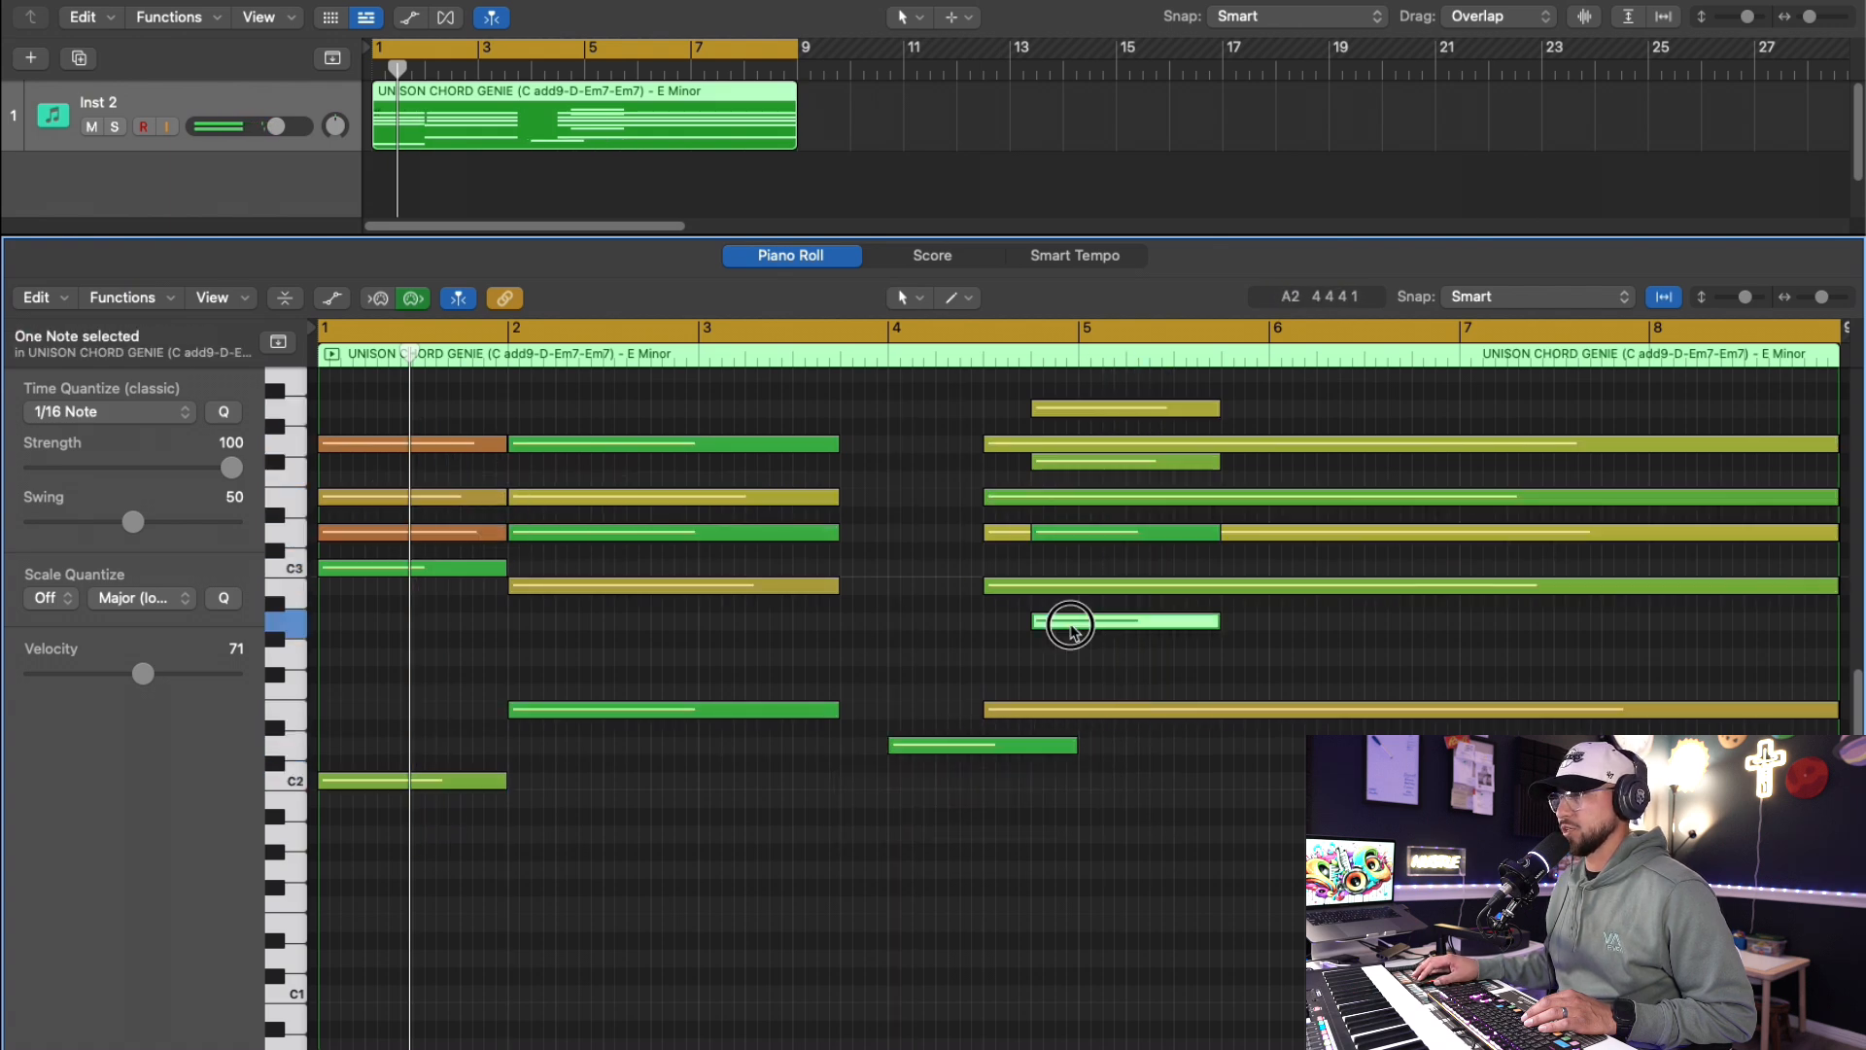
{"action": "left_click_drag", "start_coordinate": [1070, 627], "coordinate": [909, 471]}
{"action": "left_click_drag", "start_coordinate": [1125, 413], "coordinate": [982, 415]}
- Shorten the C add9 chord to about half a bar and move the first Em7 and the D chord earlier to close the gaps
{"action": "left_click_drag", "start_coordinate": [470, 854], "coordinate": [421, 422]}
{"action": "left_click_drag", "start_coordinate": [501, 447], "coordinate": [421, 454]}
{"action": "left_click_drag", "start_coordinate": [681, 826], "coordinate": [631, 413]}
{"action": "left_click_drag", "start_coordinate": [632, 446], "coordinate": [548, 445]}
{"action": "left_click_drag", "start_coordinate": [966, 816], "coordinate": [938, 389]}
{"action": "left_click_drag", "start_coordinate": [962, 413], "coordinate": [832, 413]}
- Shorten the first Em7 chord and select the D chord's notes to reposition them after it
{"action": "left_click_drag", "start_coordinate": [630, 793], "coordinate": [604, 428]}
{"action": "left_click_drag", "start_coordinate": [749, 447], "coordinate": [501, 447]}
{"action": "left_click_drag", "start_coordinate": [858, 838], "coordinate": [838, 389]}
{"action": "left_click_drag", "start_coordinate": [839, 402], "coordinate": [838, 403]}
{"action": "left_click_drag", "start_coordinate": [878, 799], "coordinate": [606, 411]}
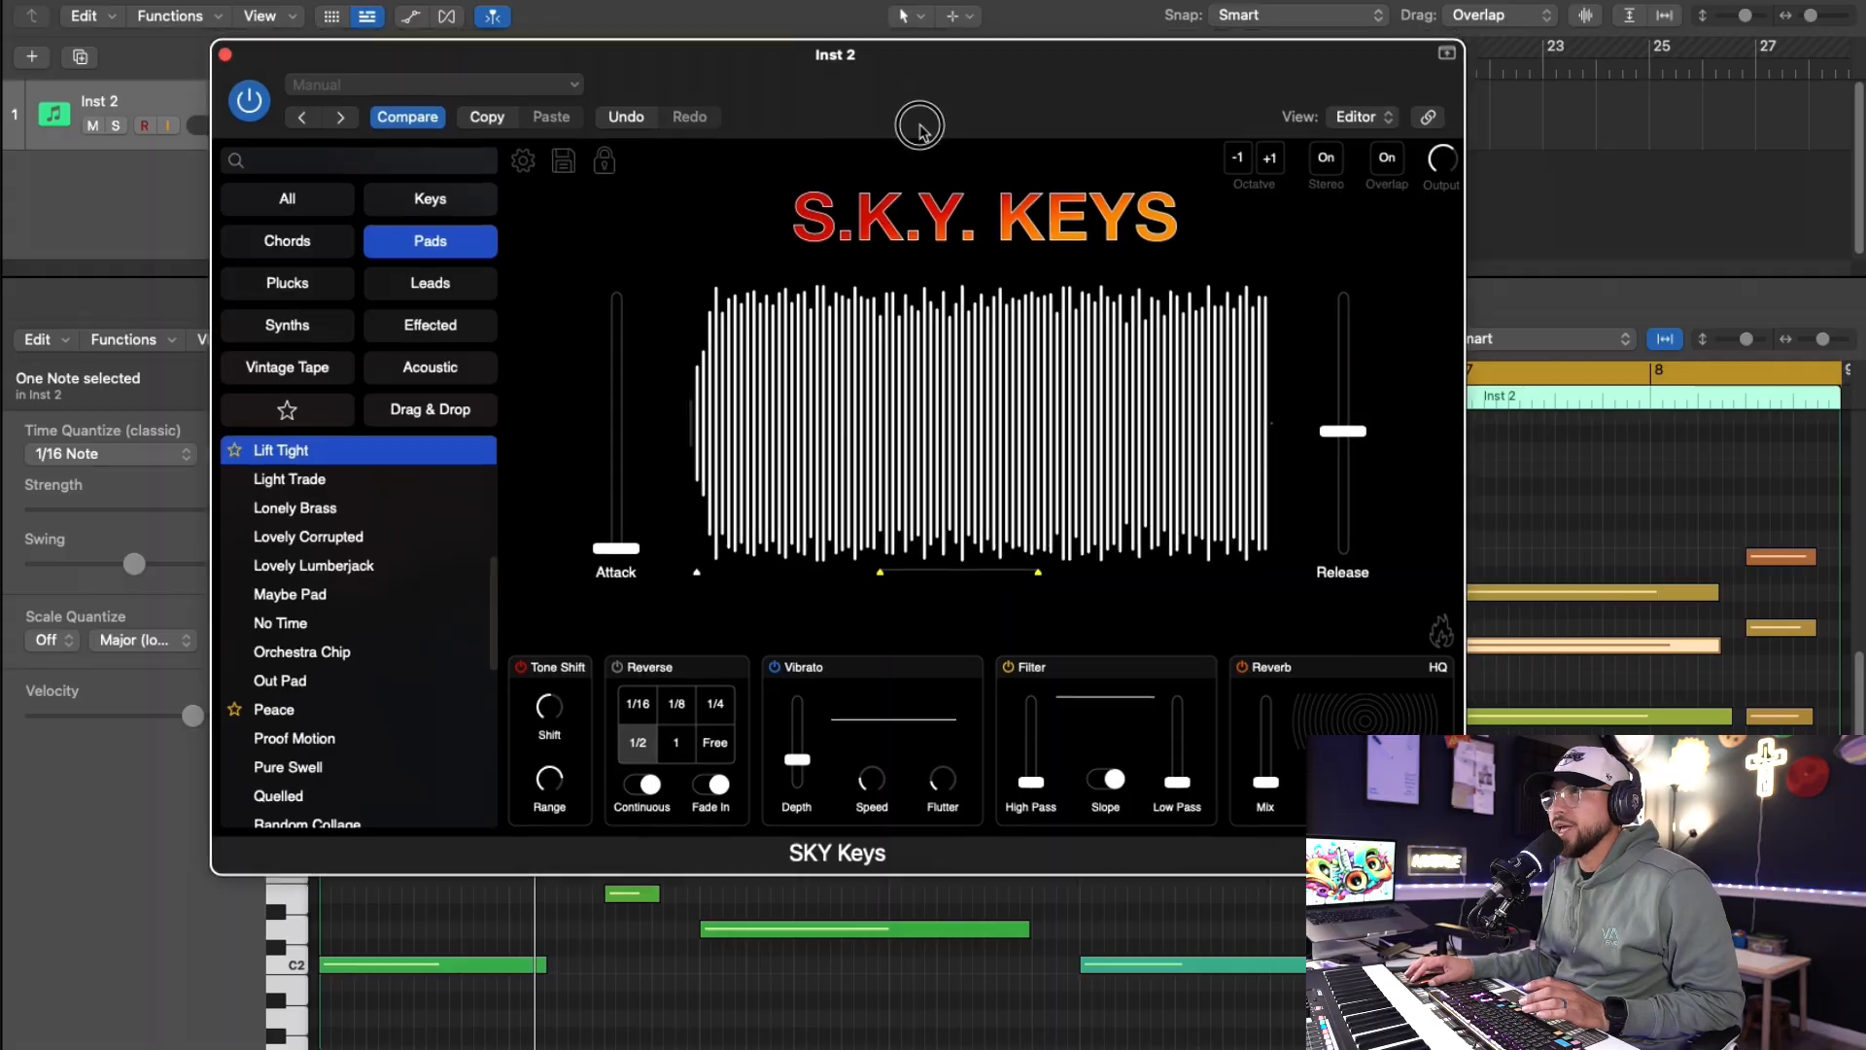
- Play the new Inst 2 part through the Lift Tight pad in SKY Keys, shifting the plugin window as needed
{"action": "left_click_drag", "start_coordinate": [920, 116], "coordinate": [900, 75]}
{"action": "key", "text": "space"}
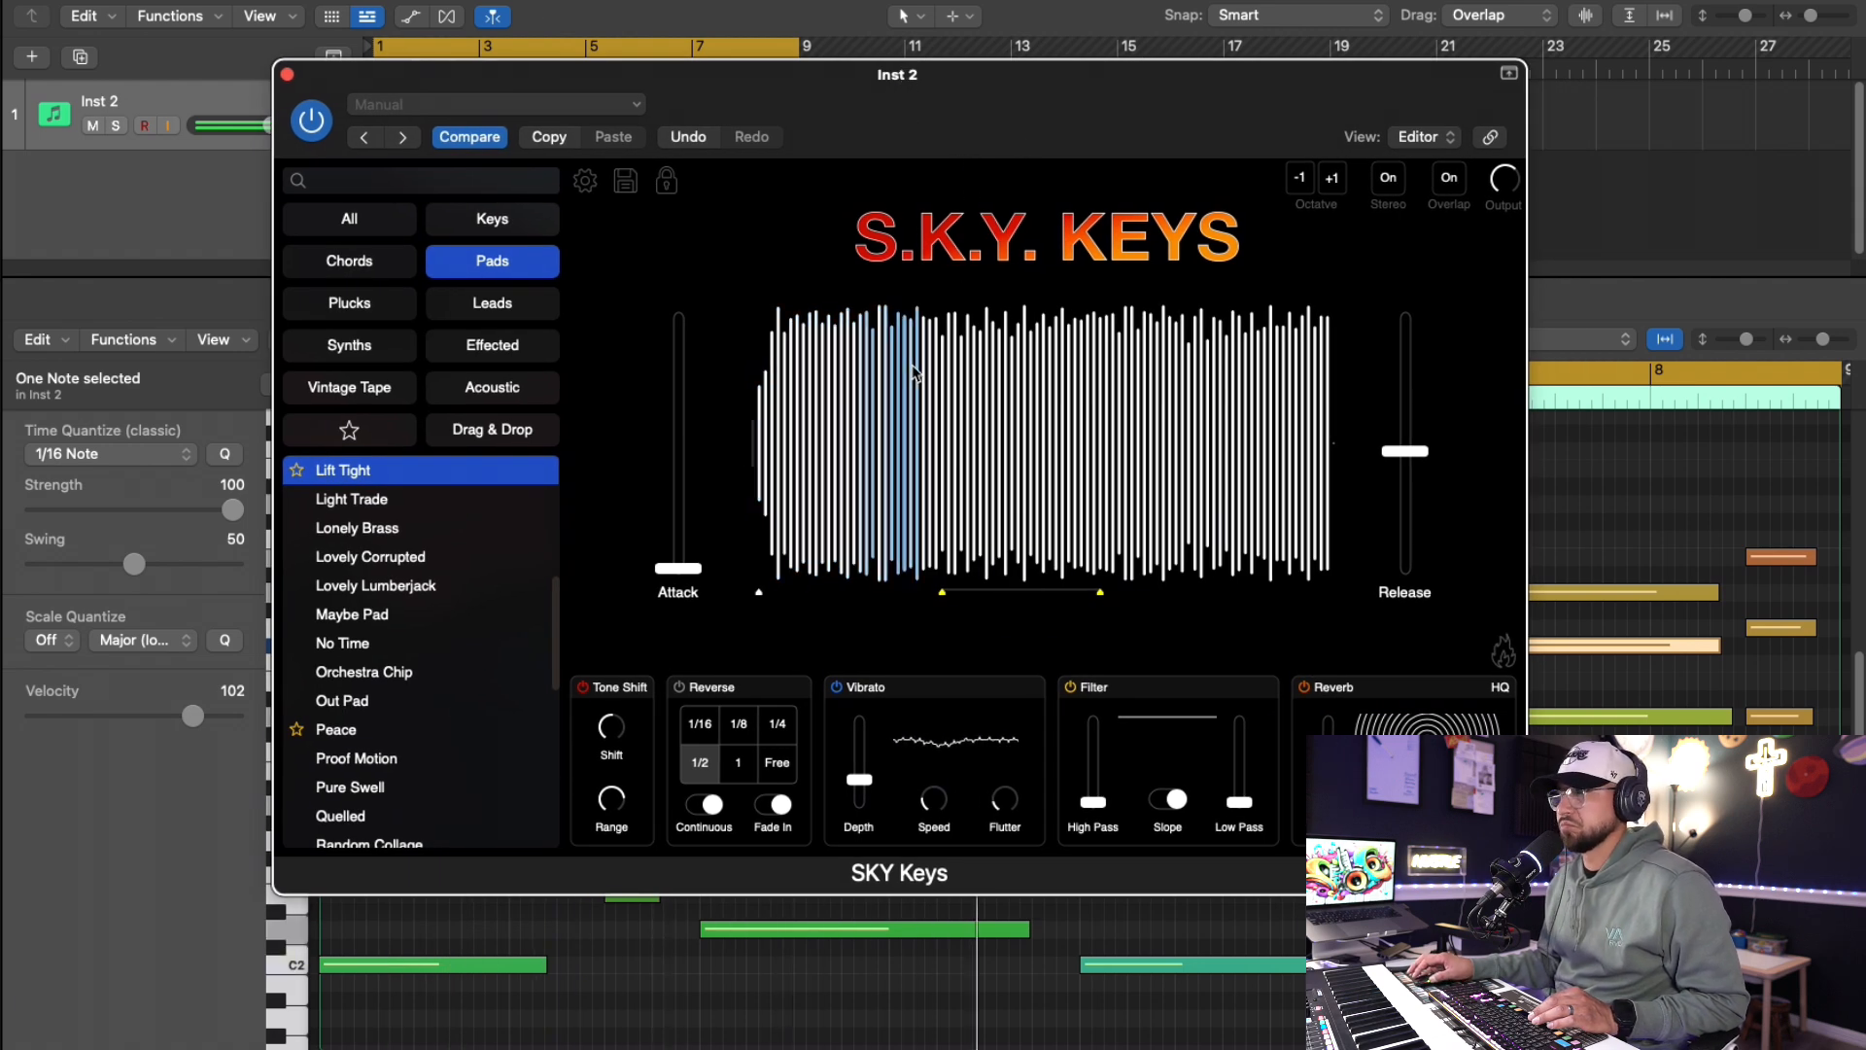
{"action": "left_click_drag", "start_coordinate": [687, 458], "coordinate": [708, 482]}
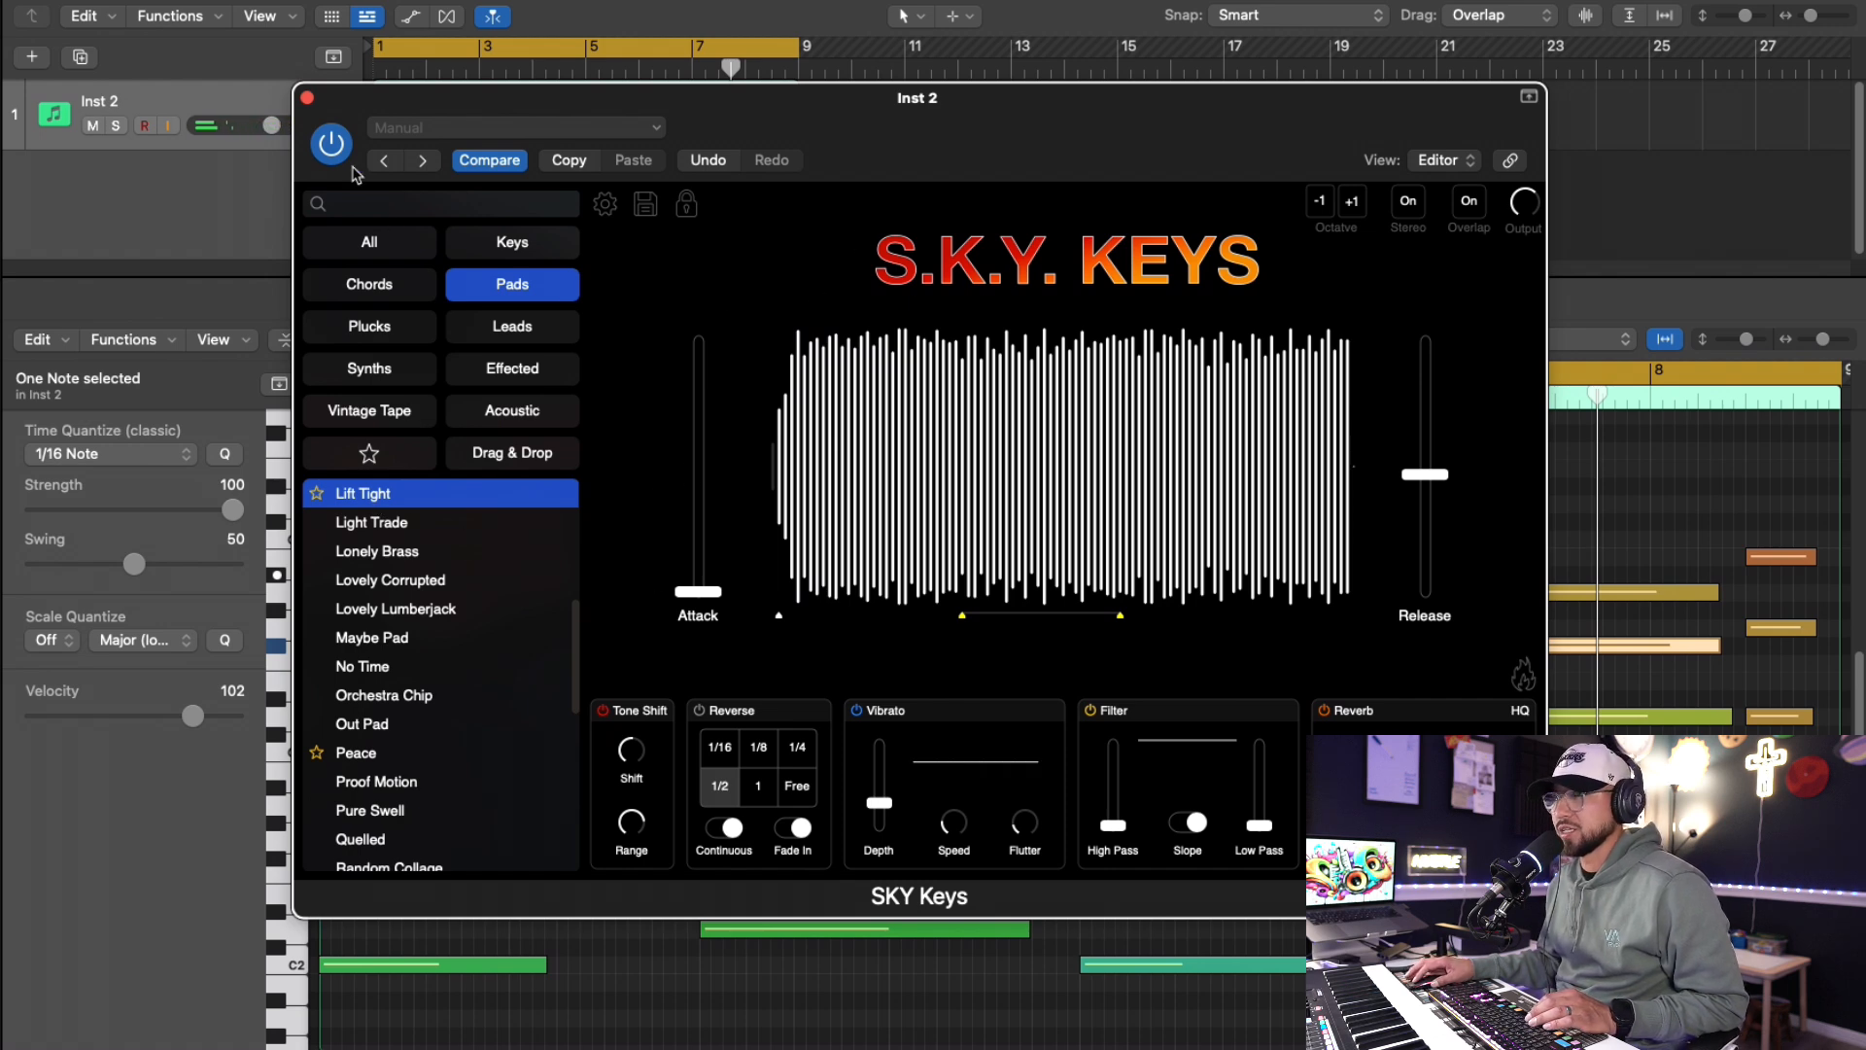
- Add a Channel EQ to Inst 2 with a low cut near 123 Hz, -0.9 dB at 670 Hz and a high cut near 4760 Hz
{"action": "left_click", "coordinate": [64, 504]}
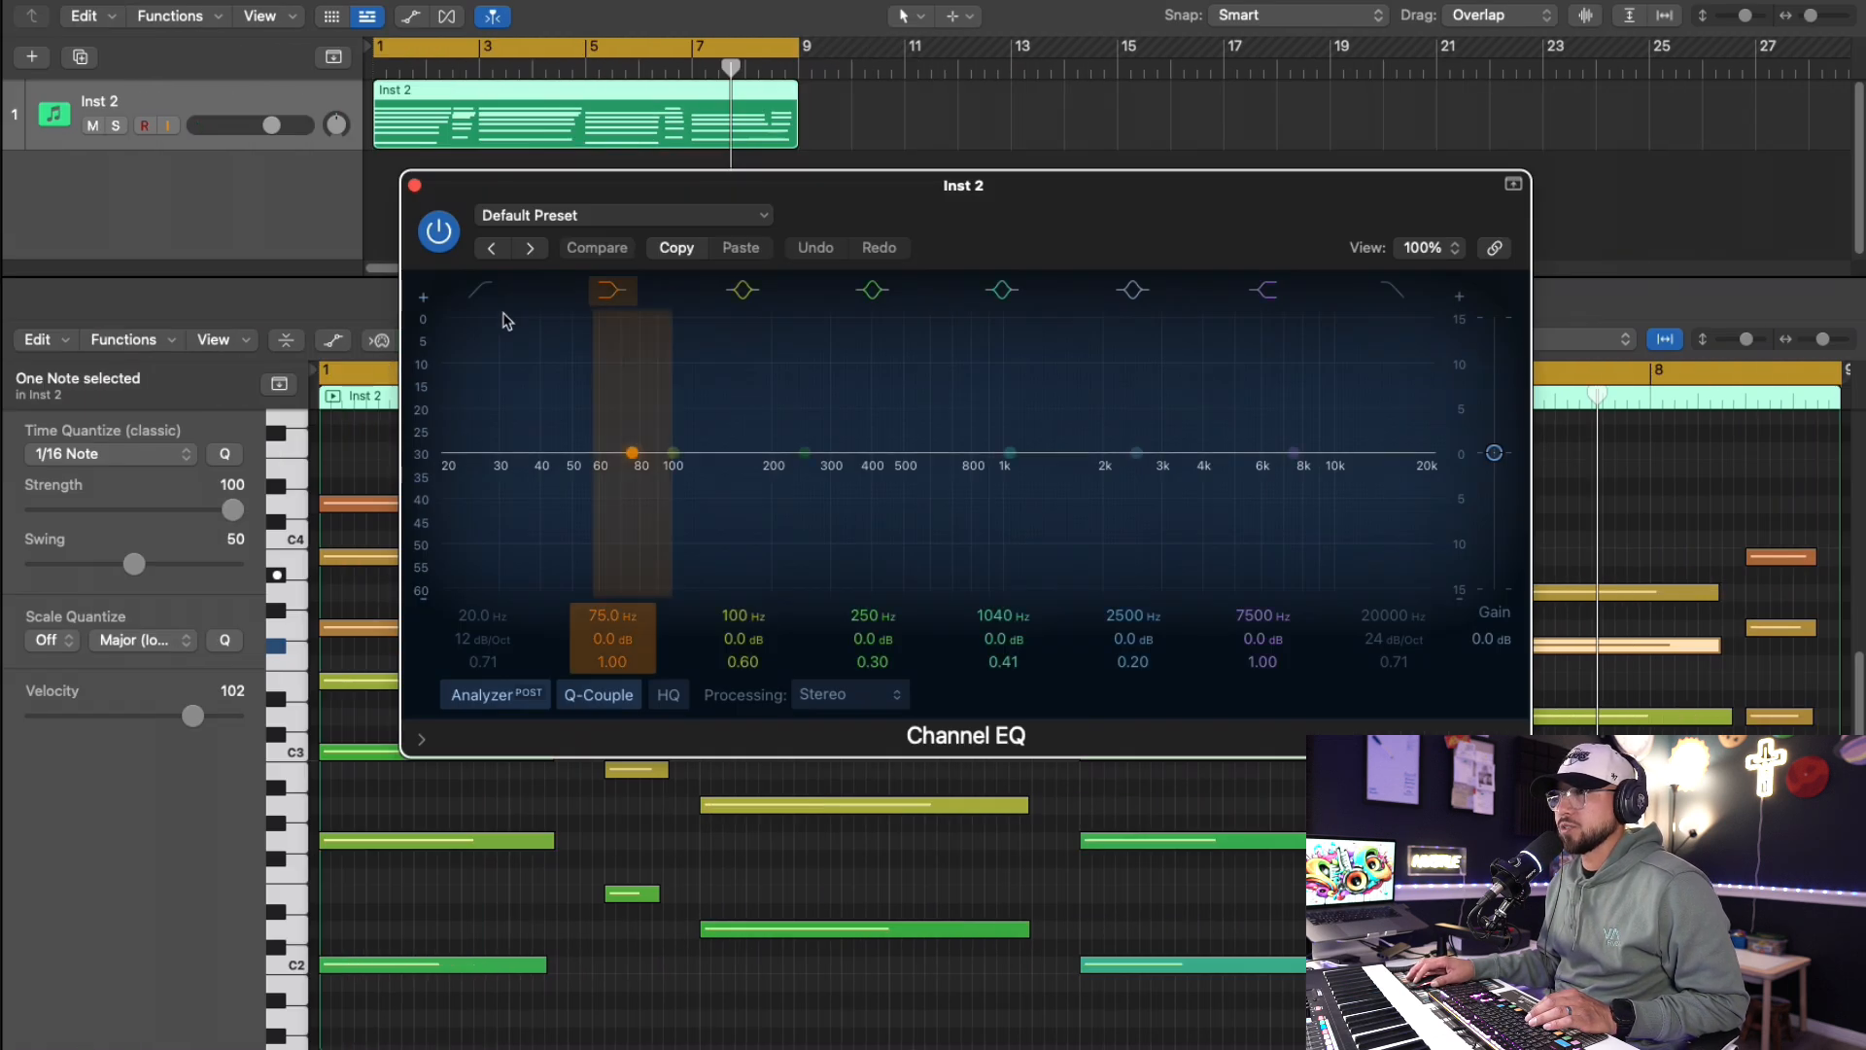
{"action": "left_click", "coordinate": [467, 481]}
{"action": "left_click_drag", "start_coordinate": [466, 481], "coordinate": [770, 479]}
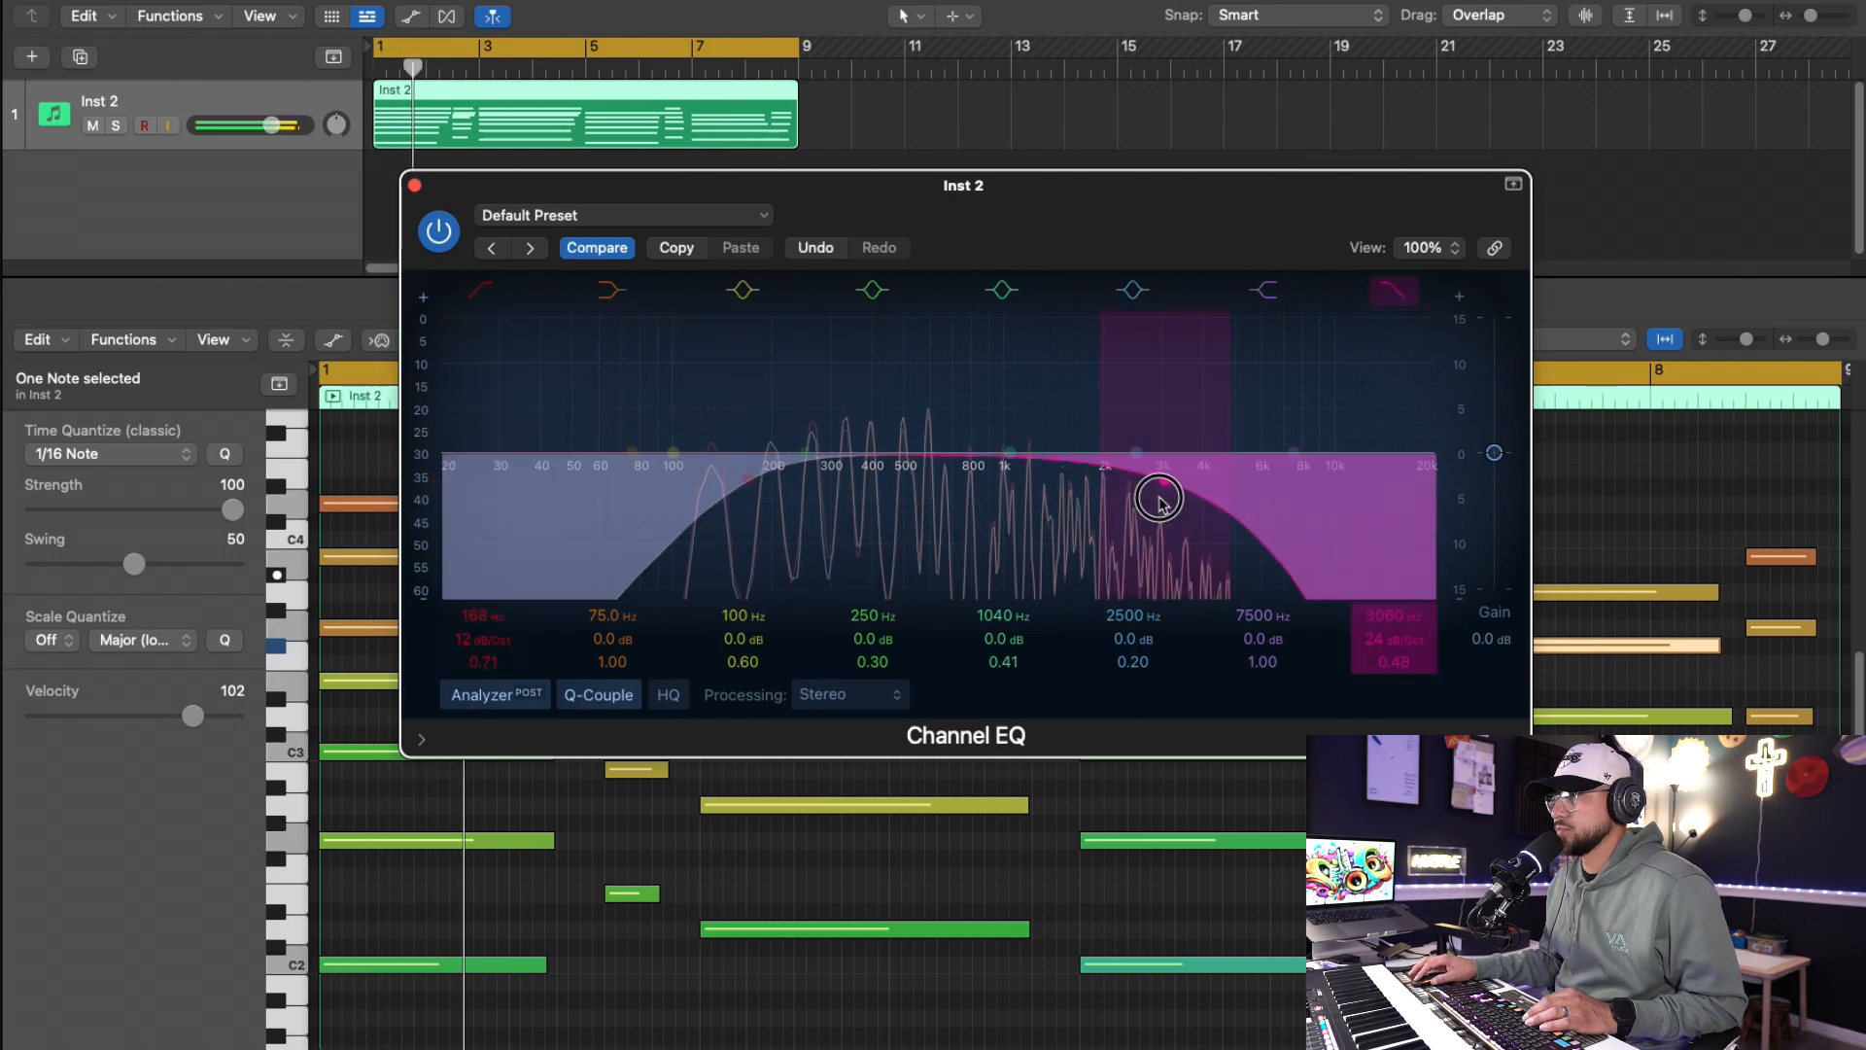
{"action": "left_click_drag", "start_coordinate": [1163, 500], "coordinate": [1207, 497]}
{"action": "left_click_drag", "start_coordinate": [747, 483], "coordinate": [709, 487]}
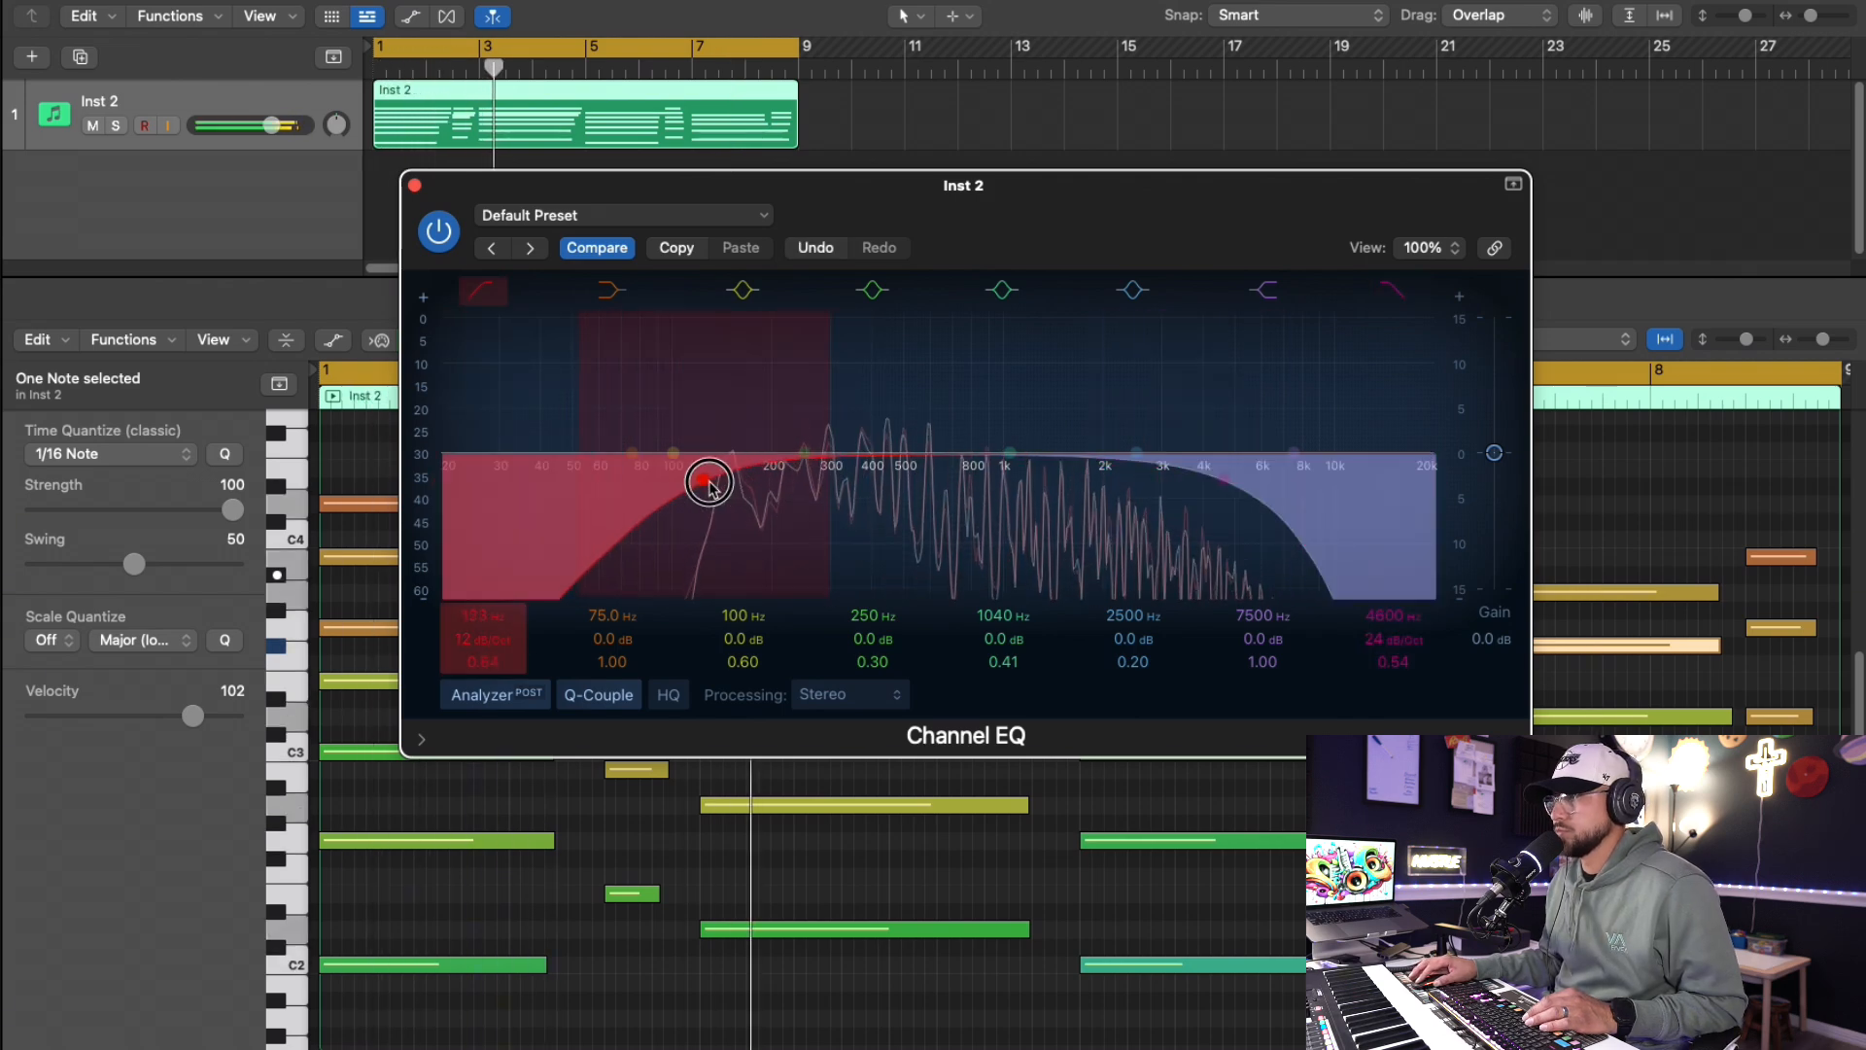
{"action": "left_click_drag", "start_coordinate": [1004, 491], "coordinate": [950, 500]}
{"action": "left_click_drag", "start_coordinate": [1205, 496], "coordinate": [1223, 493]}
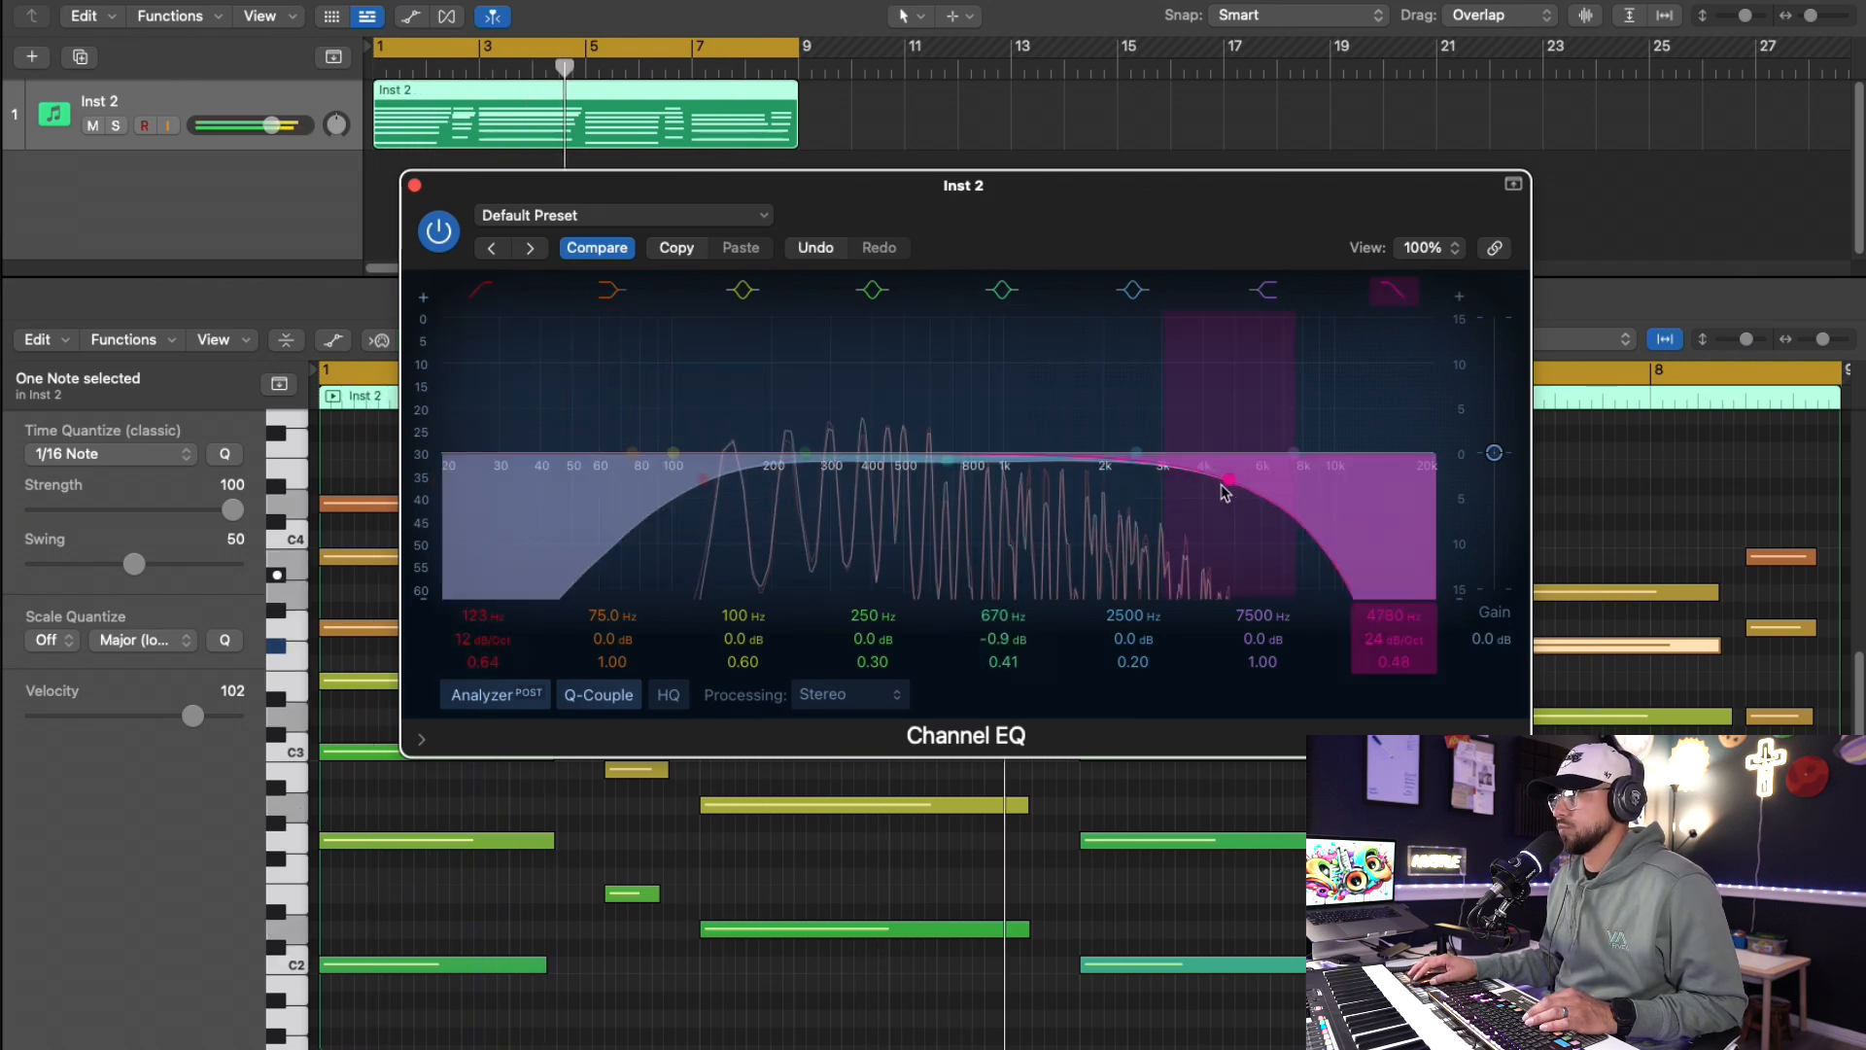
{"action": "left_click", "coordinate": [414, 184]}
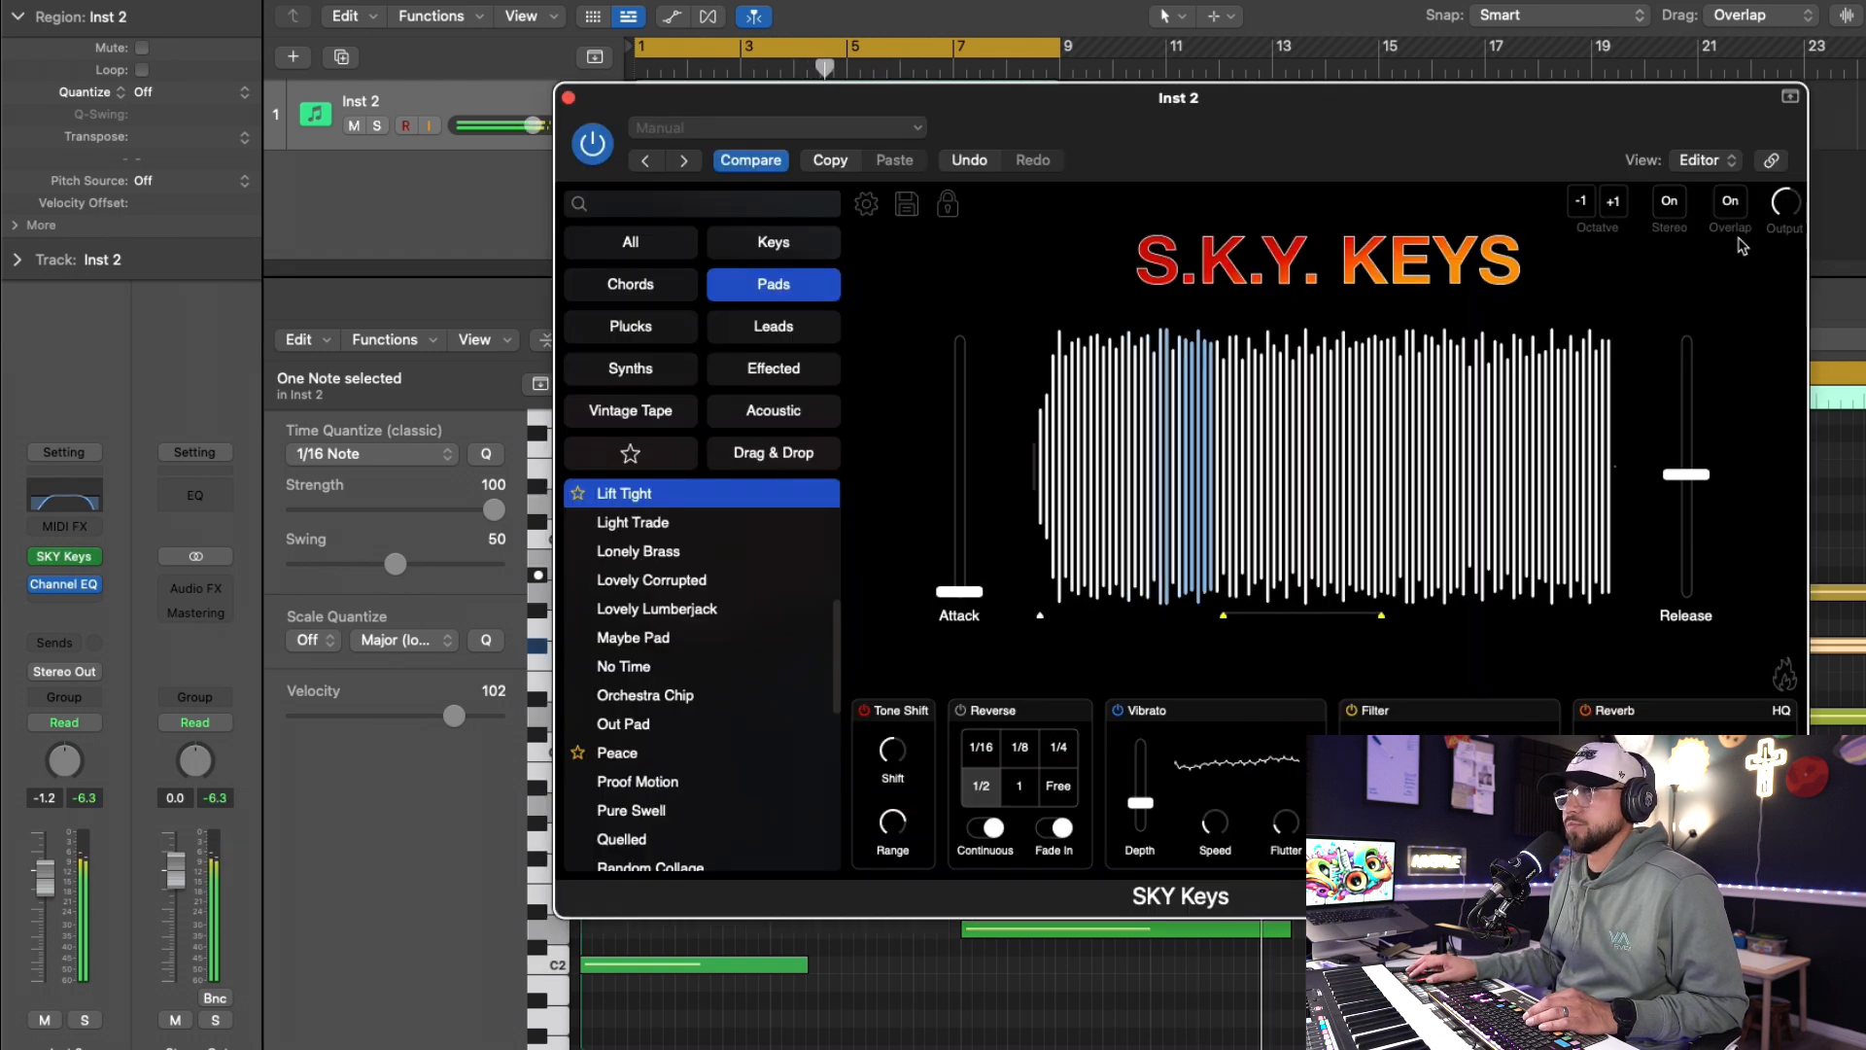
- Close SKY Keys, insert a Compressor after the Channel EQ on Inst 2, and adjust its ratio
{"action": "left_click", "coordinate": [569, 98]}
{"action": "left_click", "coordinate": [64, 606]}
{"action": "mouse_move", "coordinate": [145, 786]}
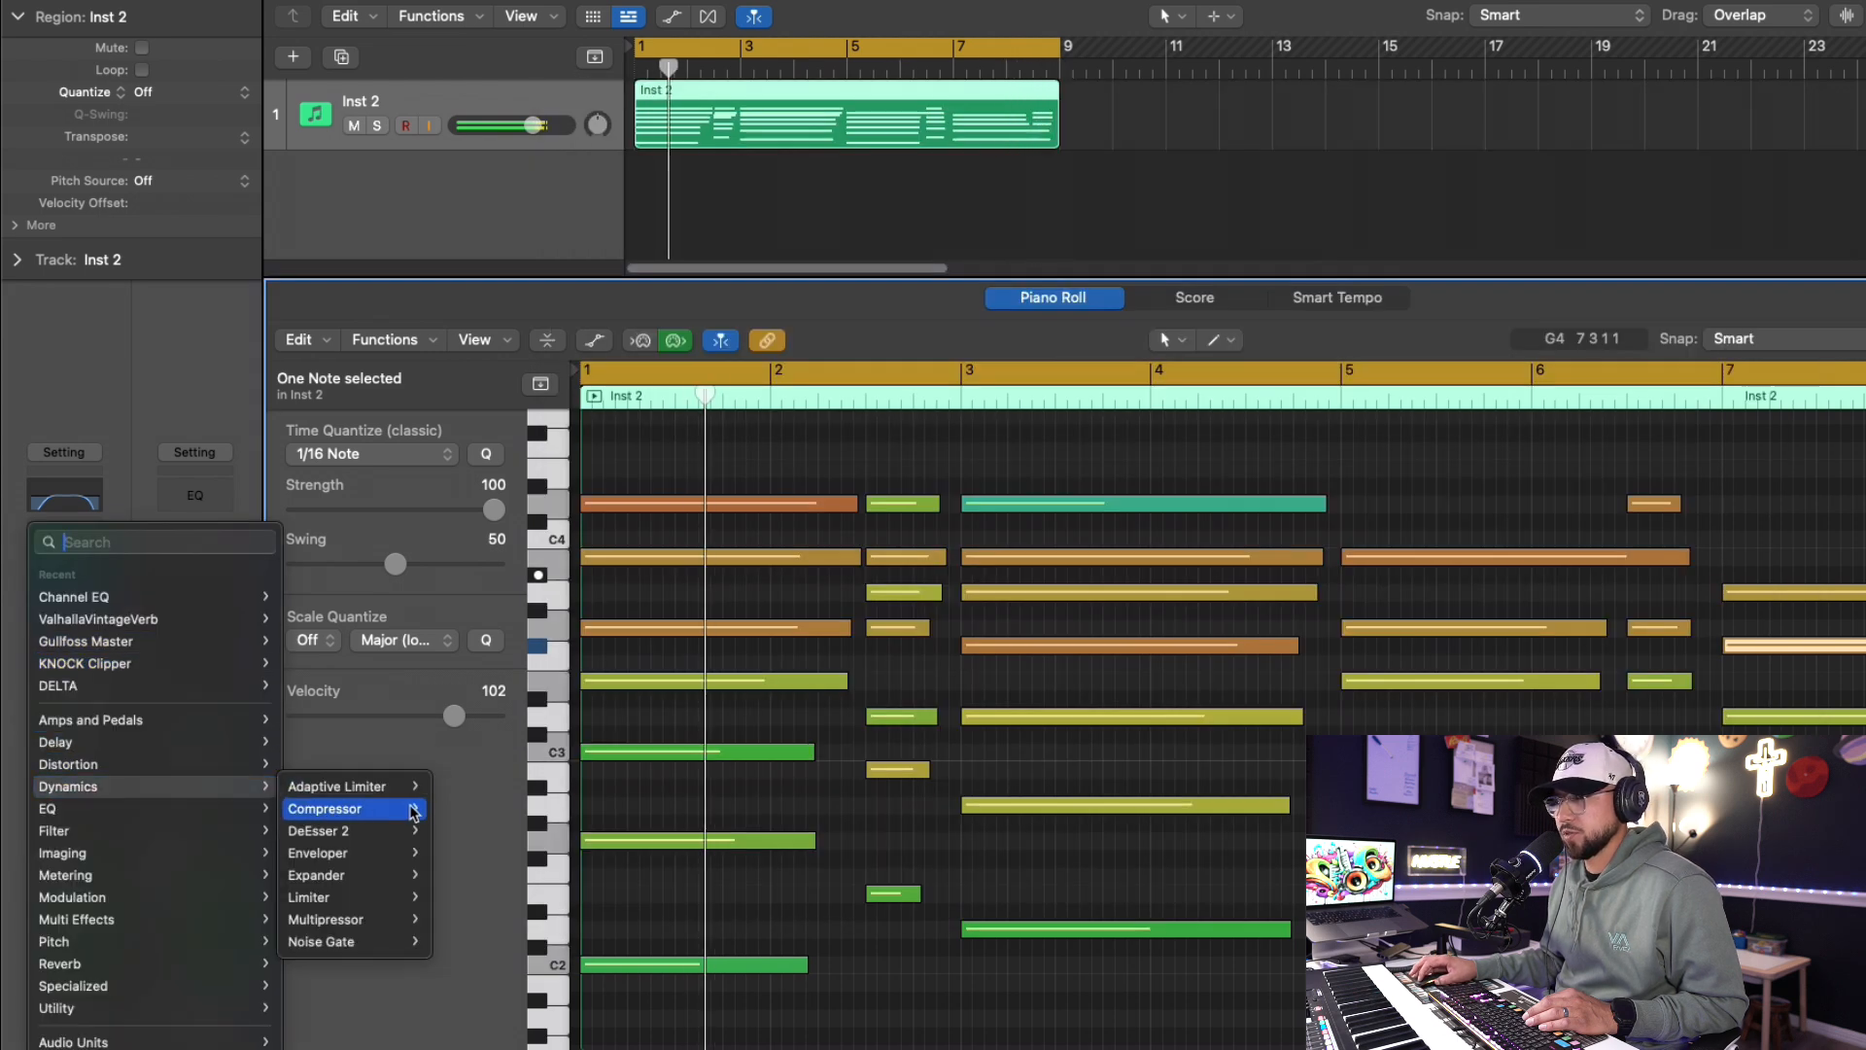
{"action": "left_click", "coordinate": [413, 813]}
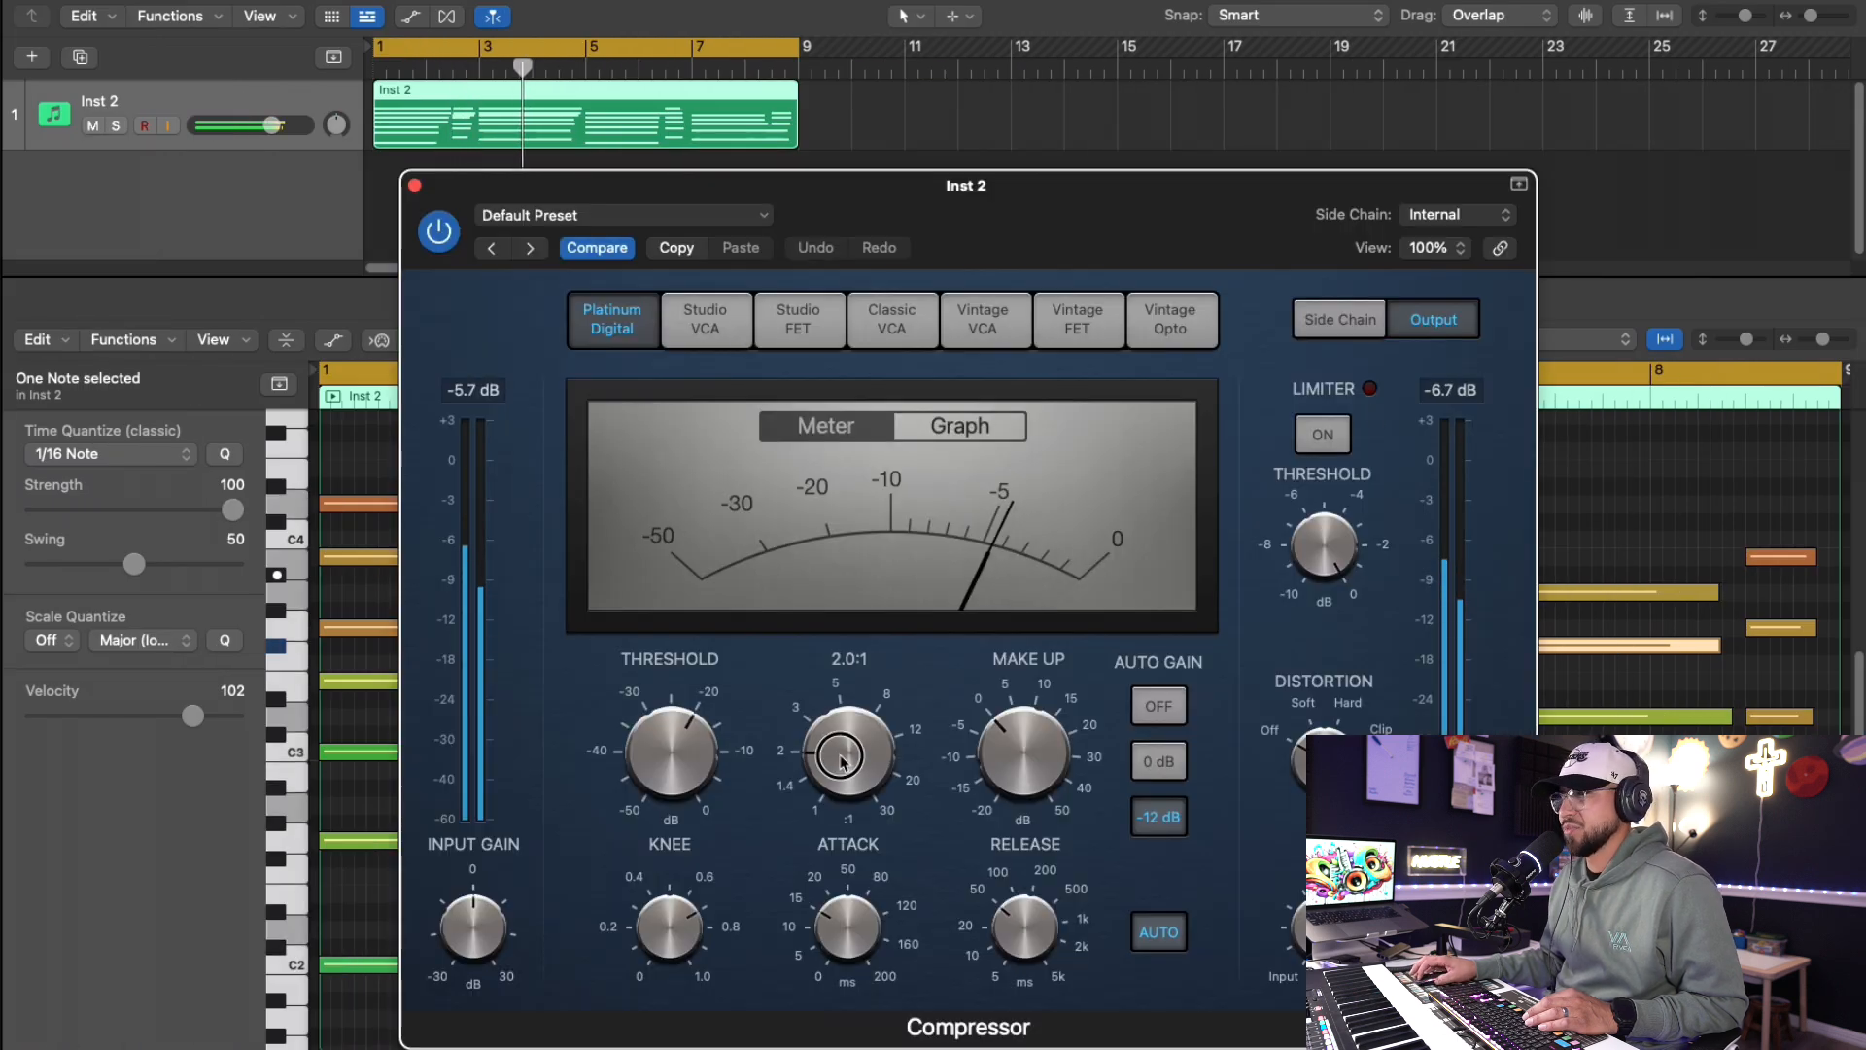
{"action": "left_click_drag", "start_coordinate": [842, 761], "coordinate": [785, 778]}
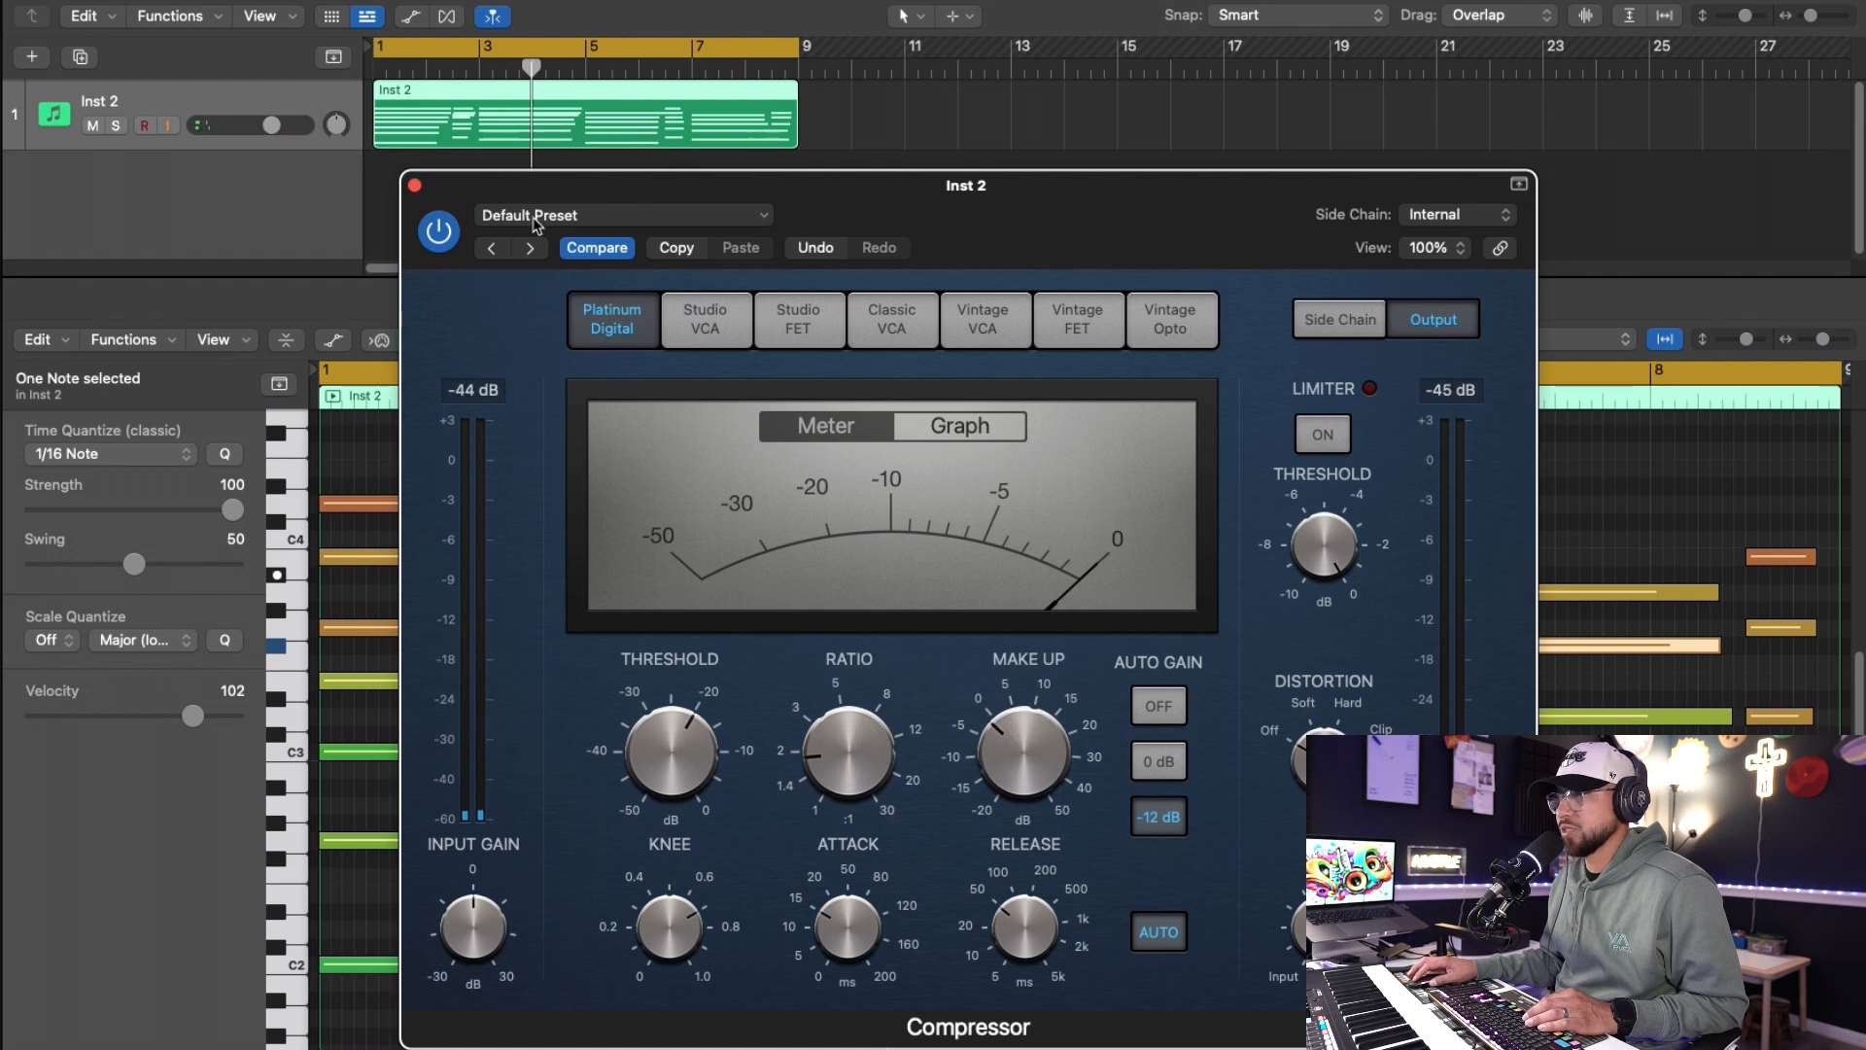
{"action": "left_click", "coordinate": [414, 185]}
- Return the playhead to bar 1 and set the Inst 2 track volume to about -0.9 dB
{"action": "key", "text": "Return"}
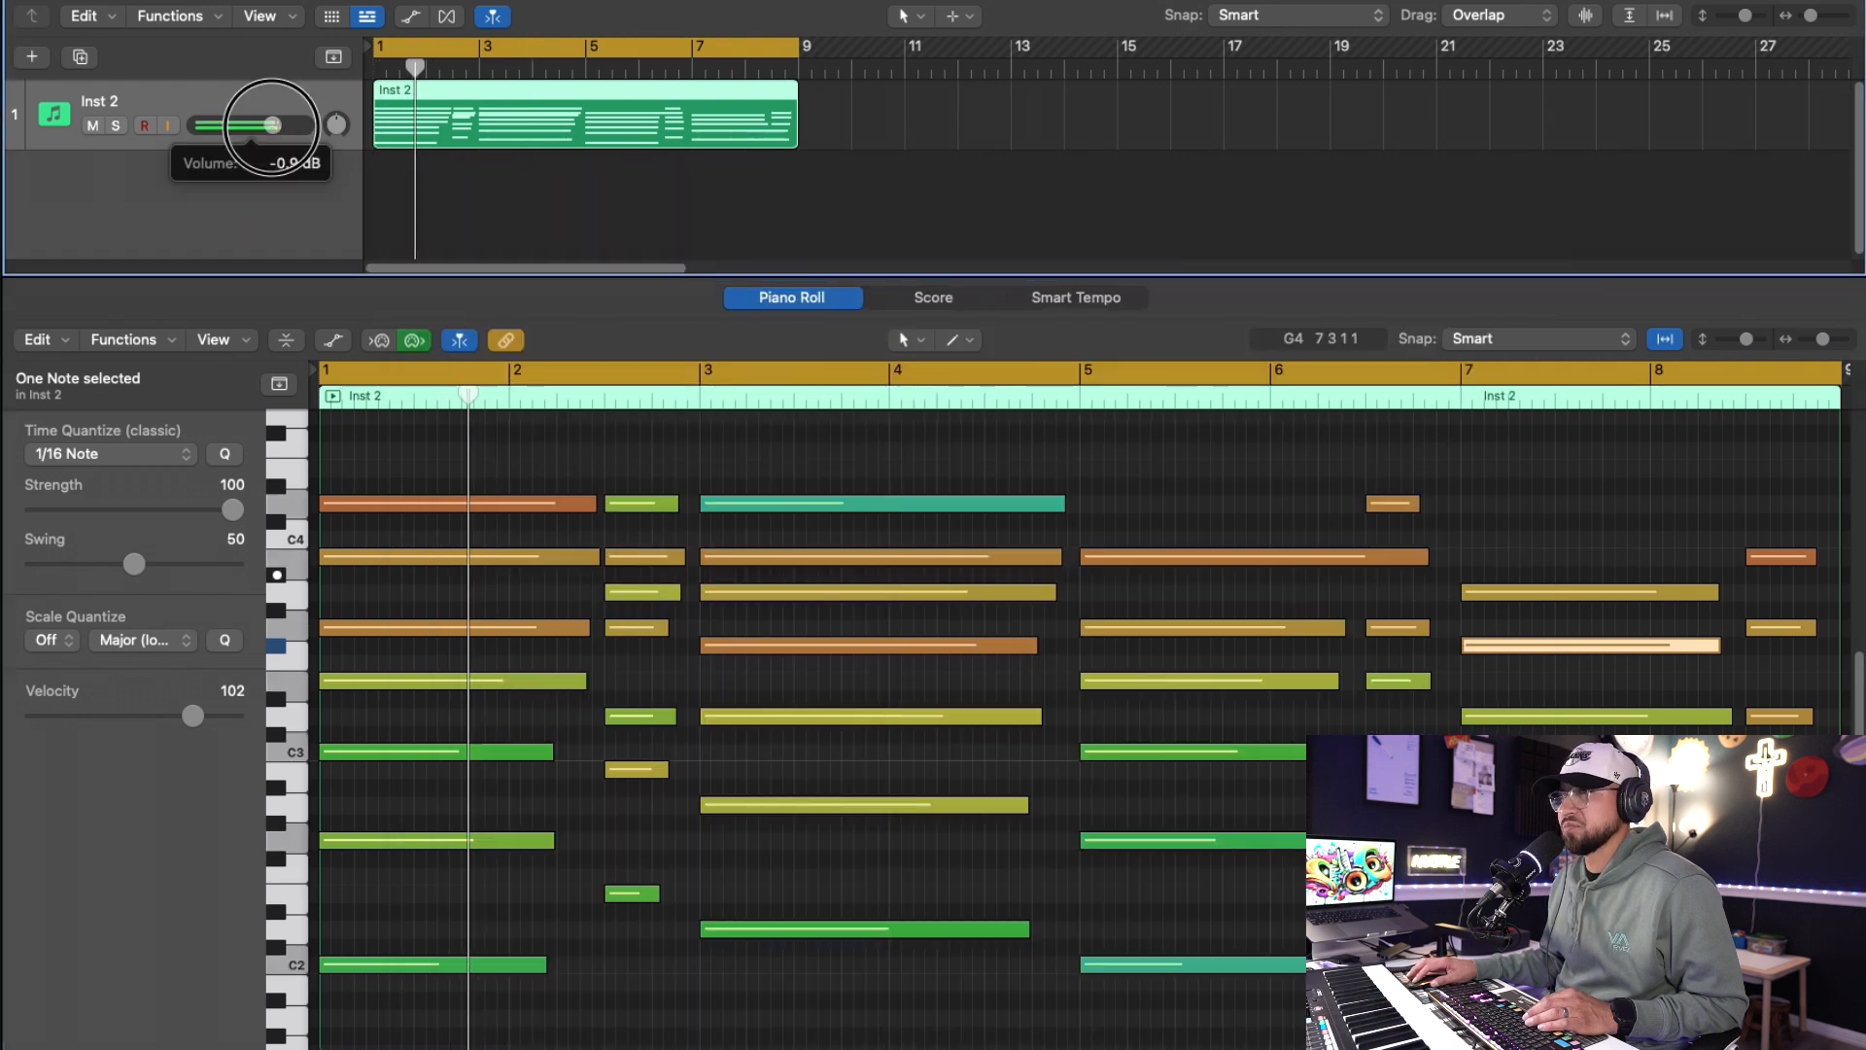
{"action": "left_click", "coordinate": [227, 171]}
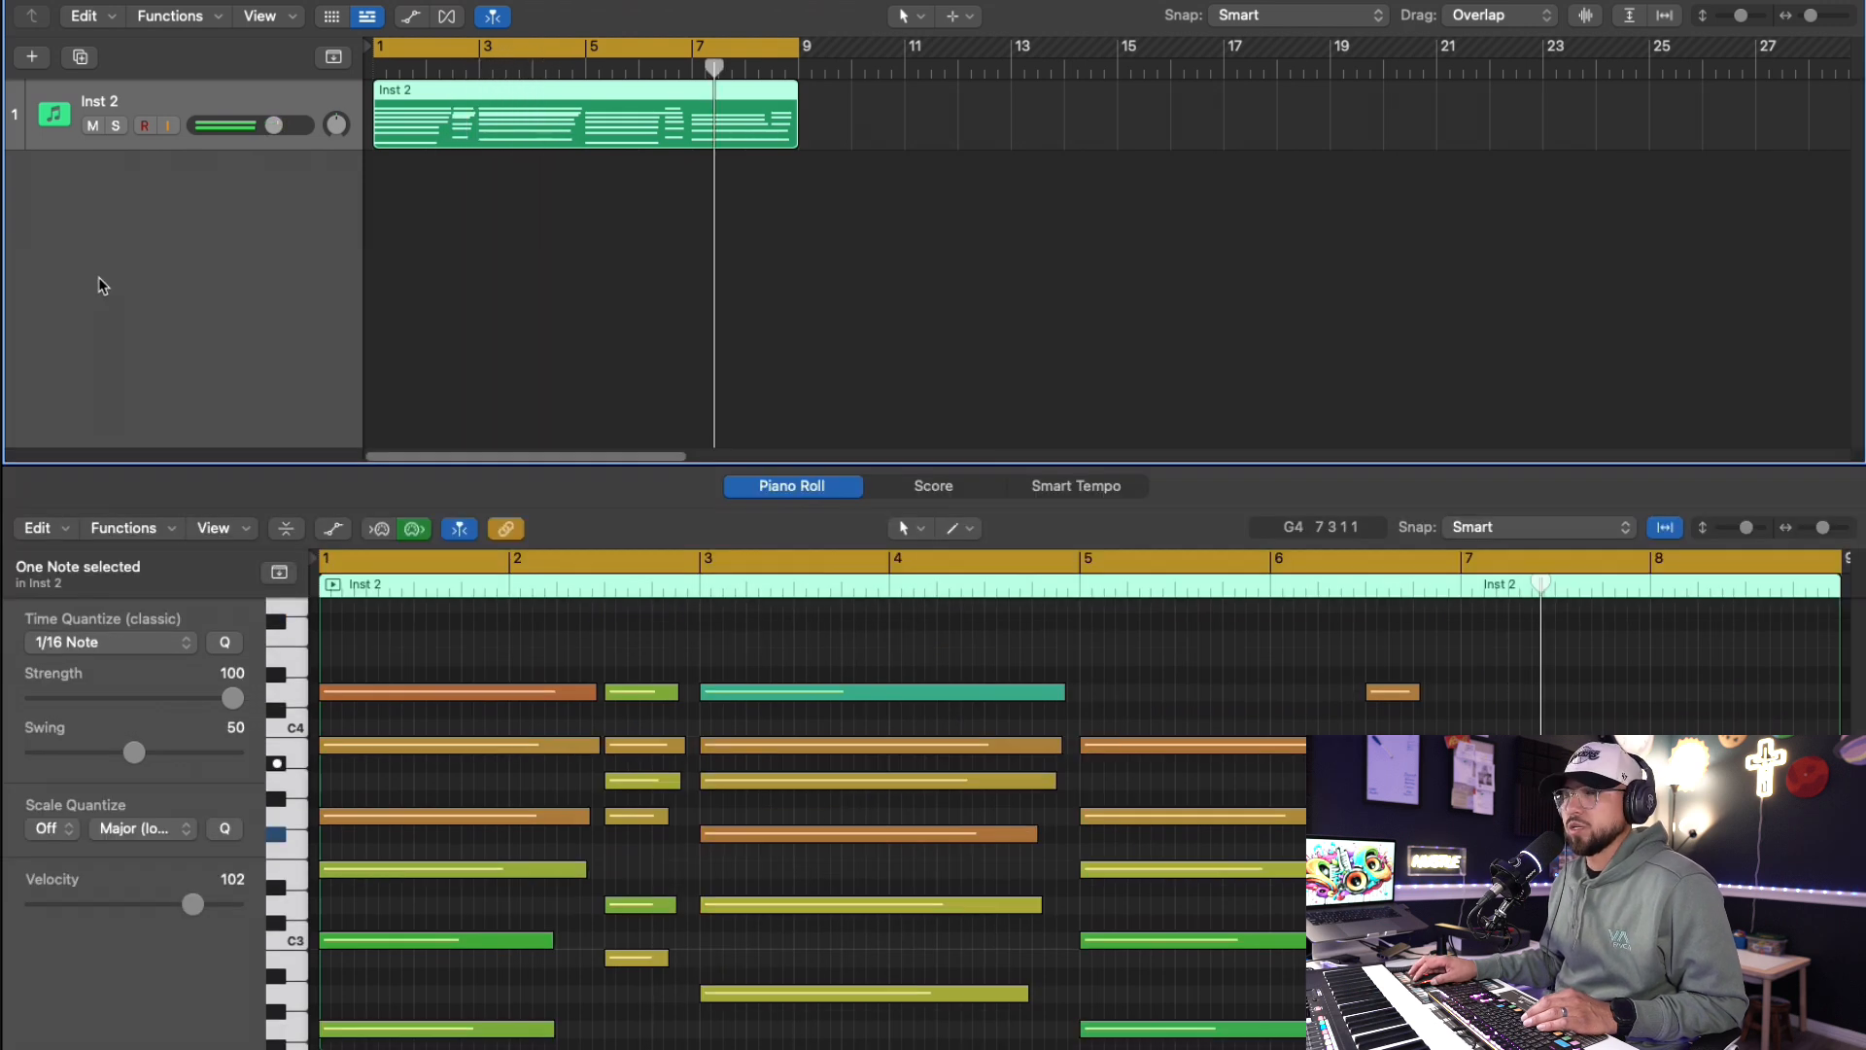
- Create a new software instrument track below Inst 2 and load SKY Keys in stereo on it
{"action": "key", "text": "alt+super+s"}
{"action": "key", "text": "i"}
{"action": "left_click", "coordinate": [95, 564]}
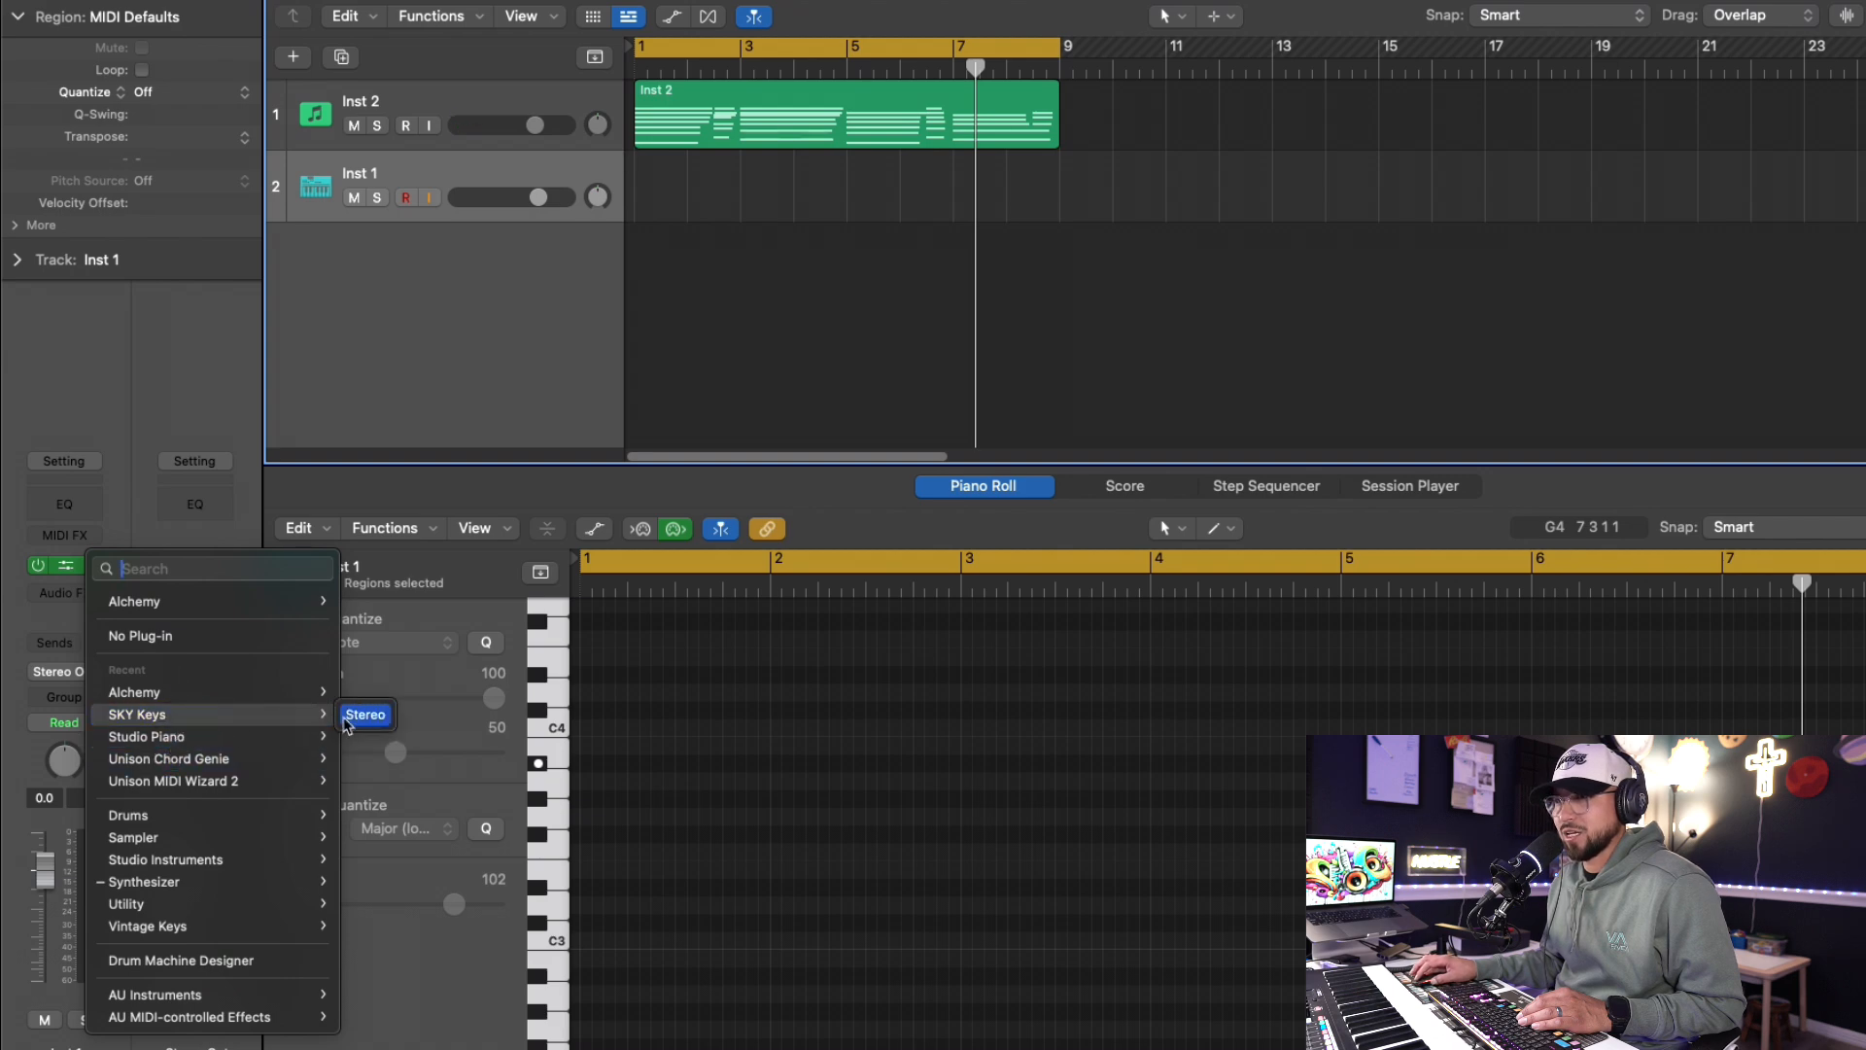
{"action": "left_click", "coordinate": [346, 720]}
{"action": "key", "text": "i"}
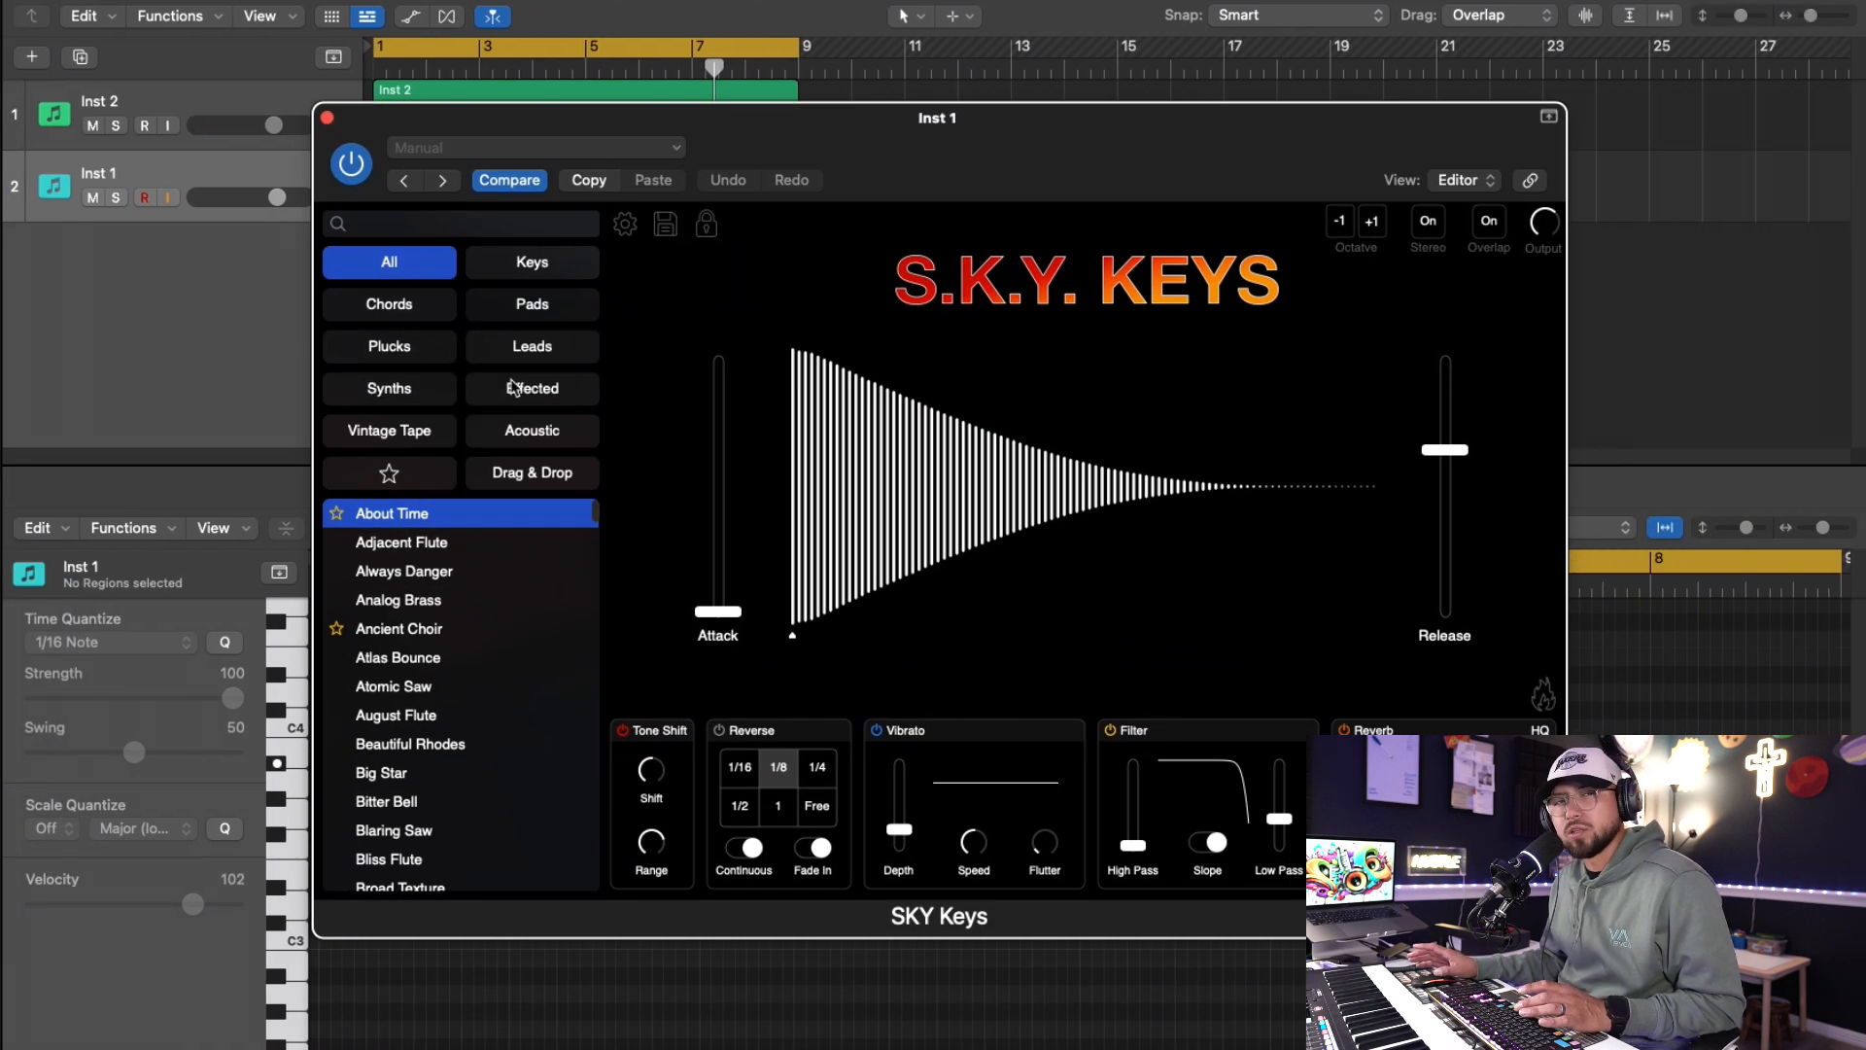
- Audition the Hyper Horn and Pay Attention leads in SKY Keys and load the Process Flute preset
{"action": "left_click", "coordinate": [530, 344]}
{"action": "left_click", "coordinate": [452, 573]}
{"action": "left_click", "coordinate": [457, 746]}
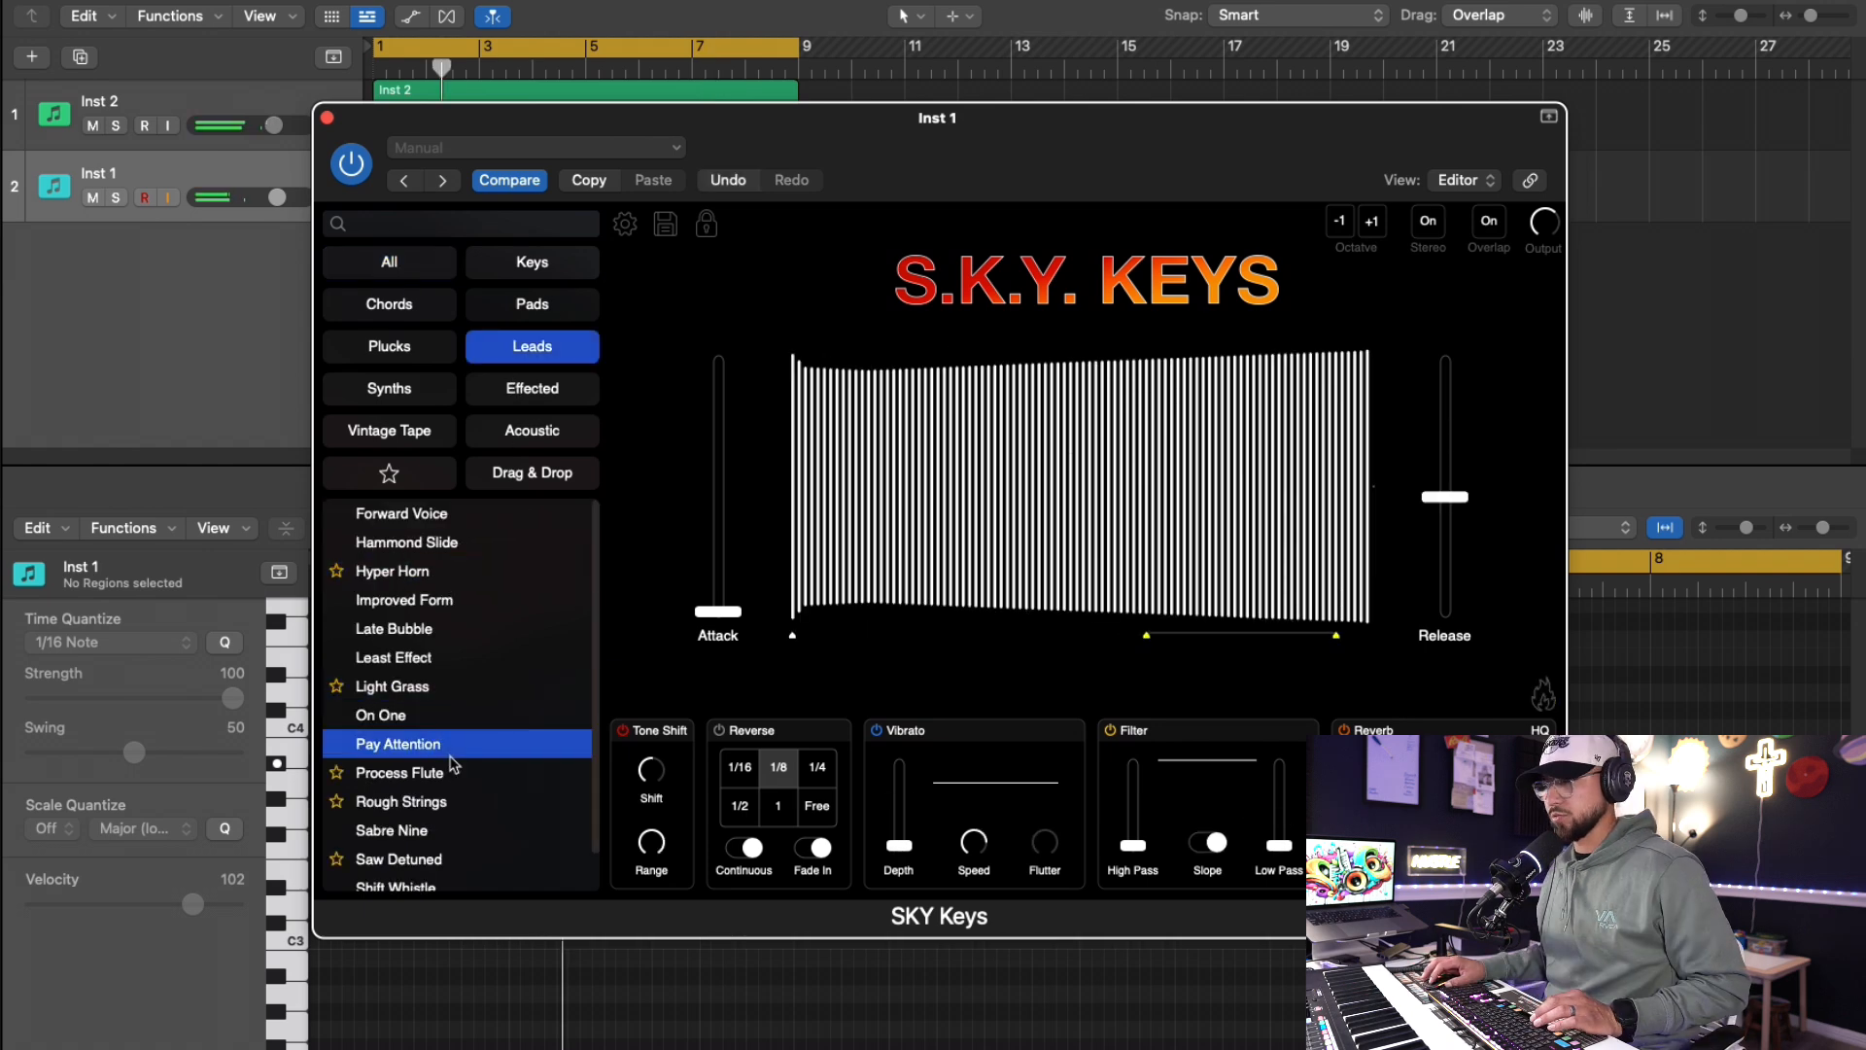
{"action": "left_click", "coordinate": [459, 774]}
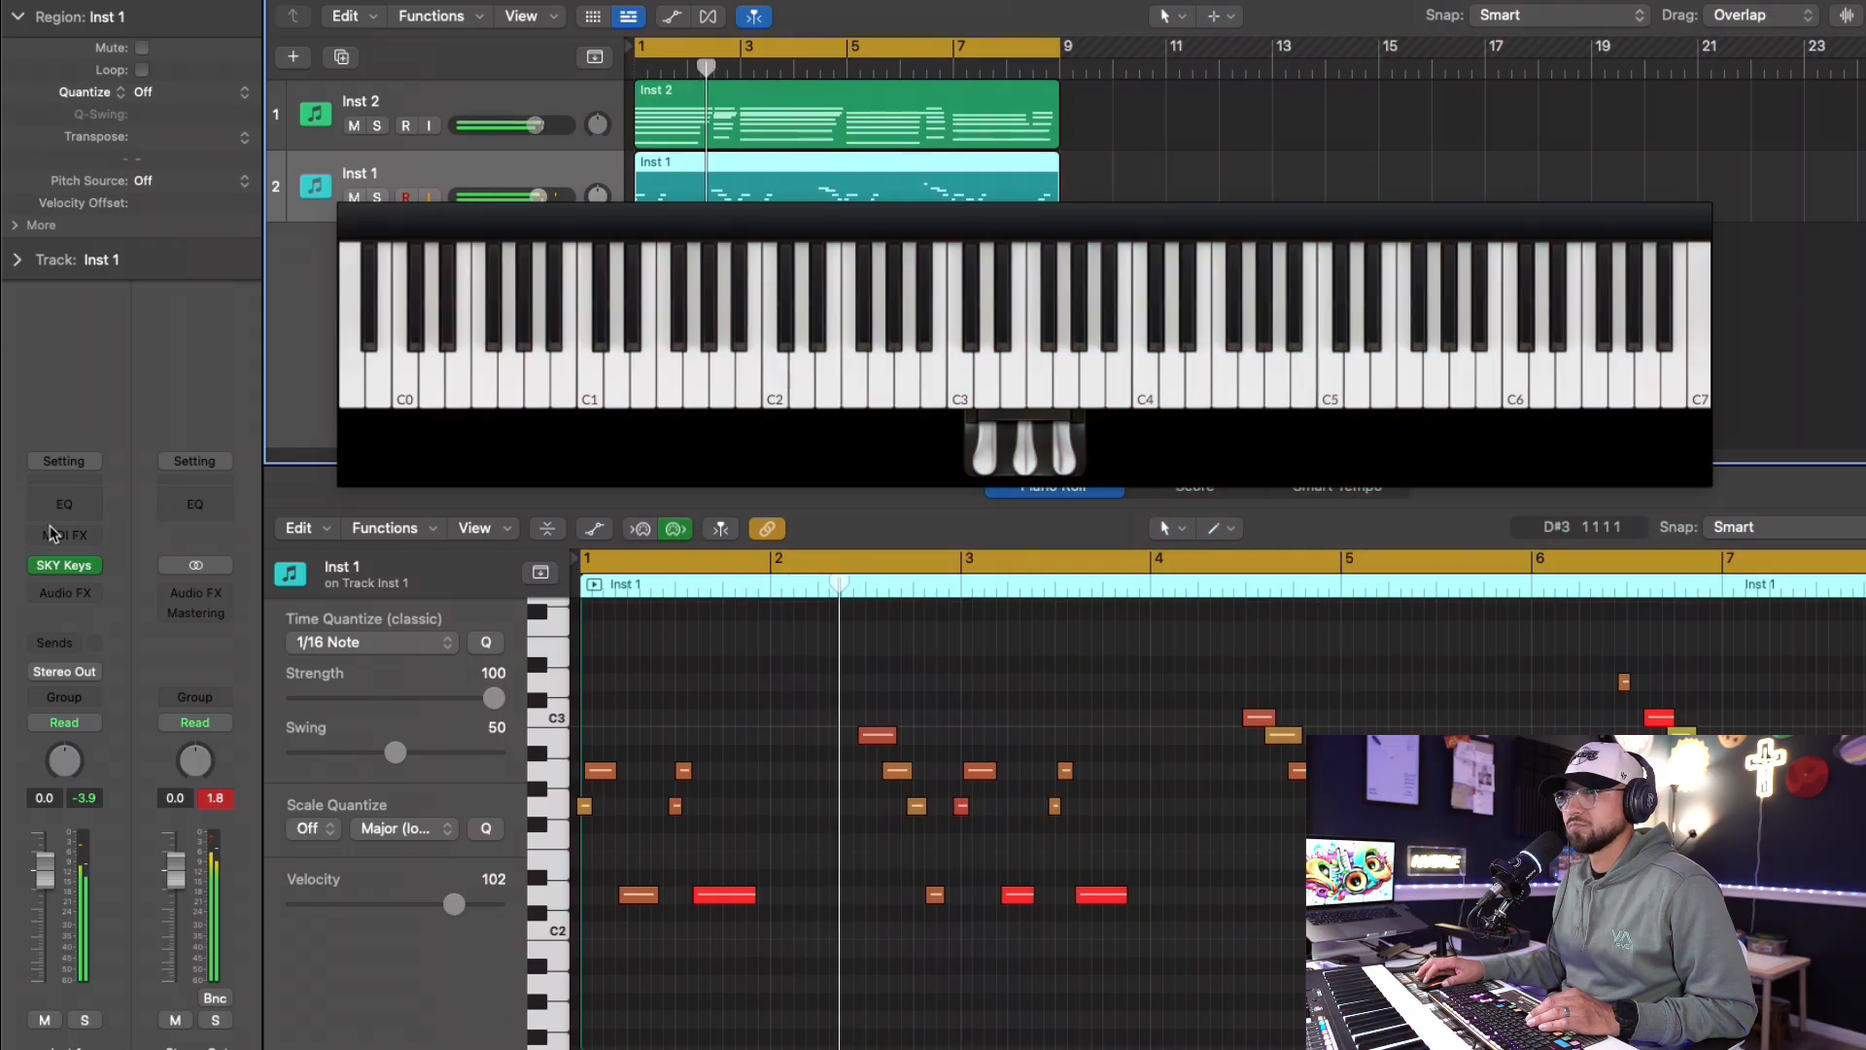
- Add a Channel EQ to Inst 1 with a low cut near 474 Hz, a mid dip of about 2.4 dB and a 5700 Hz high cut
{"action": "left_click", "coordinate": [53, 535]}
{"action": "left_click", "coordinate": [69, 507]}
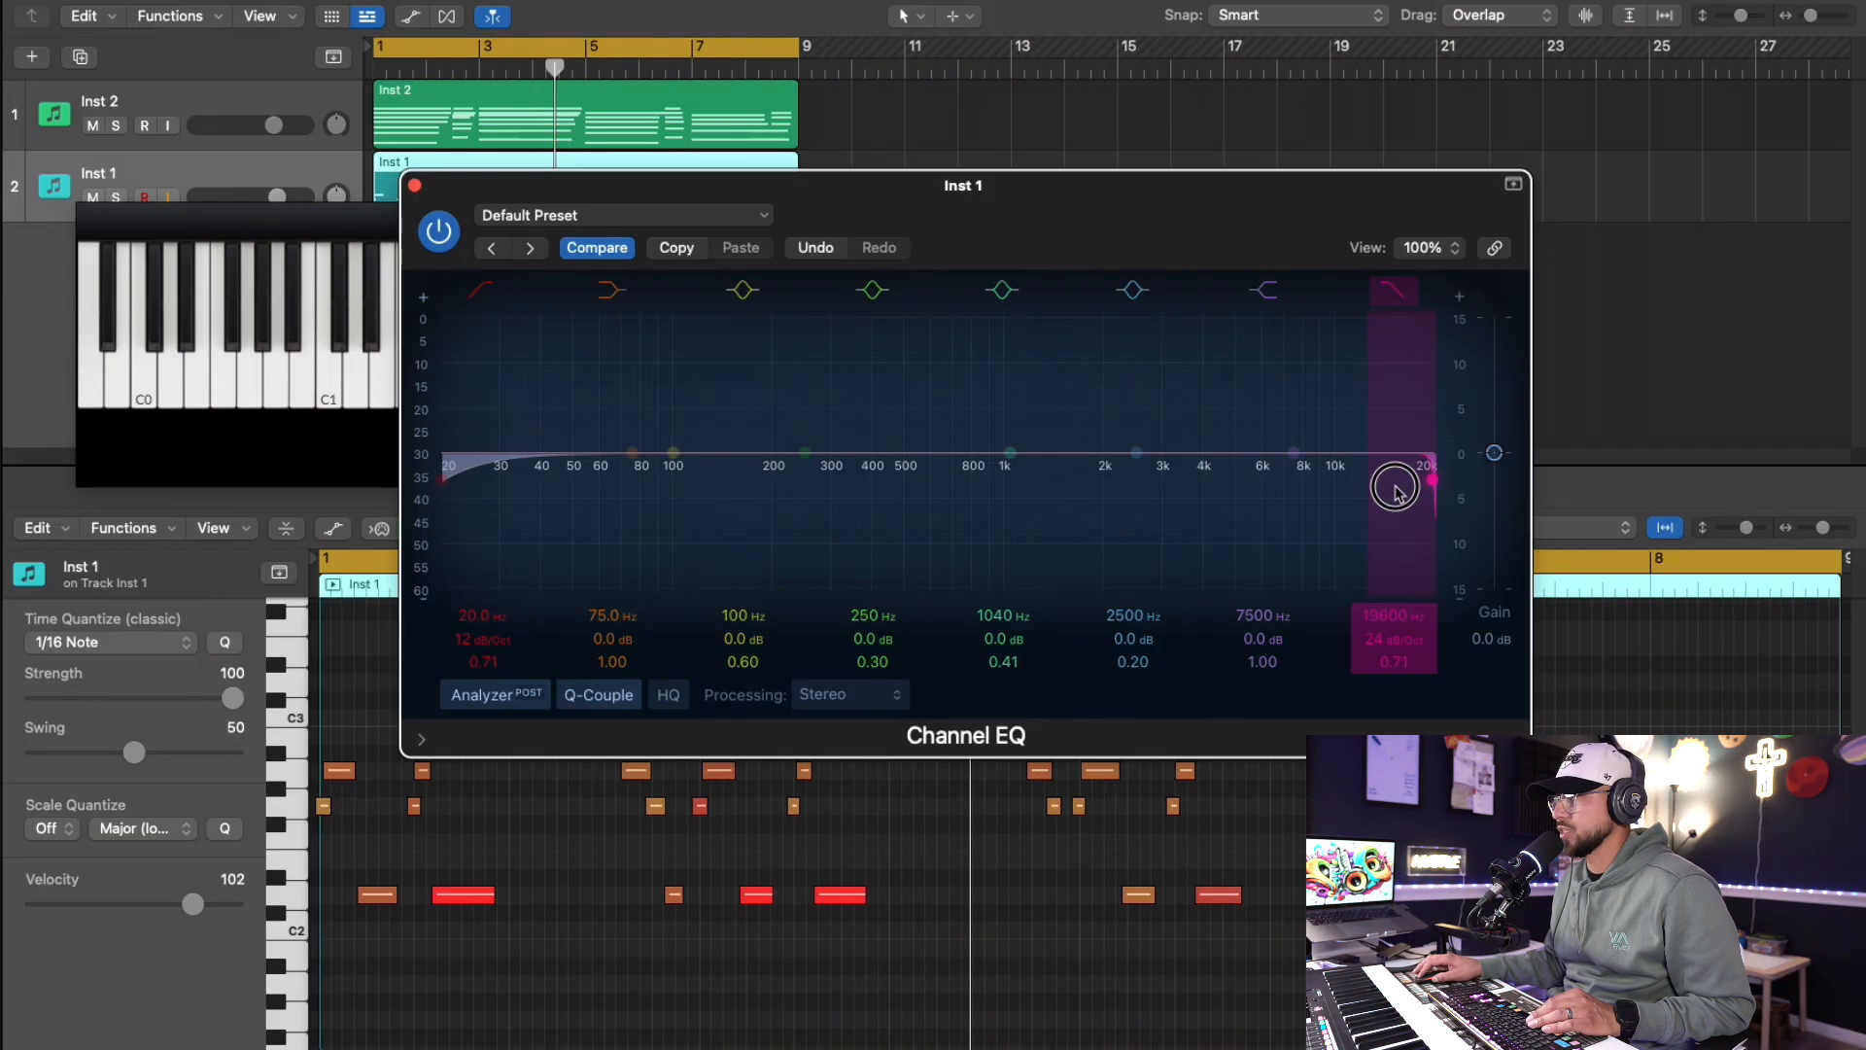
{"action": "left_click_drag", "start_coordinate": [1396, 487], "coordinate": [1215, 491]}
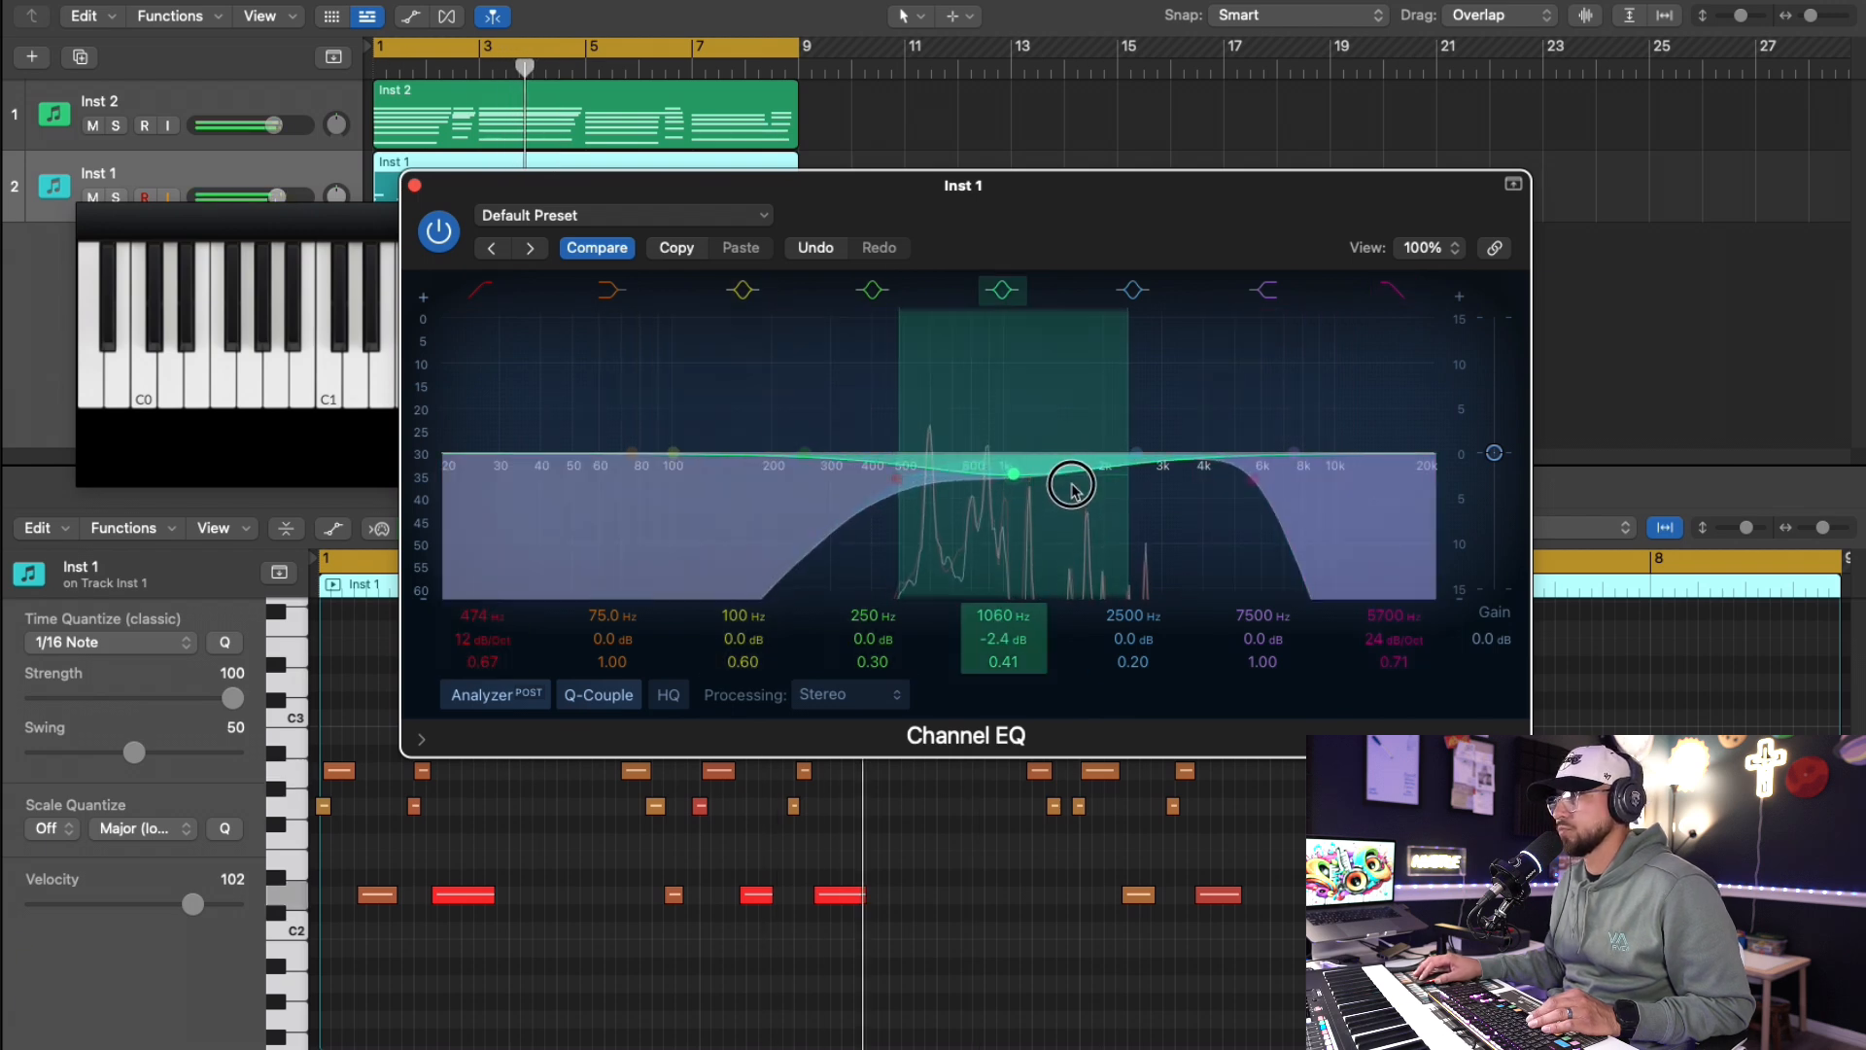
{"action": "left_click_drag", "start_coordinate": [1072, 476], "coordinate": [1021, 476]}
{"action": "left_click_drag", "start_coordinate": [892, 479], "coordinate": [895, 483]}
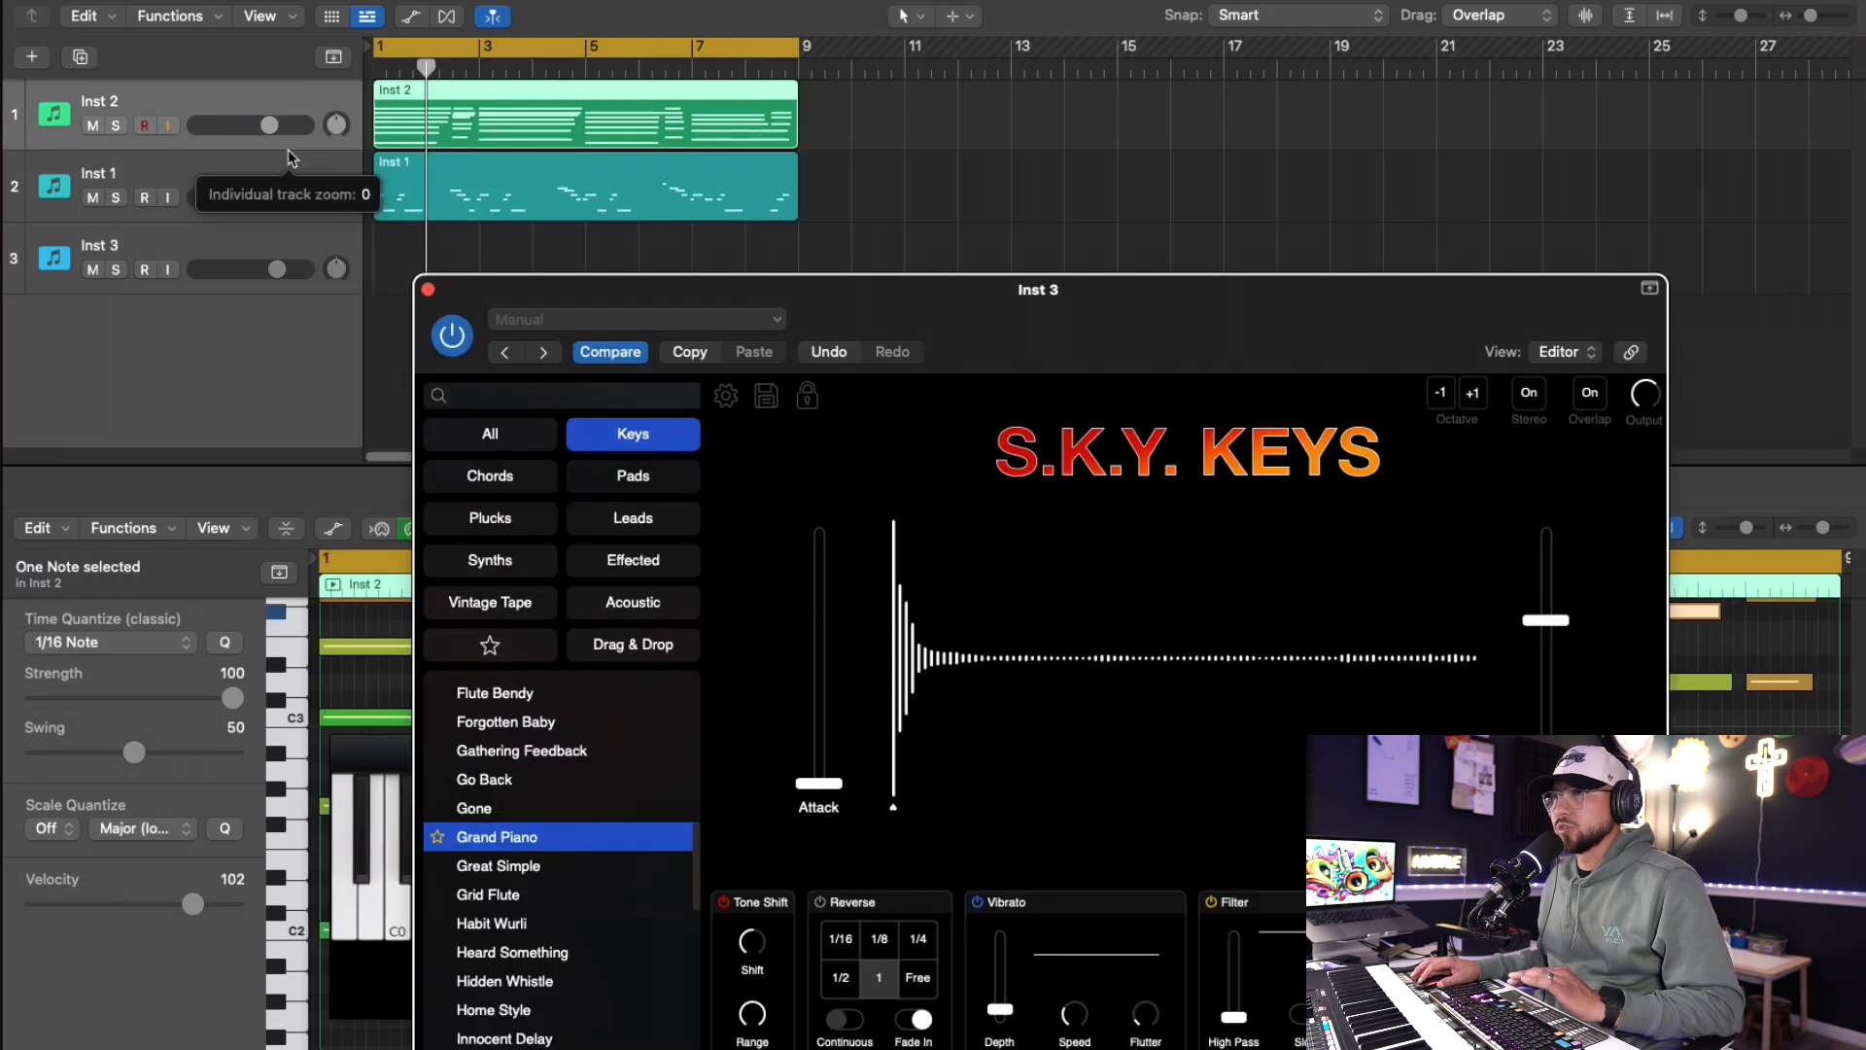
- Select the Inst 1 track and then the Inst 2 track to review their parts
{"action": "left_click", "coordinate": [289, 161]}
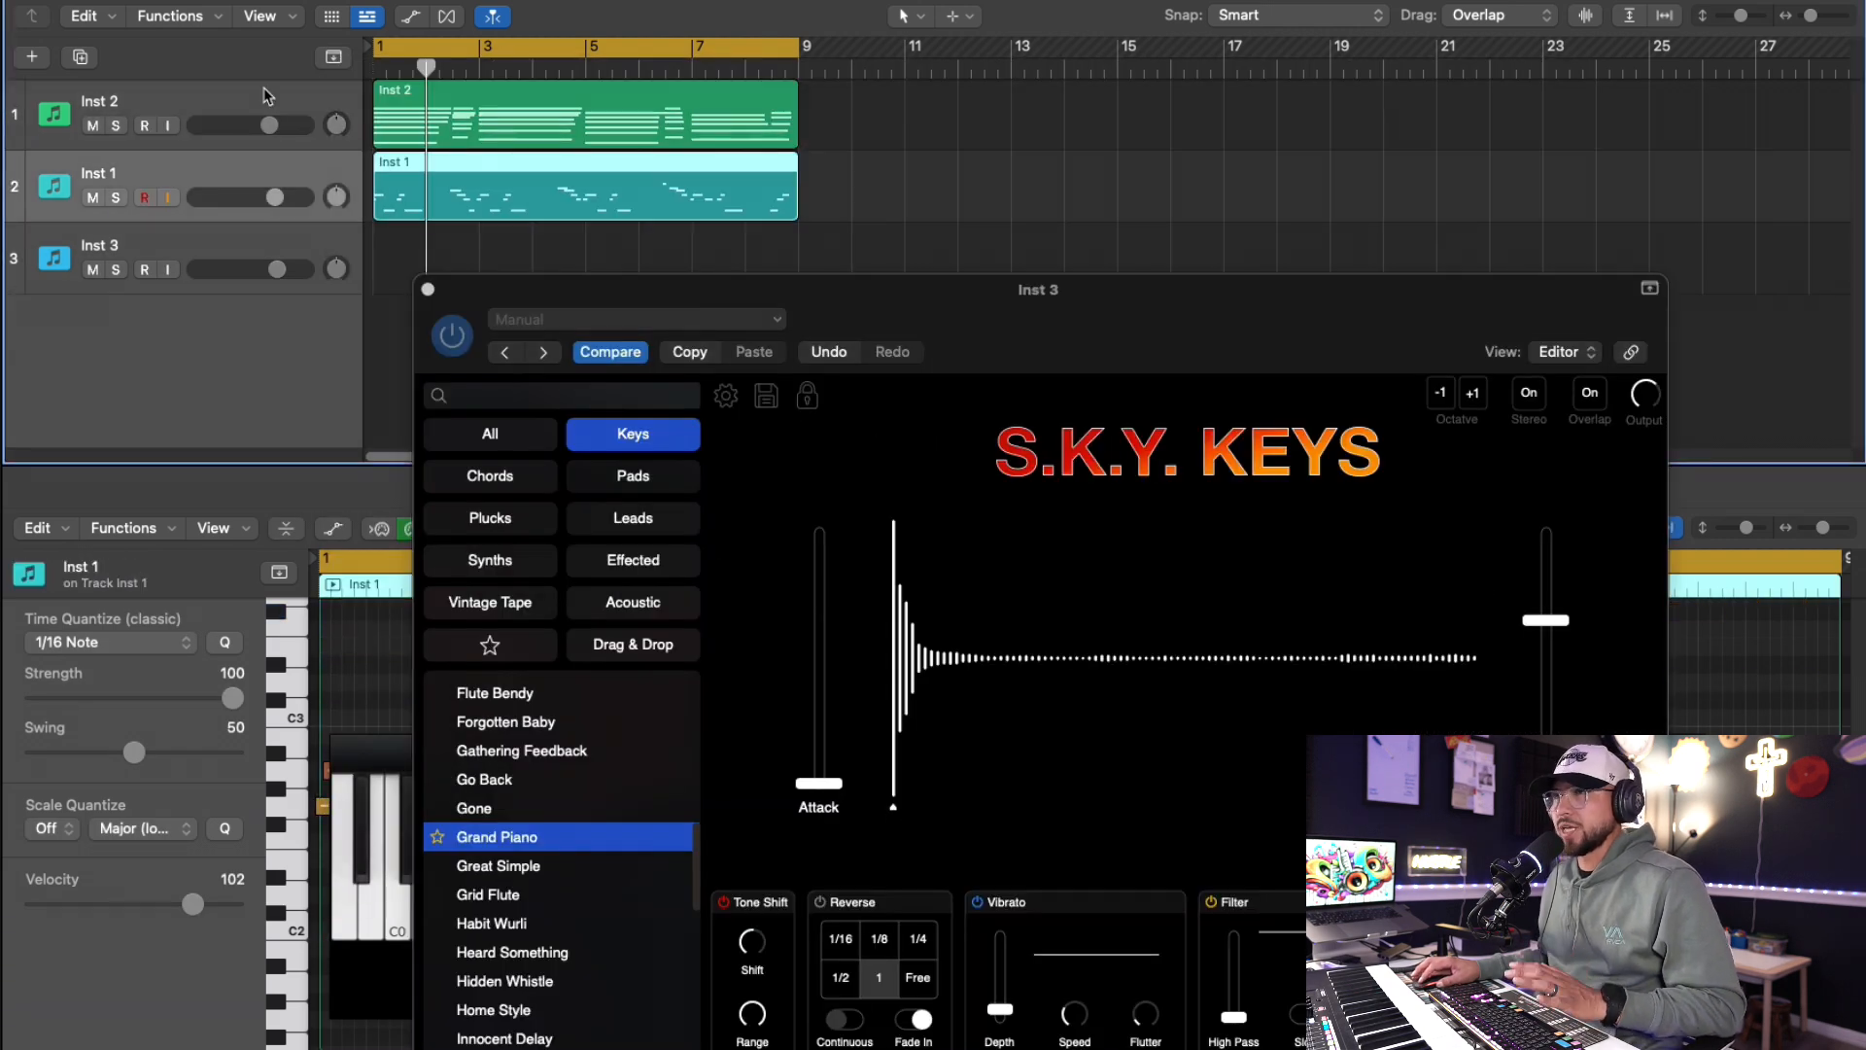
{"action": "left_click", "coordinate": [258, 103]}
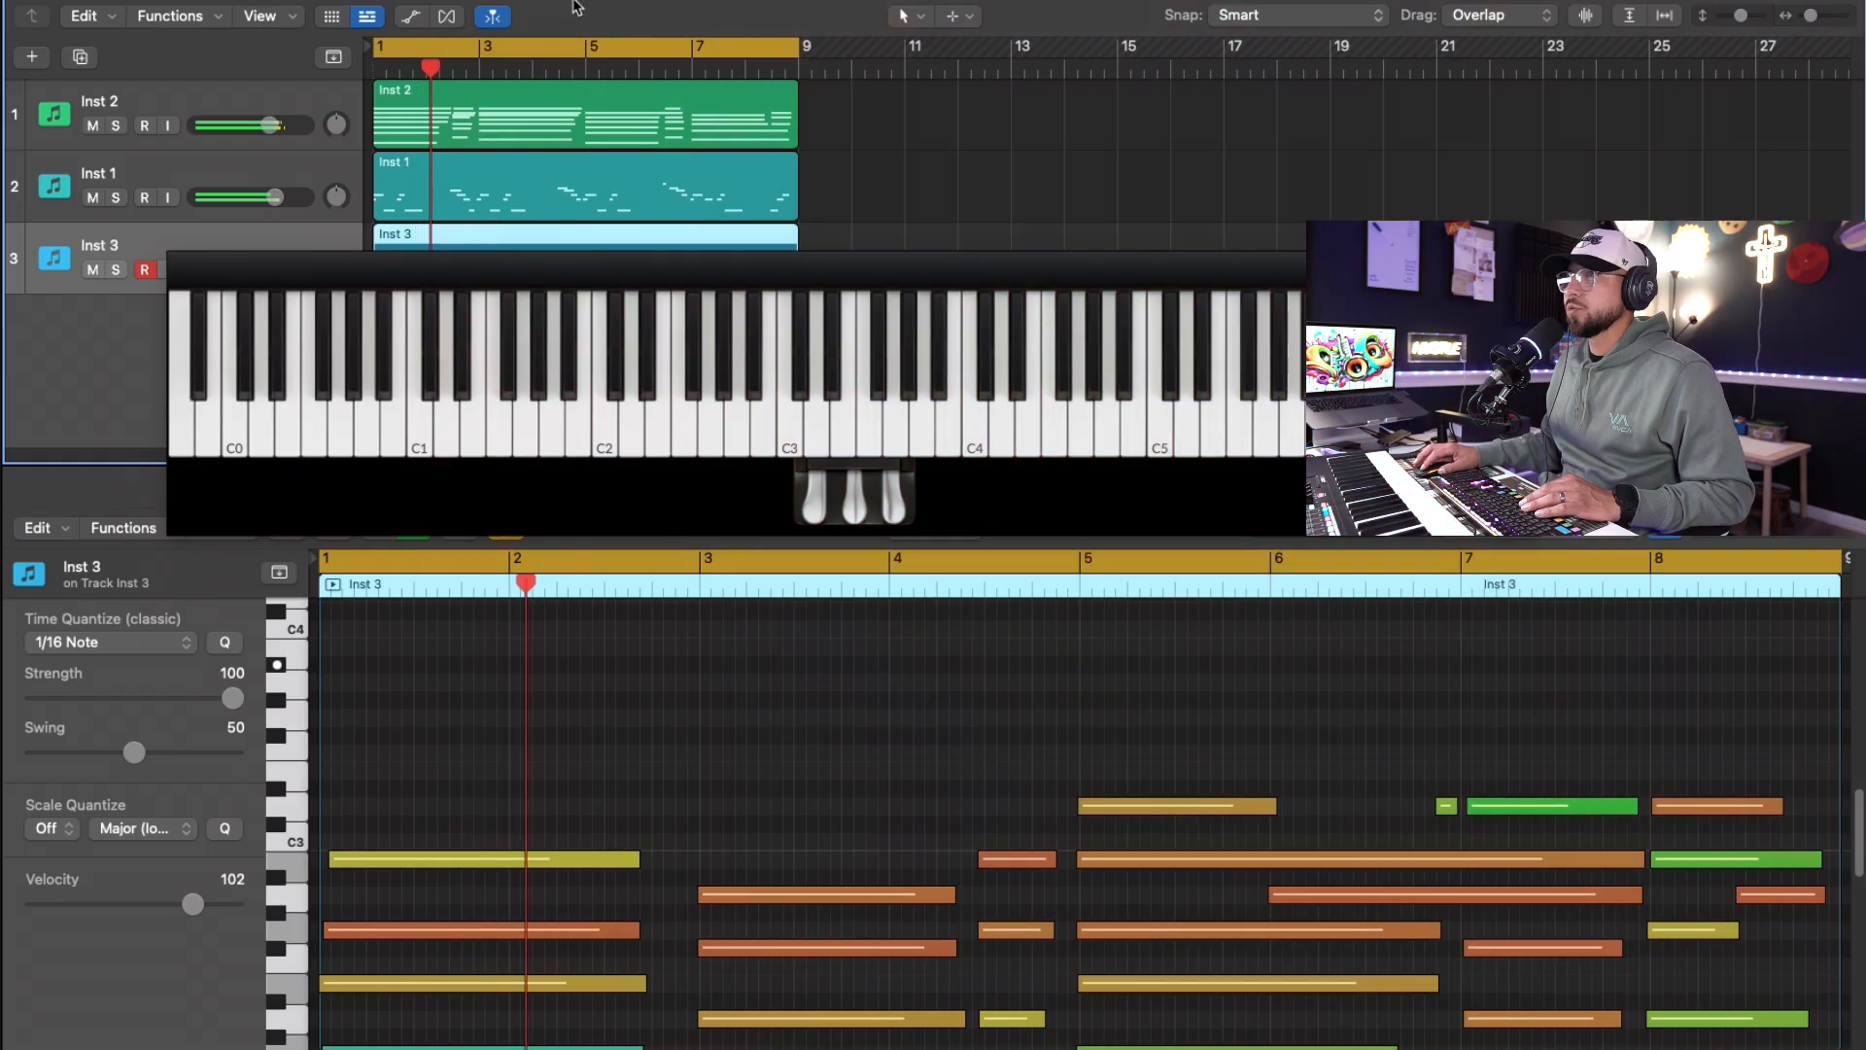
- Stop recording Inst 3 and move the last A2 note in bar 8 one sixteenth later
{"action": "key", "text": "space"}
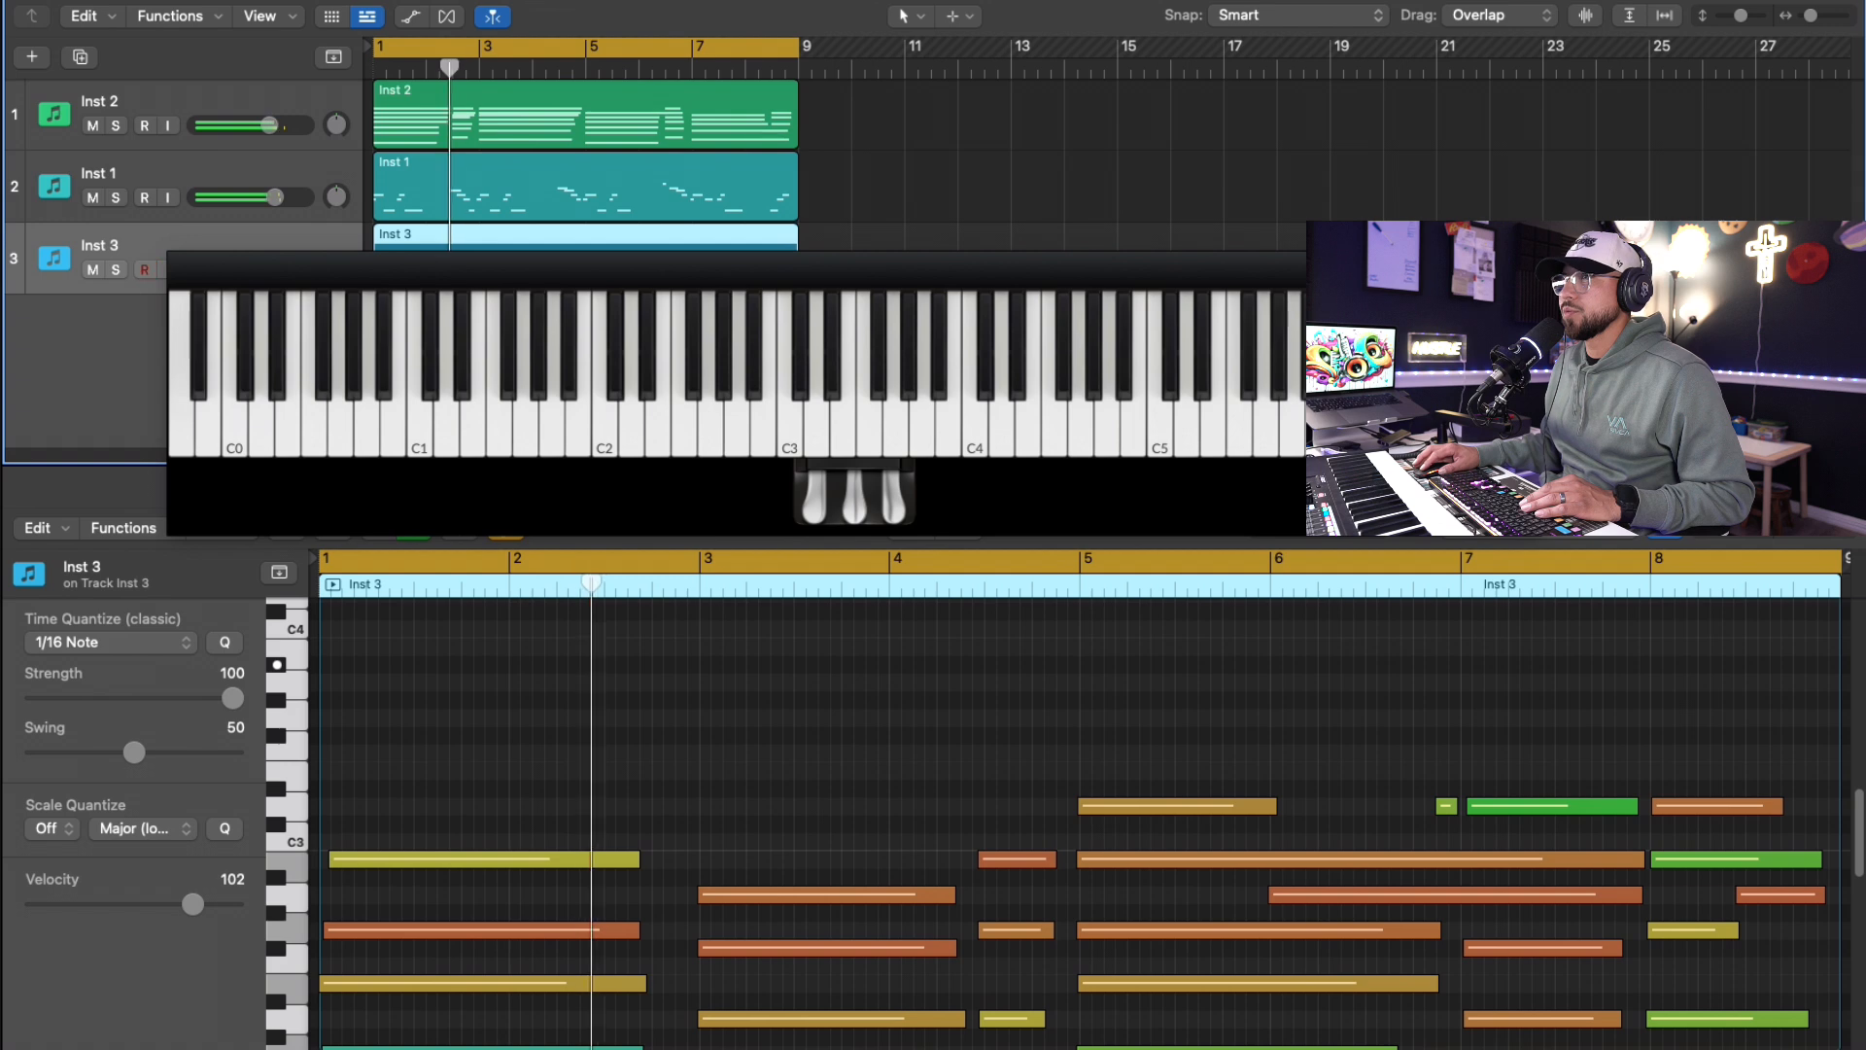
{"action": "left_click_drag", "start_coordinate": [1756, 817], "coordinate": [1768, 819]}
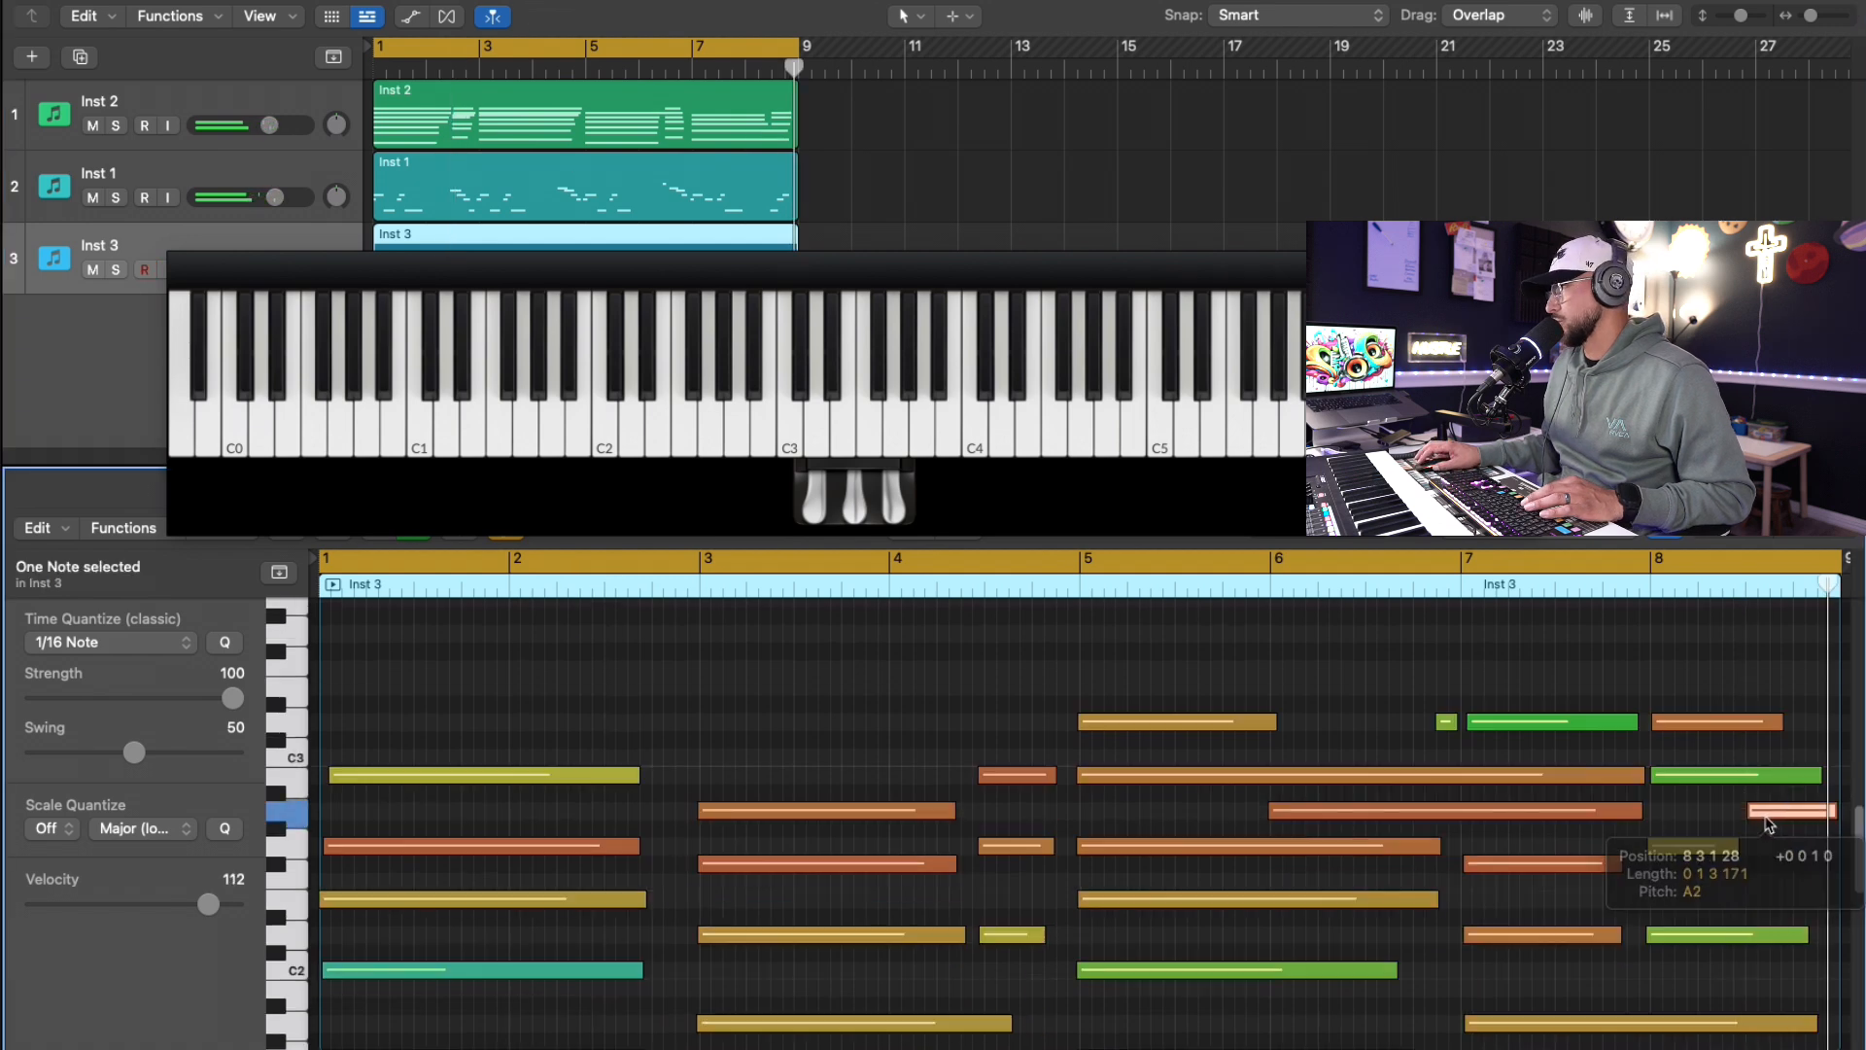
{"action": "left_click", "coordinate": [1758, 836]}
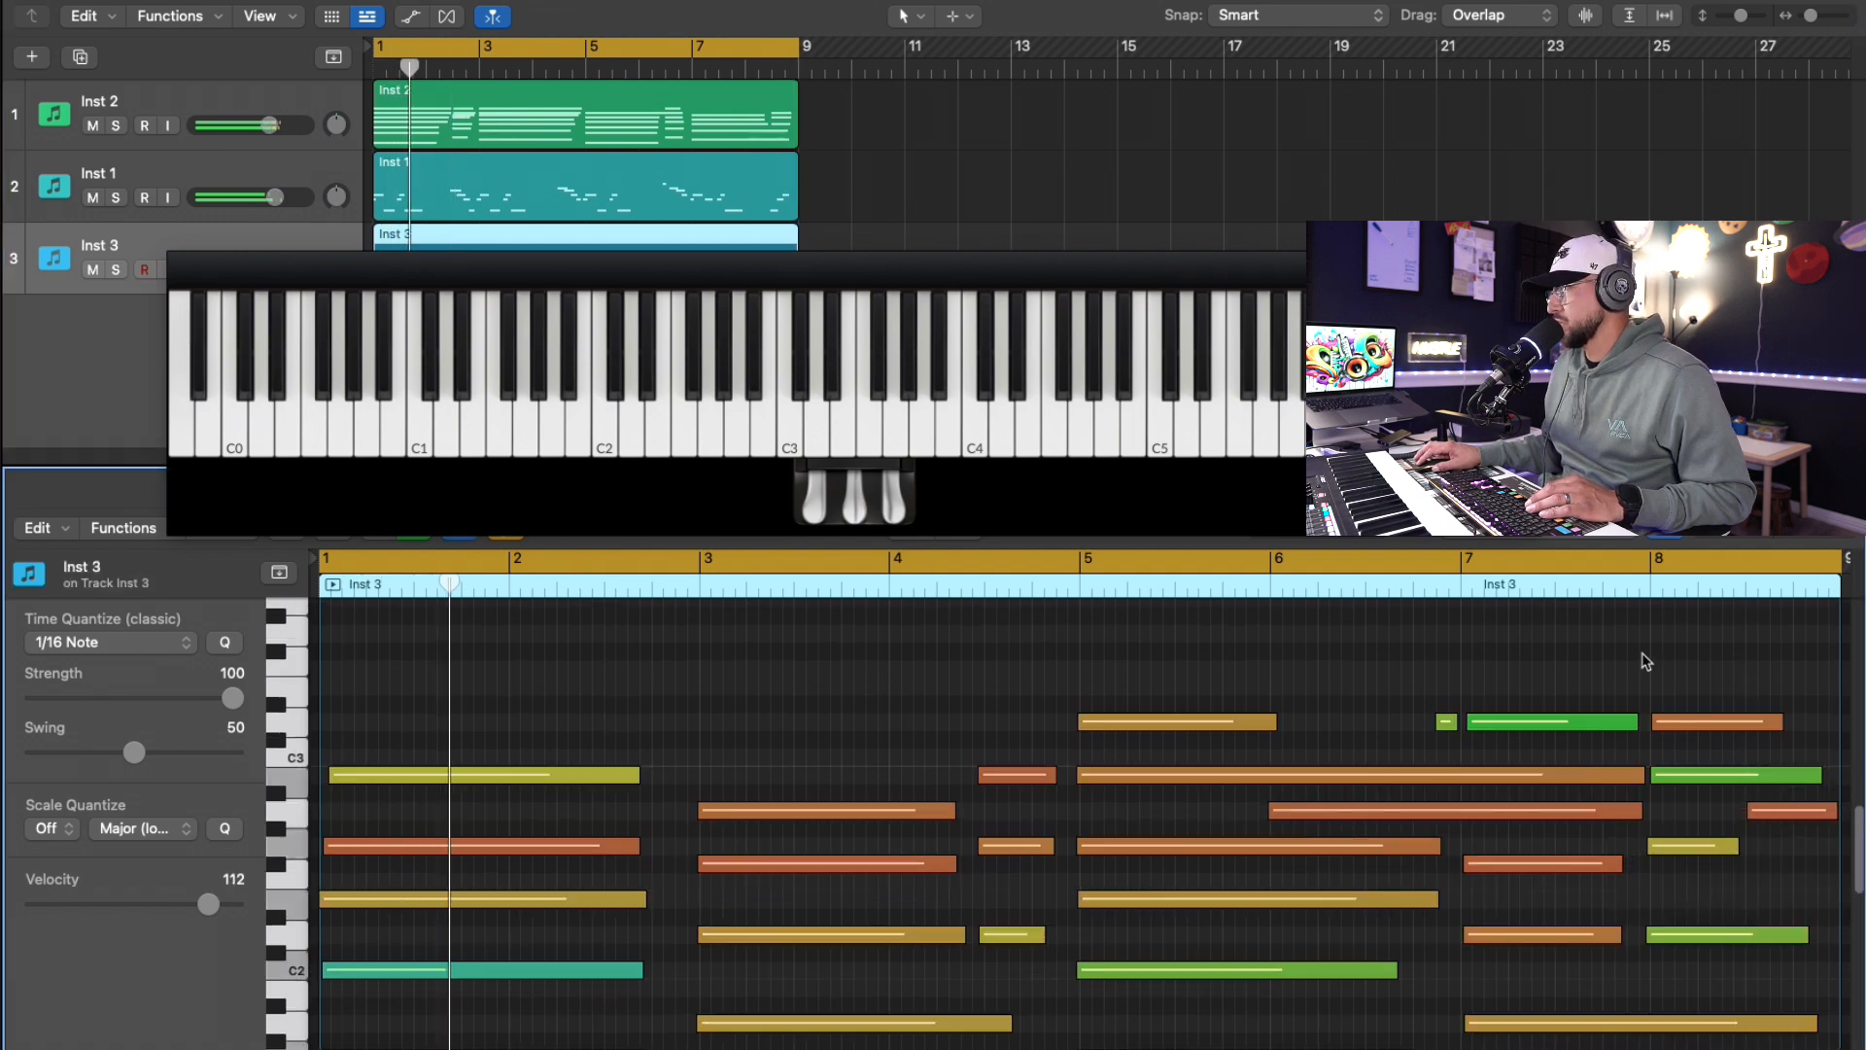
{"action": "left_click", "coordinate": [1639, 589]}
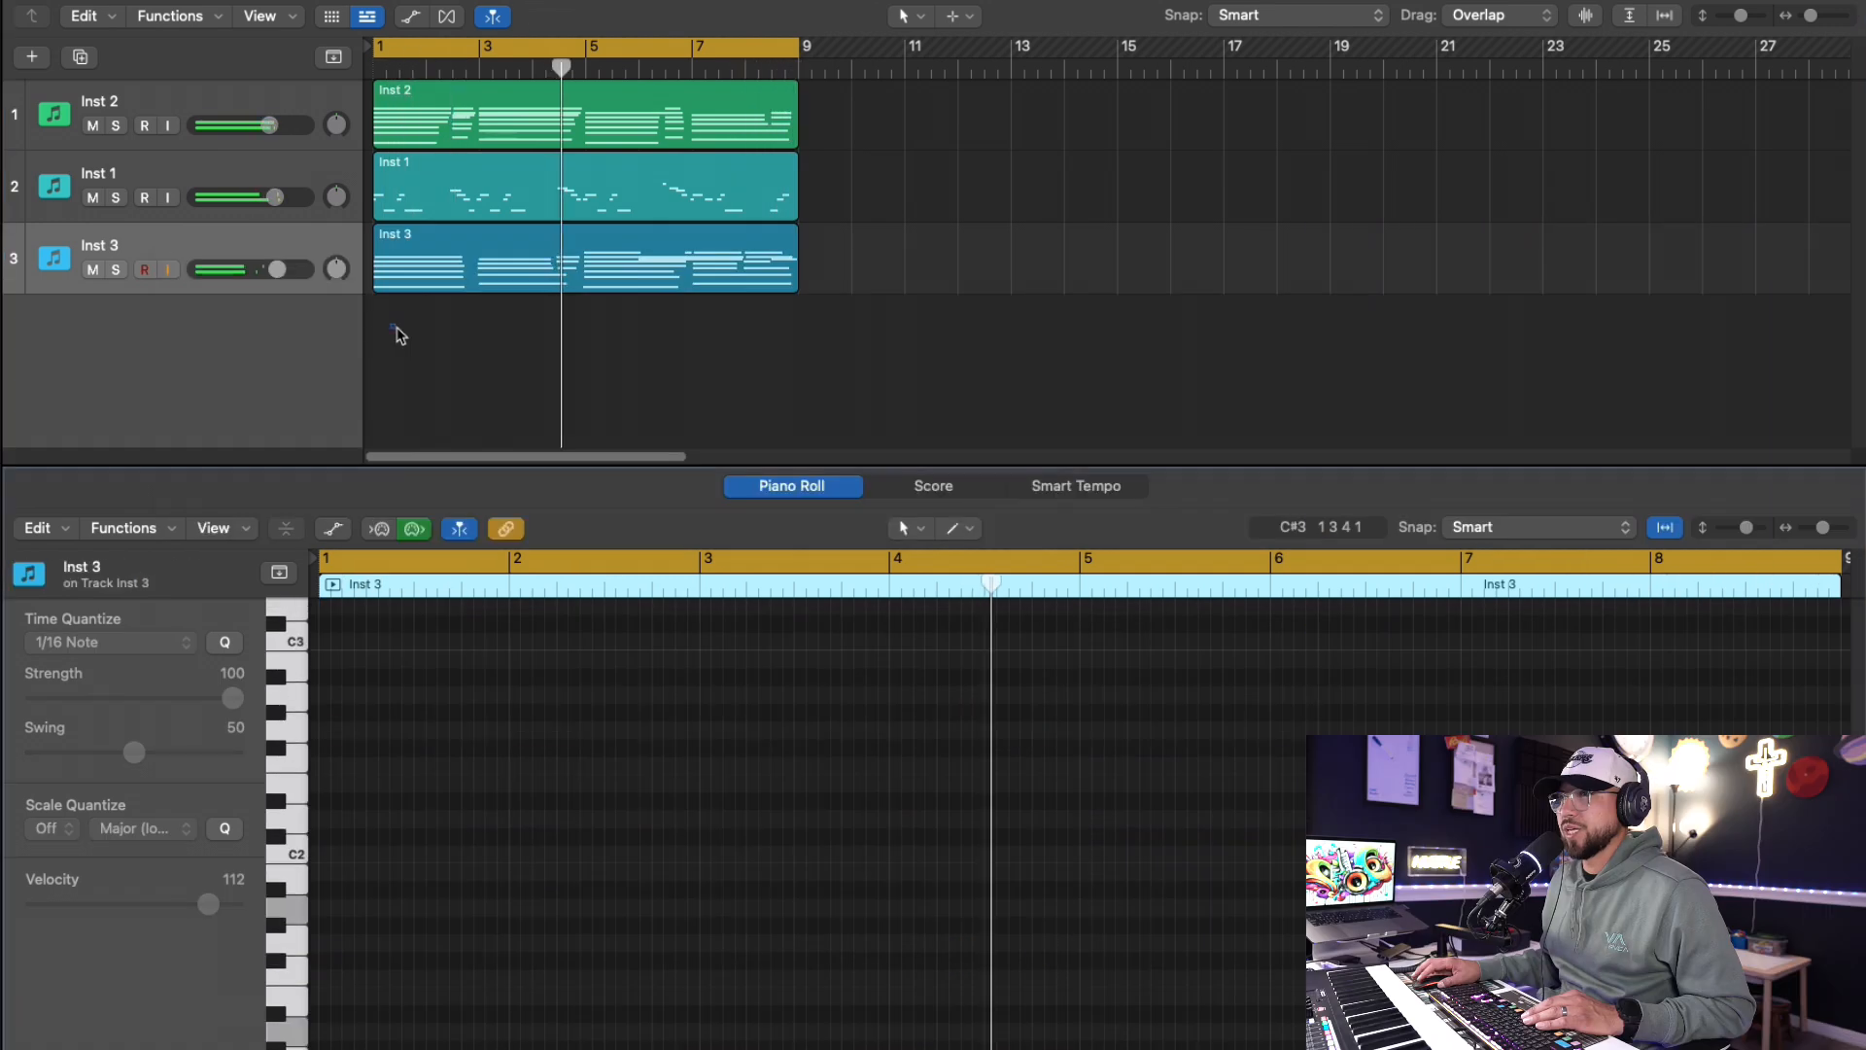
- Select the Inst 3 track, open its SKY Keys plugin to check the Grand Piano preset, and close the window
{"action": "left_click", "coordinate": [260, 271]}
{"action": "key", "text": "i"}
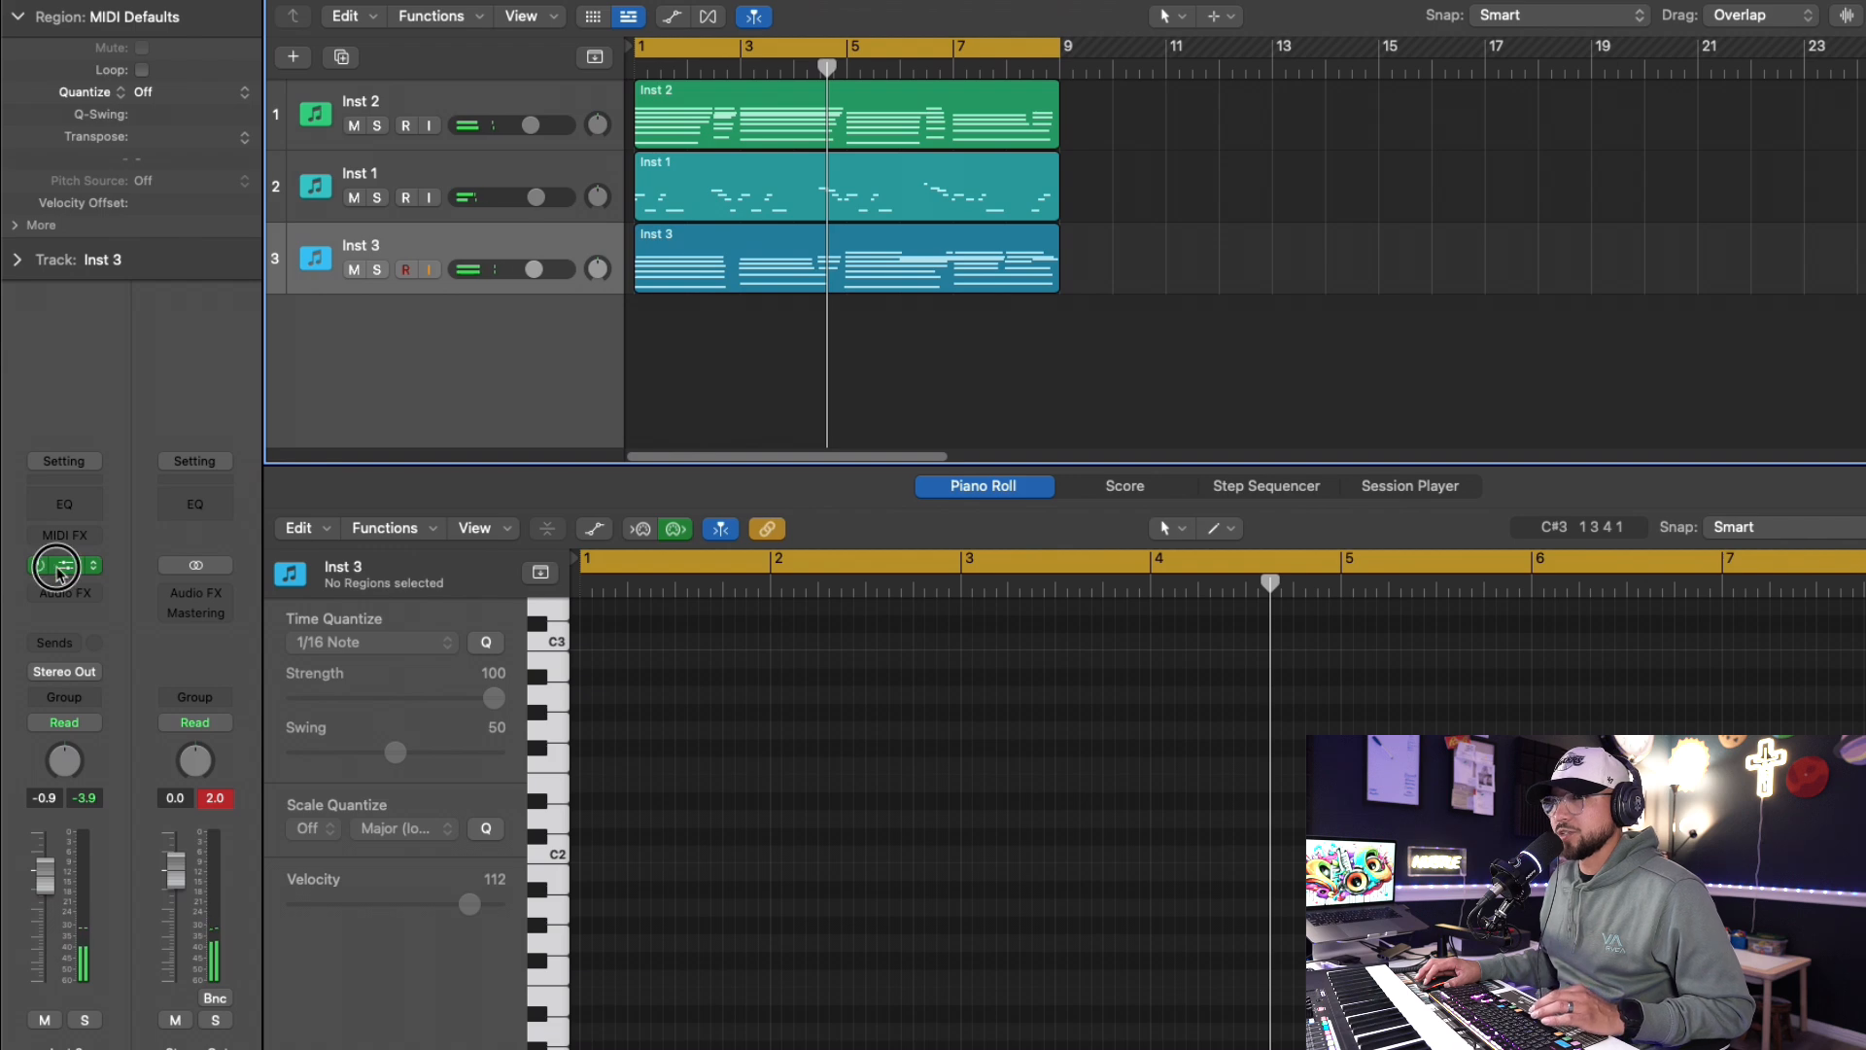
{"action": "left_click", "coordinate": [64, 564]}
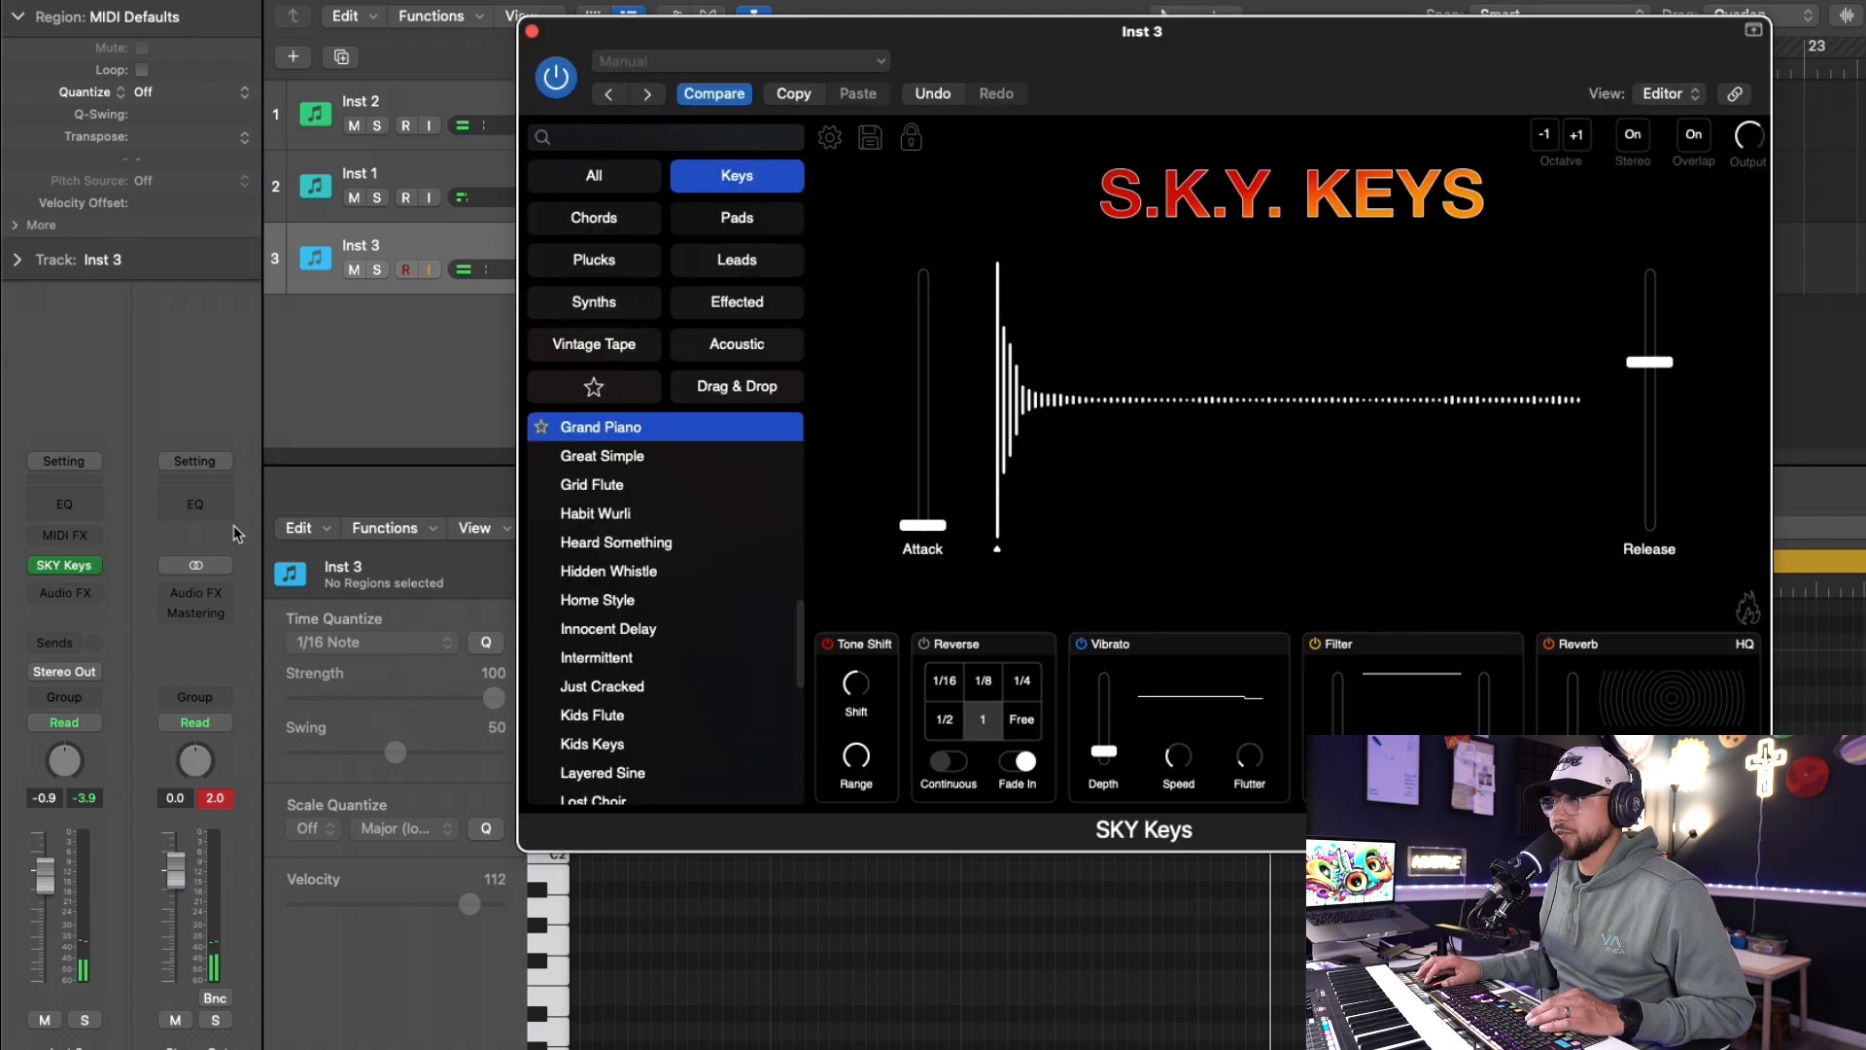
{"action": "left_click", "coordinate": [532, 32]}
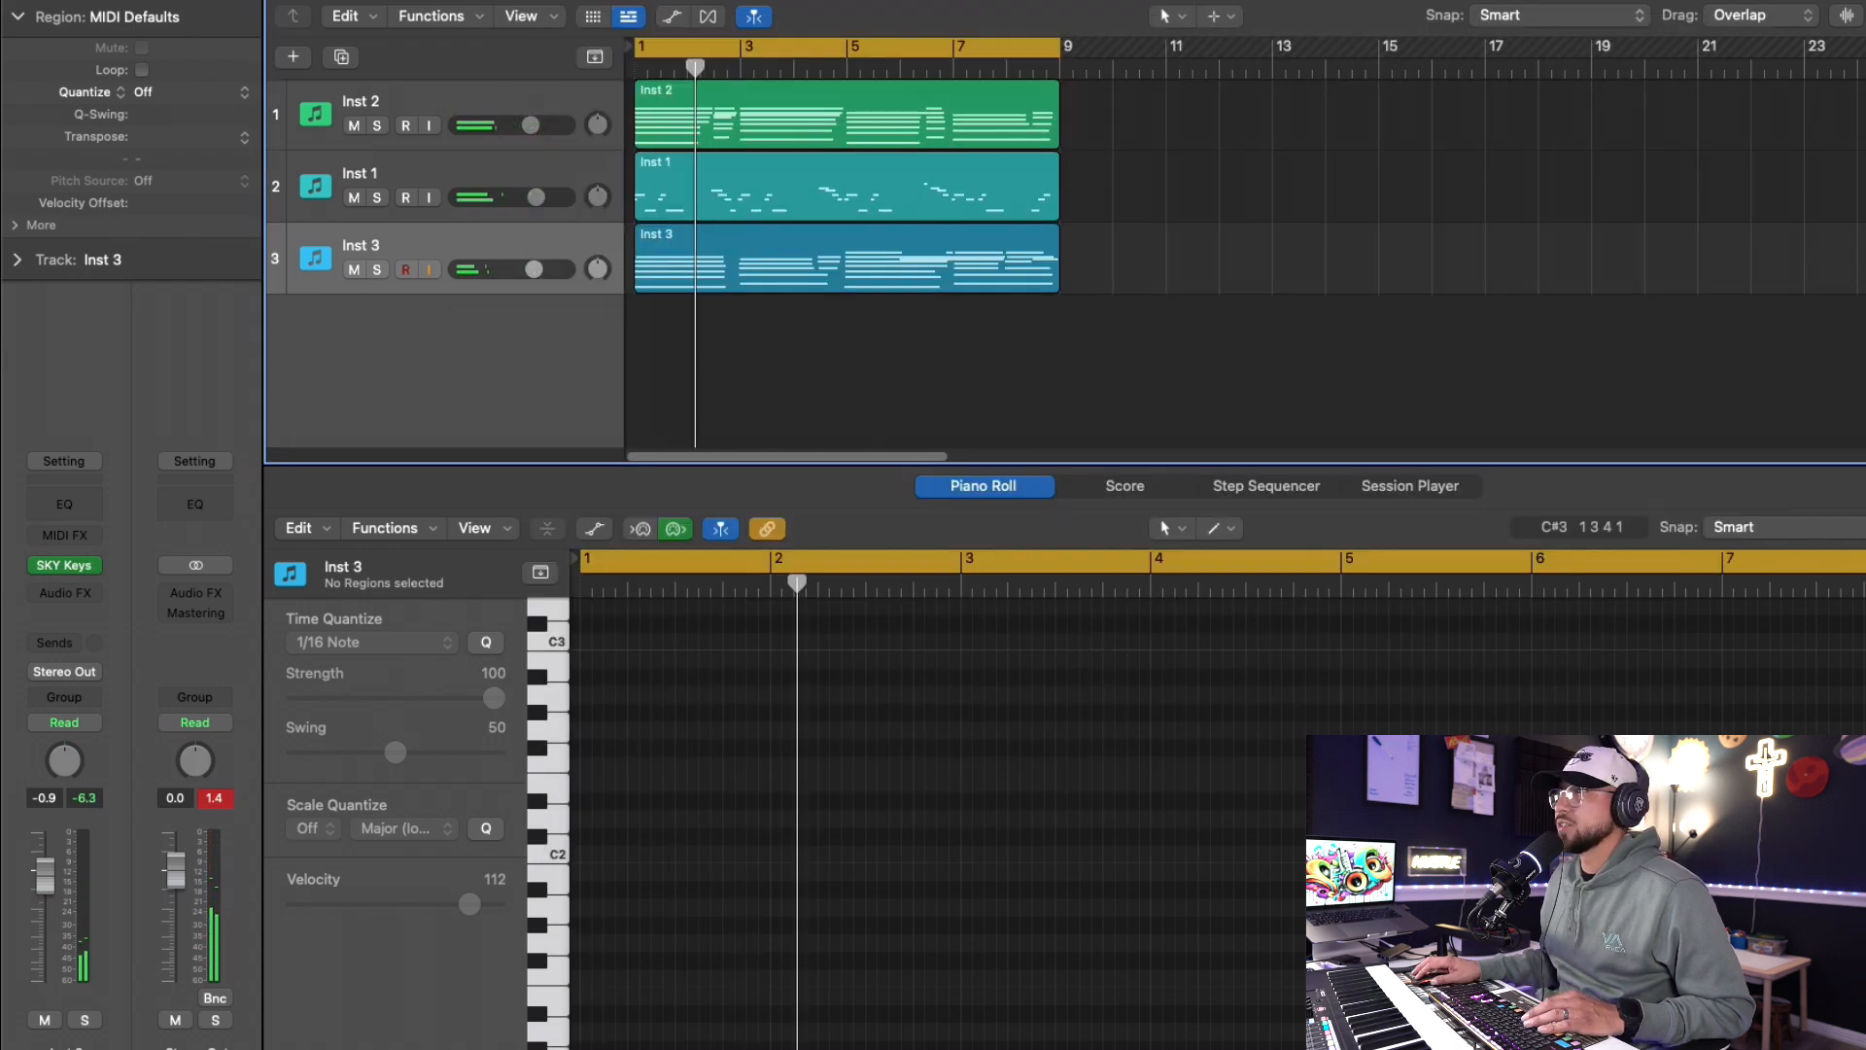
- Add a Channel EQ with a low cut to the Inst 3 track and close the EQ window
{"action": "left_click", "coordinate": [65, 504]}
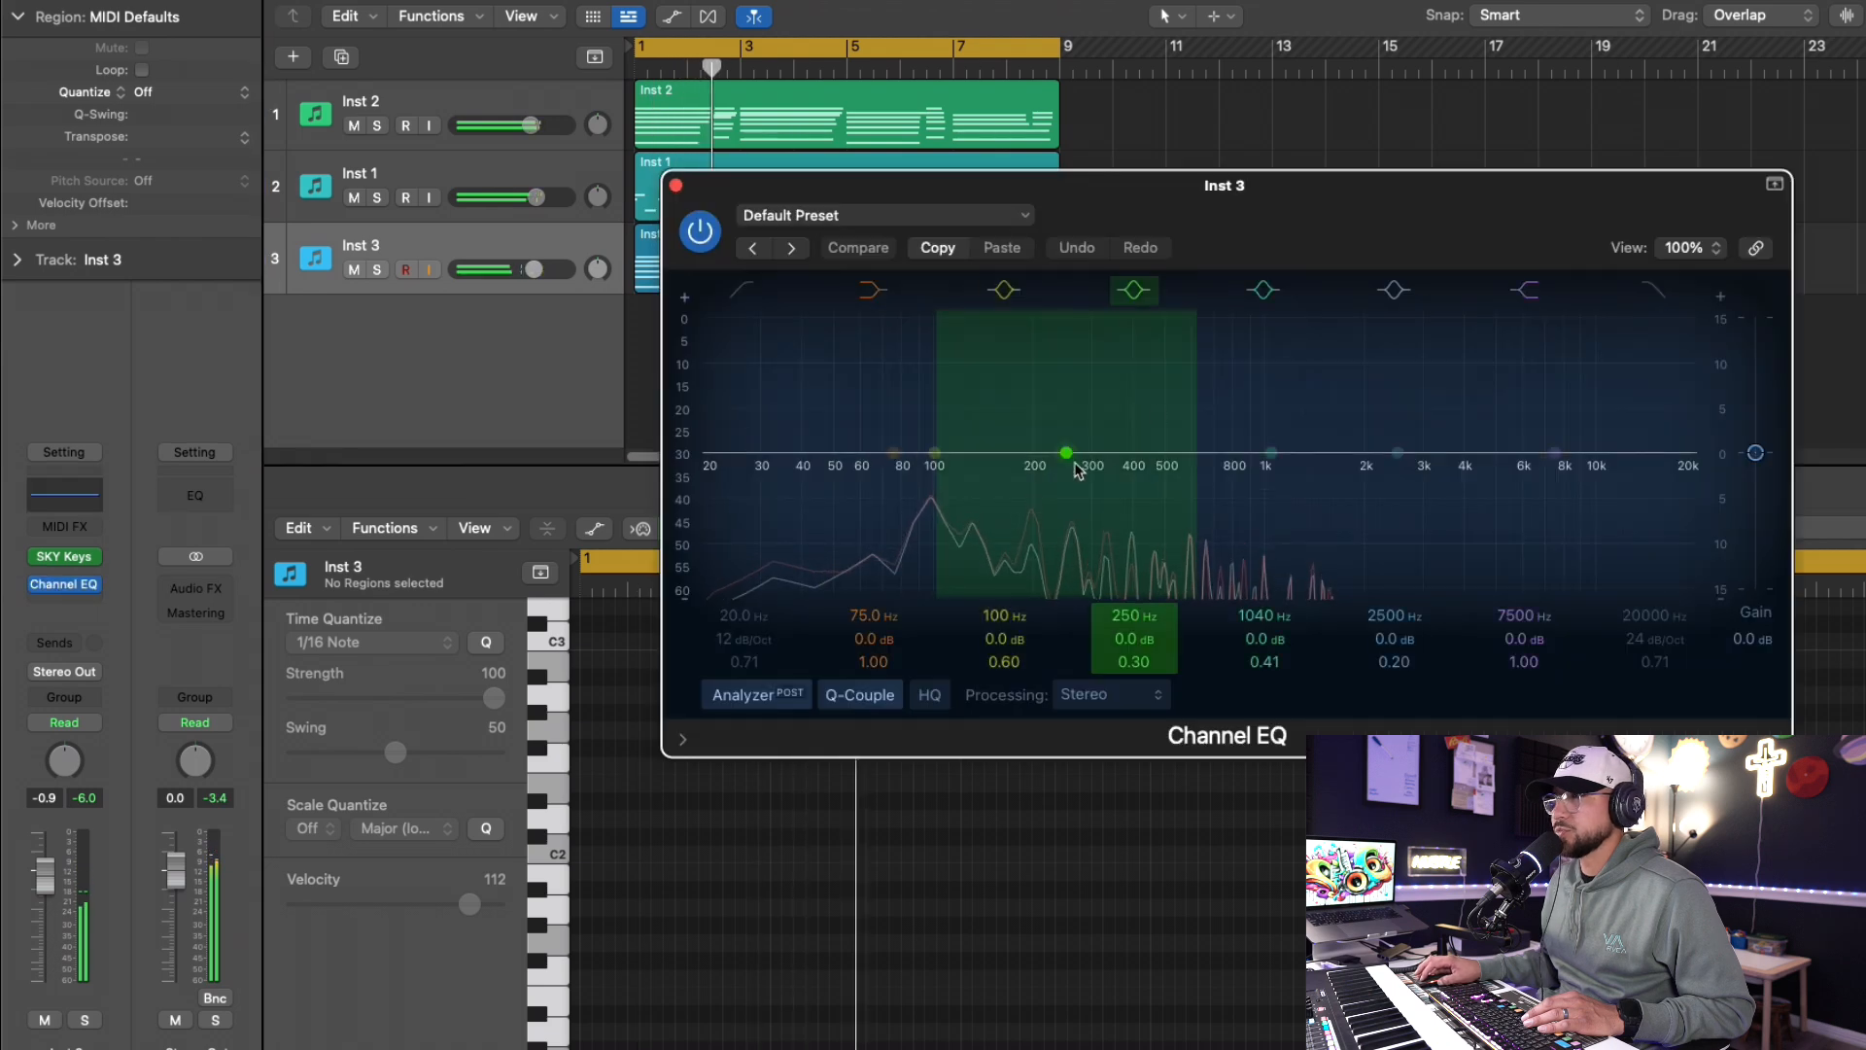
{"action": "left_click_drag", "start_coordinate": [771, 307], "coordinate": [777, 510]}
{"action": "key", "text": "super+w"}
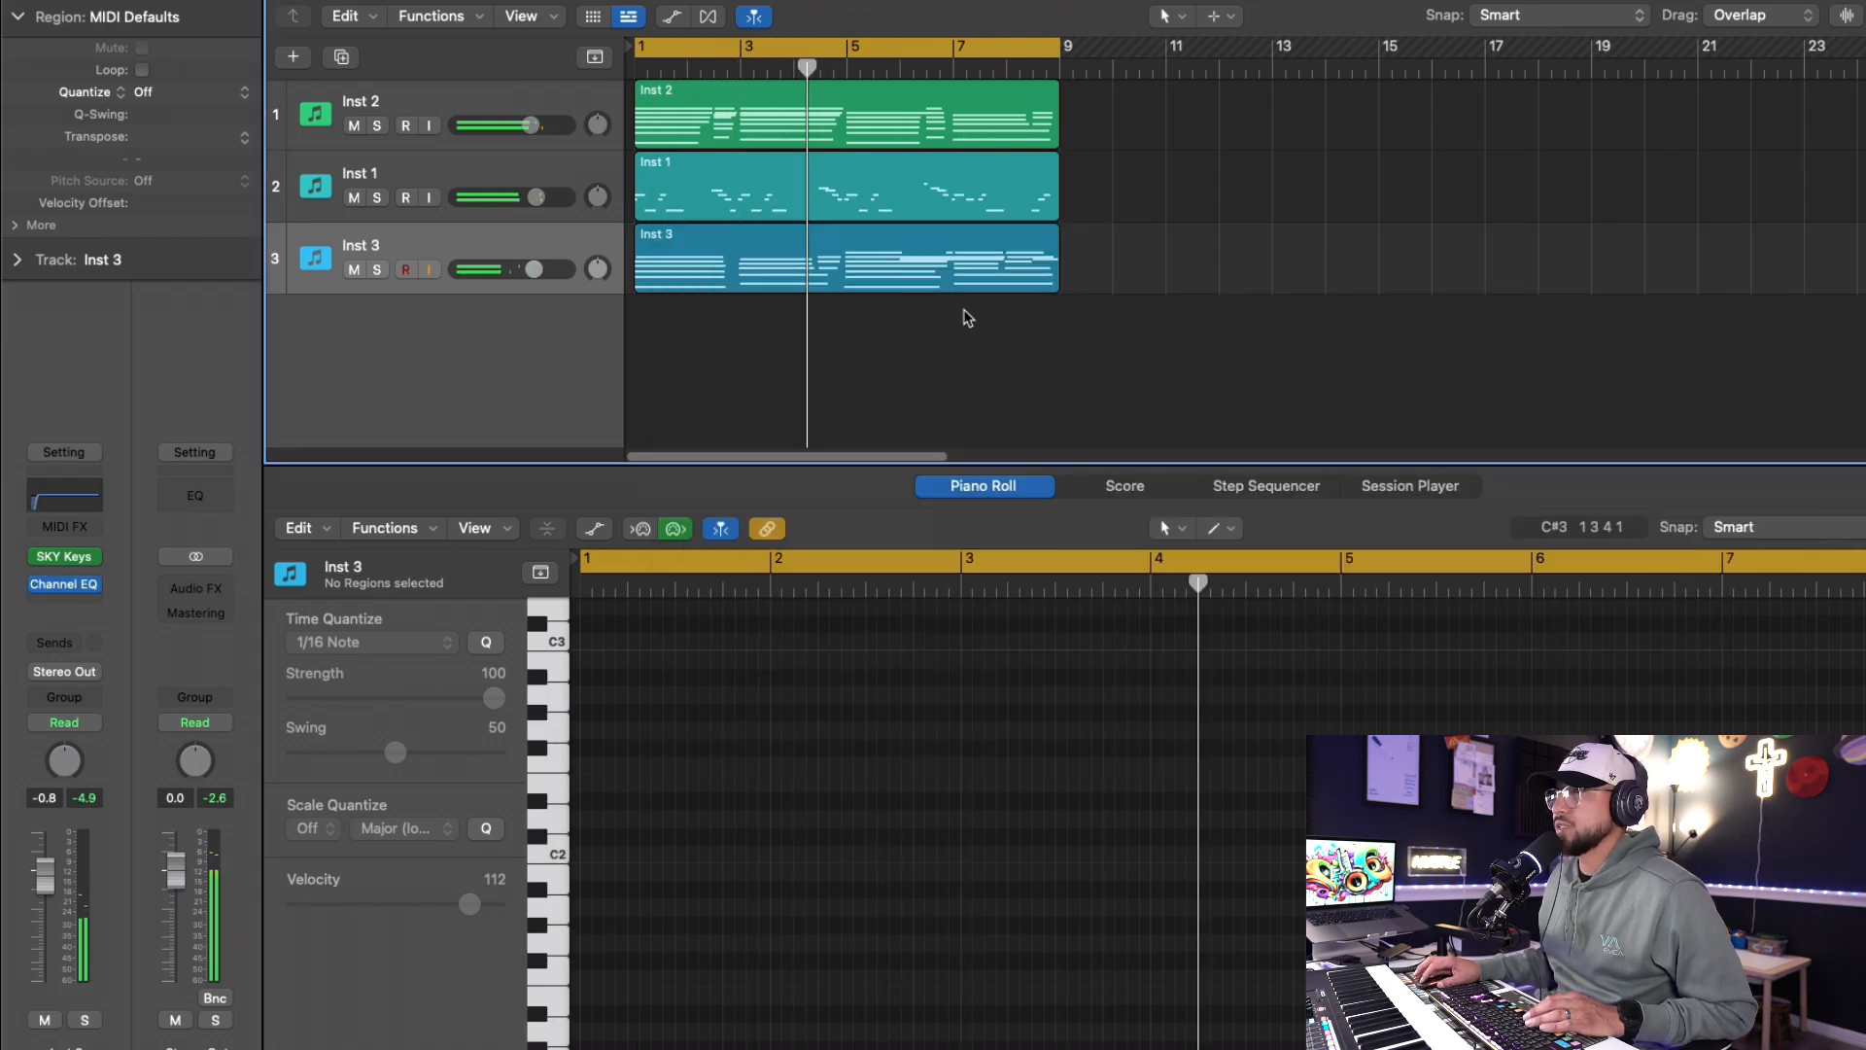
- Select the Inst 3, Inst 1 and Inst 2 regions in turn to compare their parts, ending on Inst 3
{"action": "left_click", "coordinate": [957, 264]}
{"action": "left_click", "coordinate": [950, 209]}
{"action": "left_click", "coordinate": [951, 124]}
{"action": "left_click", "coordinate": [941, 181]}
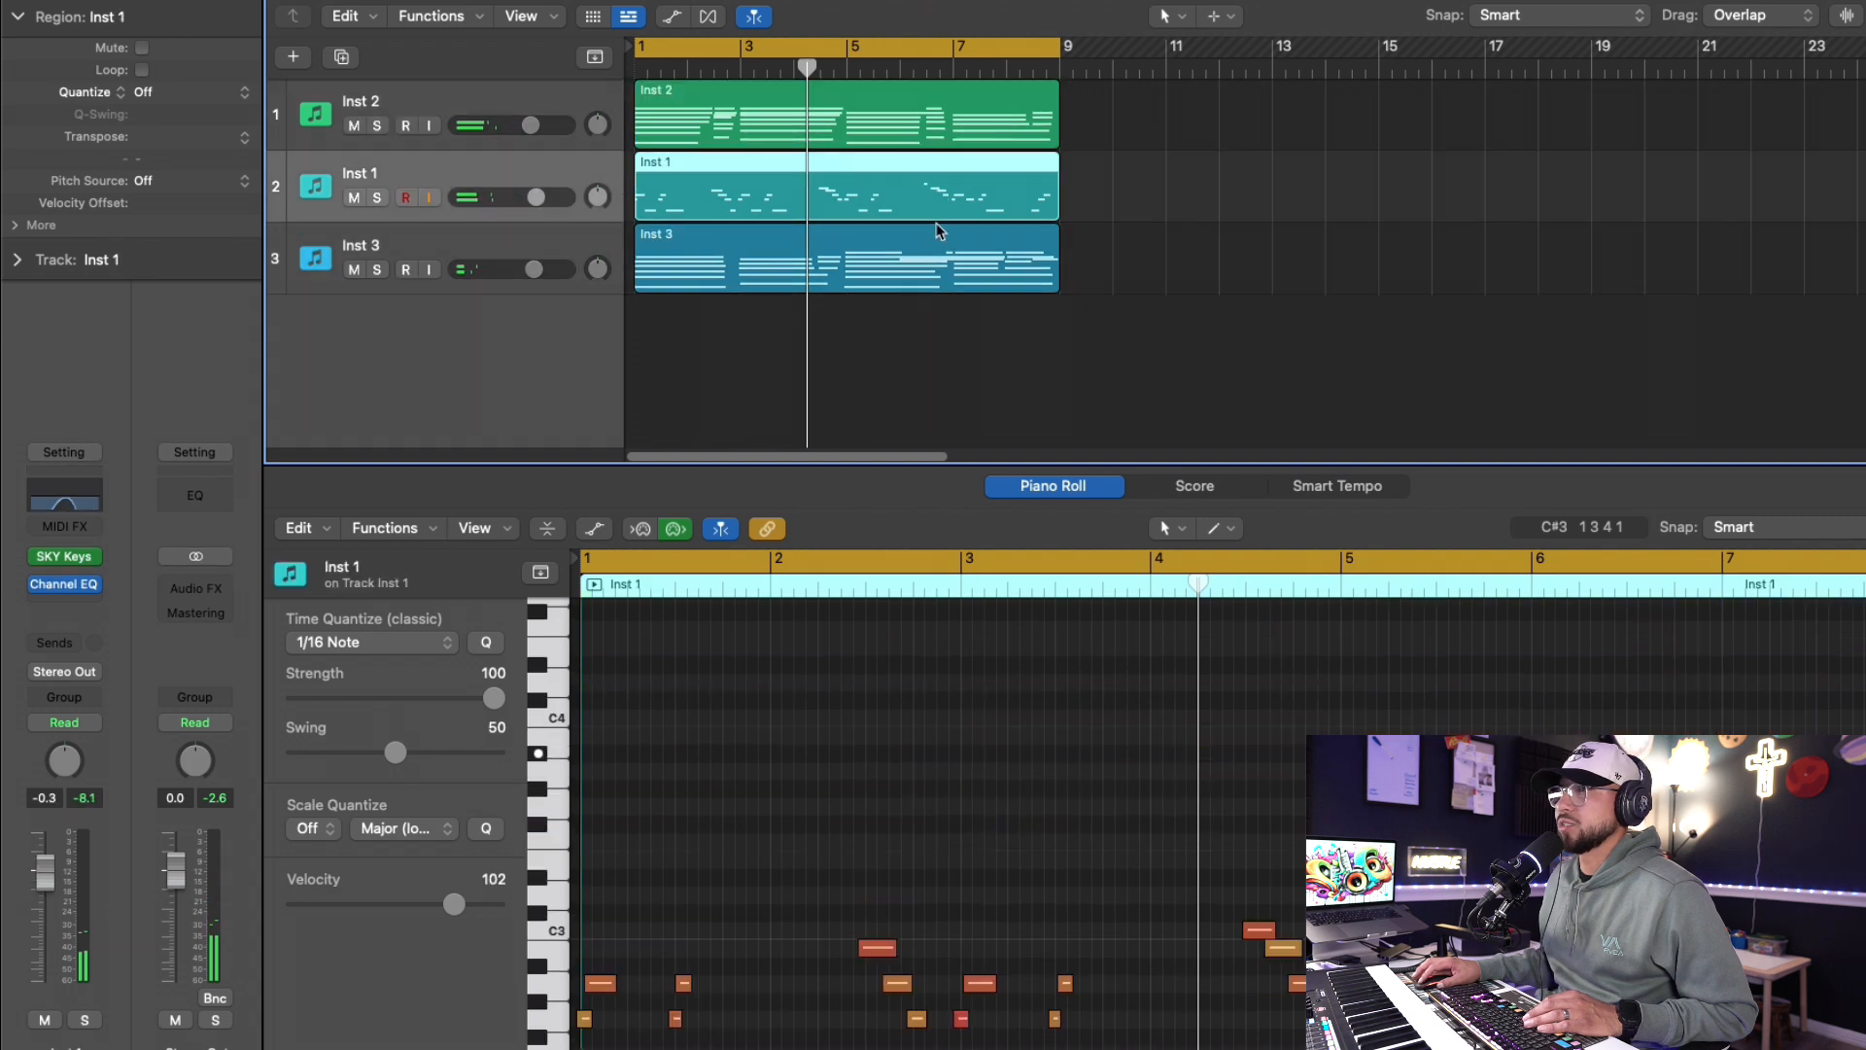
{"action": "left_click", "coordinate": [935, 251]}
- Balance the track volumes with Inst 1 at -0.1 dB and Inst 3 at -1.8 dB, and start playback
{"action": "left_click", "coordinate": [539, 197]}
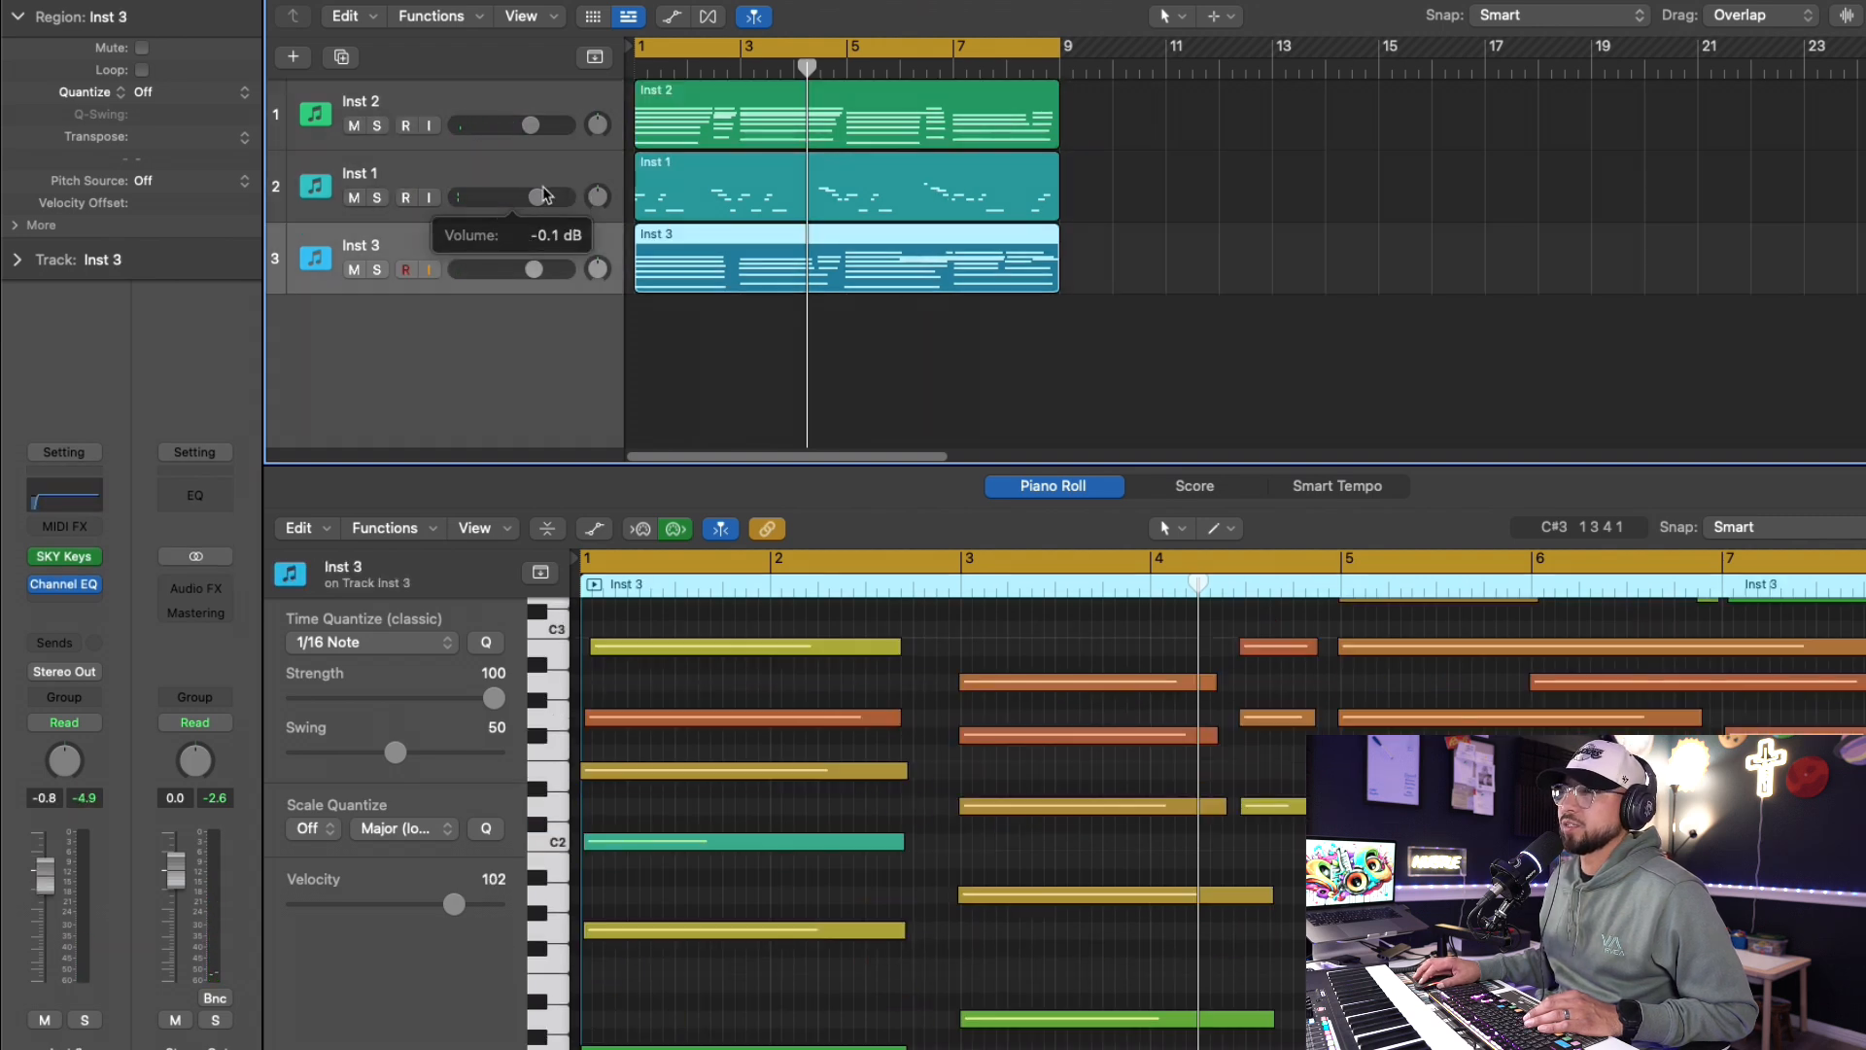
{"action": "left_click_drag", "start_coordinate": [534, 271], "coordinate": [529, 277]}
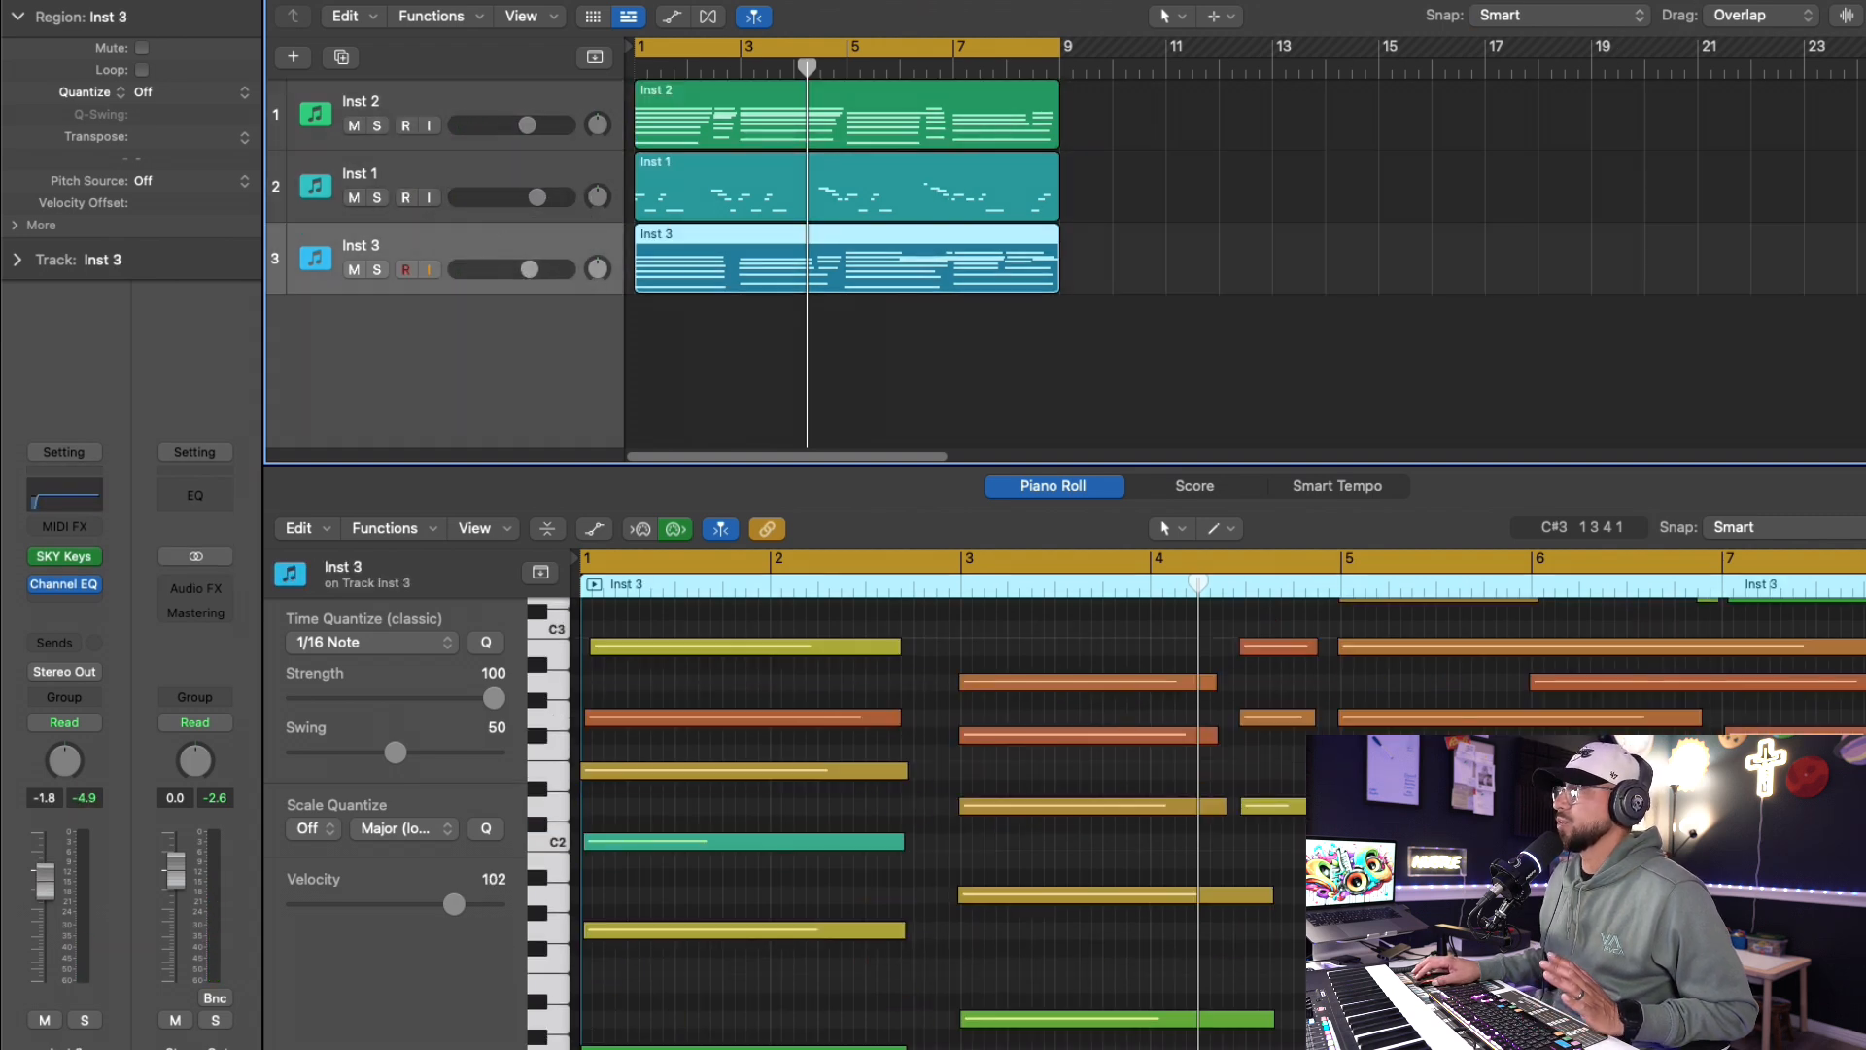
{"action": "key", "text": "space"}
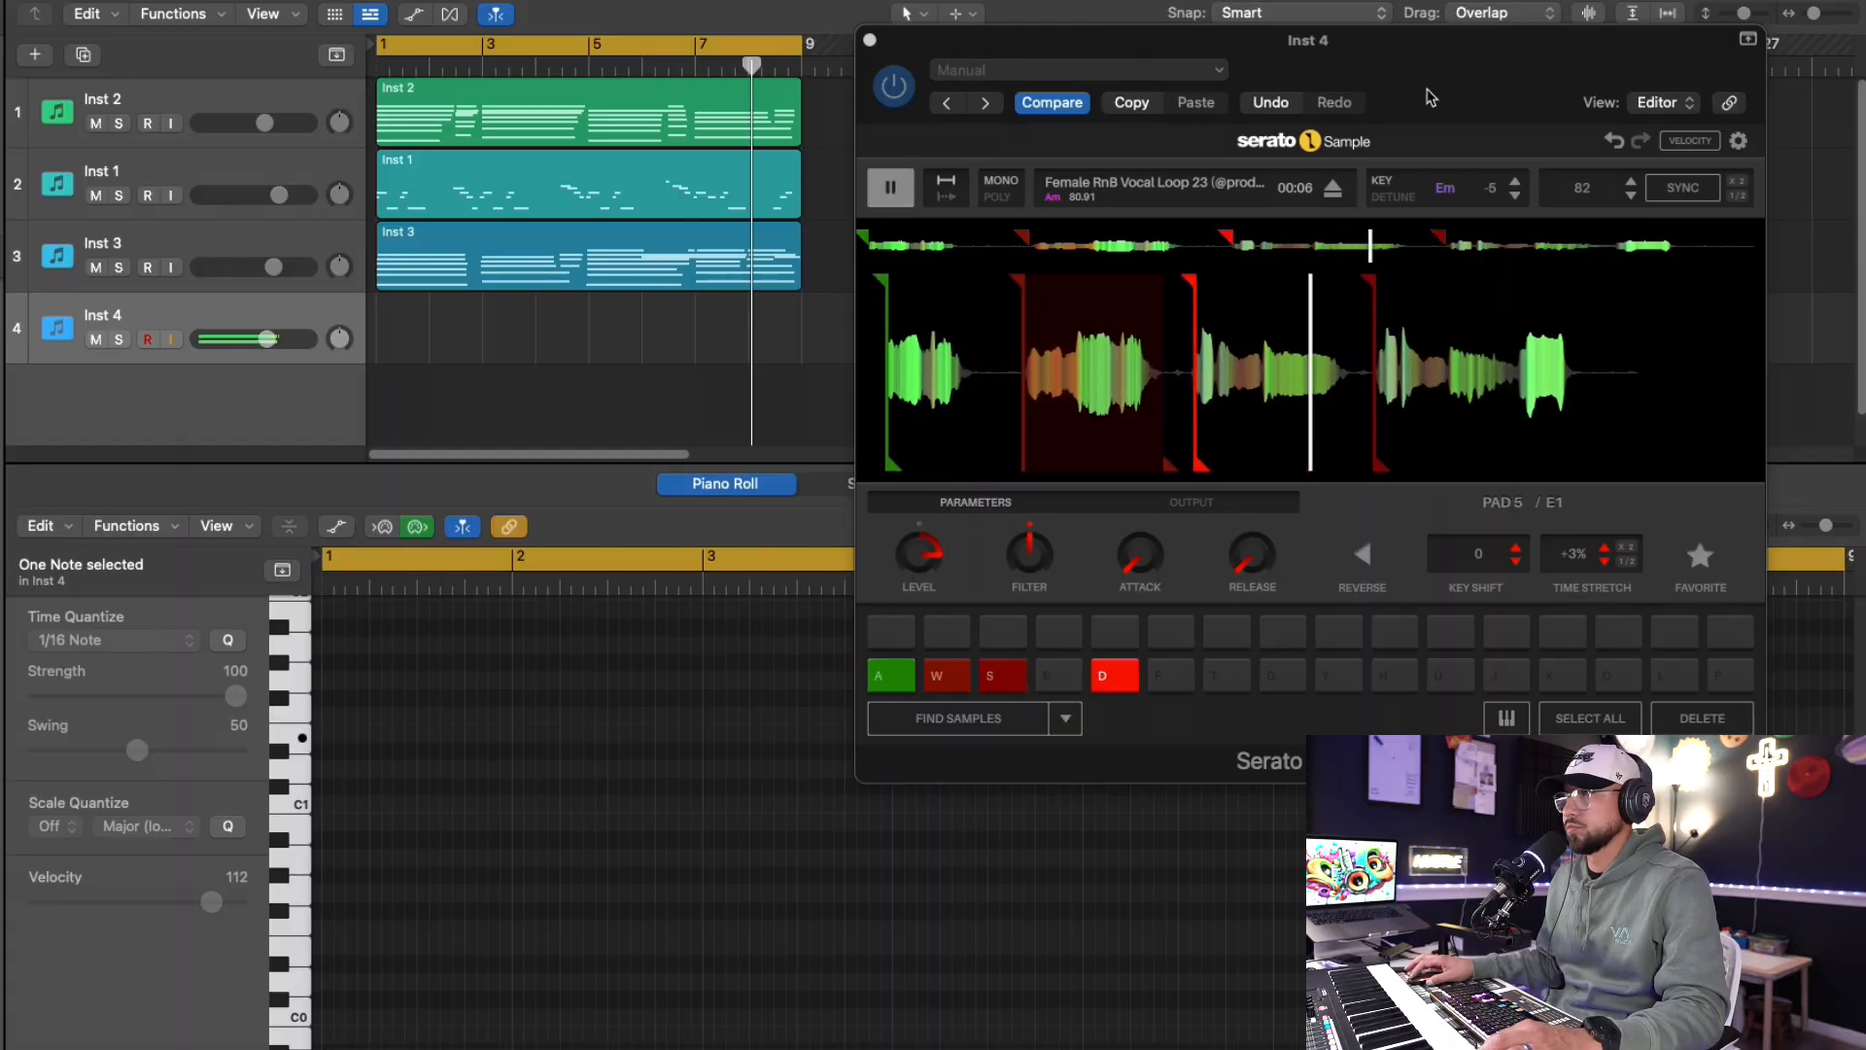
- Audition the pad 3 and pad 5 vocal slices in Serato Sample on the Inst 4 track
{"action": "key", "text": "s"}
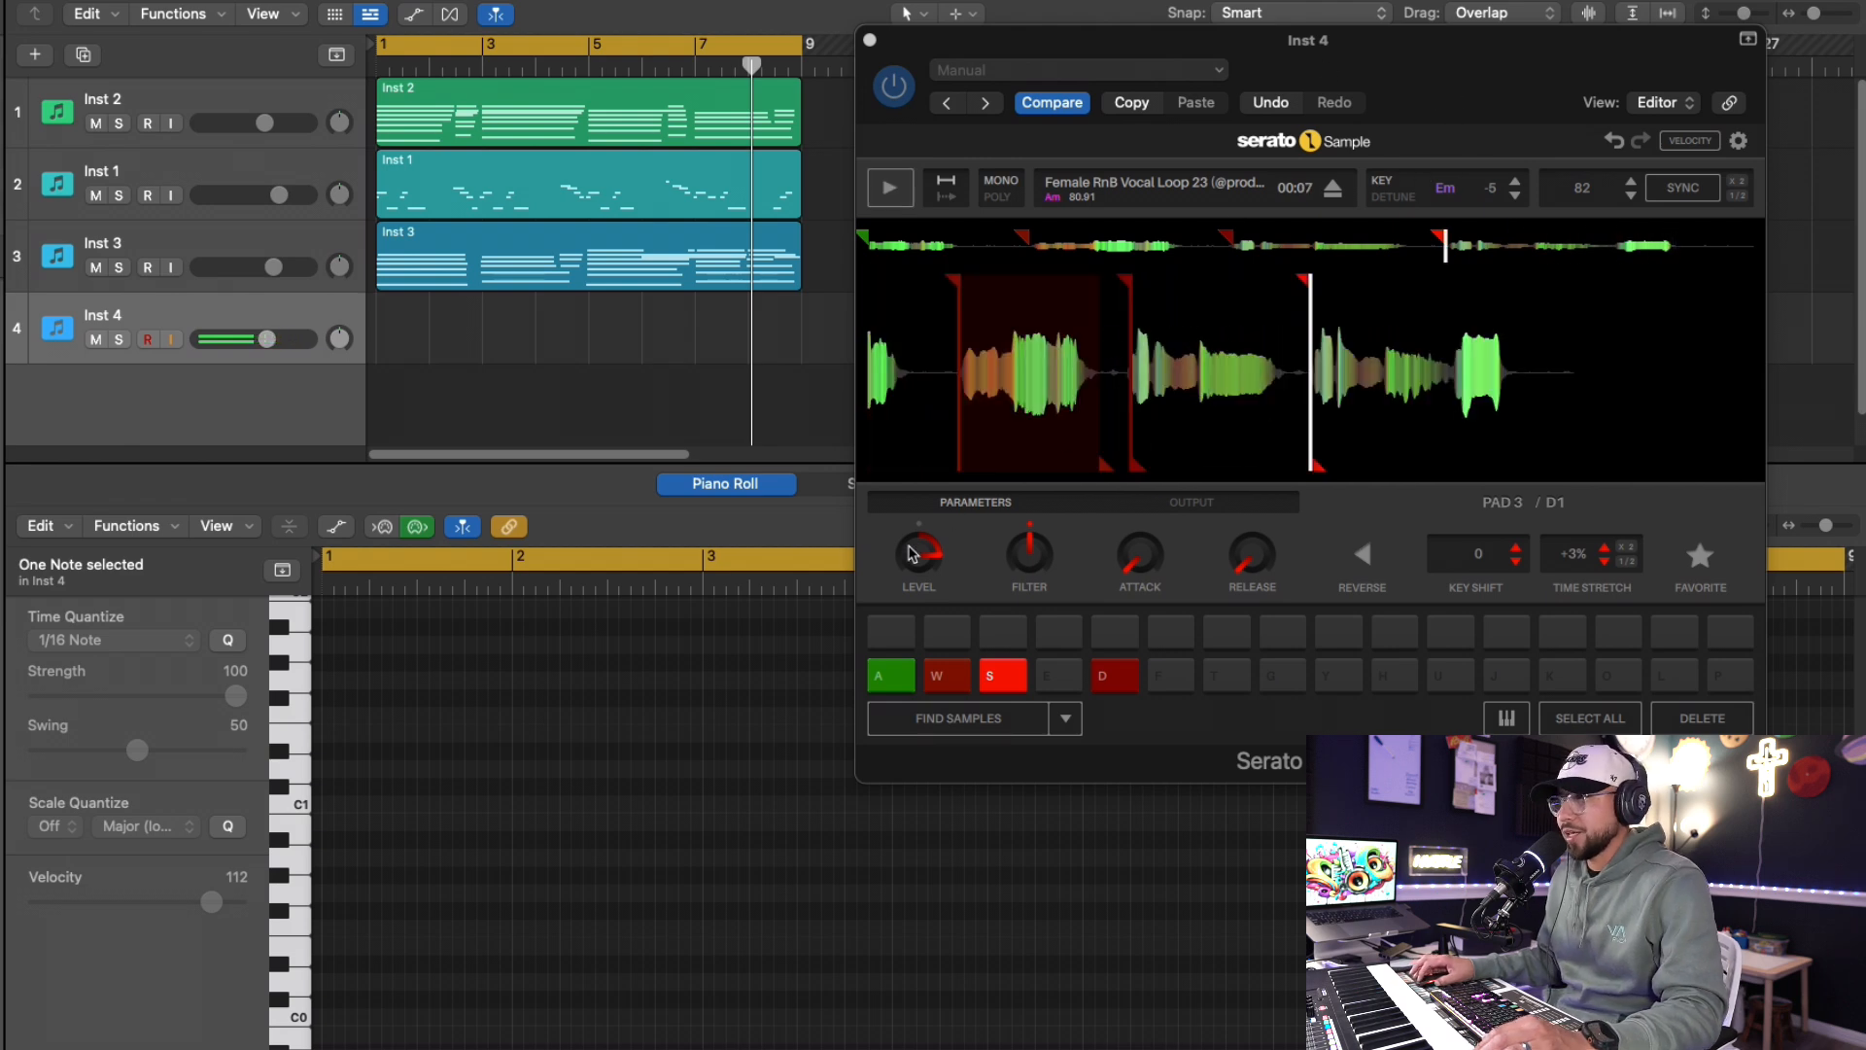
{"action": "key", "text": "d"}
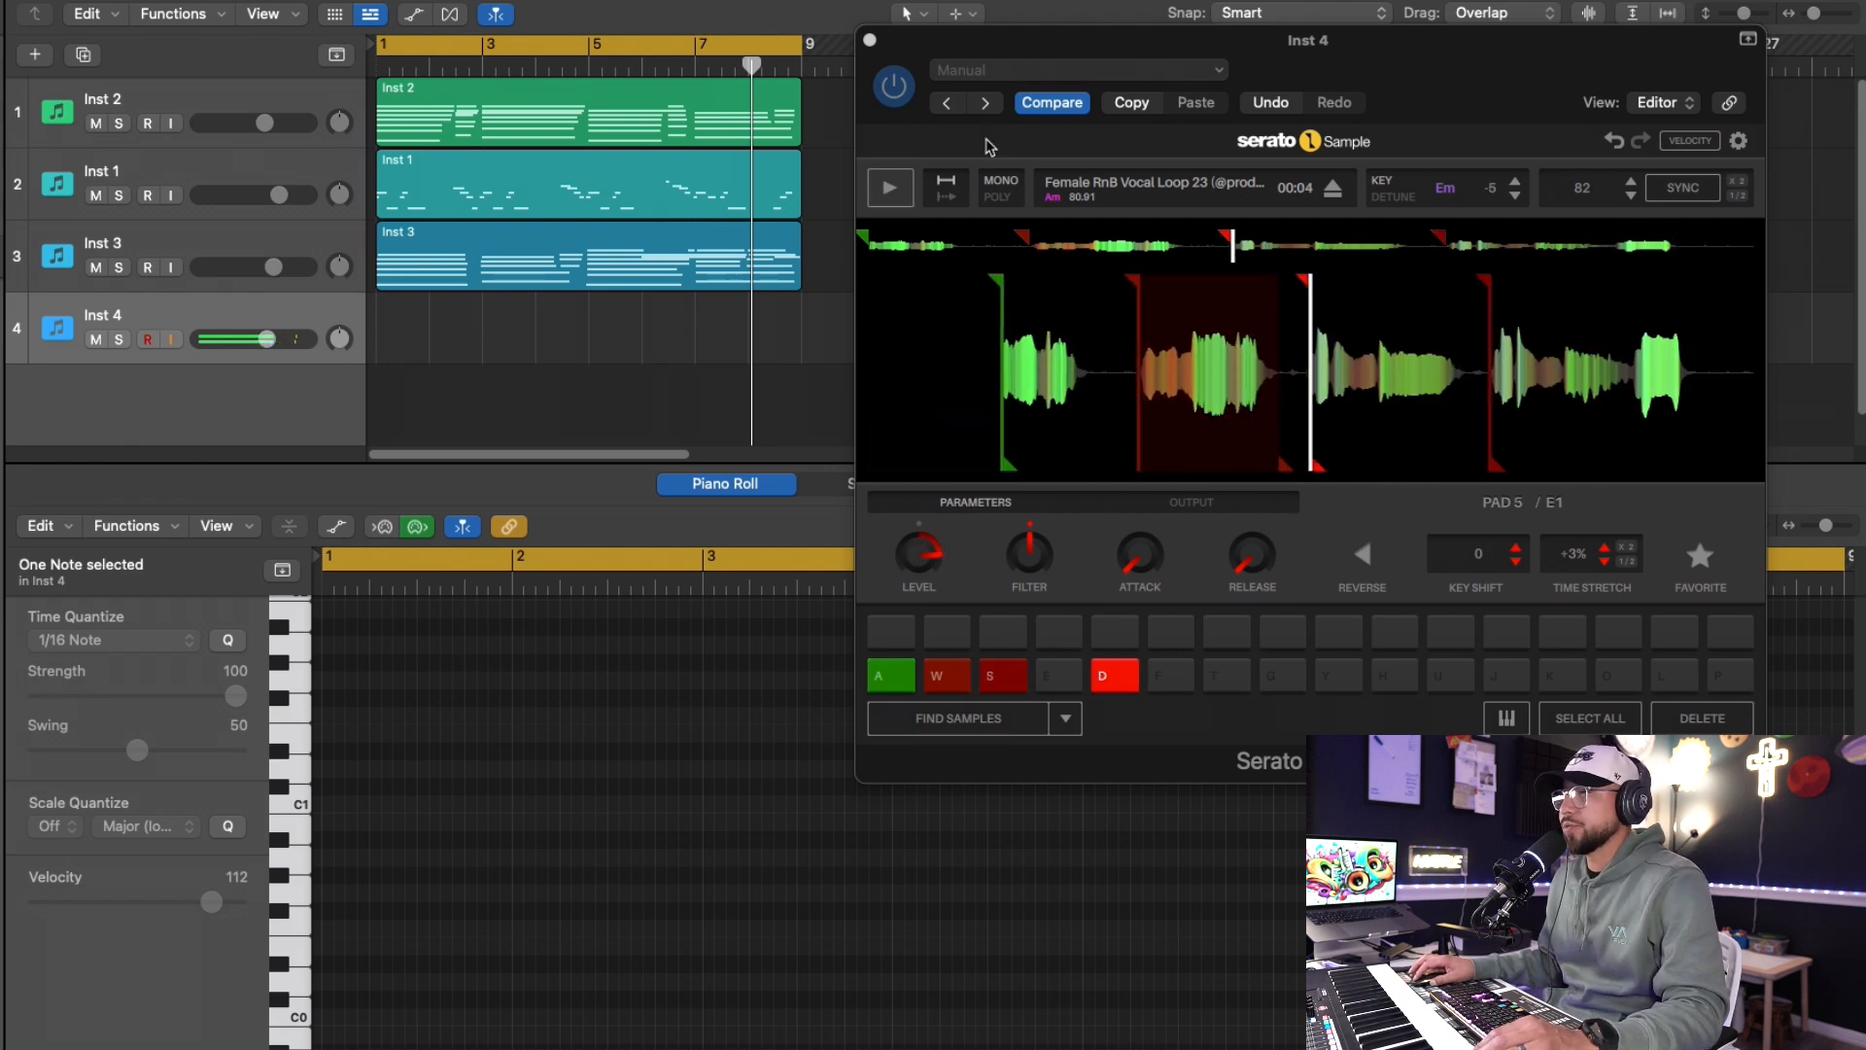
{"action": "left_click", "coordinate": [871, 42]}
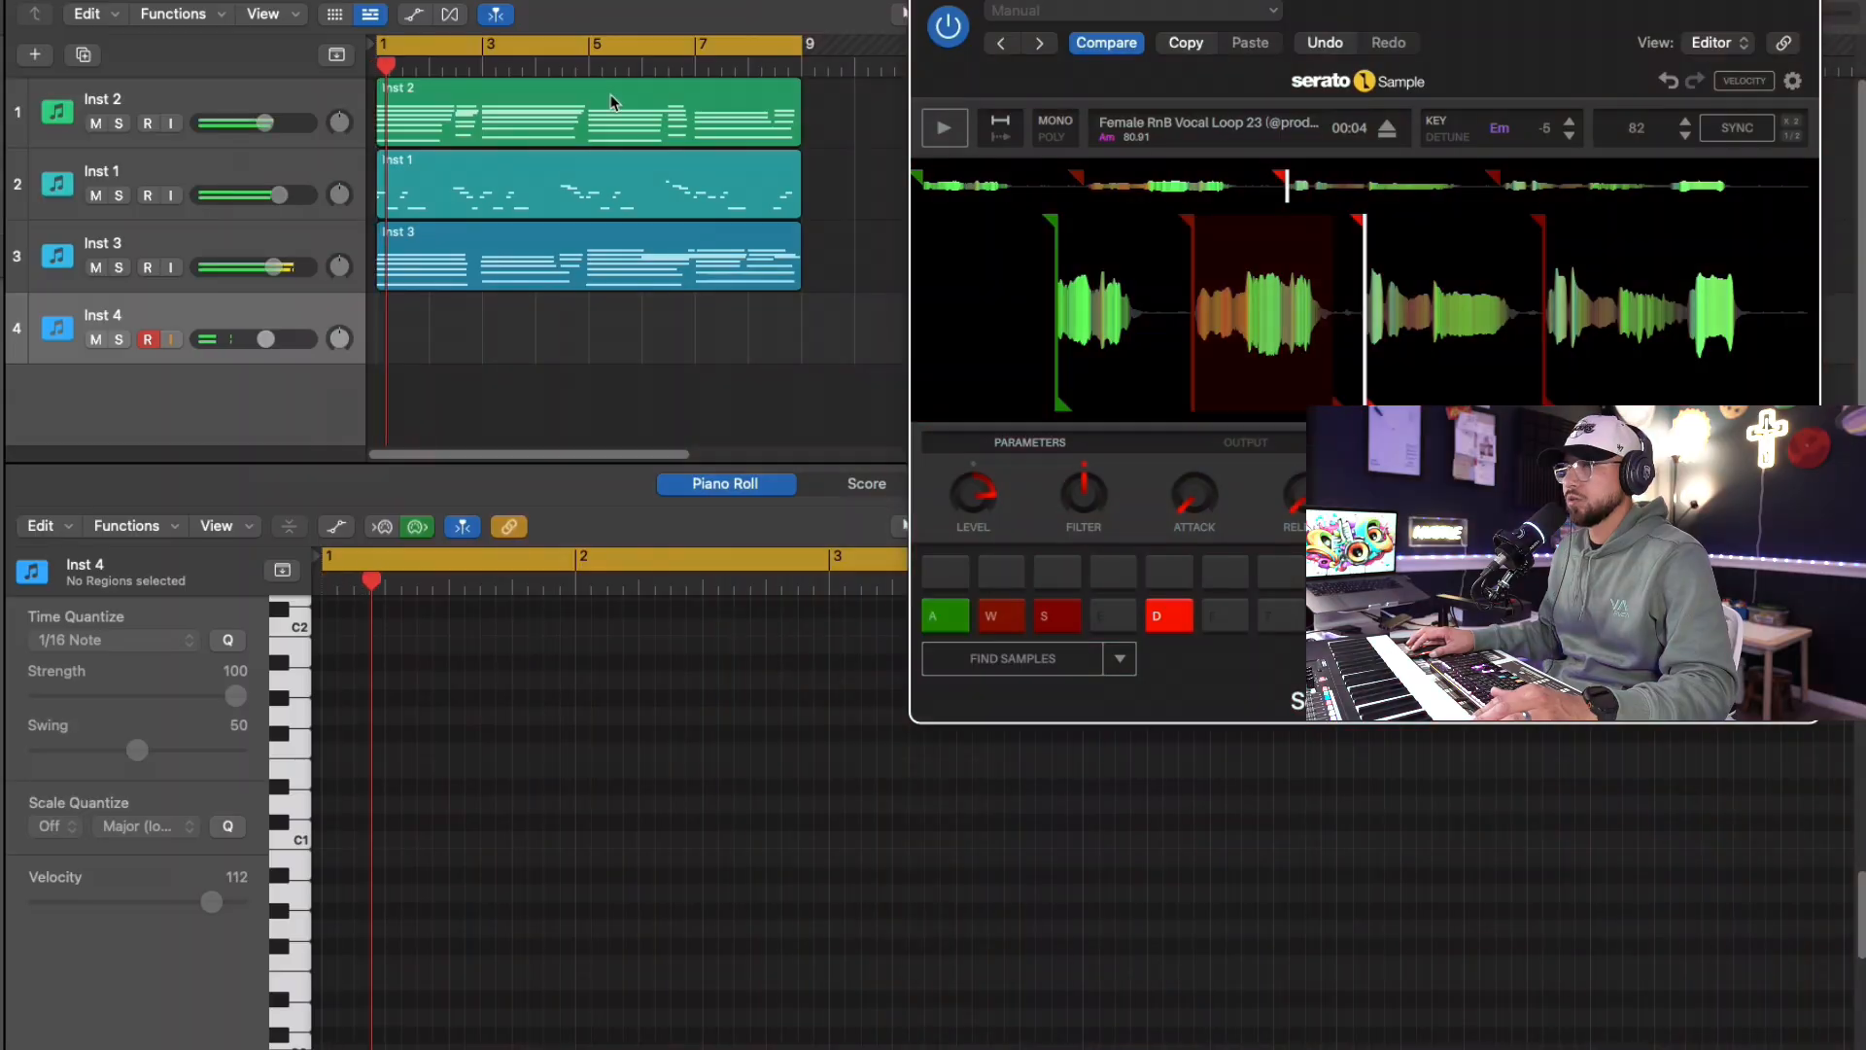
- Record an 8-bar Inst 4 part that triggers the pad 5 vocal slice four times, check its notes, and close Serato Sample
{"action": "key", "text": "r"}
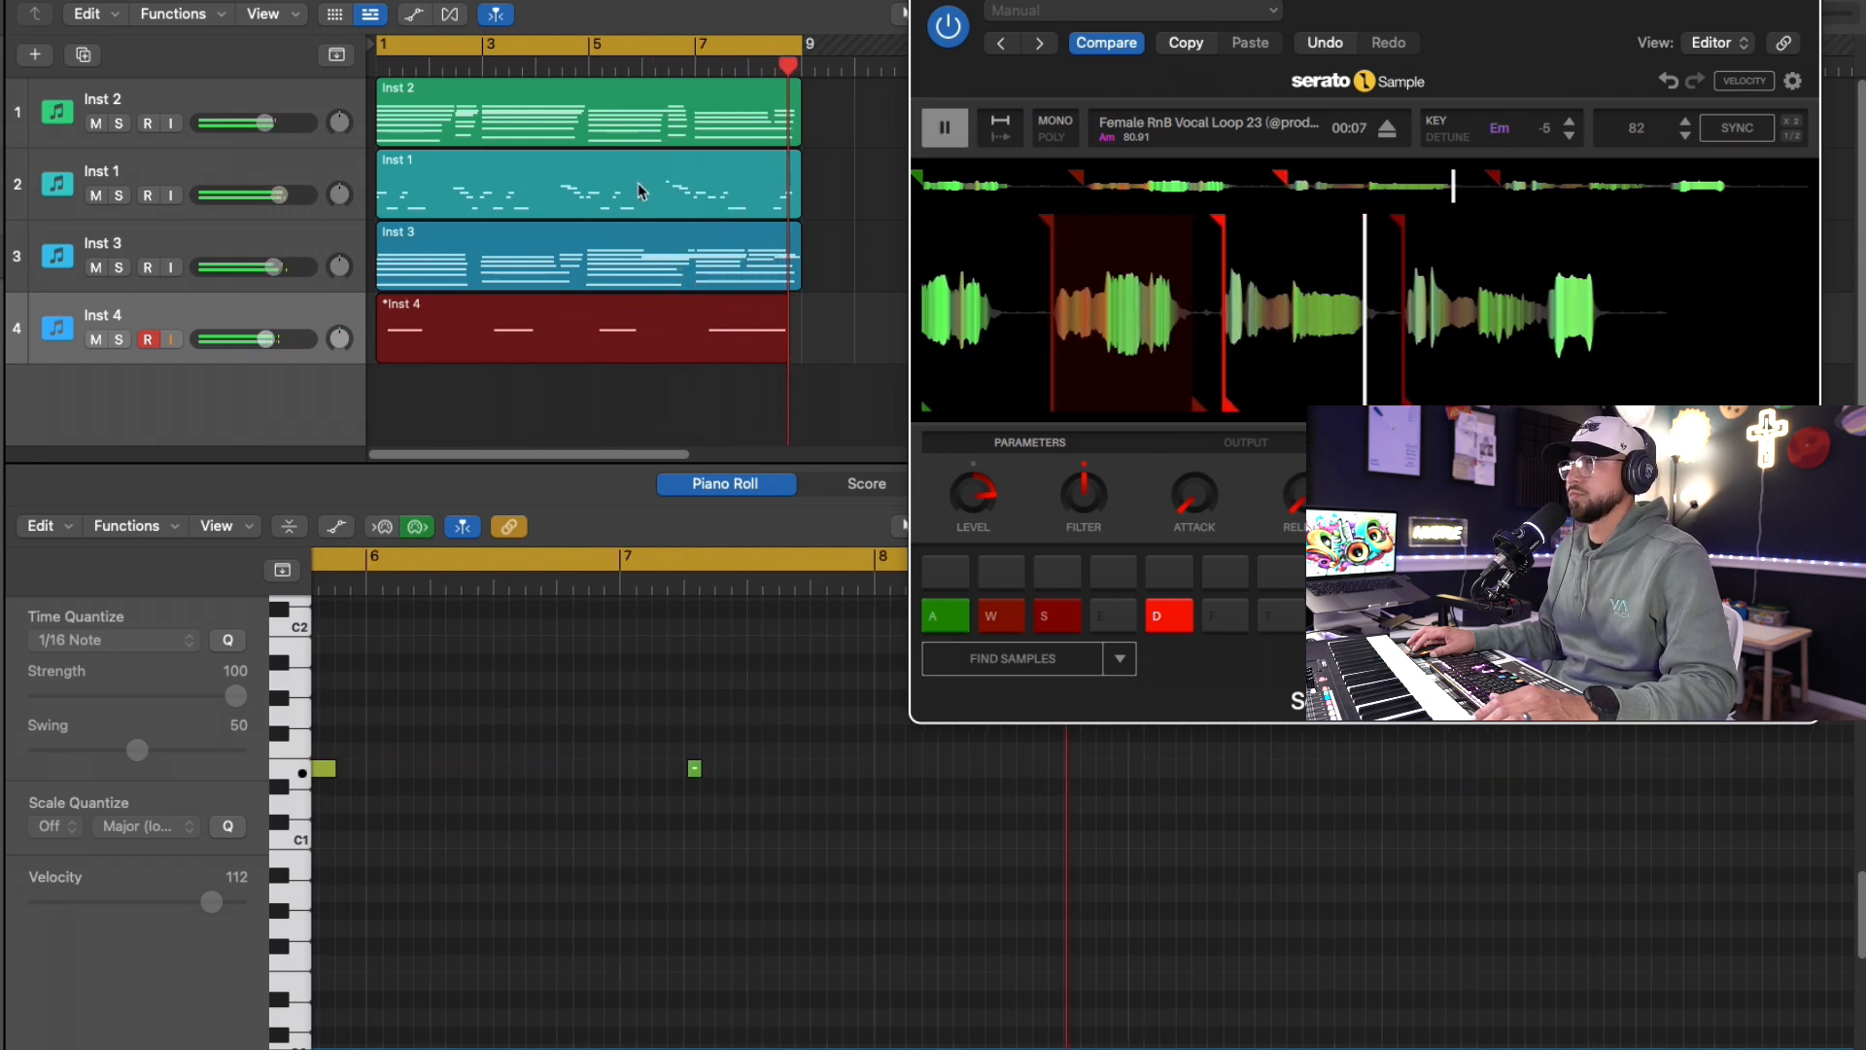
{"action": "key", "text": "space"}
{"action": "left_click", "coordinate": [848, 748]}
{"action": "key", "text": "super+a"}
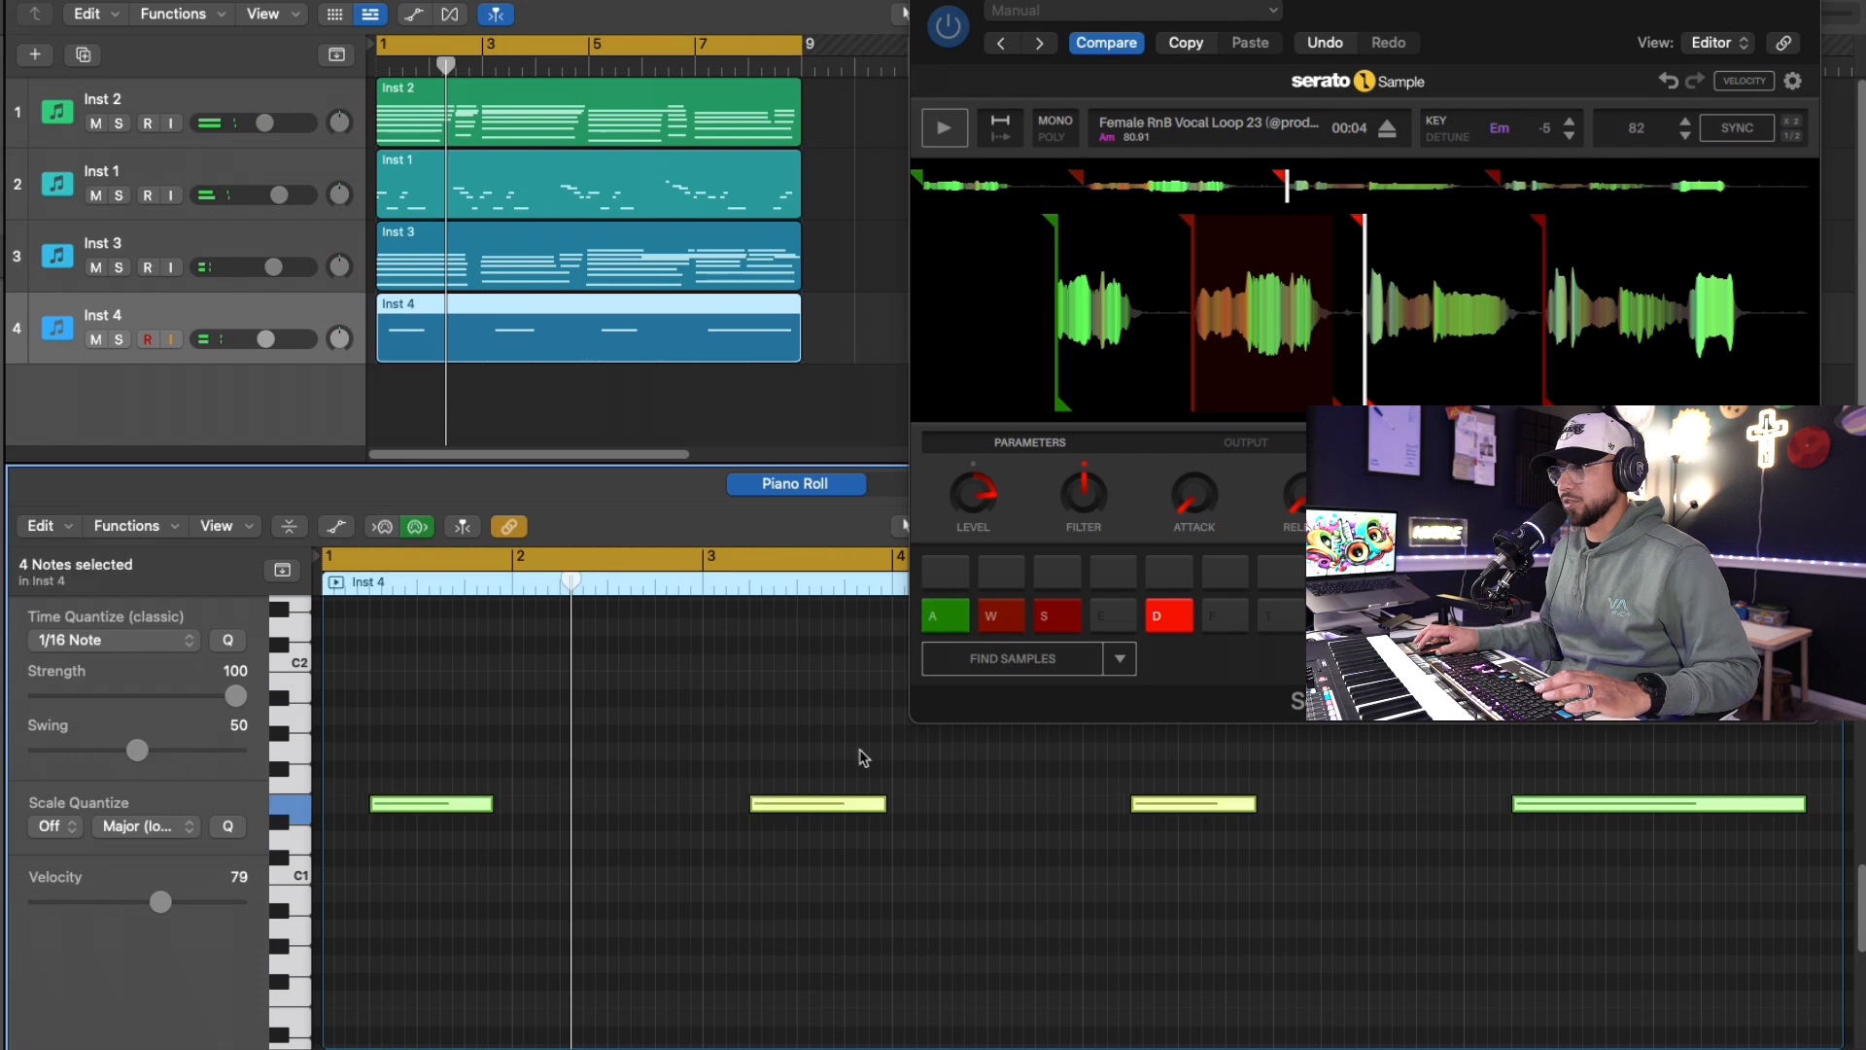
{"action": "left_click", "coordinate": [880, 828]}
{"action": "left_click", "coordinate": [870, 806]}
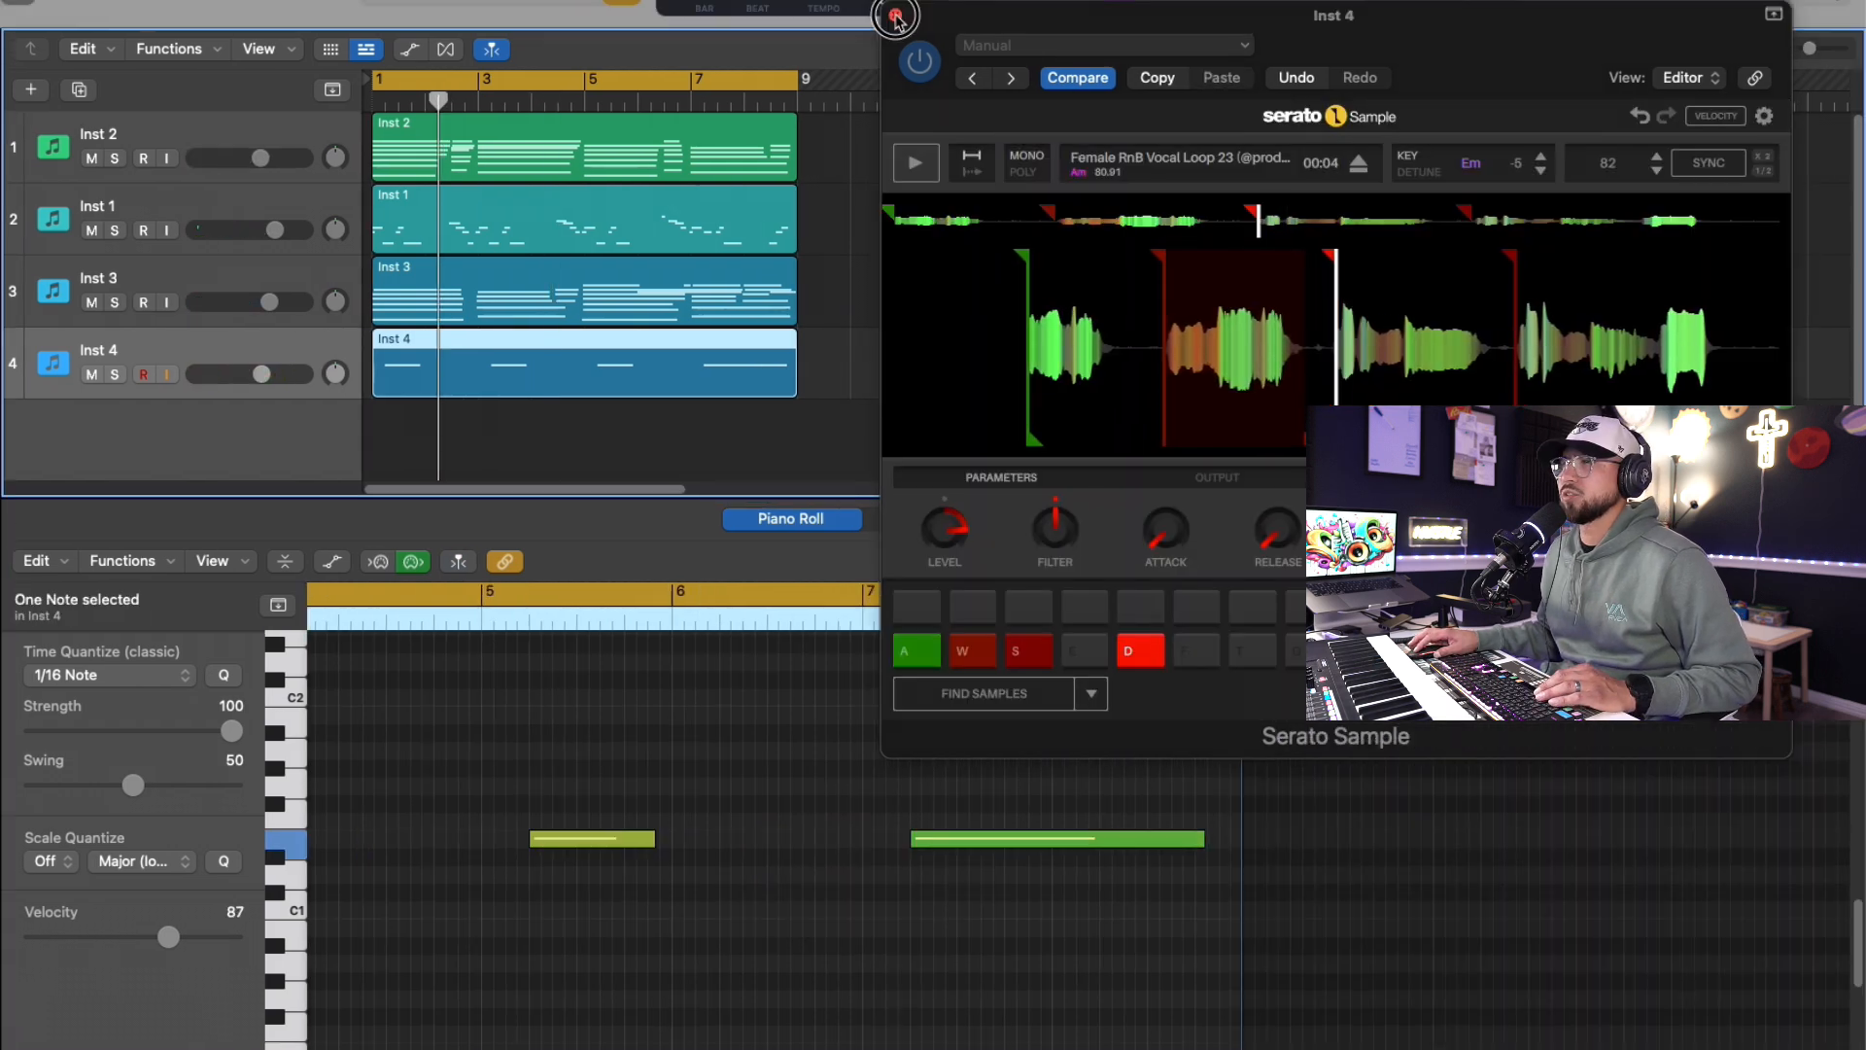
{"action": "left_click", "coordinate": [895, 17]}
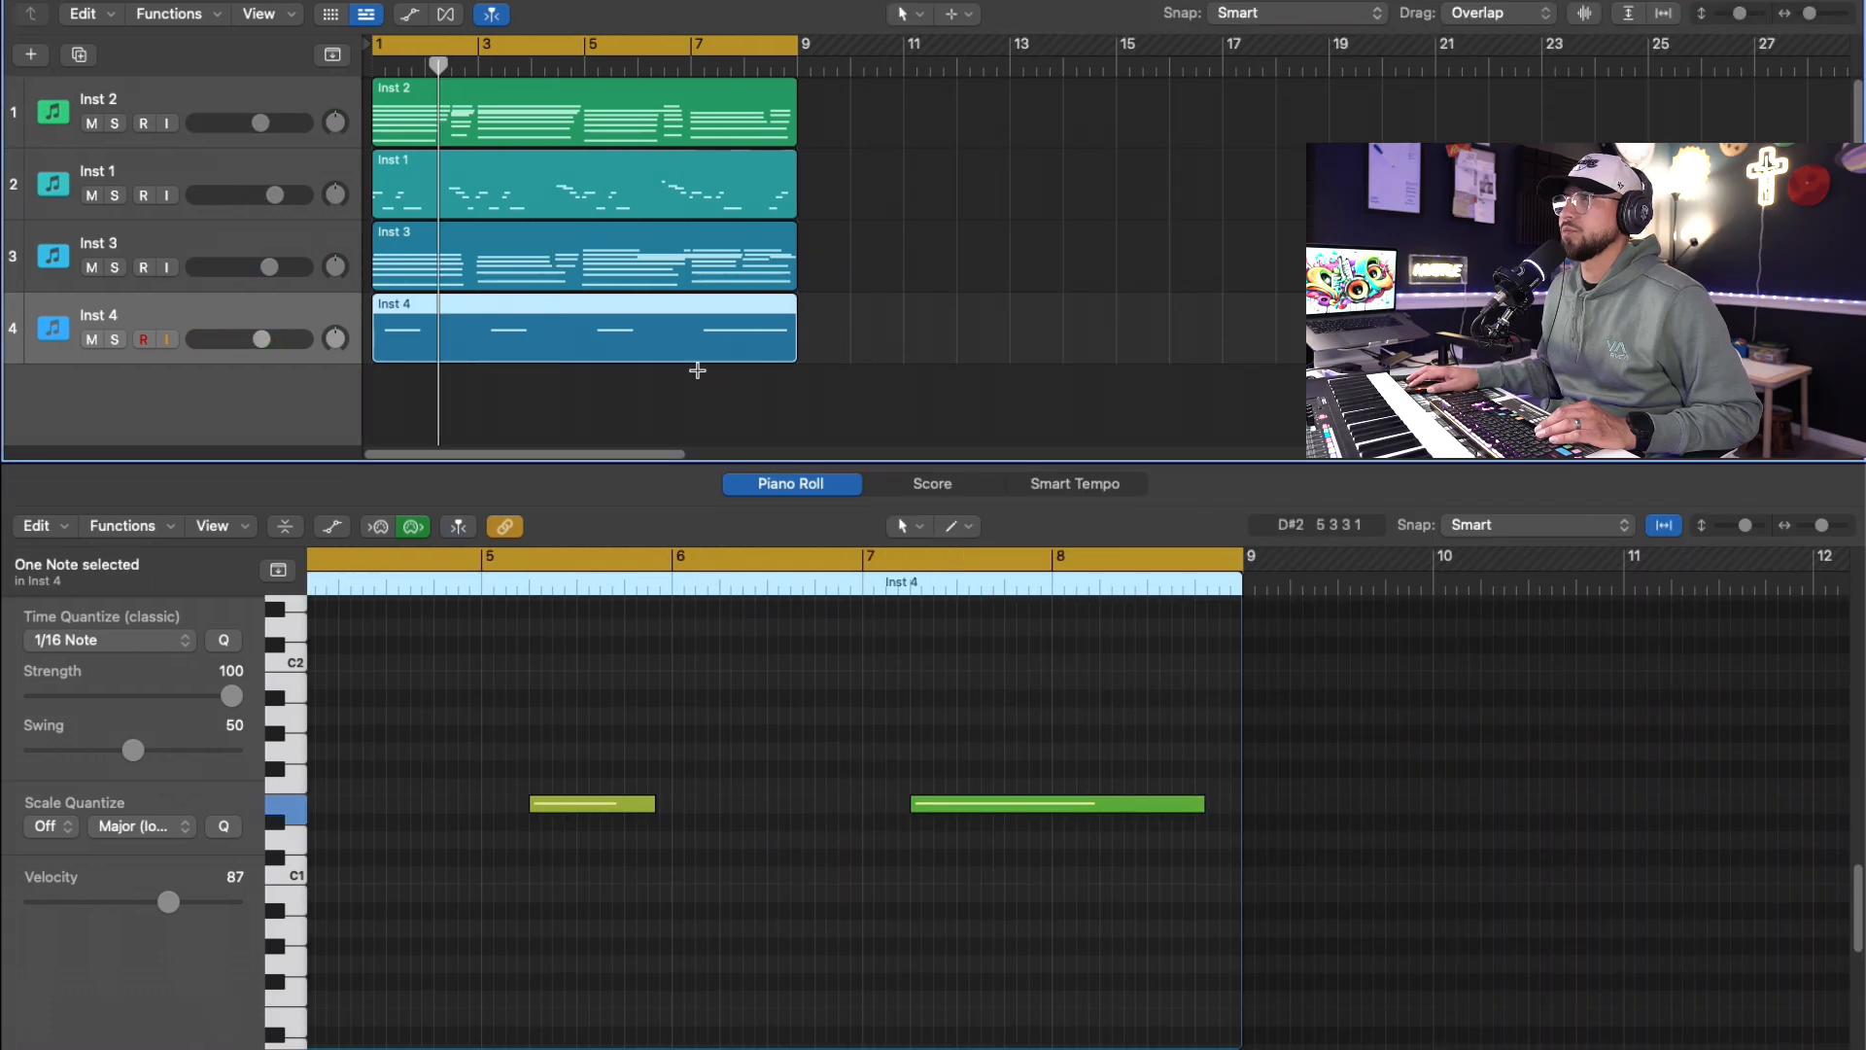
- Extend the cycle range to bar 17 and repeat the Inst 1, Inst 2 and Inst 3 regions once from bar 9
{"action": "key", "text": "super+r"}
{"action": "left_click_drag", "start_coordinate": [796, 45], "coordinate": [1222, 45]}
{"action": "key", "text": "Delete"}
{"action": "left_click_drag", "start_coordinate": [867, 273], "coordinate": [610, 97]}
{"action": "key", "text": "super+r"}
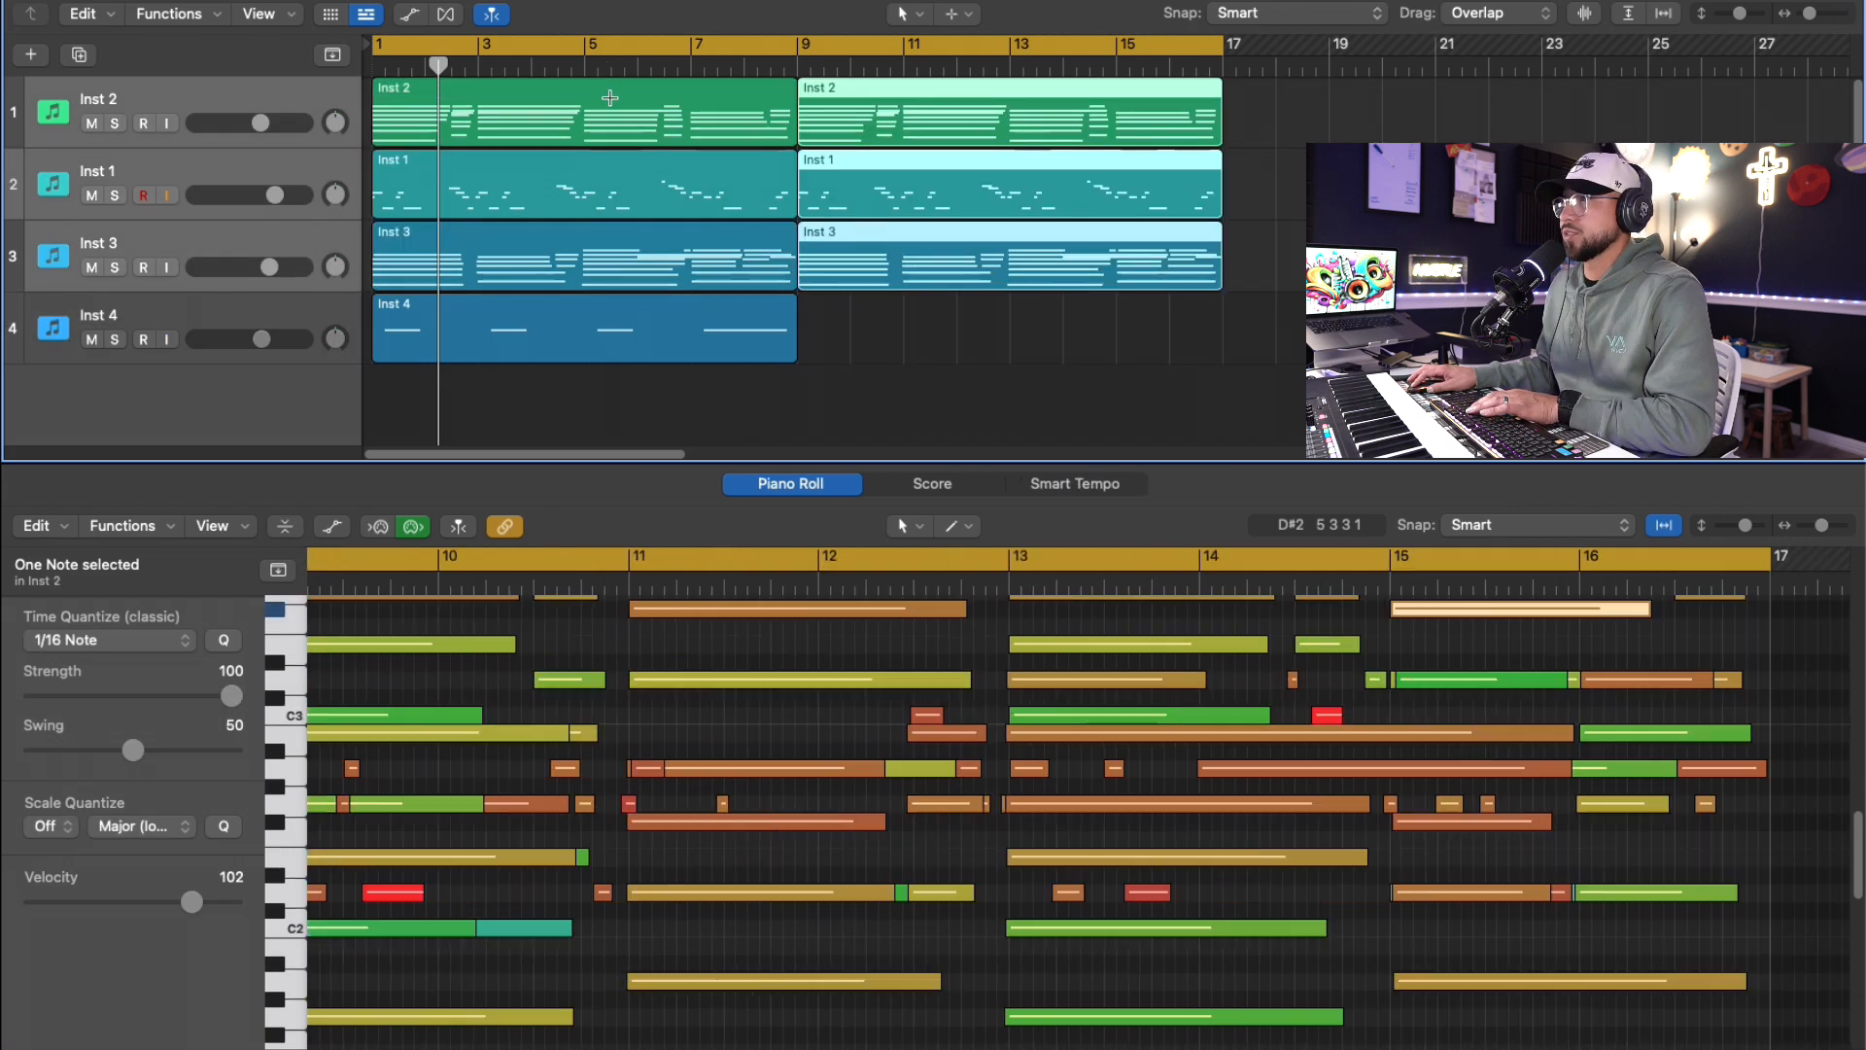
- Move the last Inst 4 note to D1, lengthen it to bar 9, and repeat the region at bar 9
{"action": "left_click", "coordinate": [578, 308]}
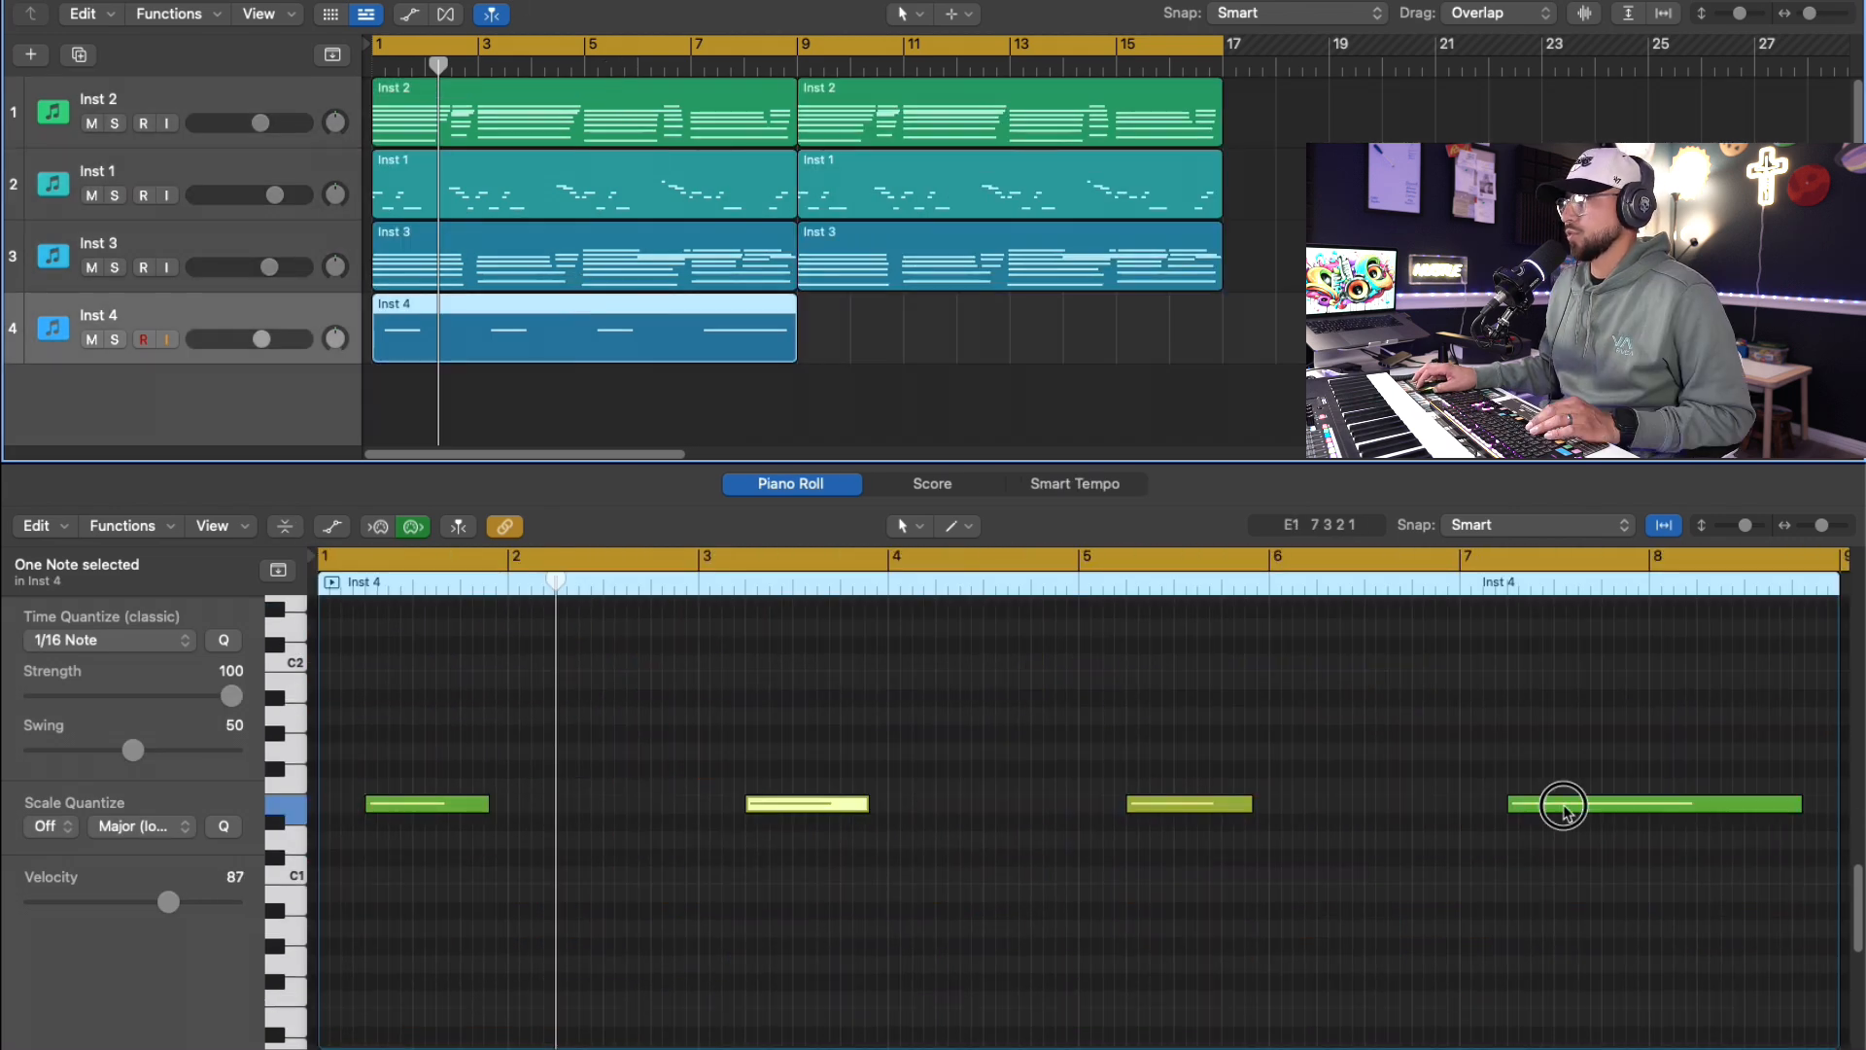
{"action": "left_click_drag", "start_coordinate": [1564, 806], "coordinate": [1563, 840]}
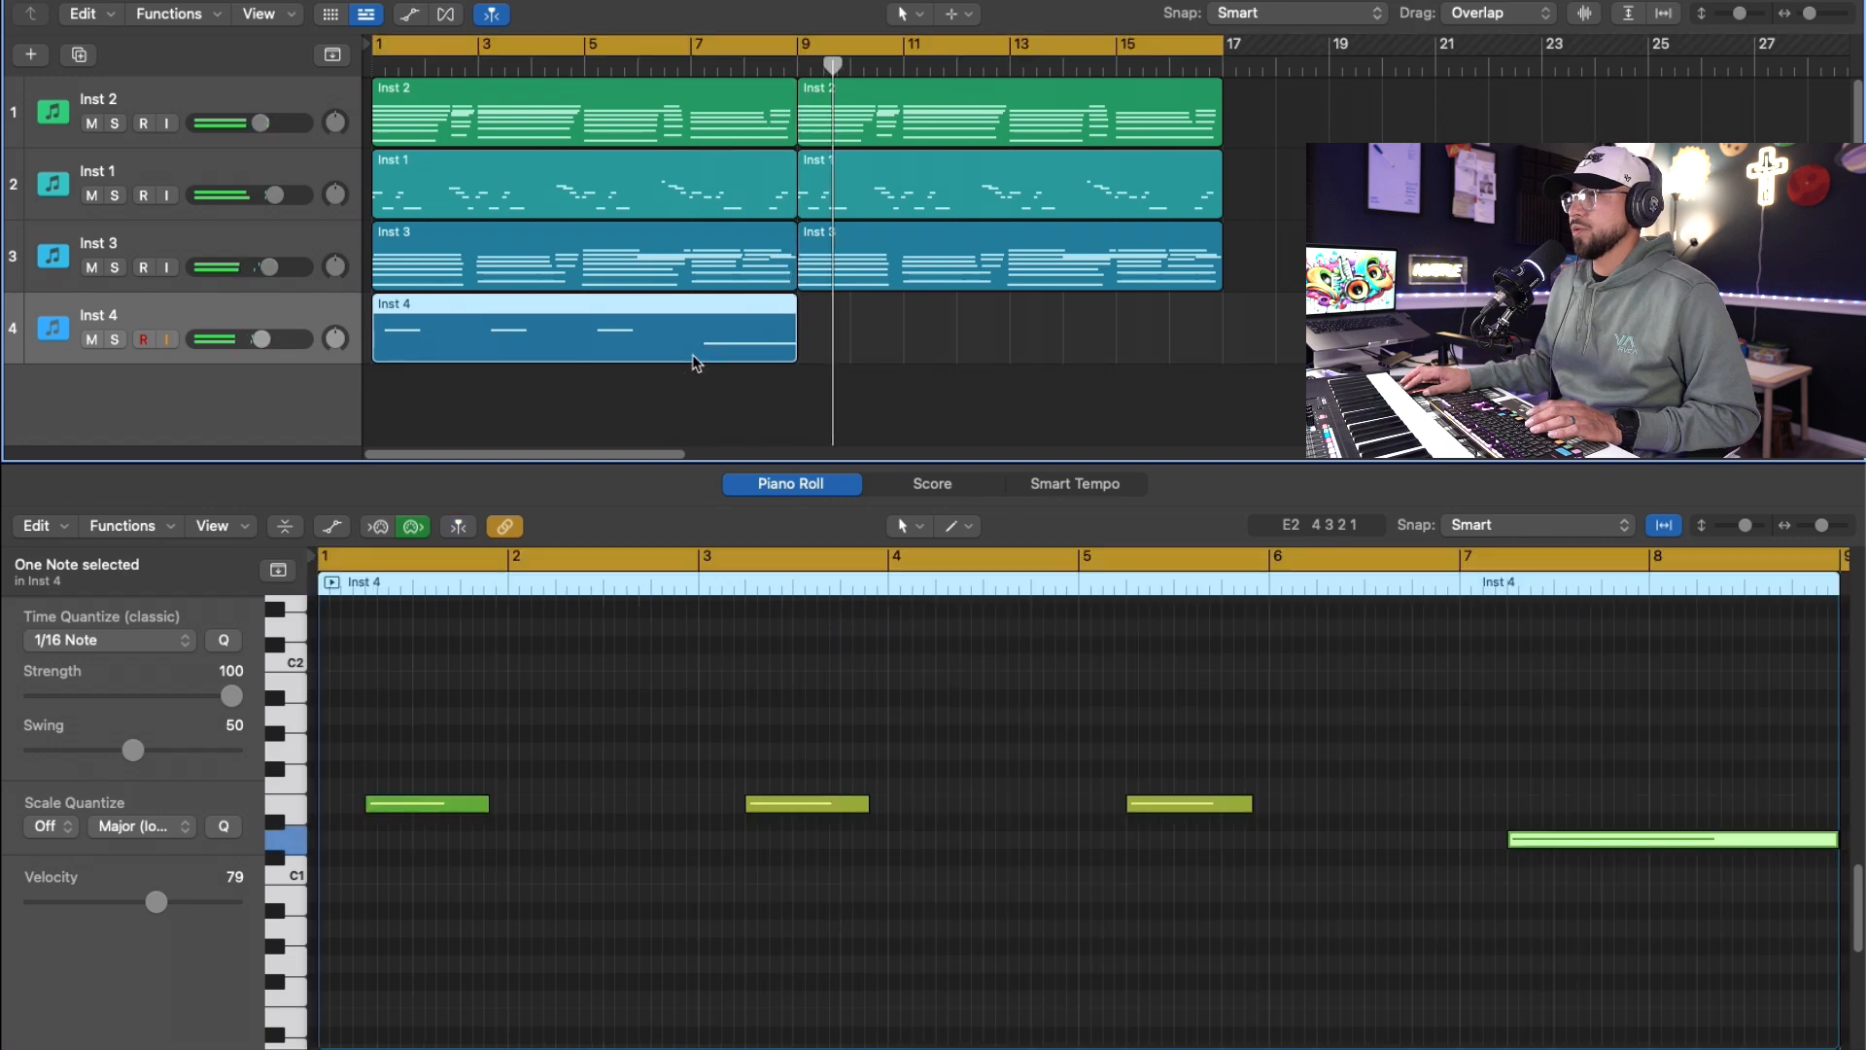
{"action": "left_click", "coordinate": [897, 331]}
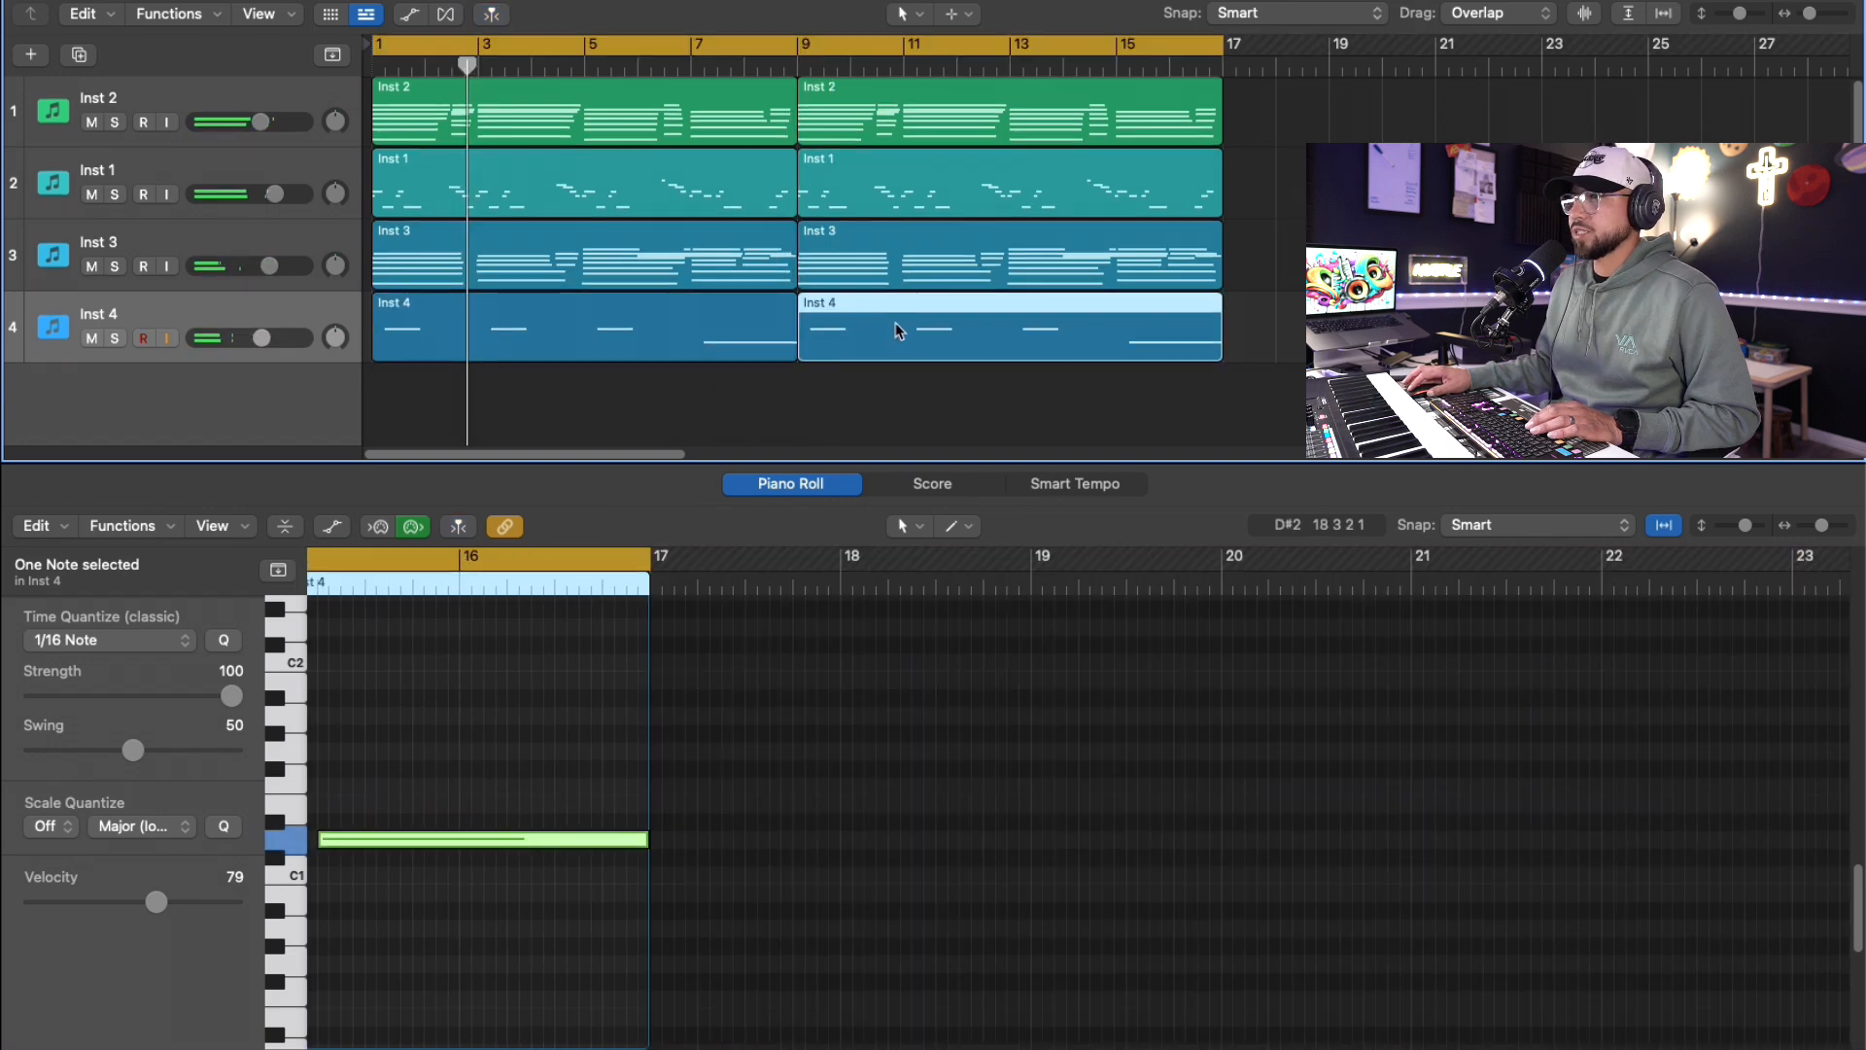
- In the second Inst 4 region, swap the long D1 note into bar 11 and a lengthened E1 note into bar 15
{"action": "scroll", "coordinate": [550, 1031], "scroll_direction": "left", "scroll_amount": 10}
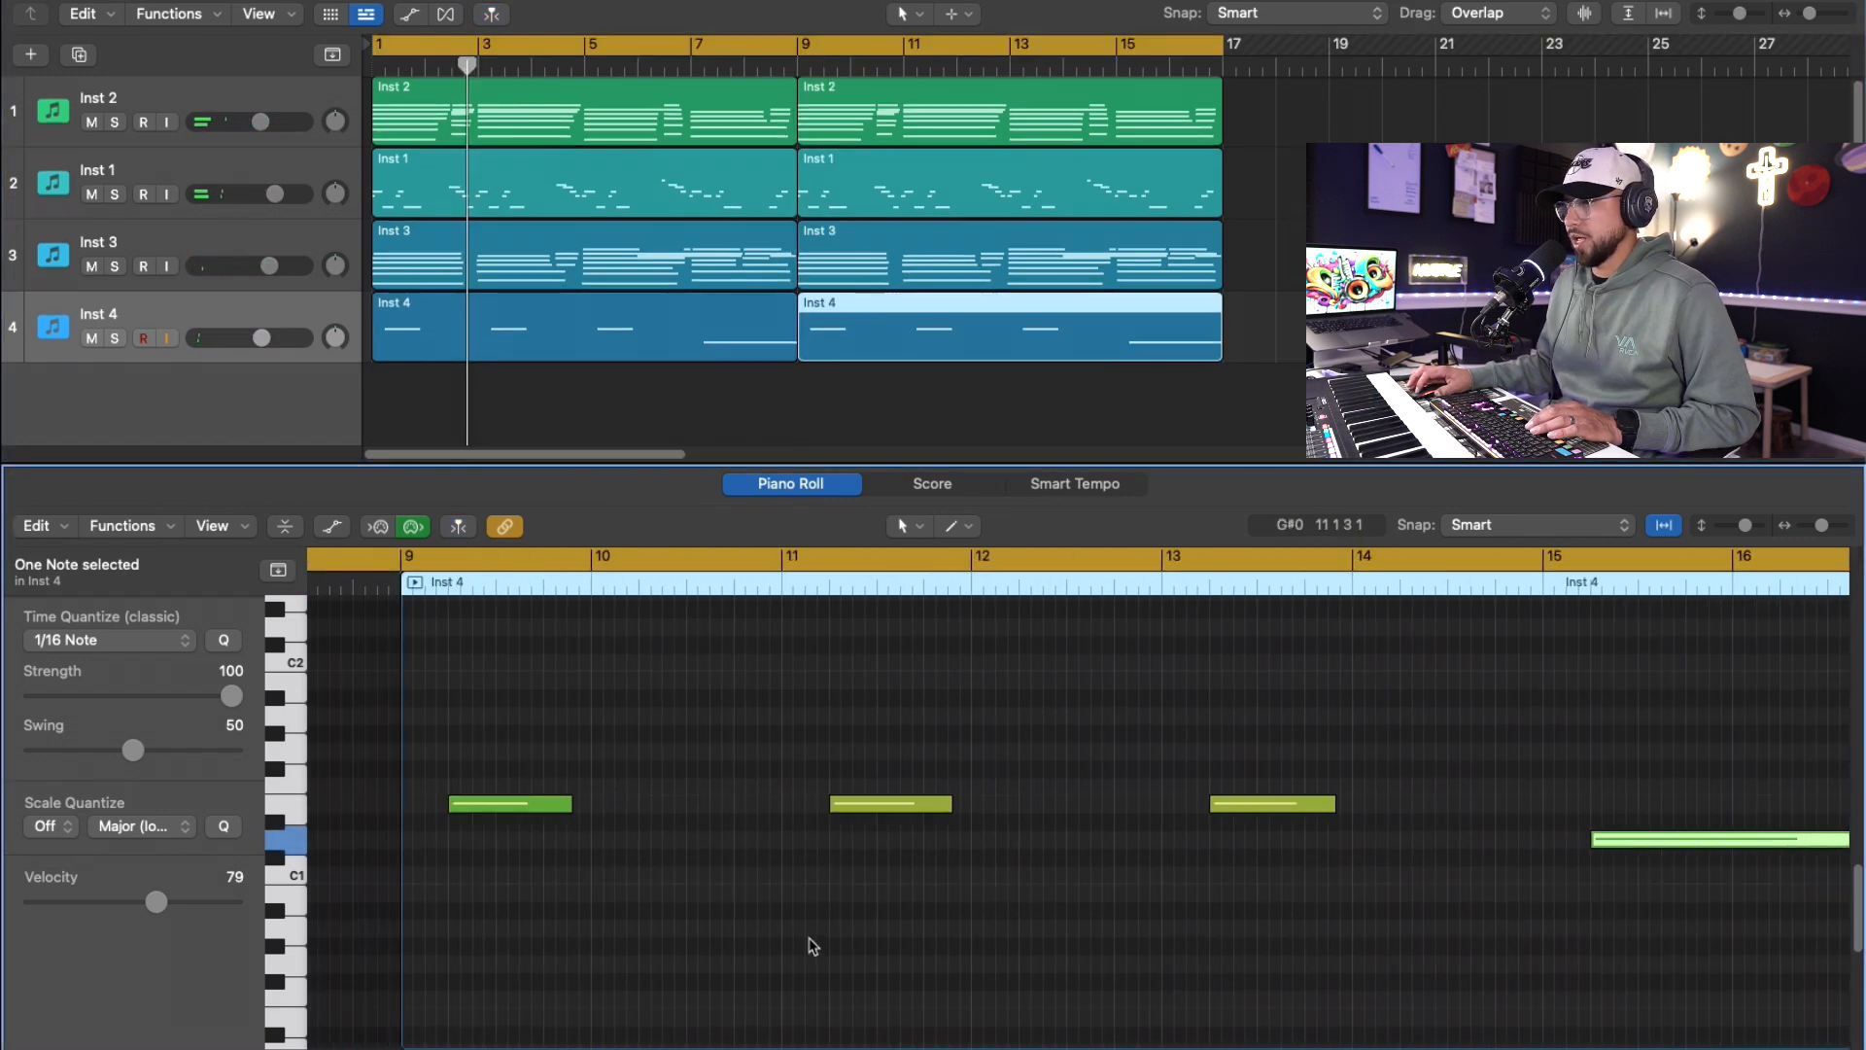
{"action": "left_click_drag", "start_coordinate": [957, 813], "coordinate": [729, 804]}
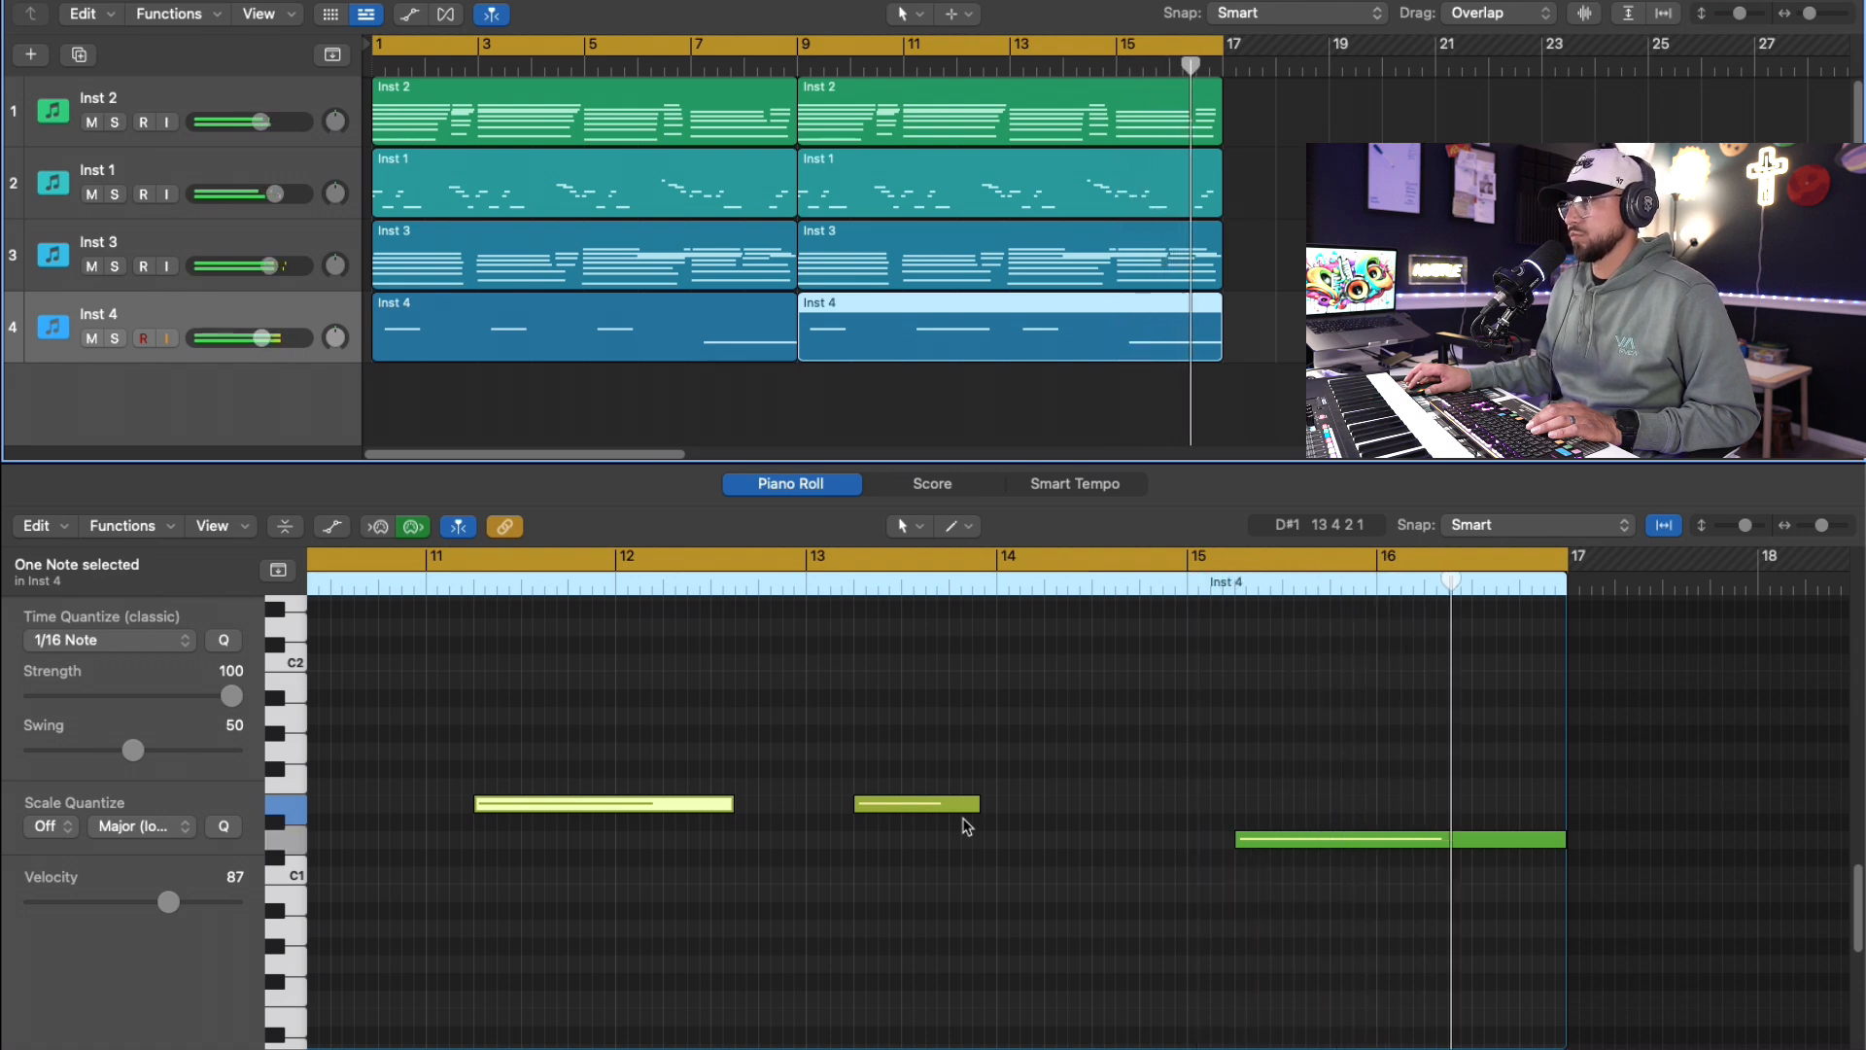
{"action": "left_click_drag", "start_coordinate": [1299, 842], "coordinate": [533, 845]}
{"action": "left_click_drag", "start_coordinate": [678, 804], "coordinate": [1370, 804]}
{"action": "left_click_drag", "start_coordinate": [790, 844], "coordinate": [838, 844]}
{"action": "left_click_drag", "start_coordinate": [1409, 808], "coordinate": [1434, 811]}
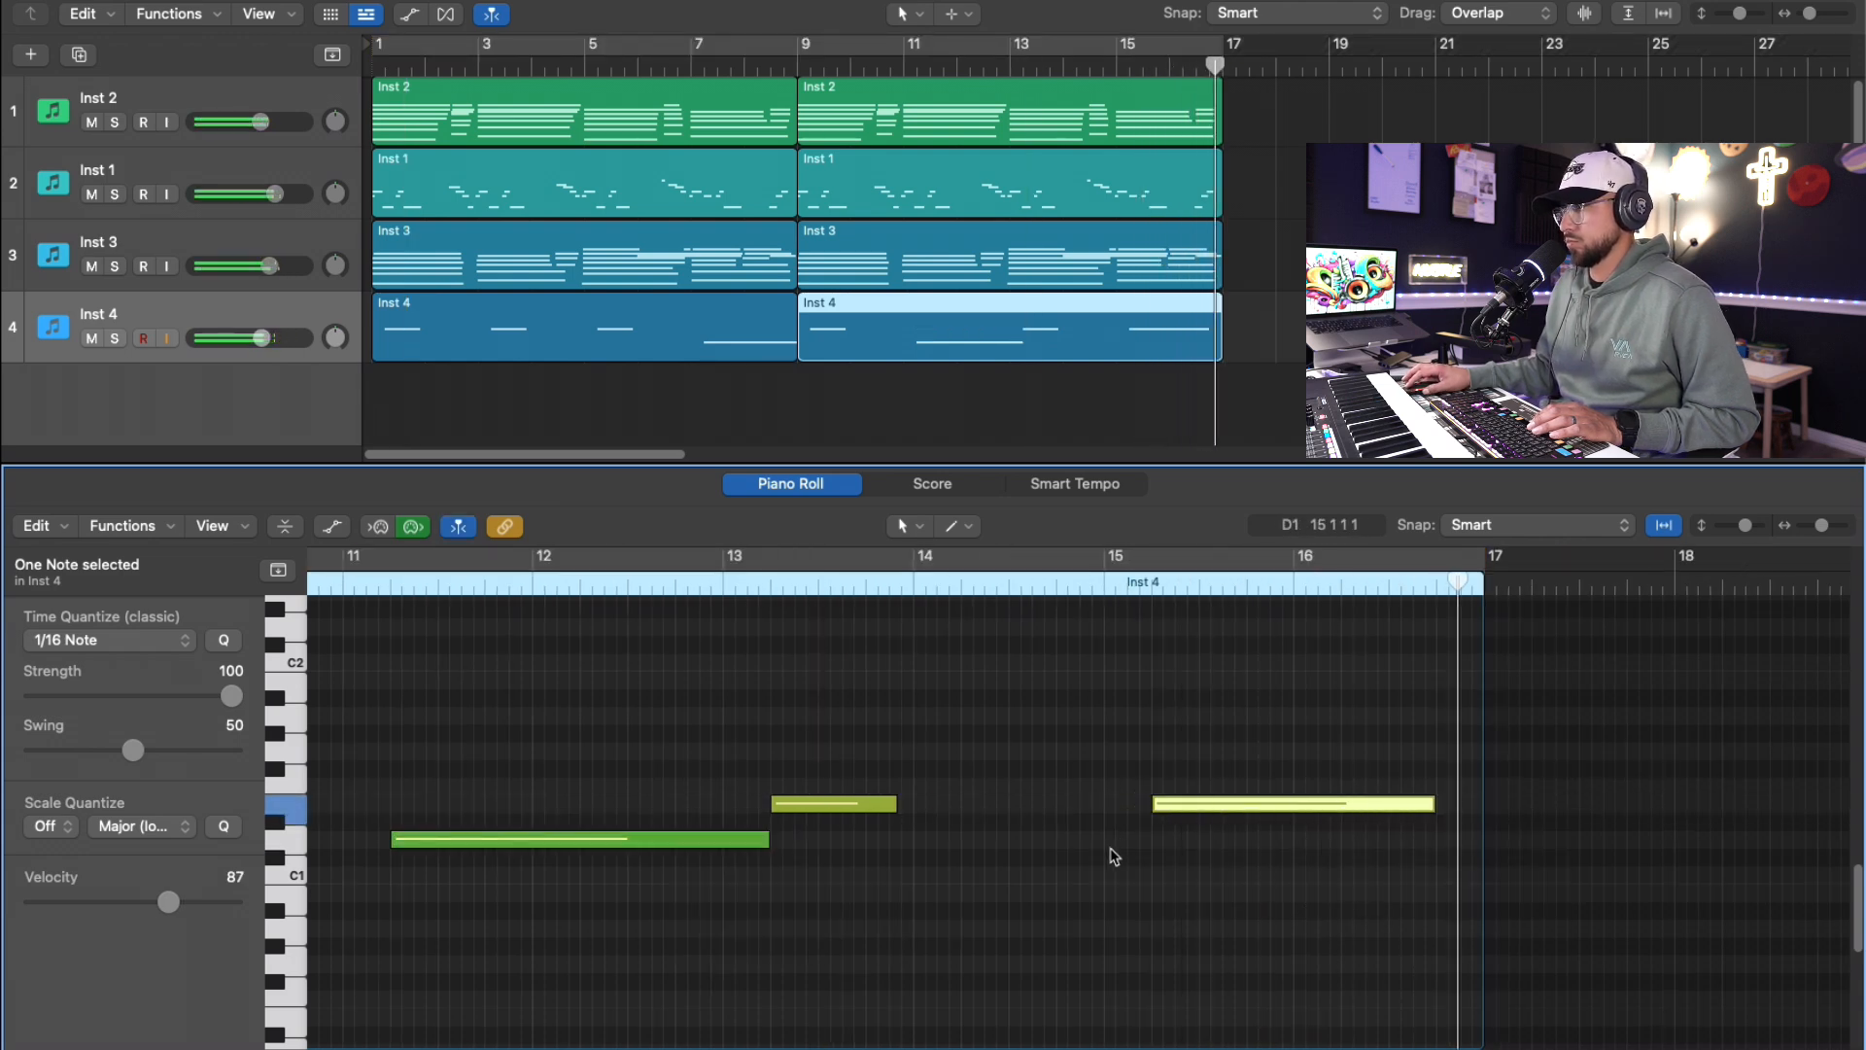
- Replace the first Inst 4 region with the edited one at bar 1, repeat it at bar 9, and play the result
{"action": "left_click_drag", "start_coordinate": [938, 339], "coordinate": [480, 345]}
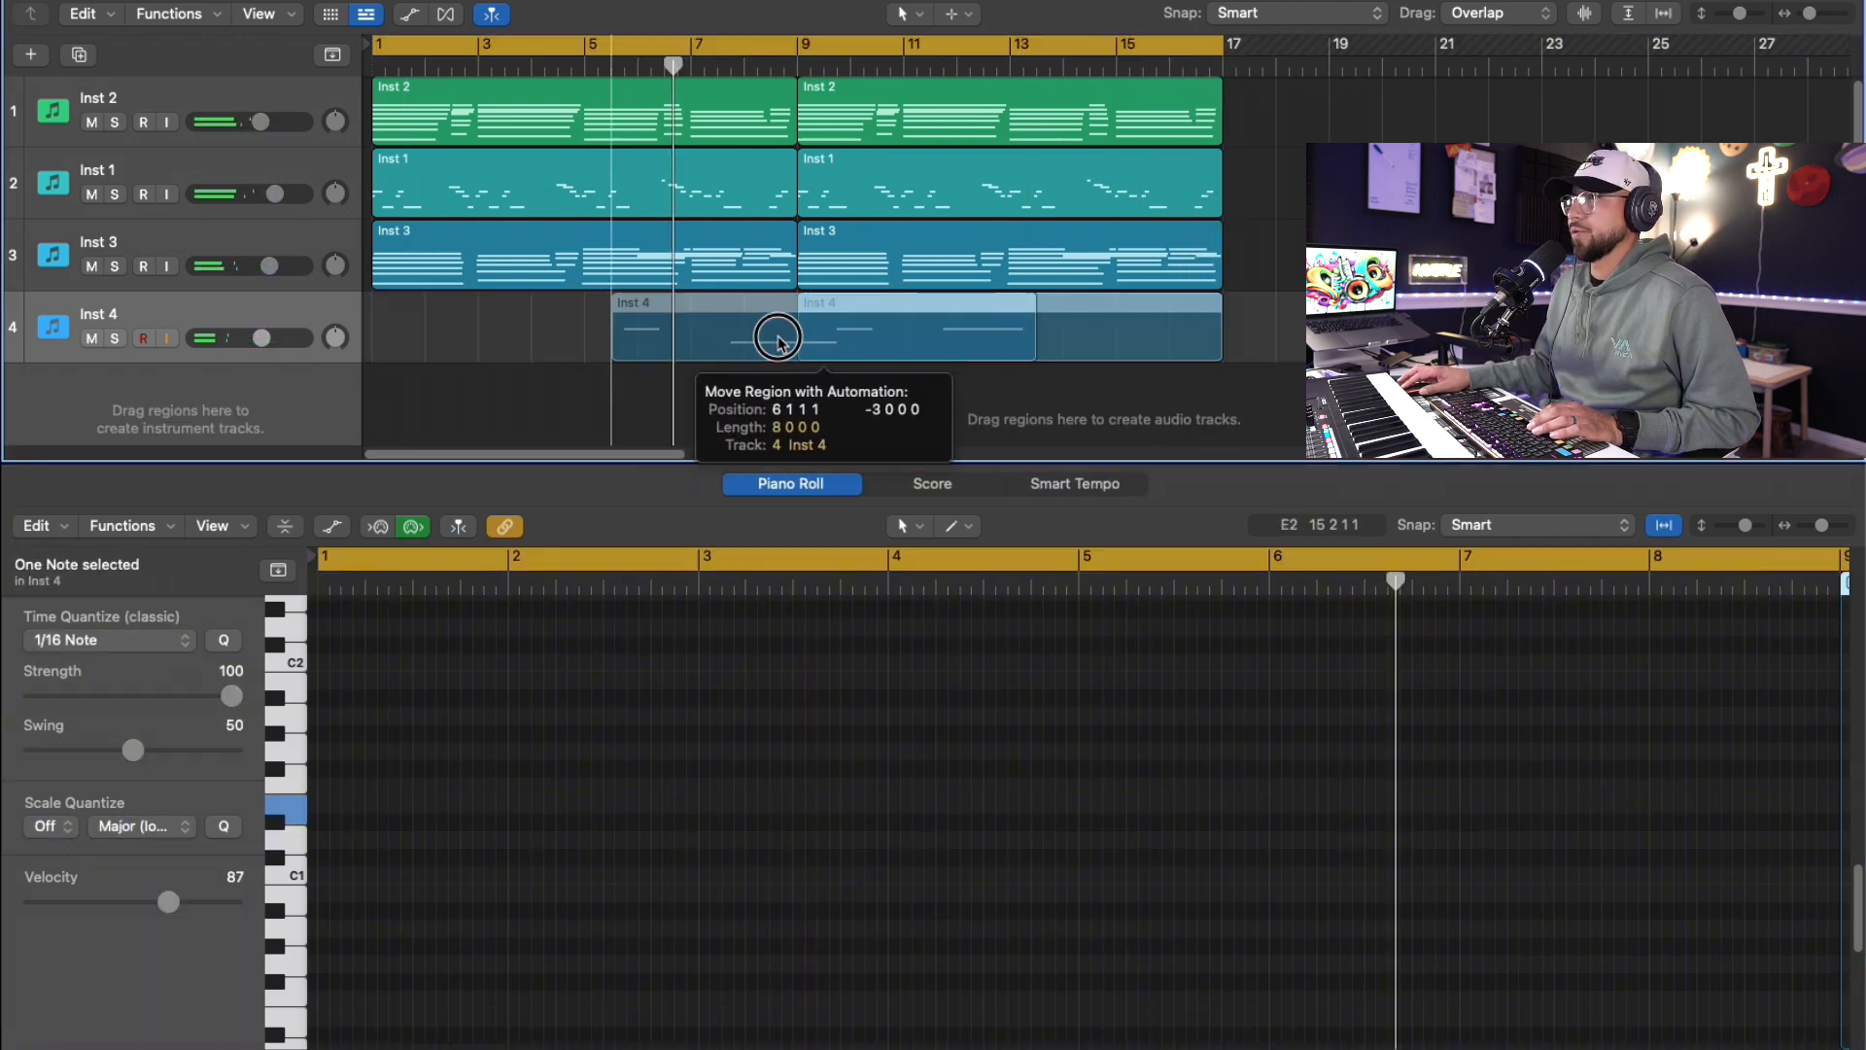
{"action": "key", "text": "super+r"}
{"action": "left_click", "coordinate": [589, 368]}
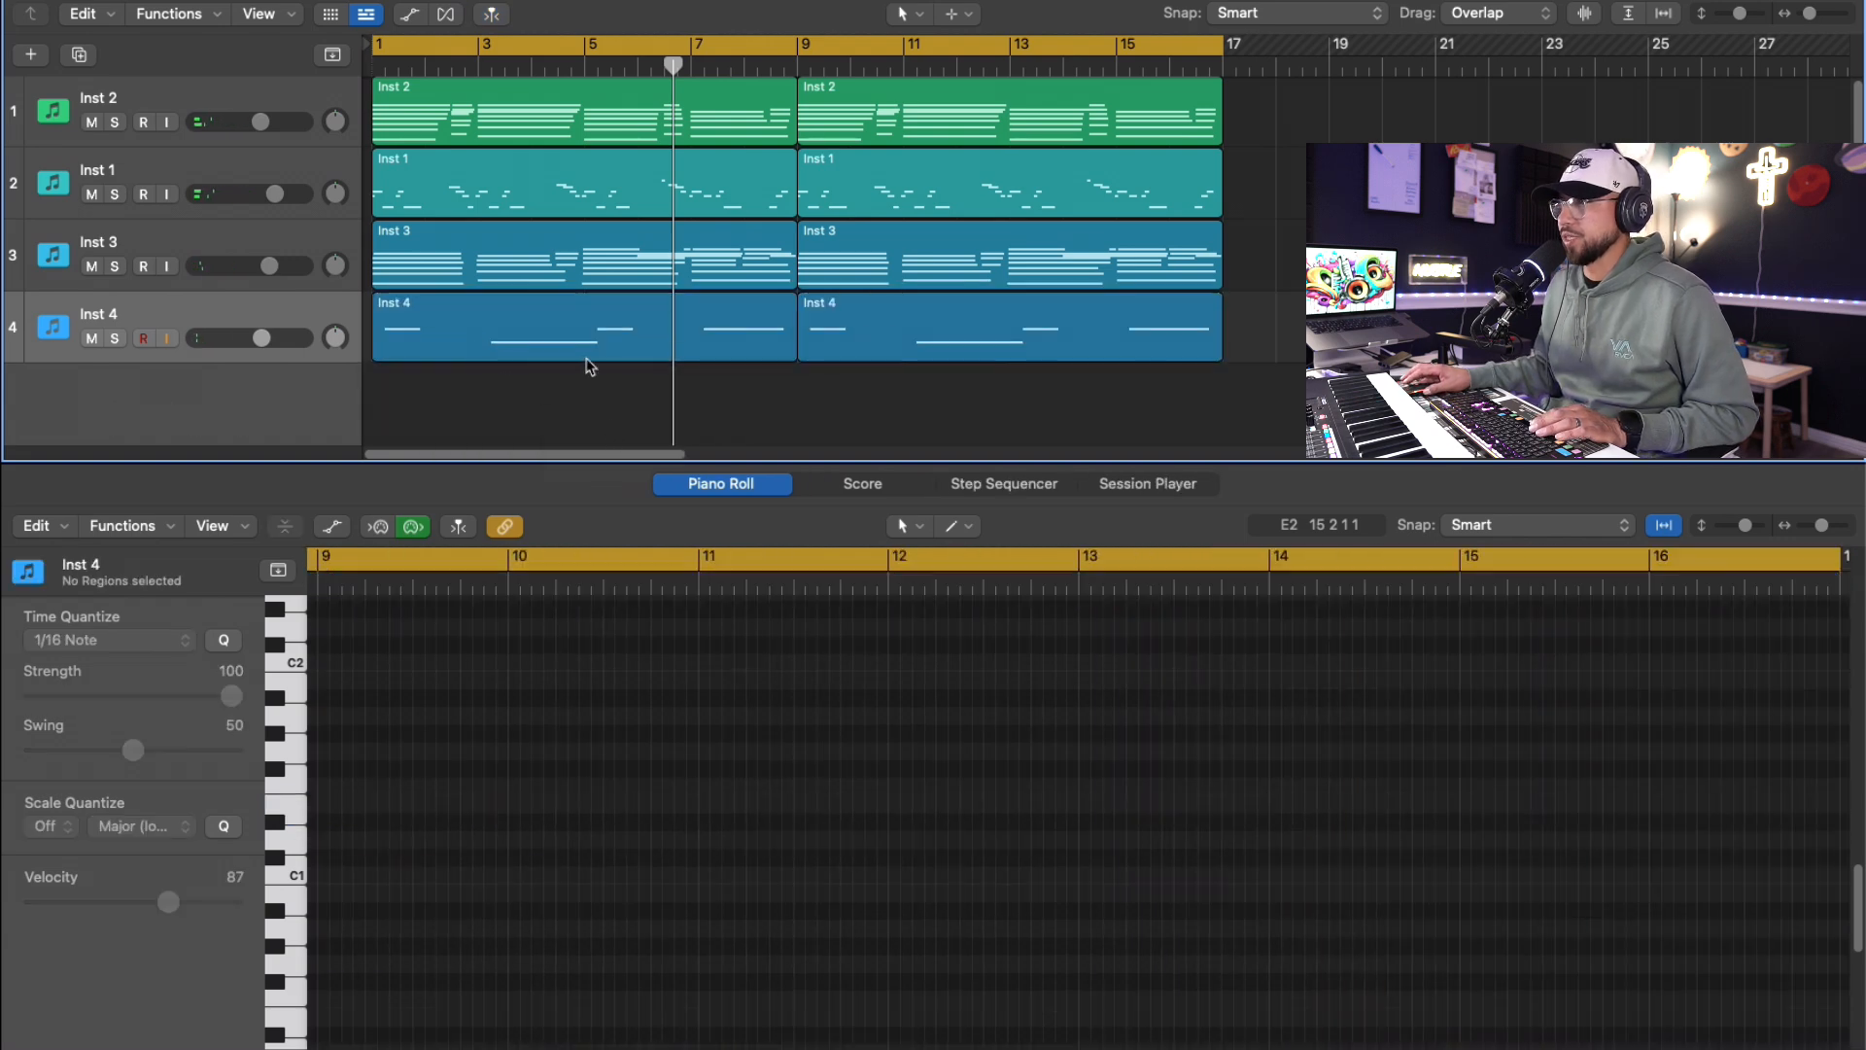
{"action": "left_click", "coordinate": [587, 335]}
{"action": "key", "text": "space"}
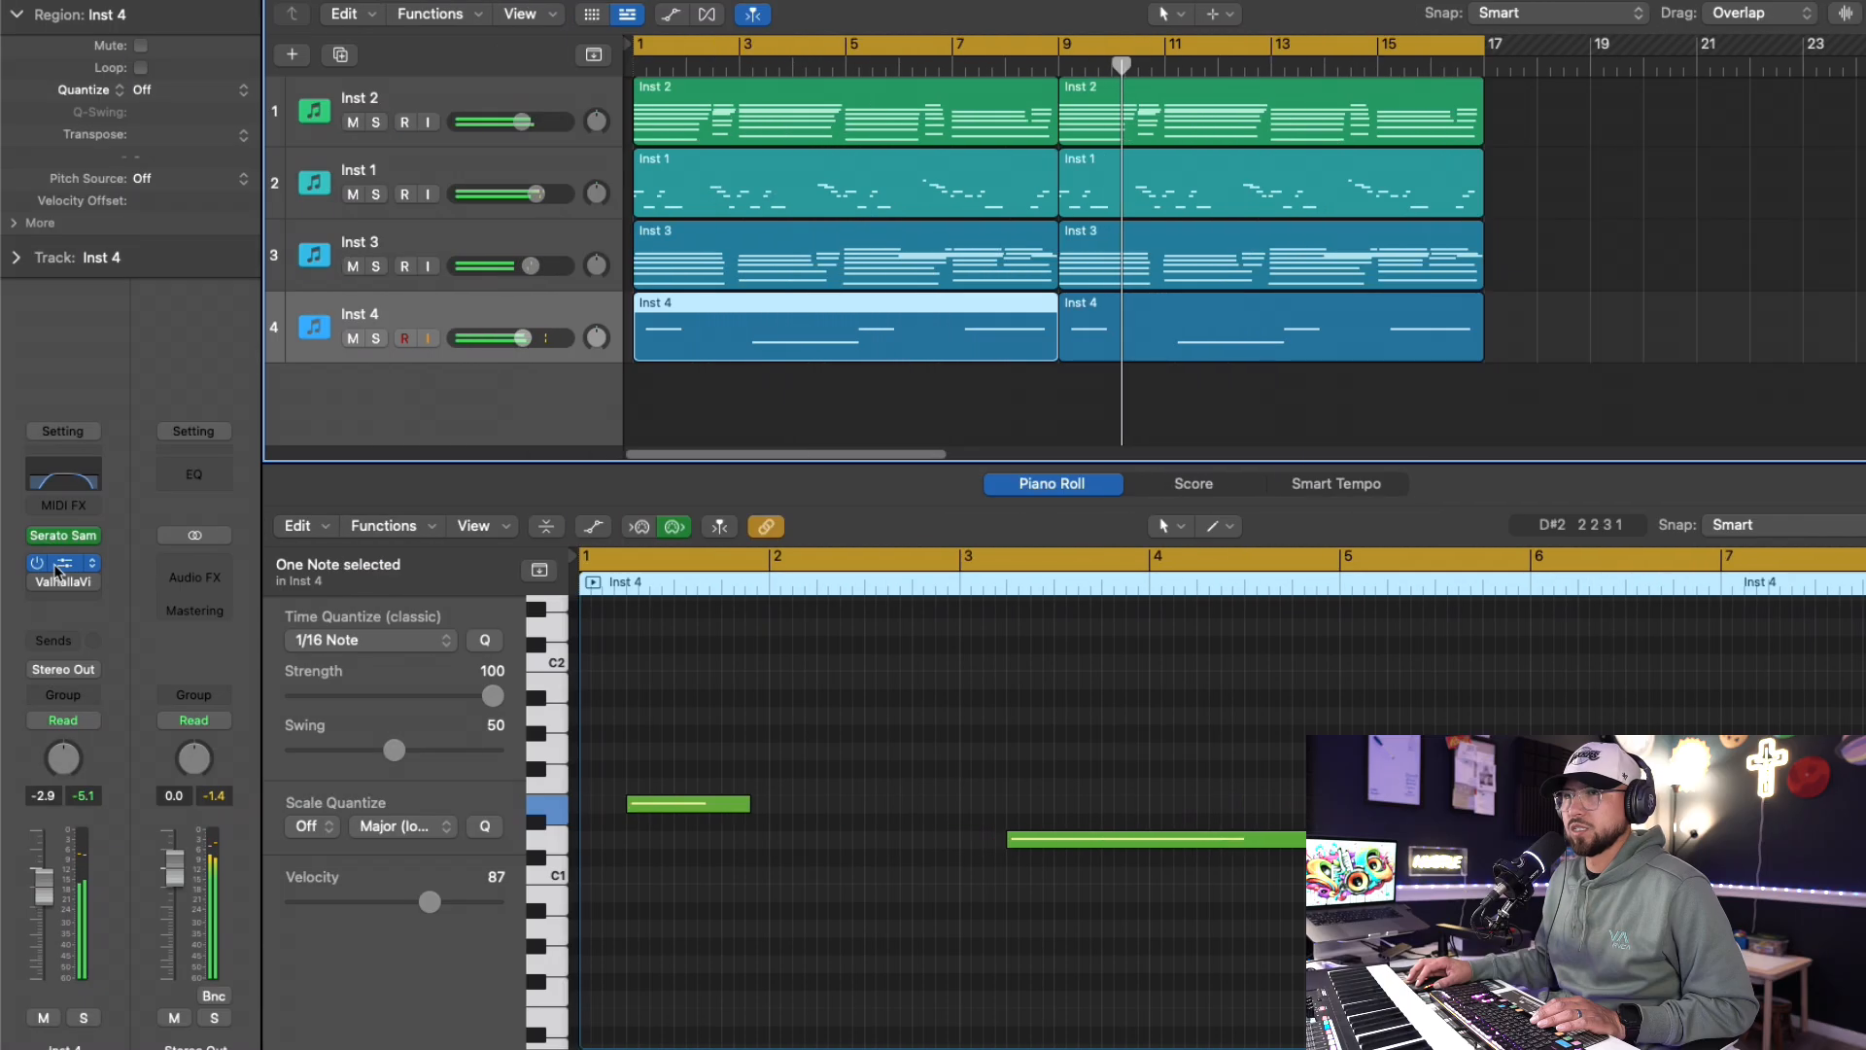
- Lower the high cut and slightly dip the mid band in Inst 4's Channel EQ, and fine-tune the ValhallaVintageVerb mix
{"action": "left_click", "coordinate": [62, 473]}
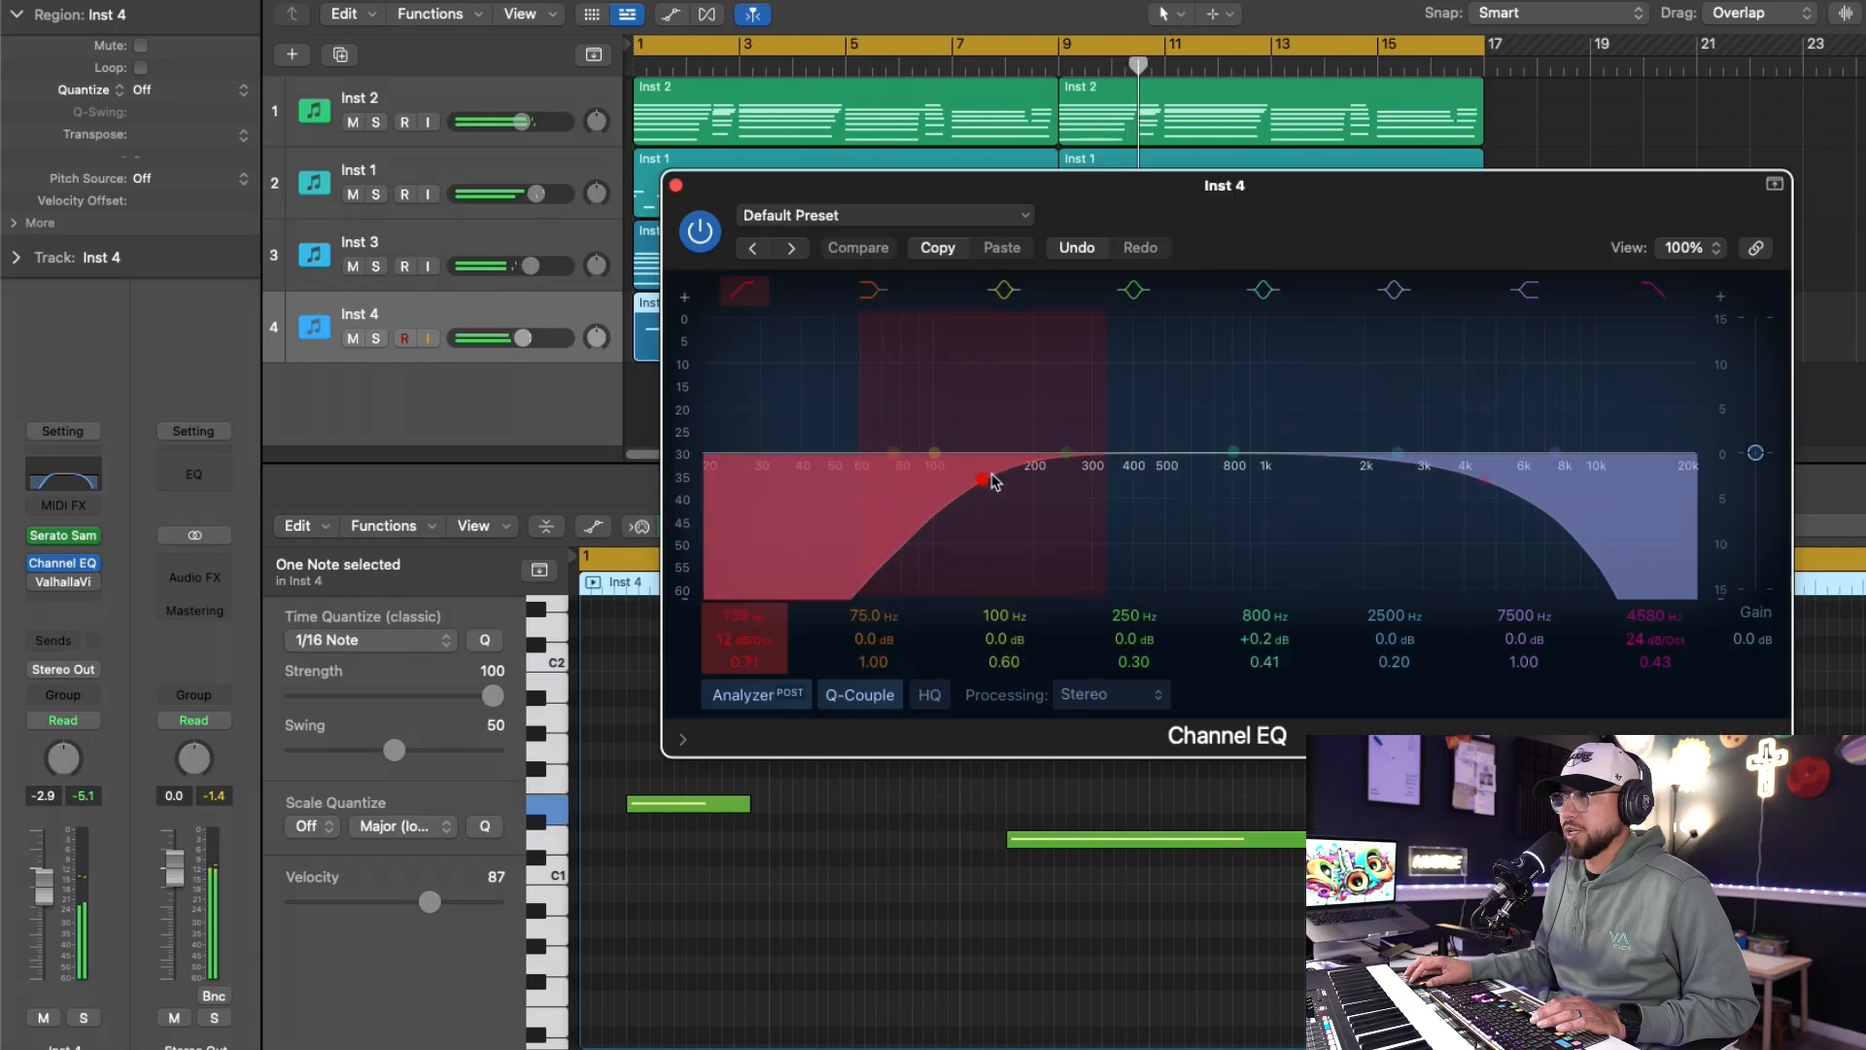
{"action": "left_click_drag", "start_coordinate": [1491, 484], "coordinate": [1469, 477]}
{"action": "left_click_drag", "start_coordinate": [1220, 461], "coordinate": [1216, 472]}
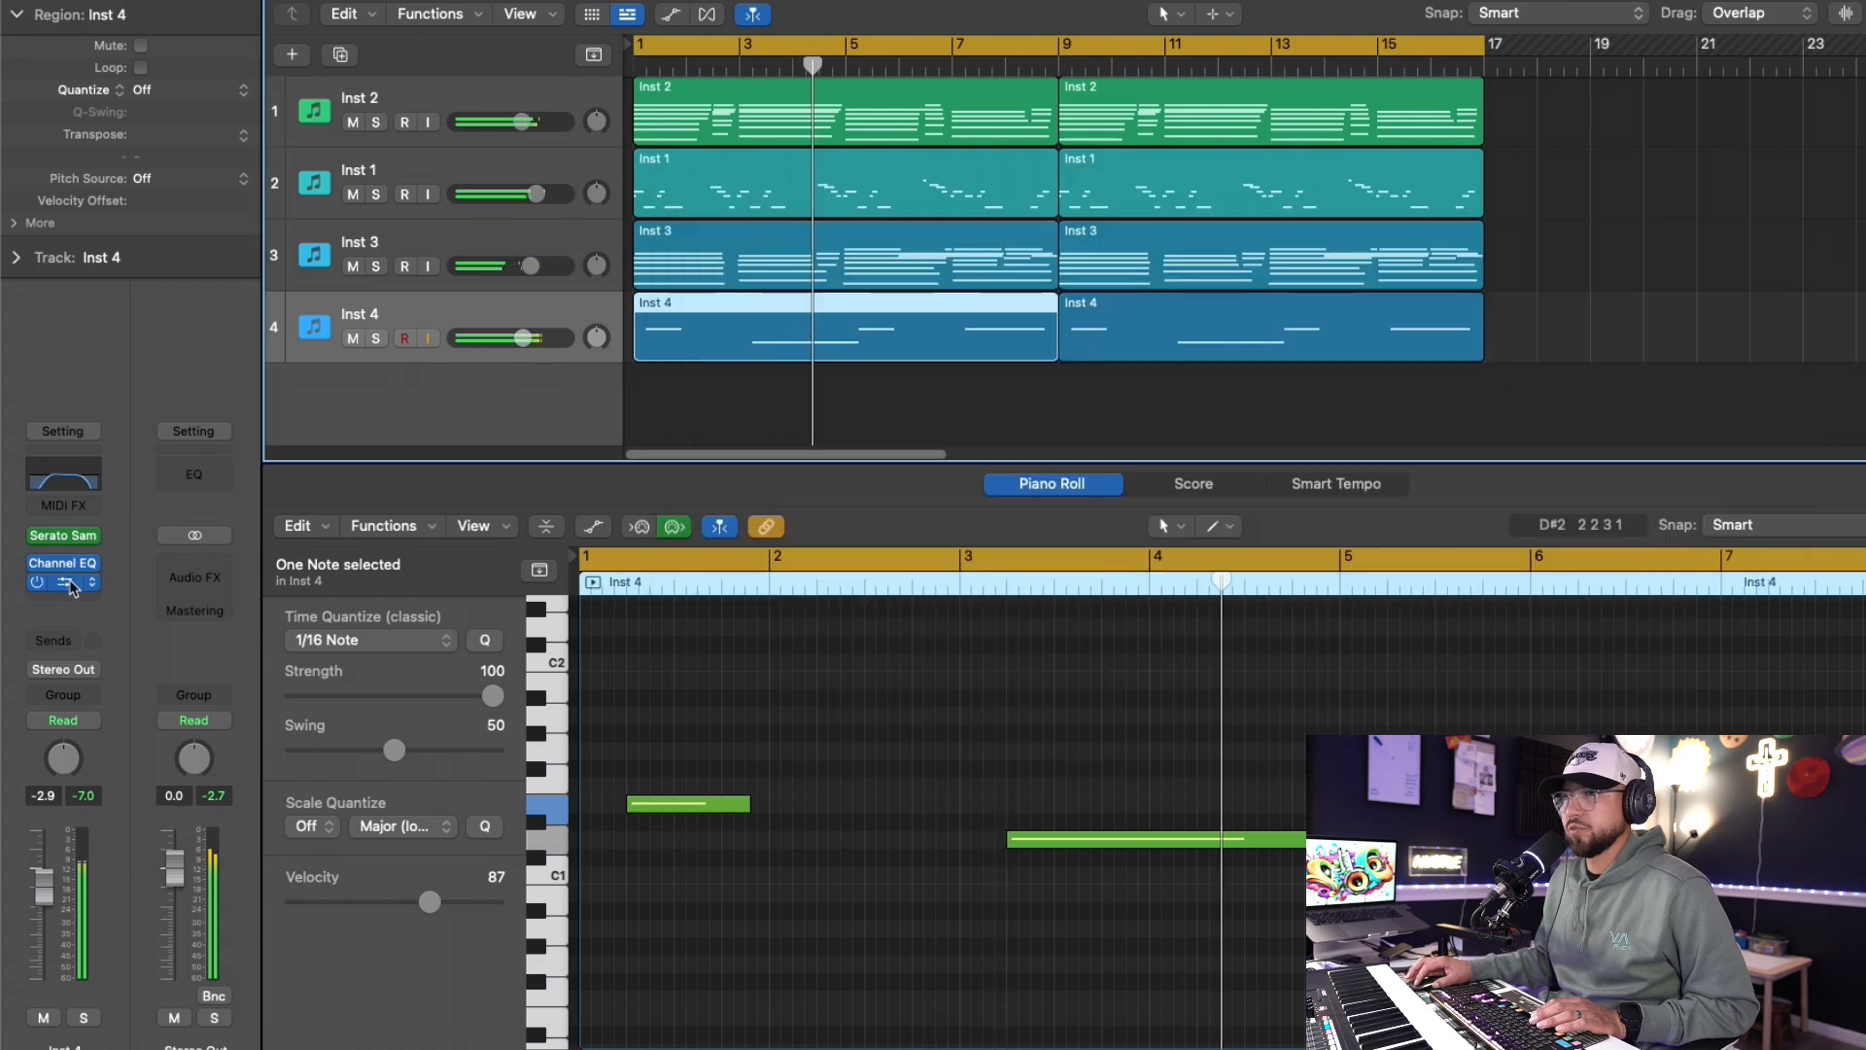
{"action": "left_click", "coordinate": [62, 581]}
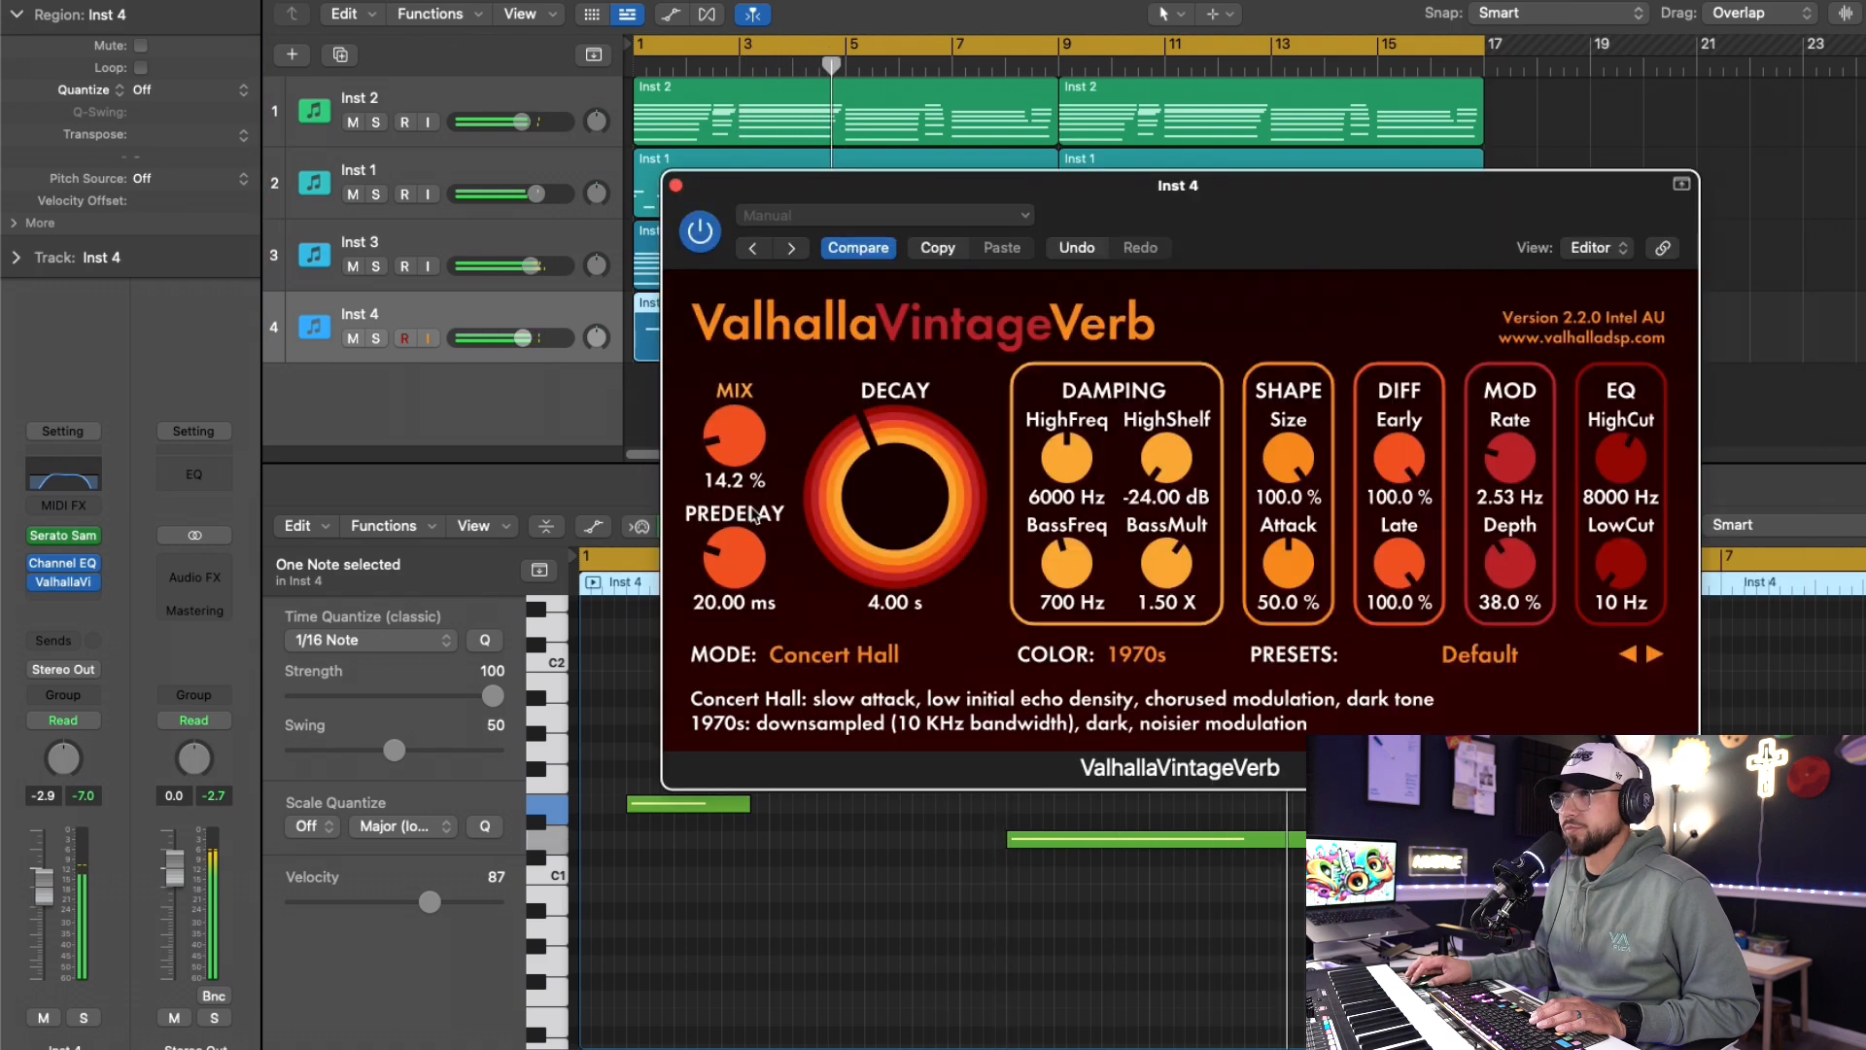
{"action": "left_click_drag", "start_coordinate": [718, 452], "coordinate": [719, 442]}
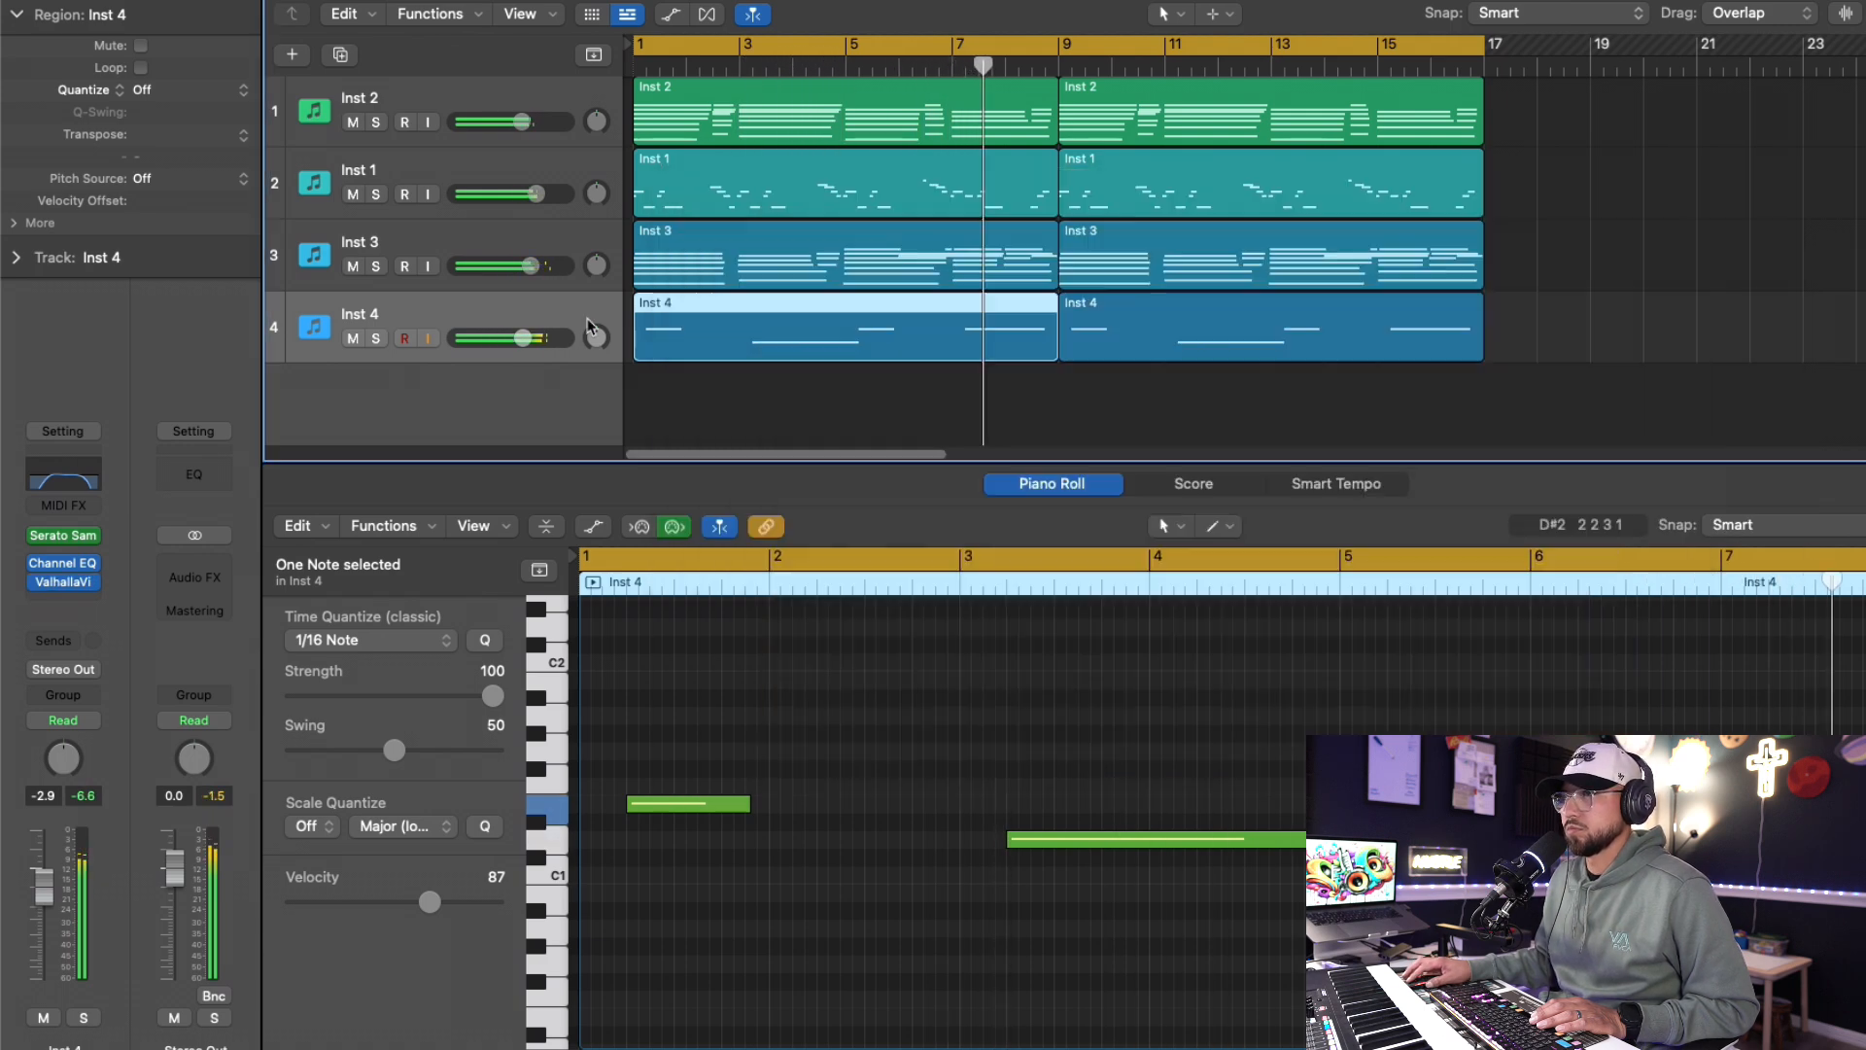
- Add a stereo Echo to Inst 4 with a 1/8 note, 64% feedback, 96% dry and 10% wet, and close its window
{"action": "left_click", "coordinate": [62, 603]}
{"action": "mouse_move", "coordinate": [146, 742]}
{"action": "mouse_move", "coordinate": [368, 764]}
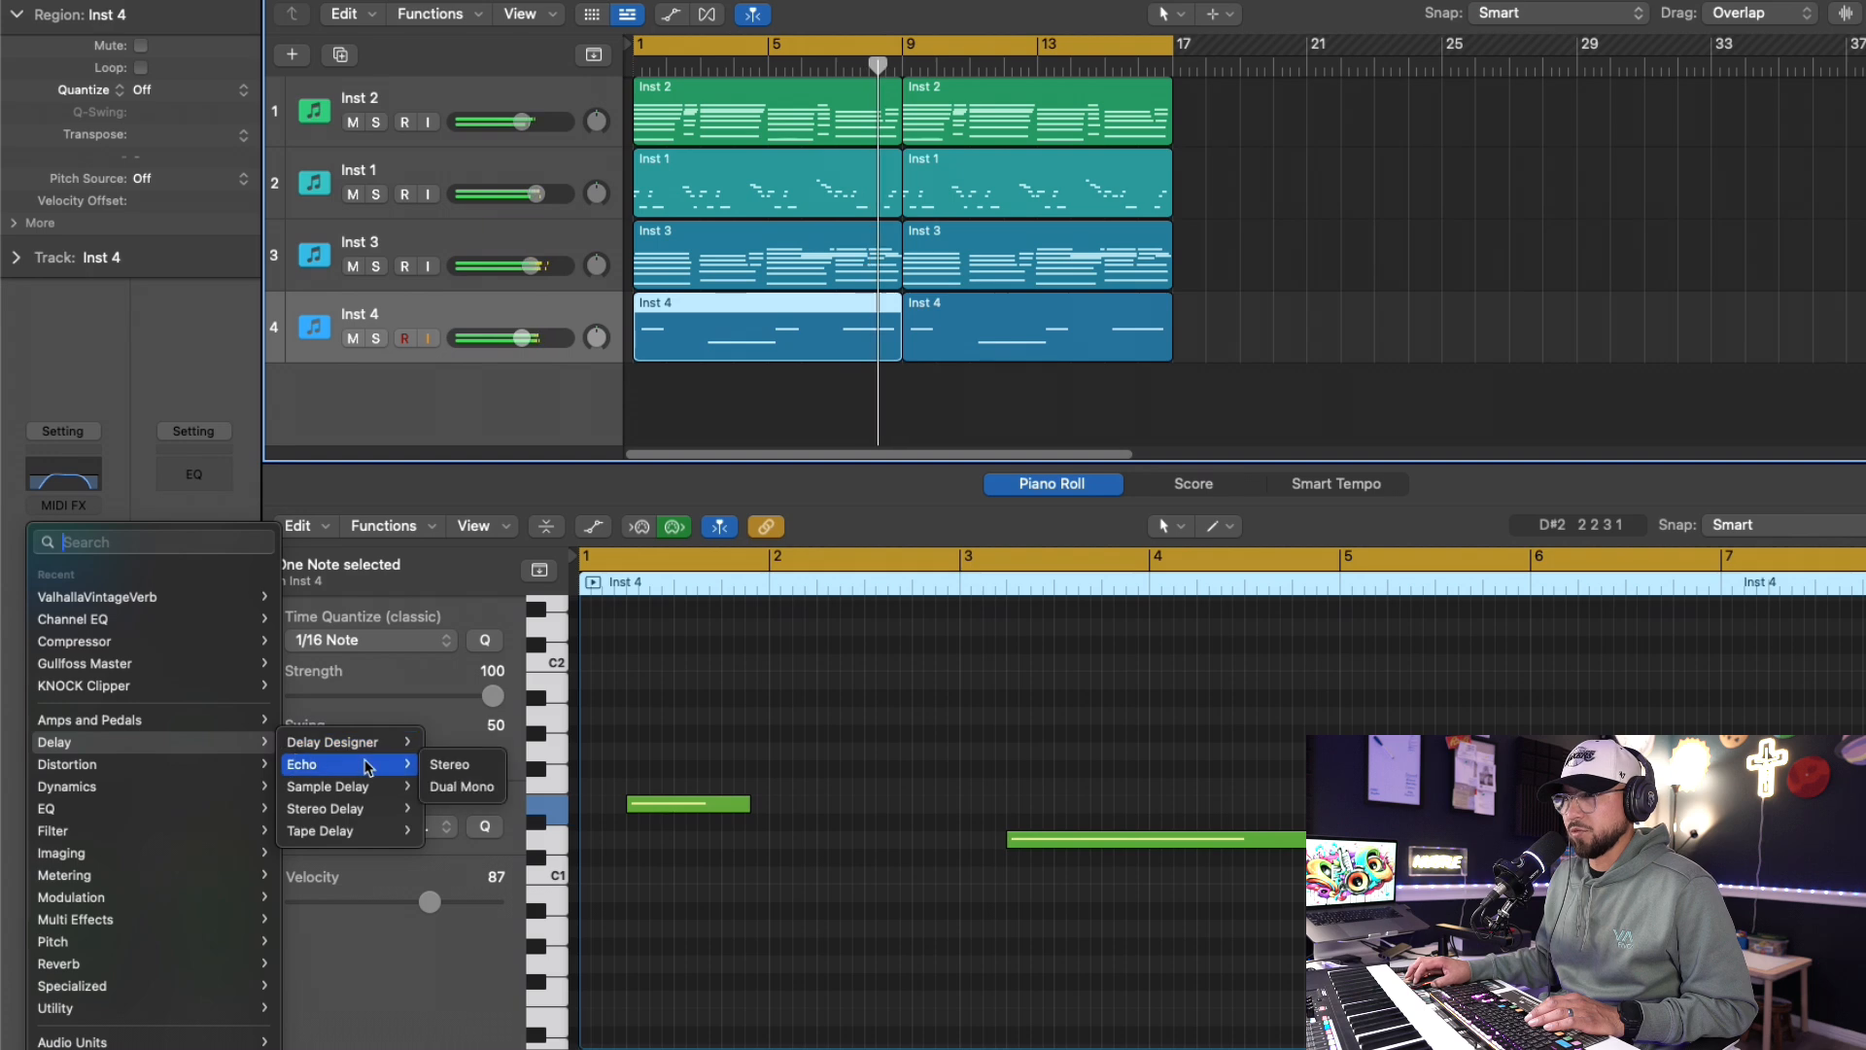
{"action": "left_click", "coordinate": [449, 764]}
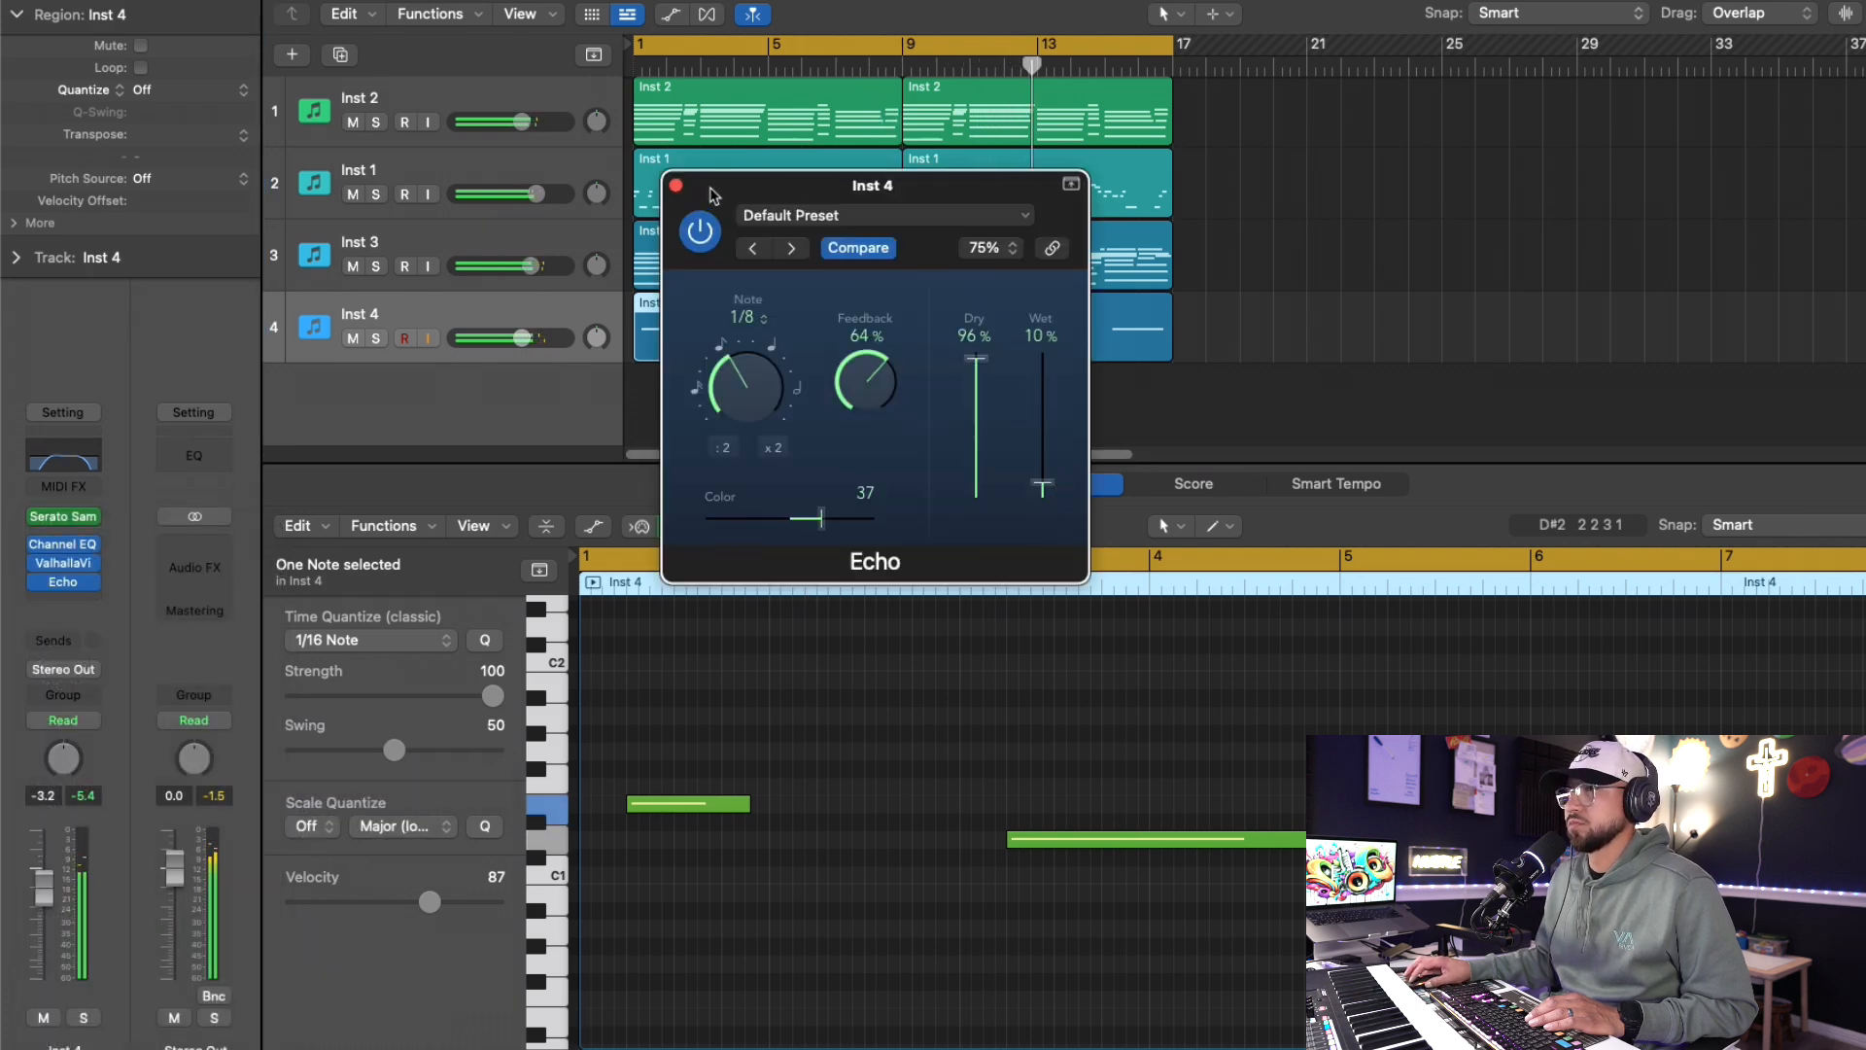
{"action": "left_click", "coordinate": [675, 184]}
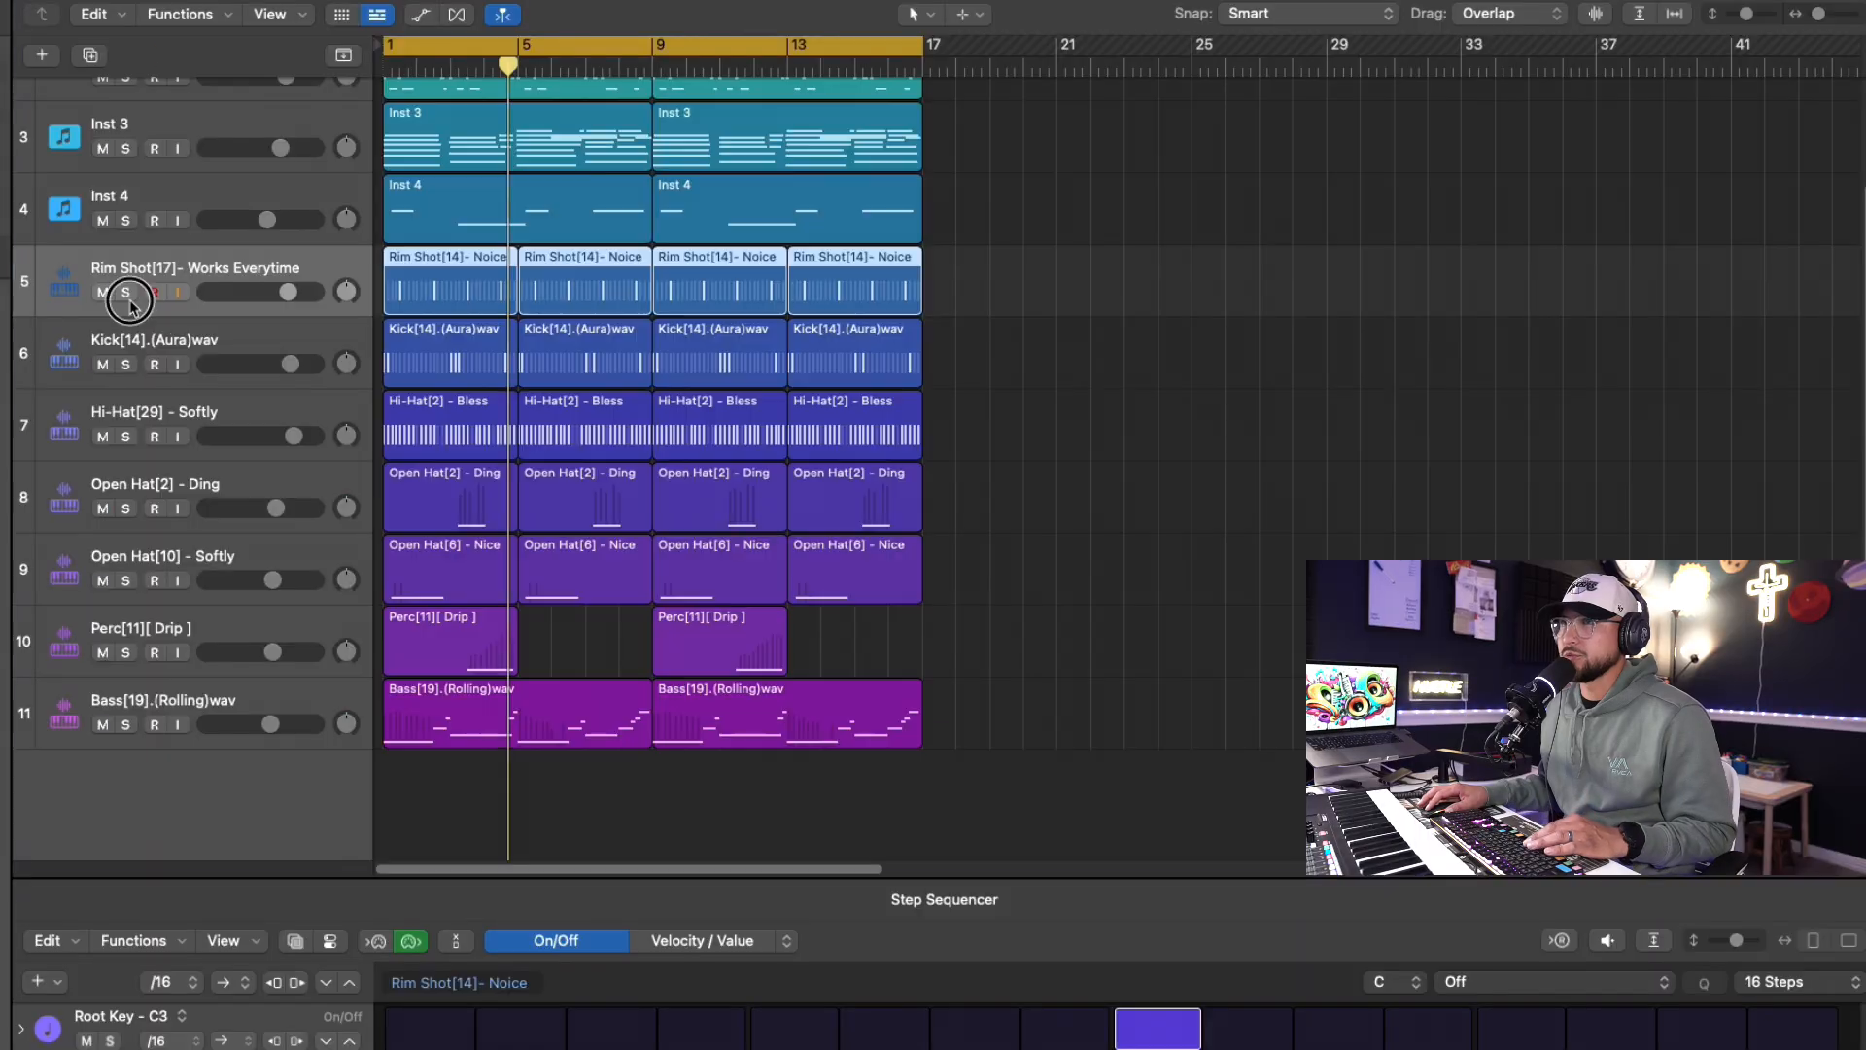
- Audition the drums and bass by adding solos one at a time from the rim shot to the bass track, playing the perc from about bar 11
{"action": "left_click", "coordinate": [126, 293]}
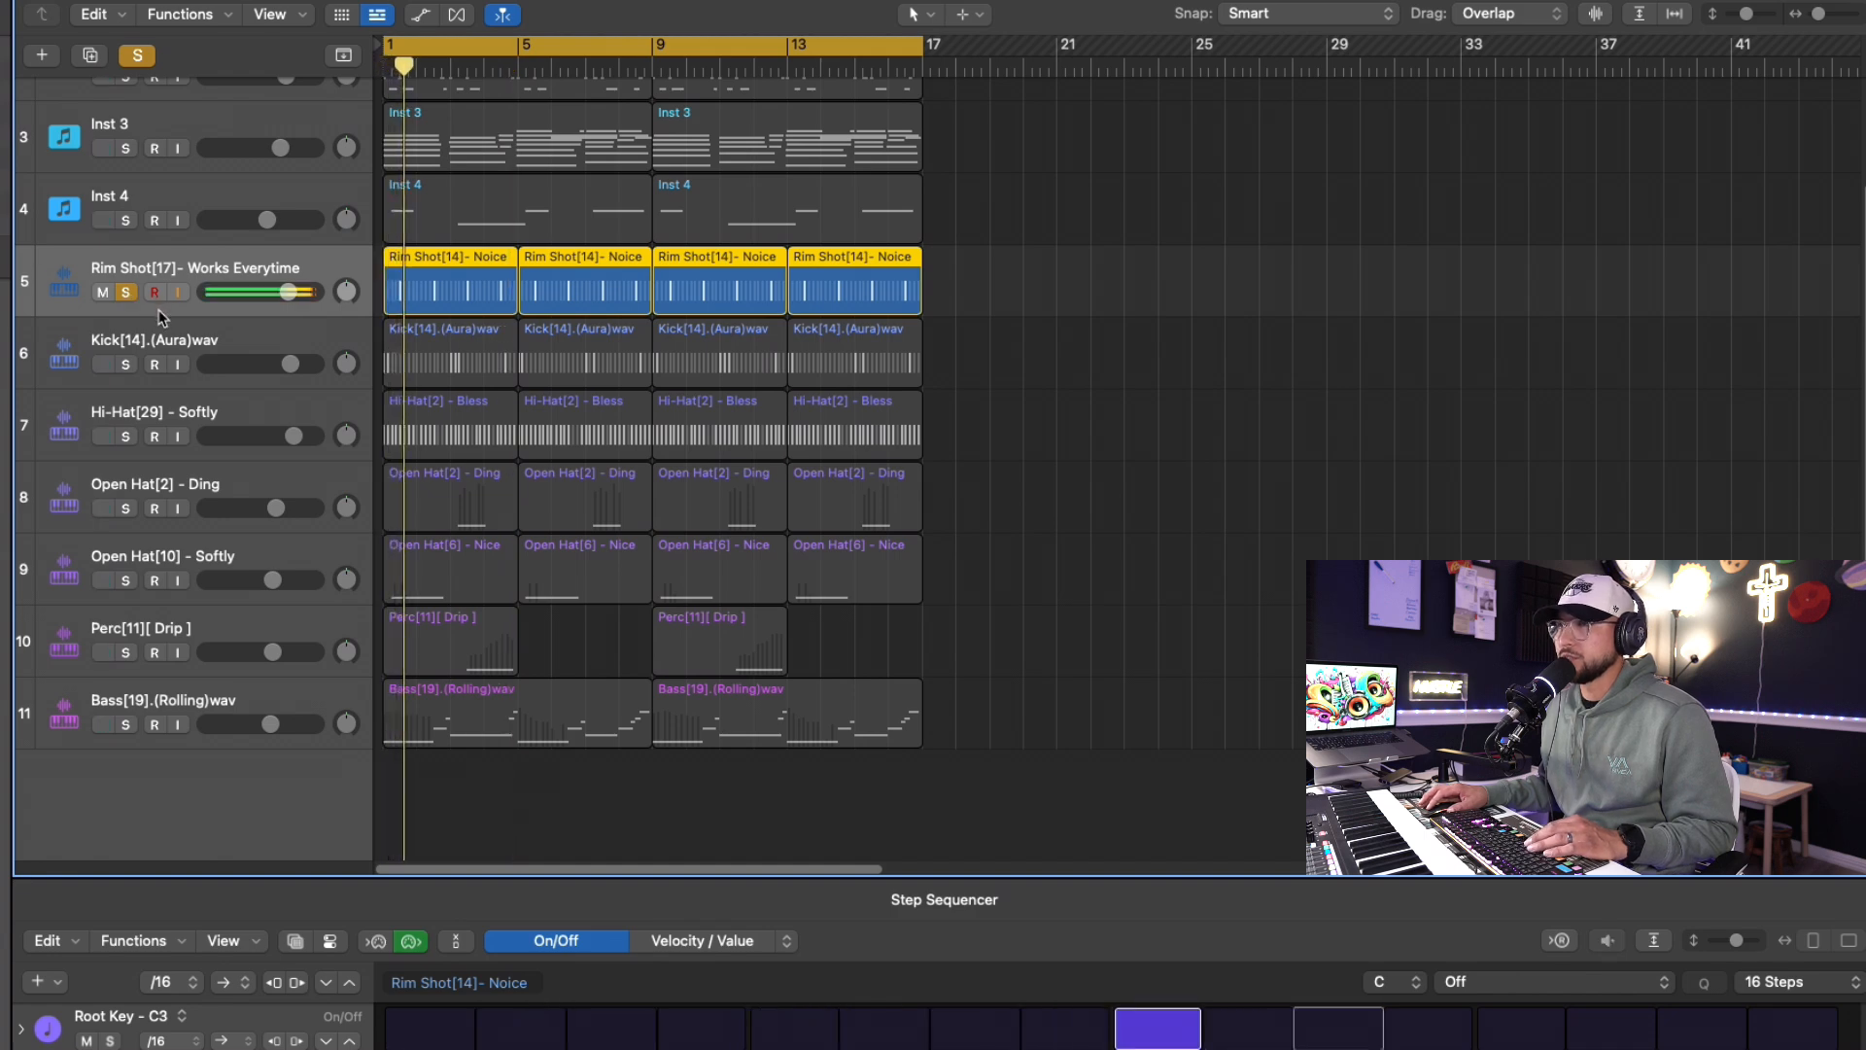
{"action": "left_click", "coordinate": [126, 364]}
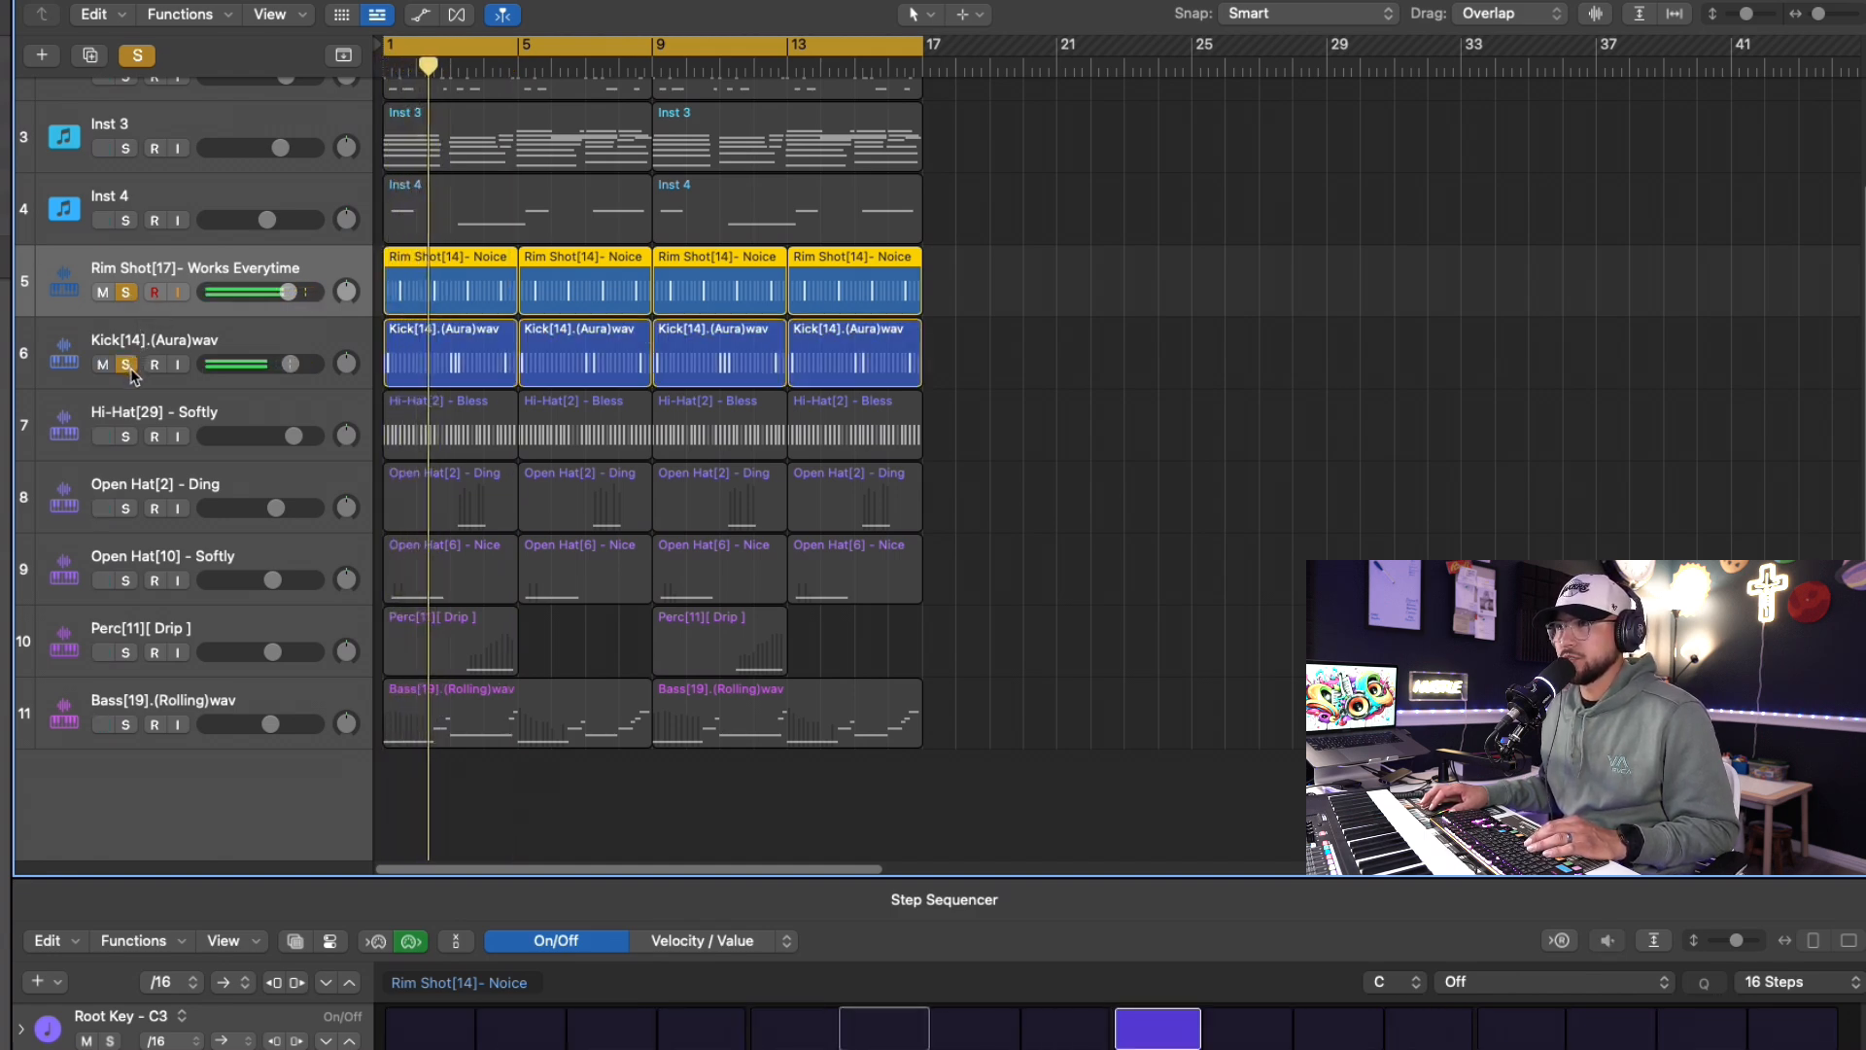
{"action": "left_click", "coordinate": [127, 436]}
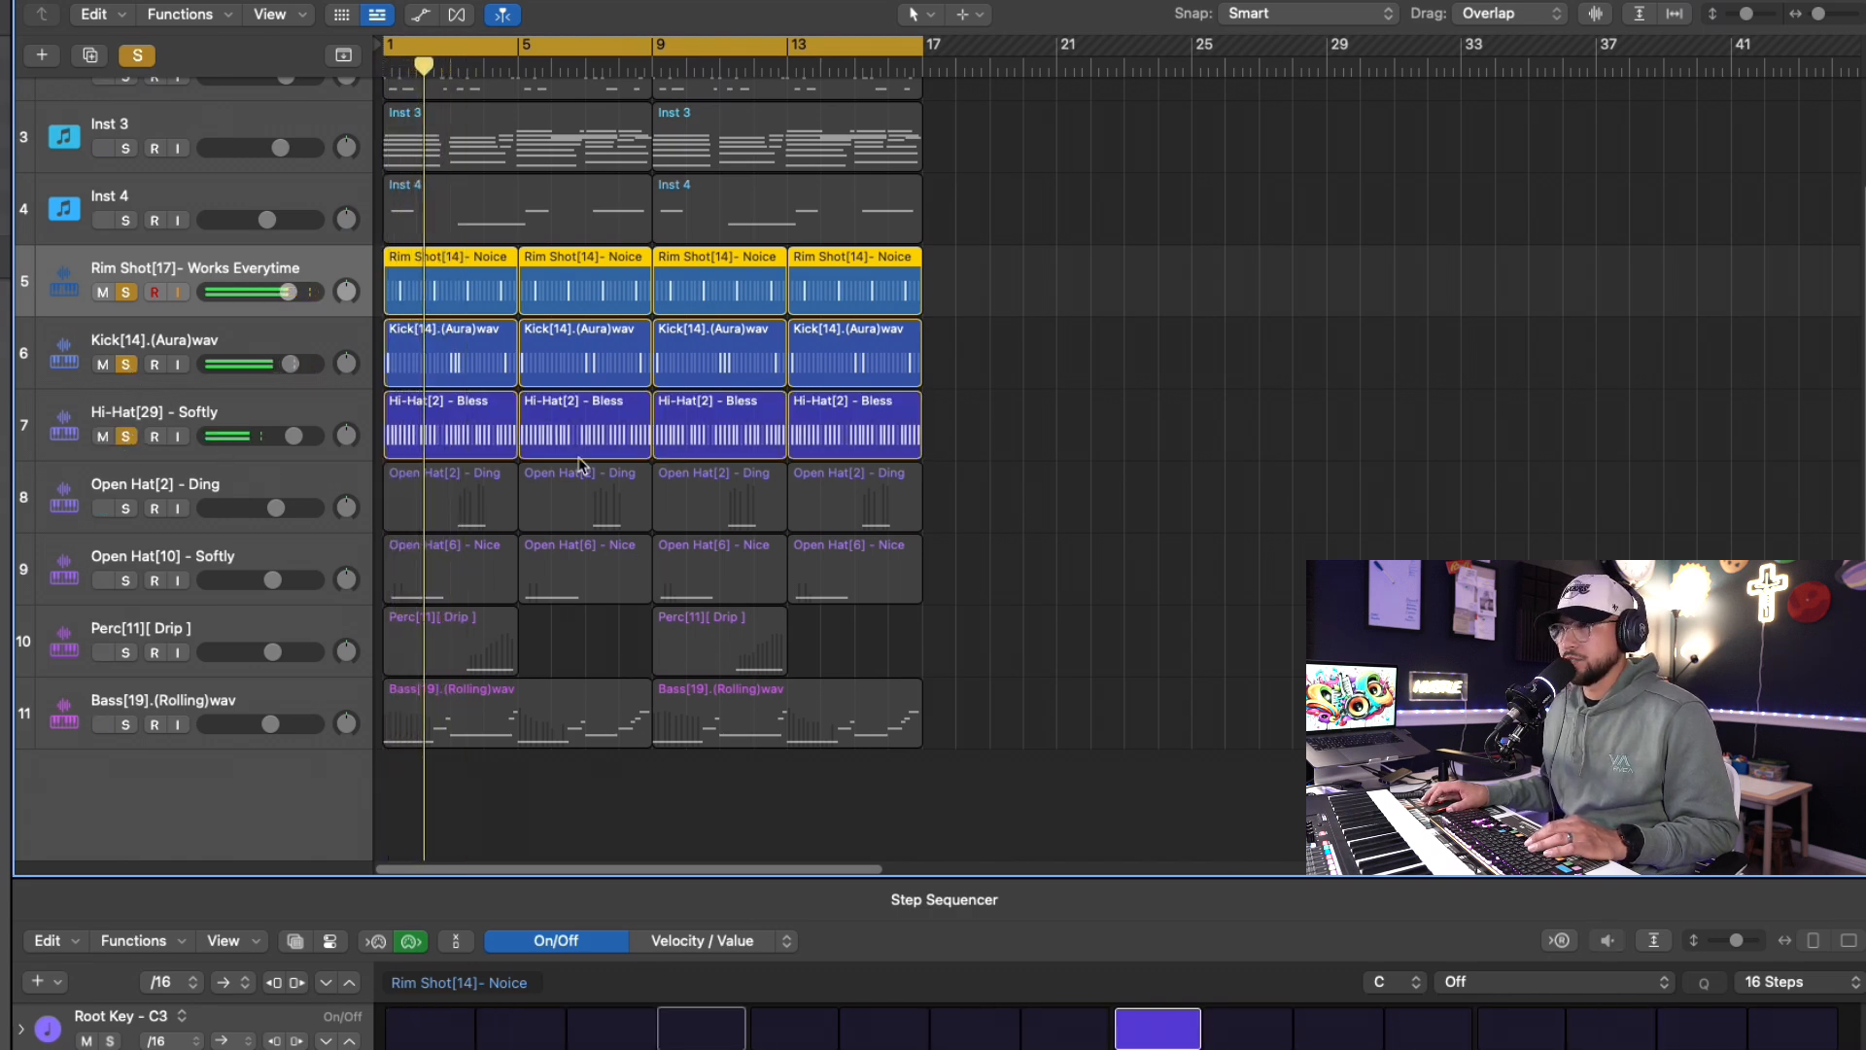
{"action": "left_click", "coordinate": [126, 508]}
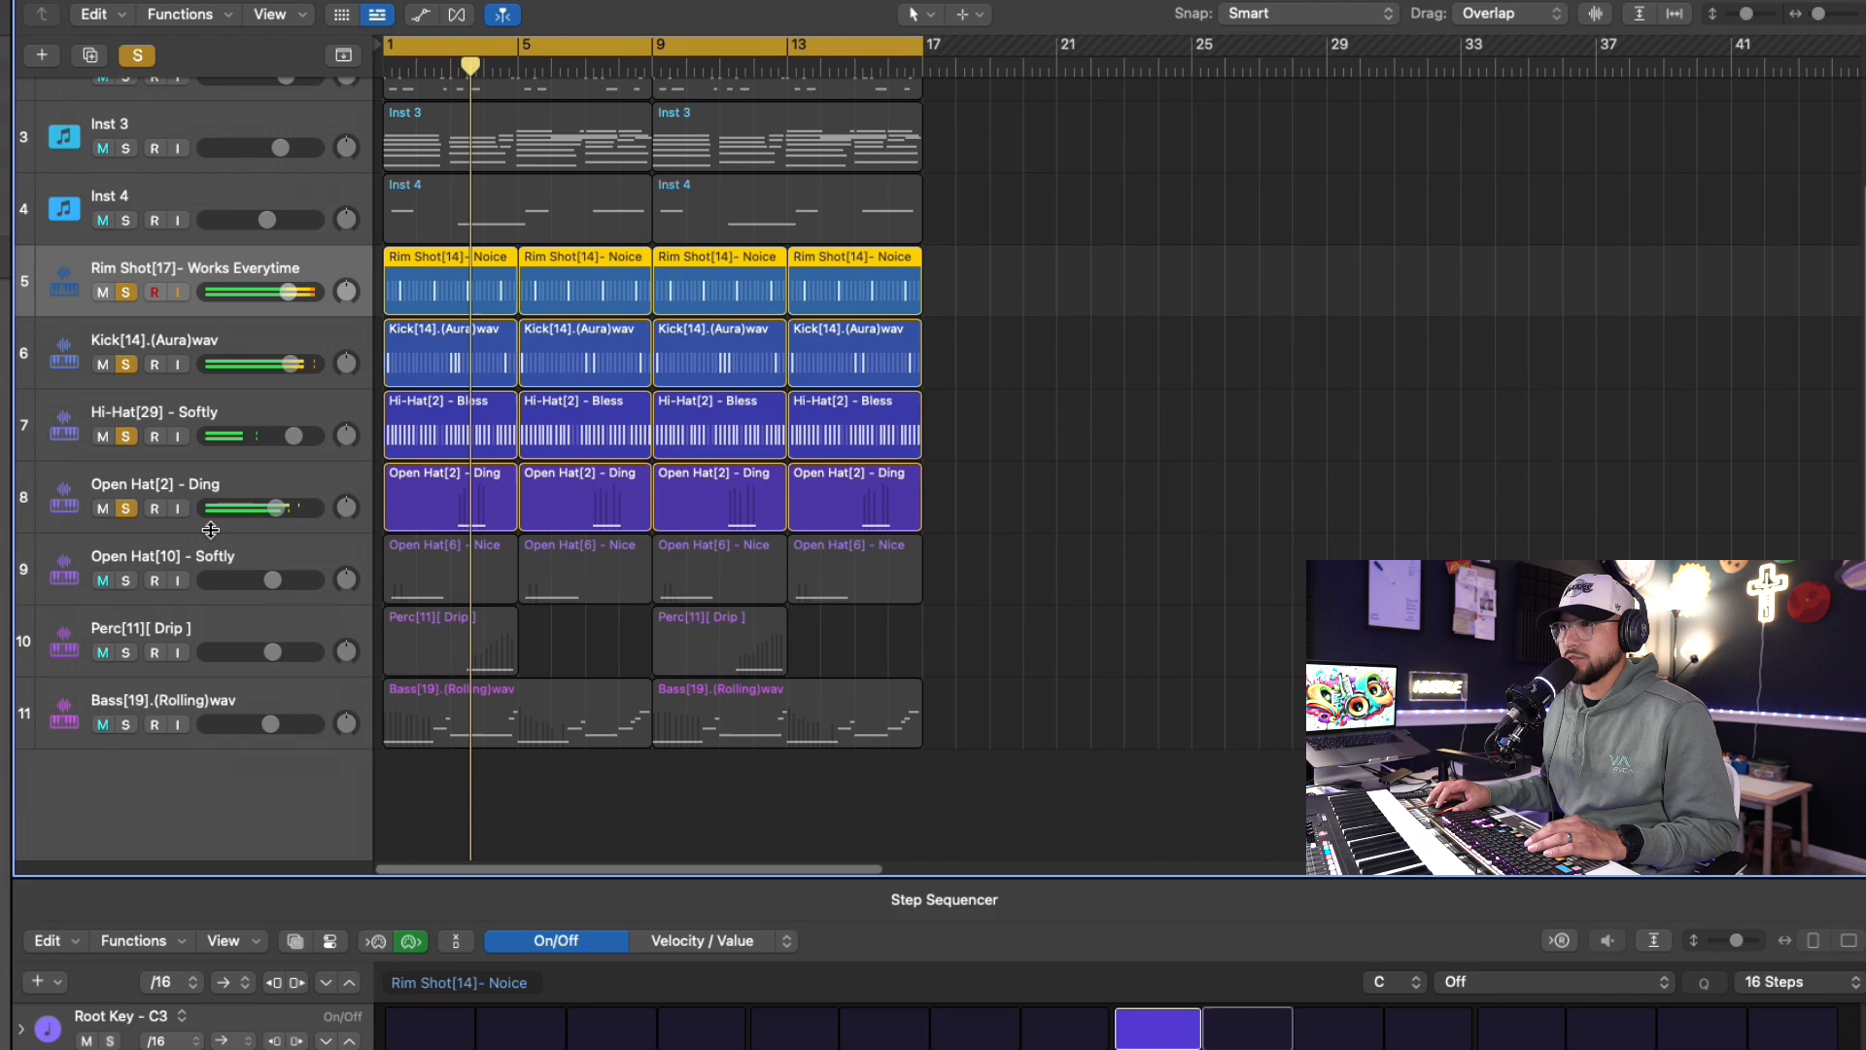
{"action": "left_click", "coordinate": [125, 580]}
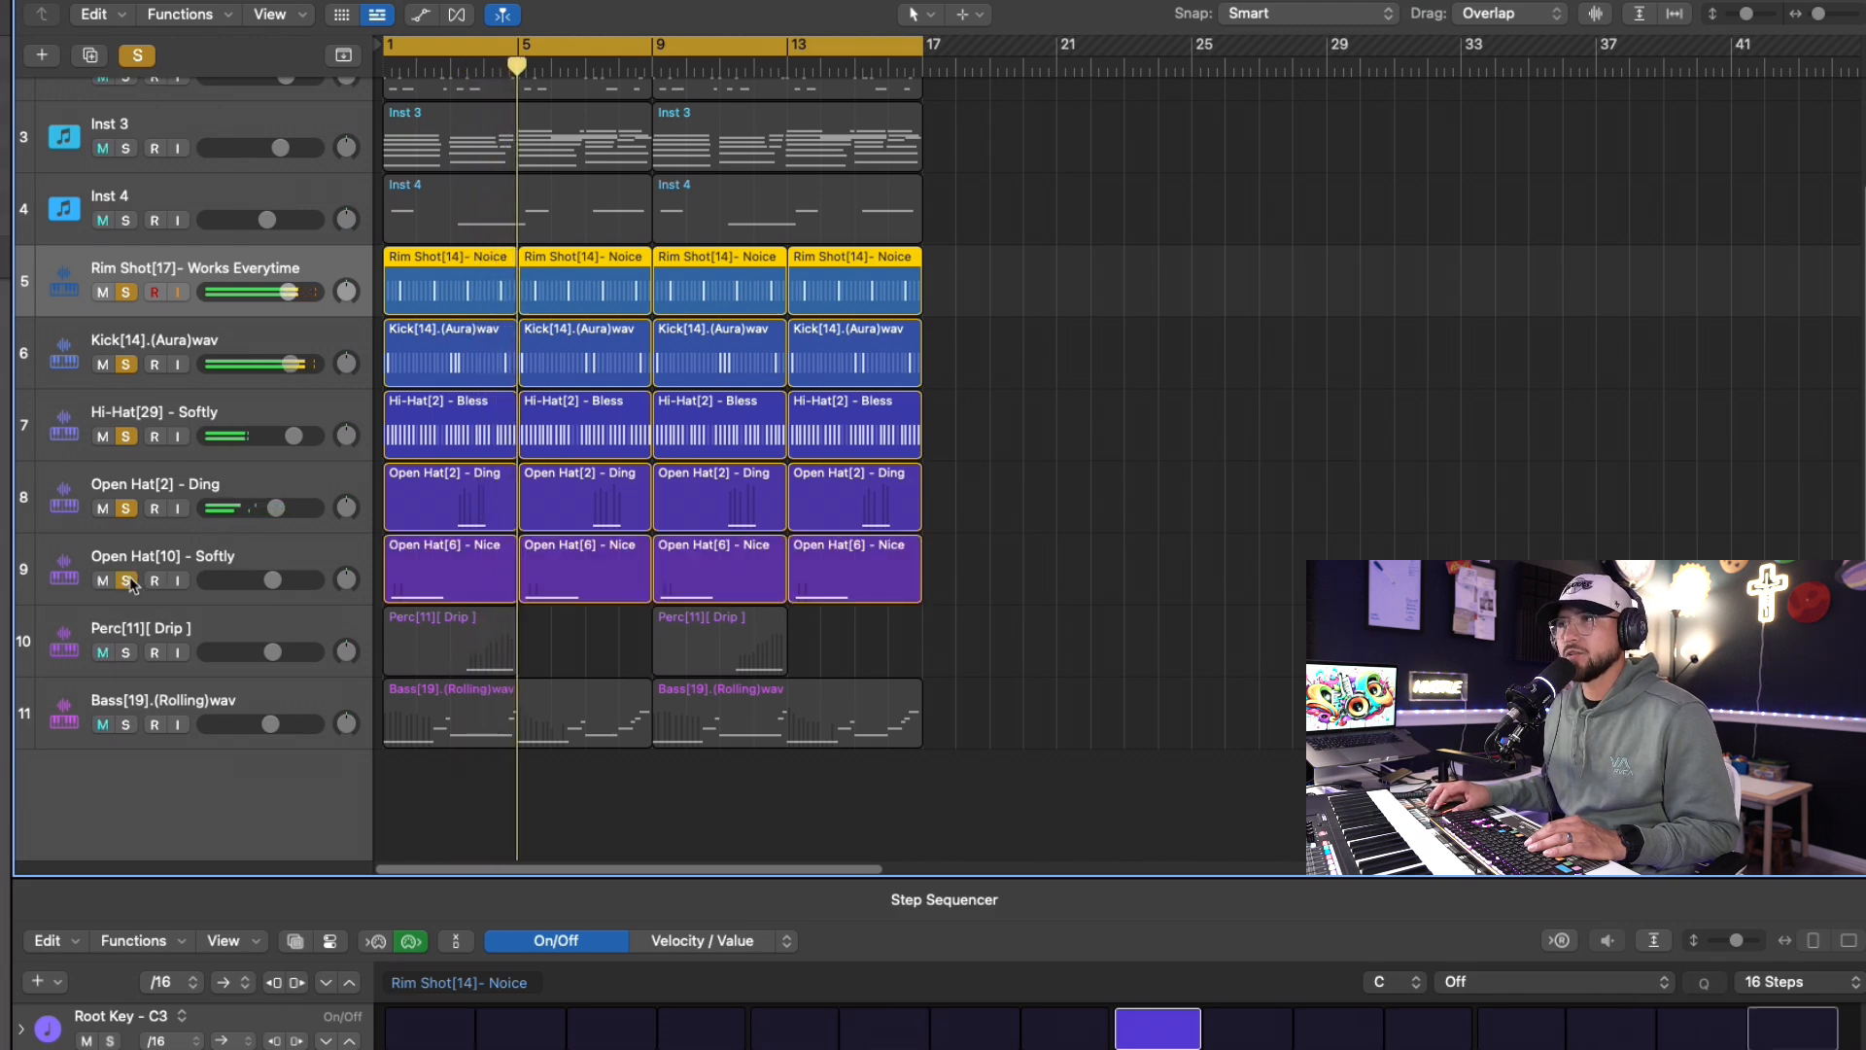
{"action": "left_click", "coordinate": [126, 652]}
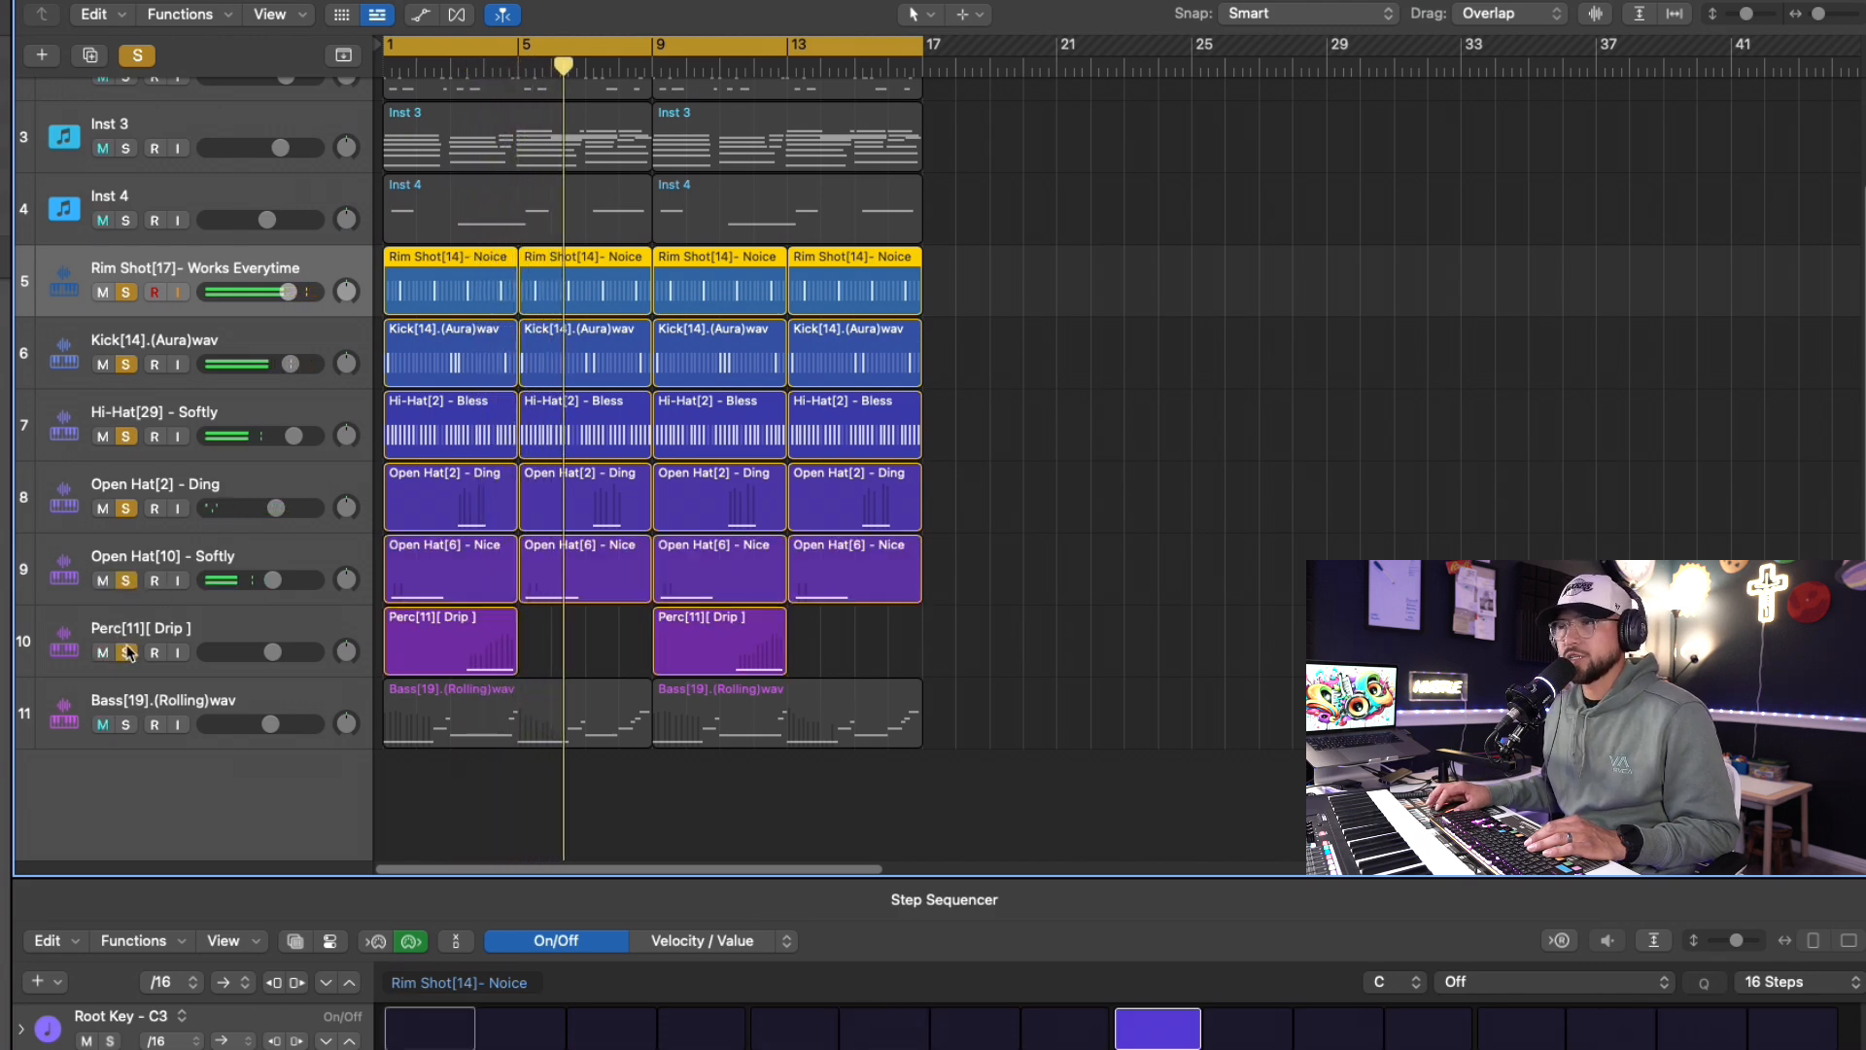
{"action": "left_click", "coordinate": [720, 68]}
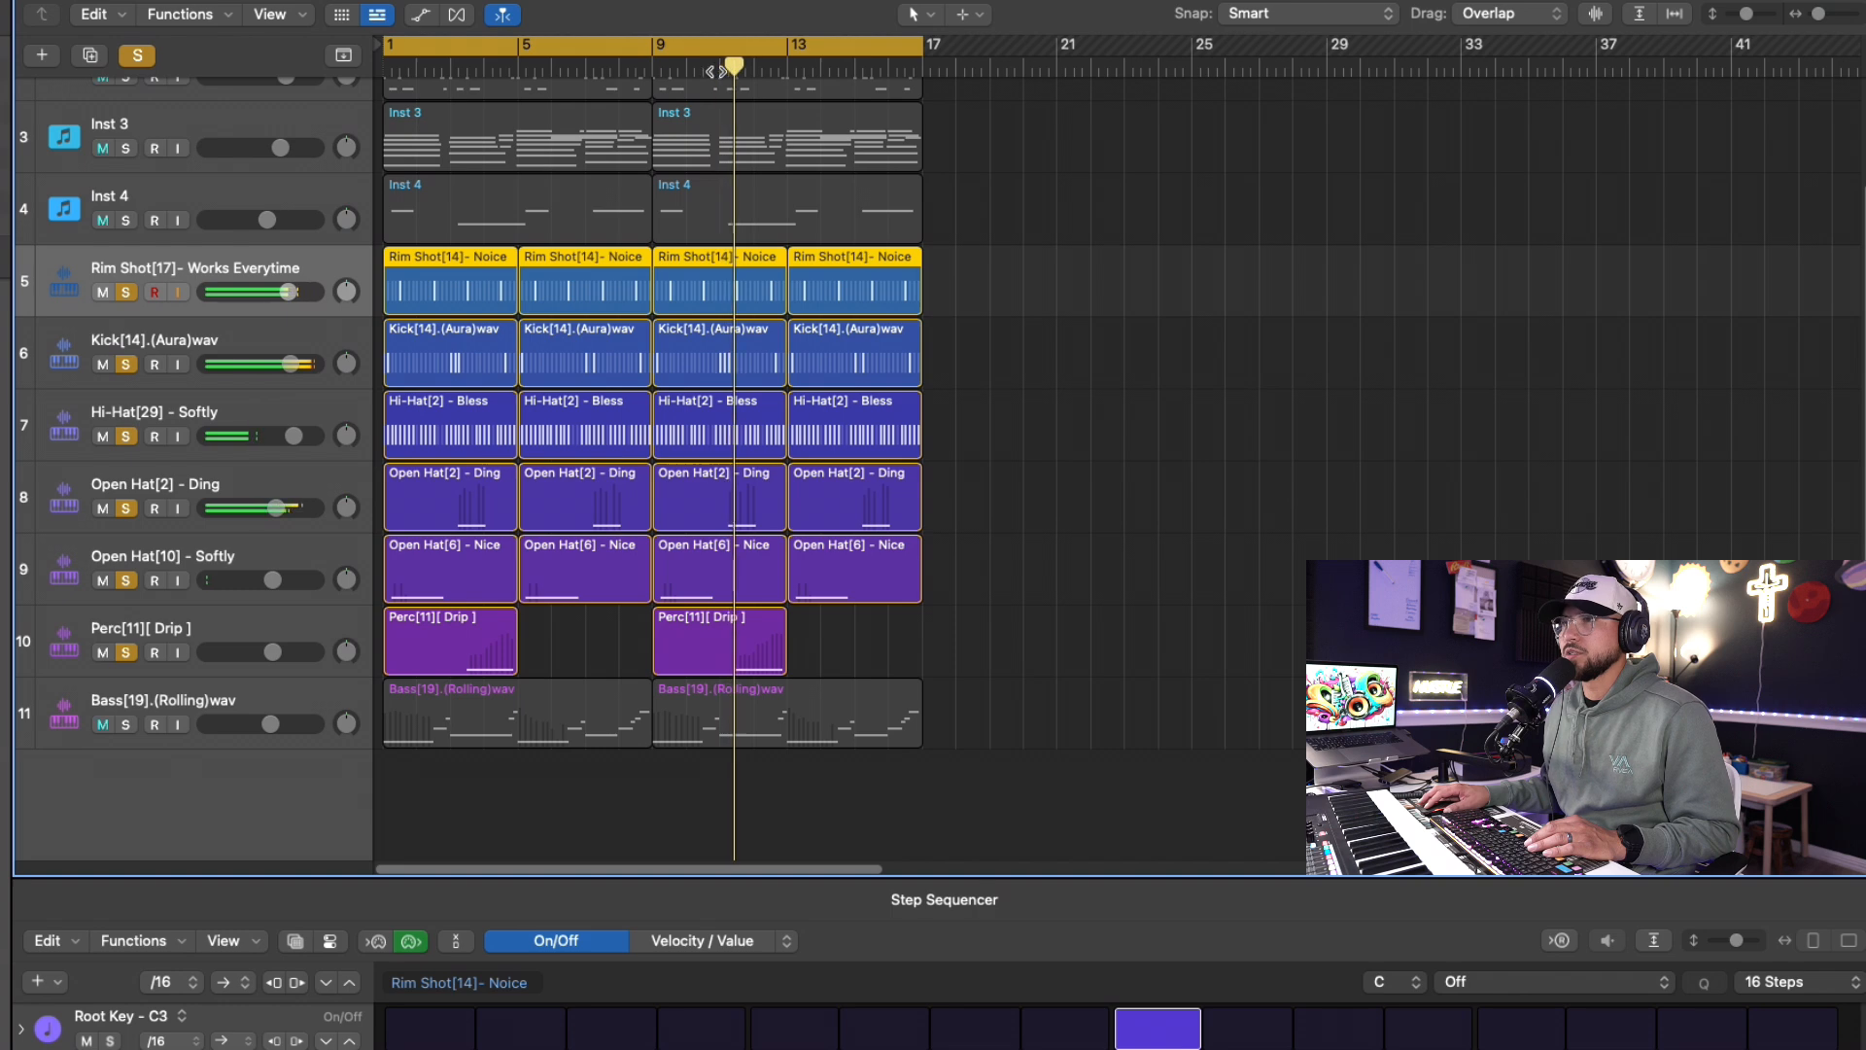
{"action": "left_click", "coordinate": [126, 724]}
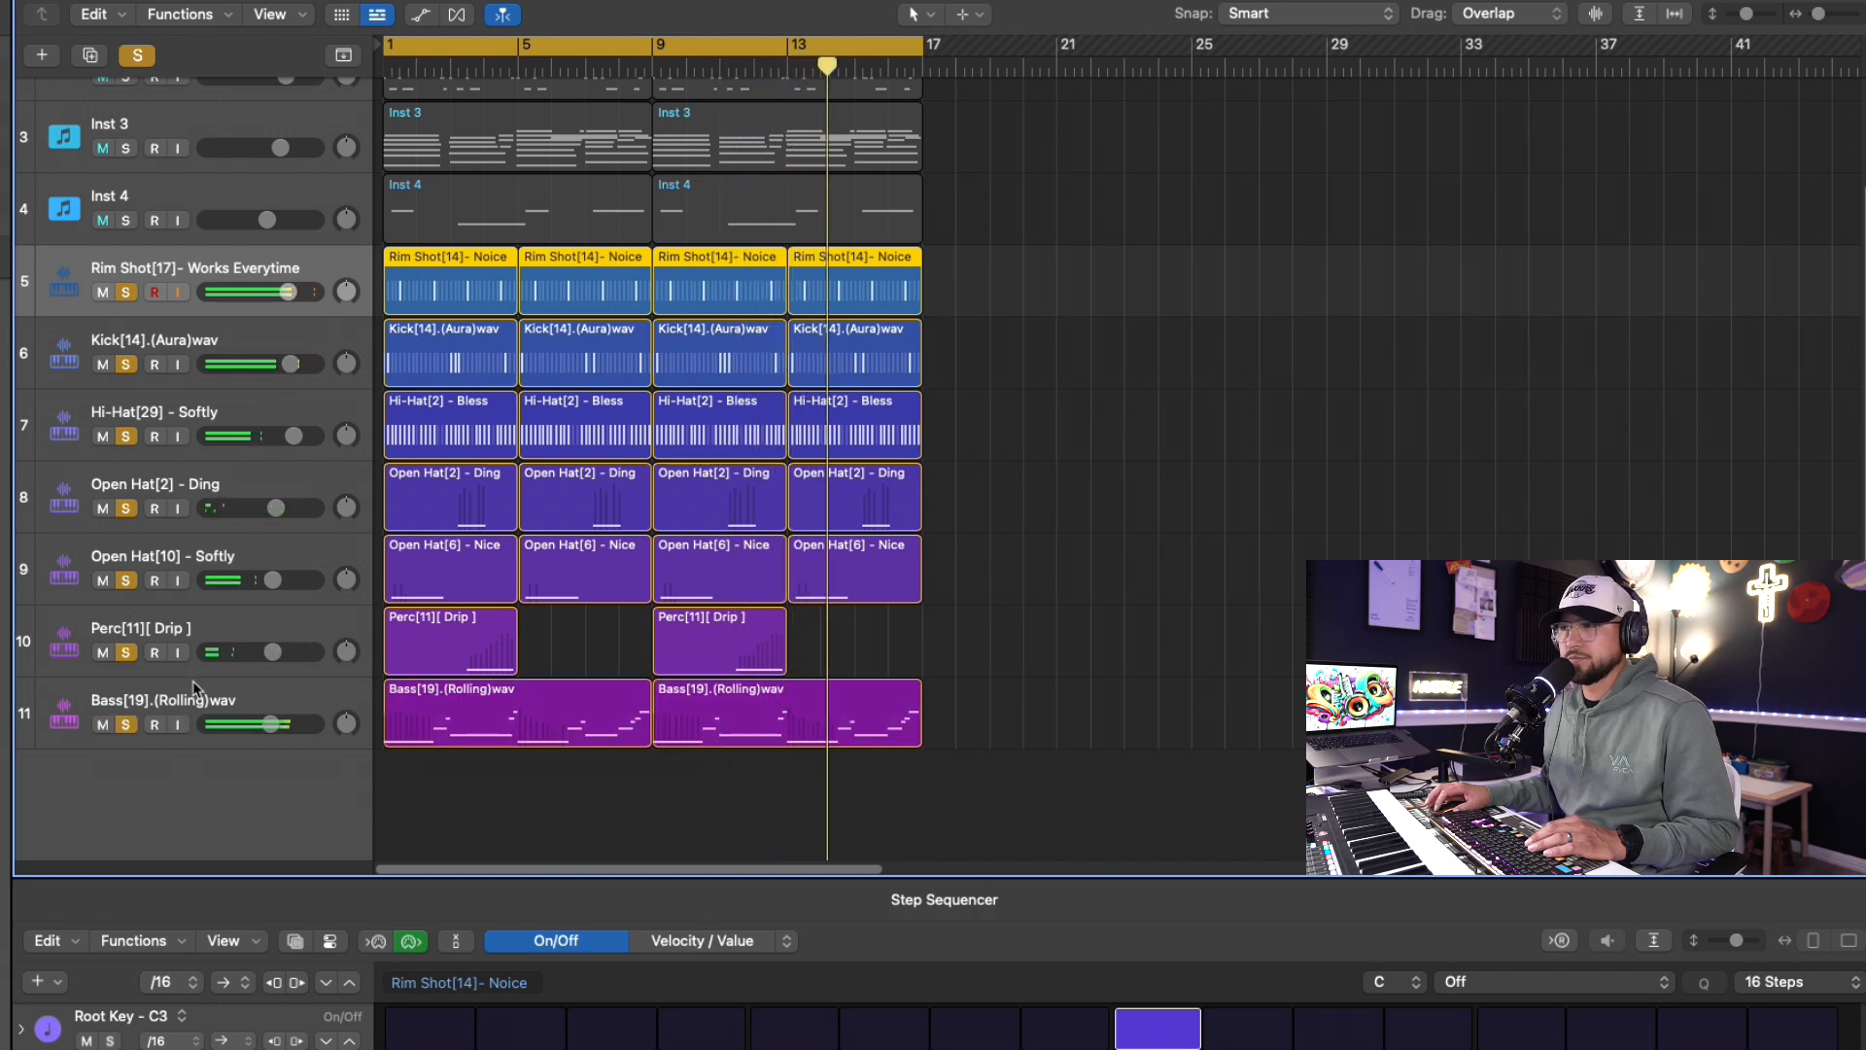
- Clear all track solos and play the full 16-bar arrangement from bar 1
{"action": "left_click", "coordinate": [138, 56]}
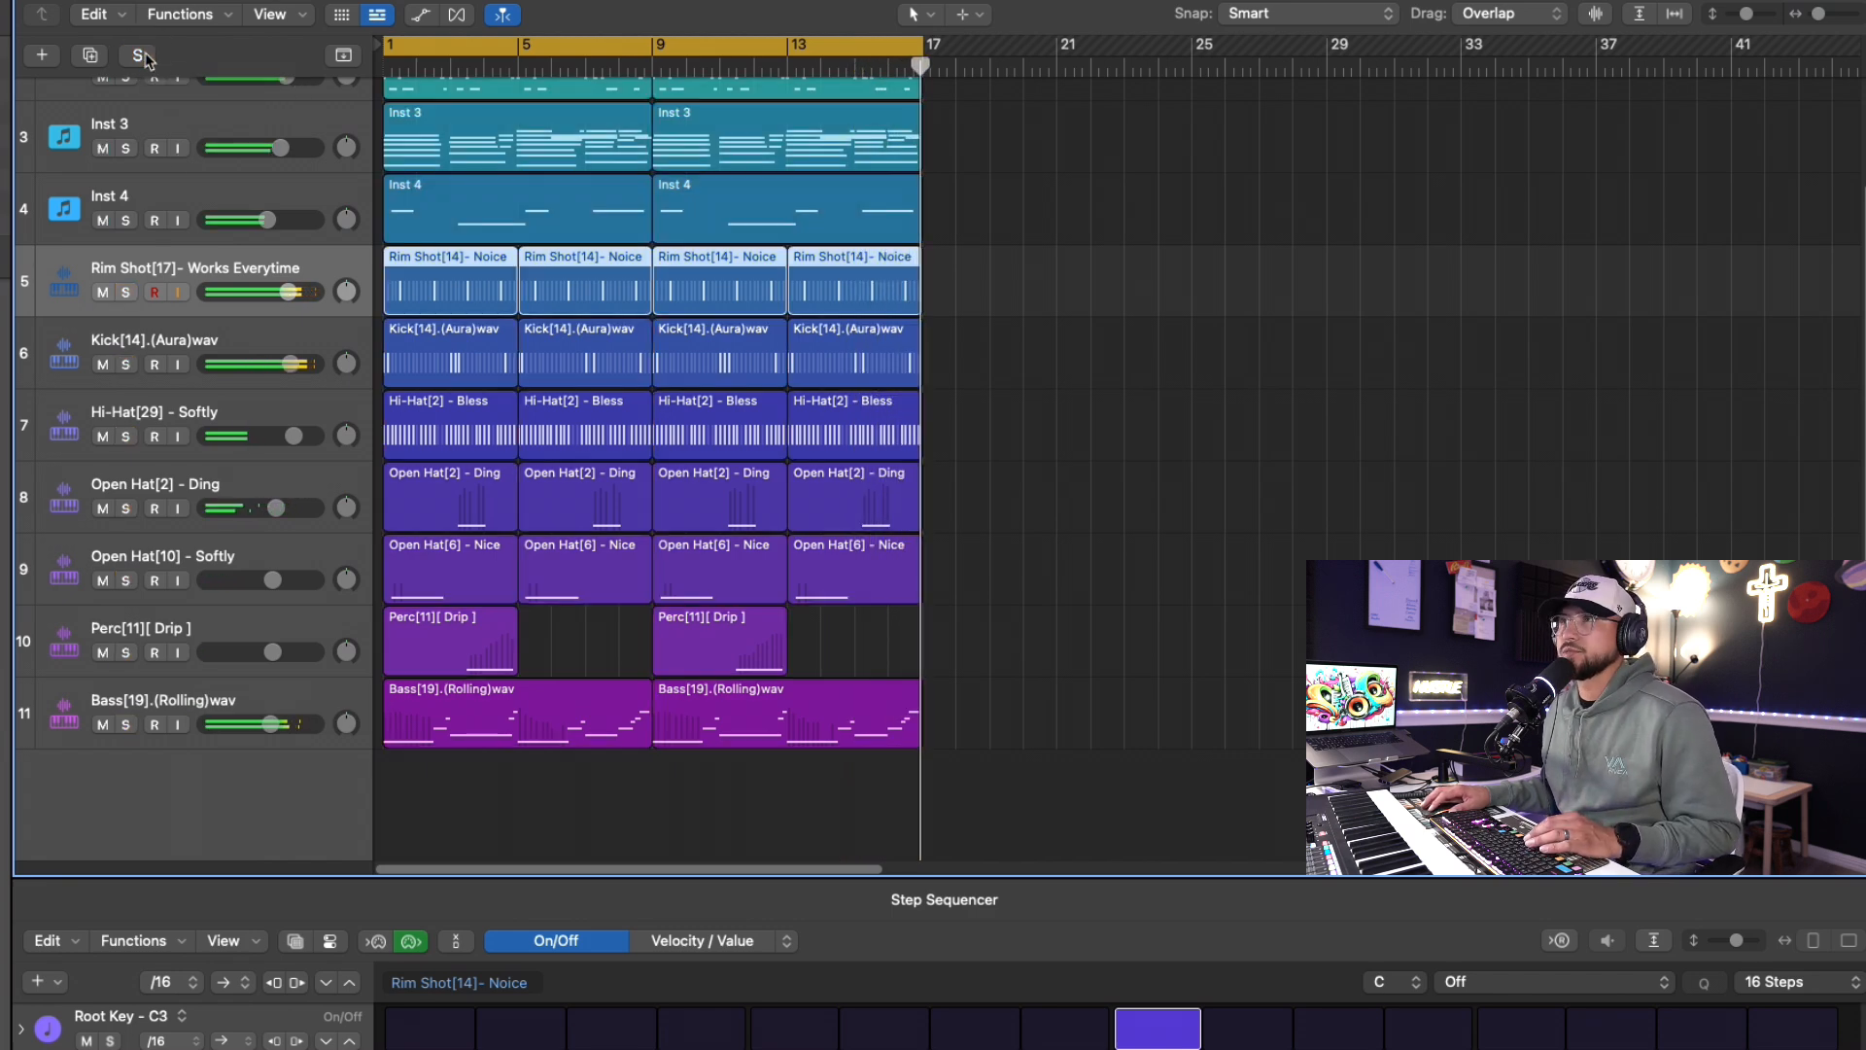
{"action": "key", "text": "Return"}
{"action": "scroll", "coordinate": [1128, 407], "scroll_direction": "up", "scroll_amount": 3}
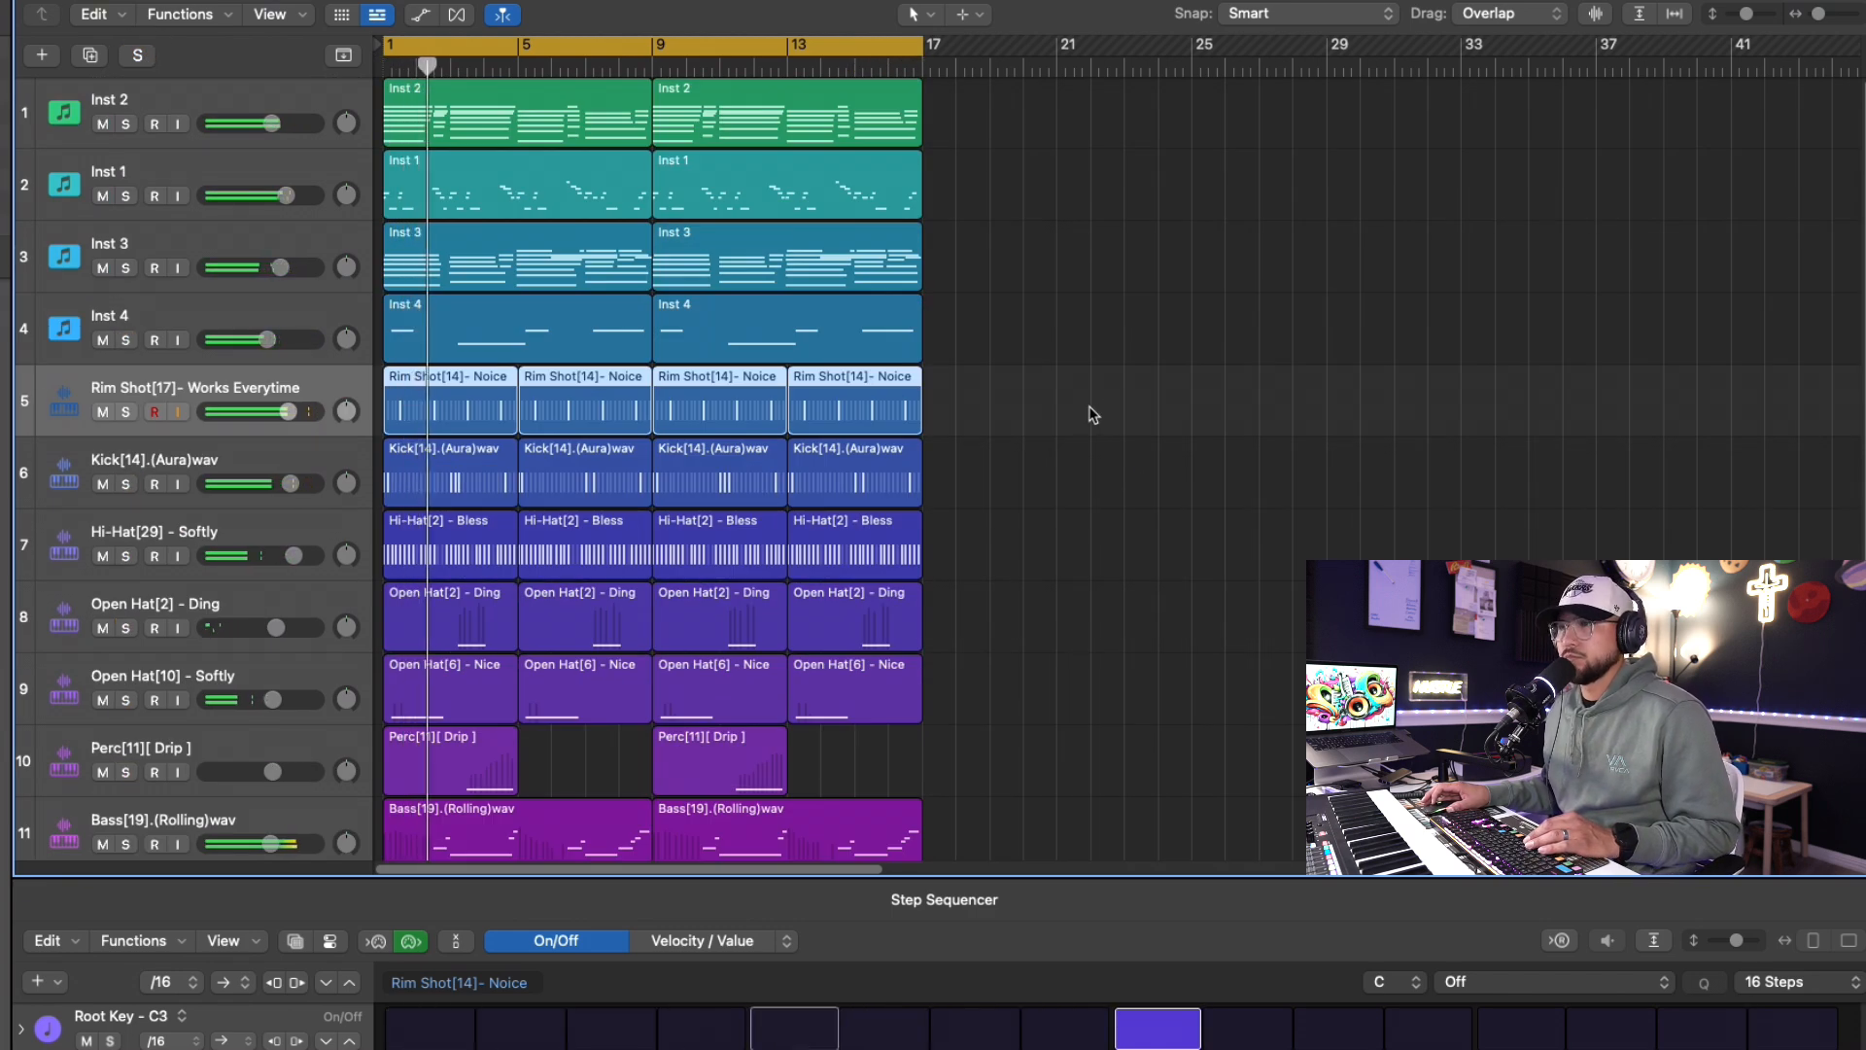
{"action": "scroll", "coordinate": [1094, 415], "scroll_direction": "down", "scroll_amount": 3}
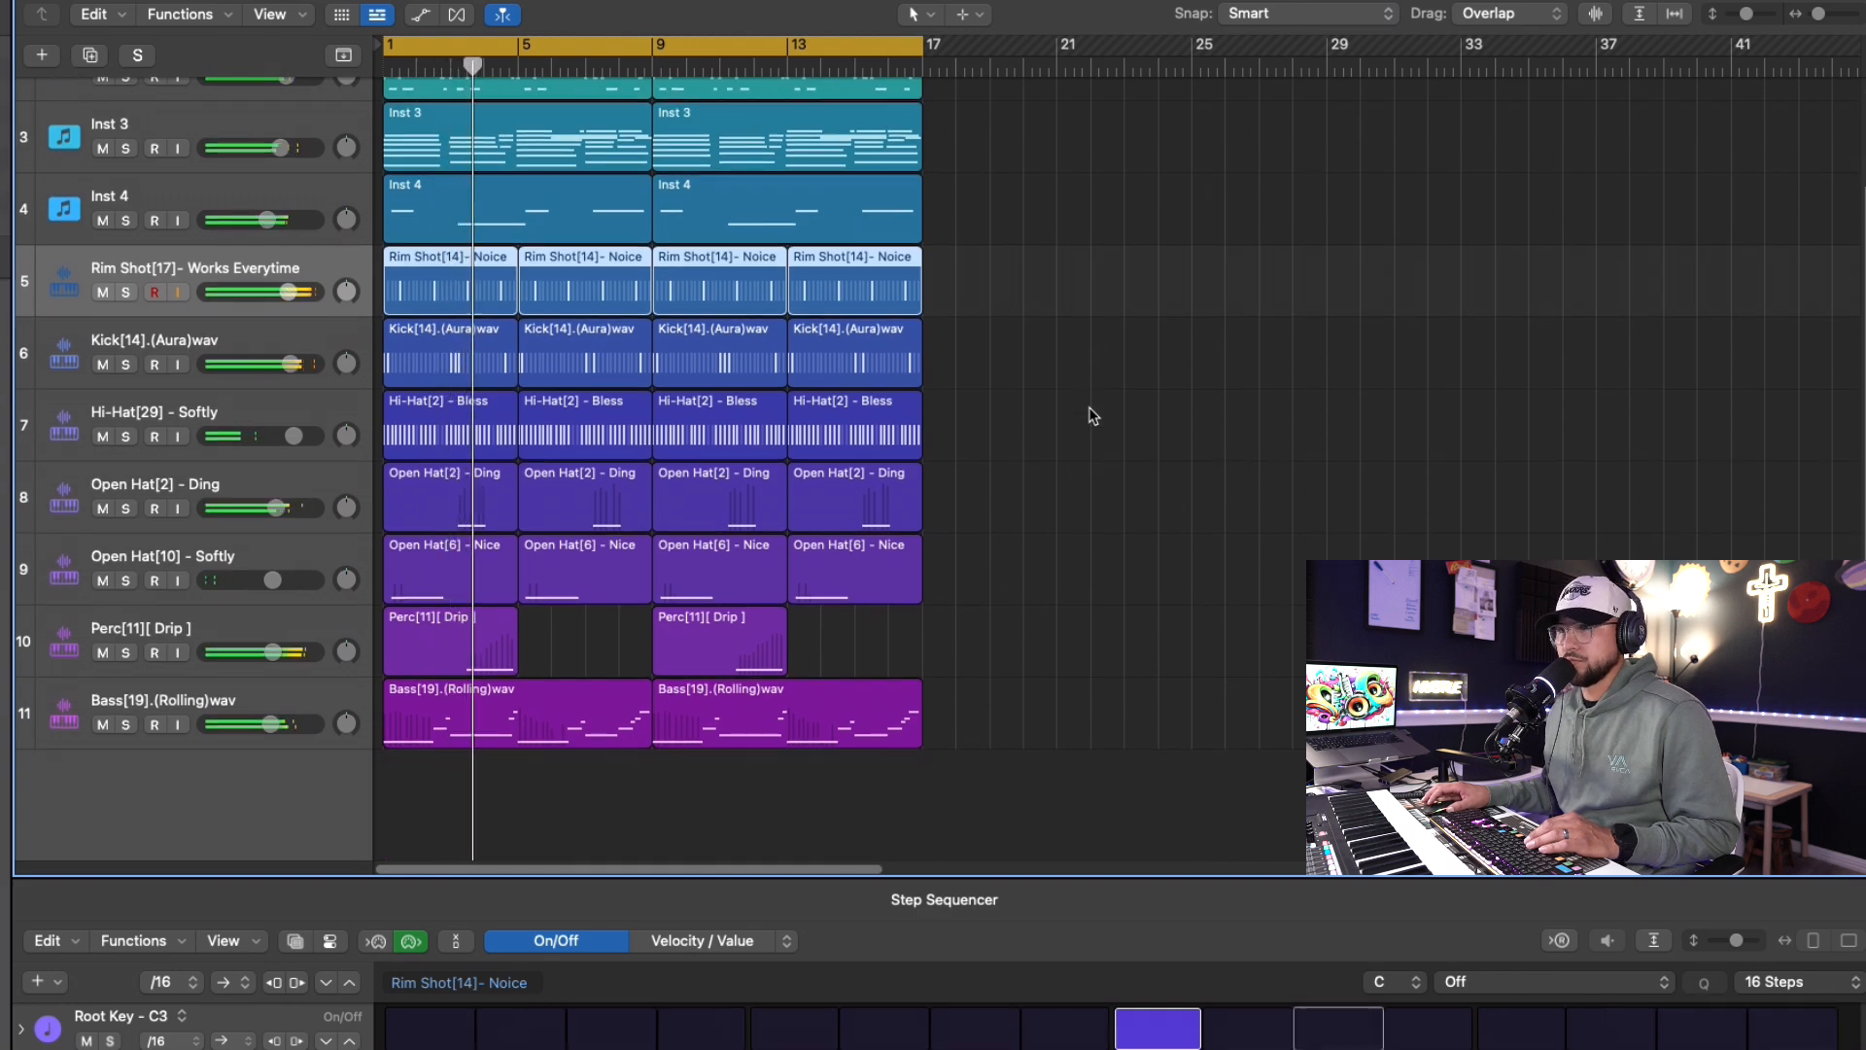